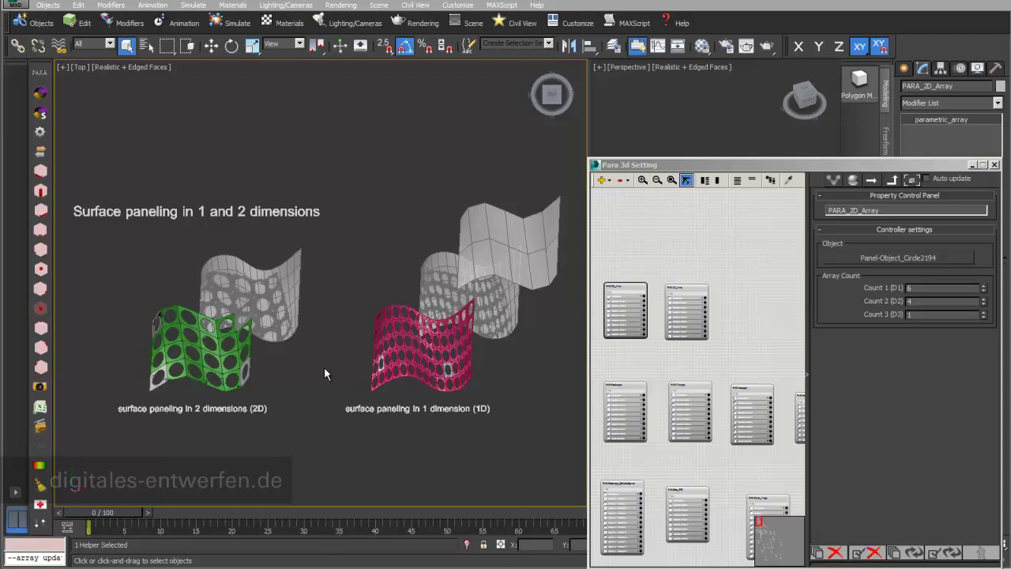
- Select the parametric array behind the green 2D paneling and set its first array count to 12
{"action": "left_click", "coordinate": [236, 366]}
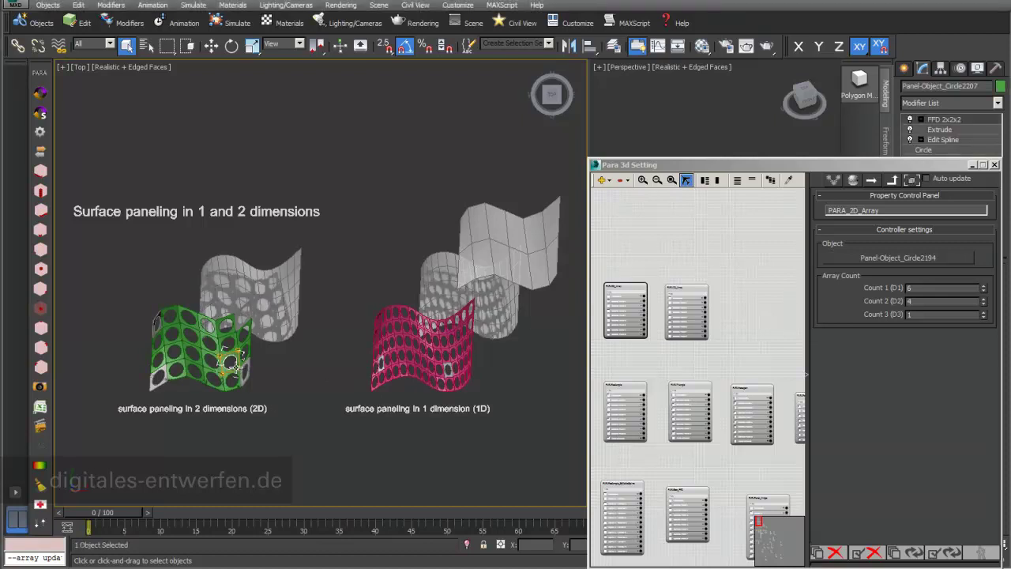
{"action": "left_click", "coordinate": [39, 131]}
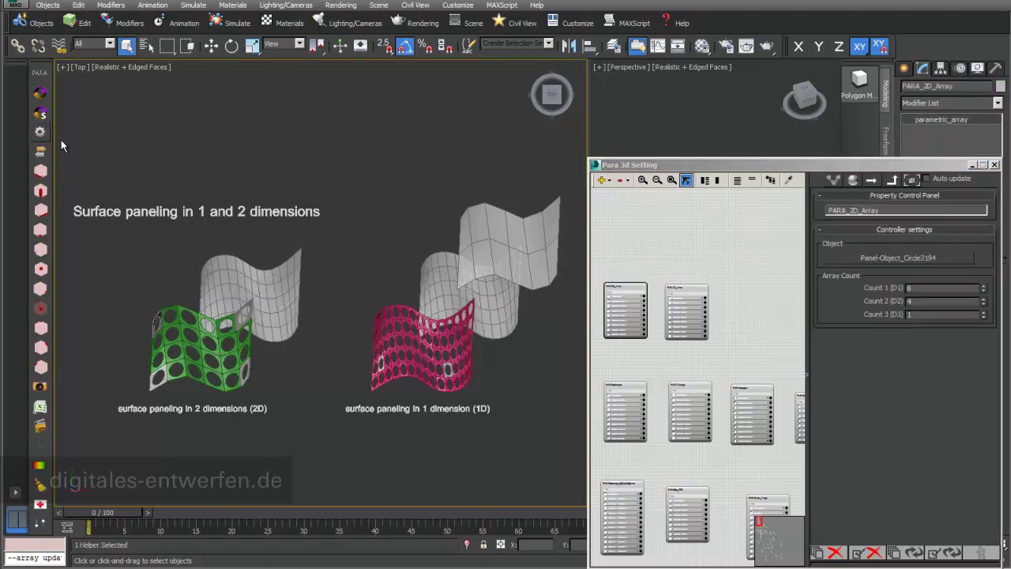
{"action": "left_click", "coordinate": [781, 167]}
{"action": "left_click_drag", "start_coordinate": [781, 166], "coordinate": [413, 468]}
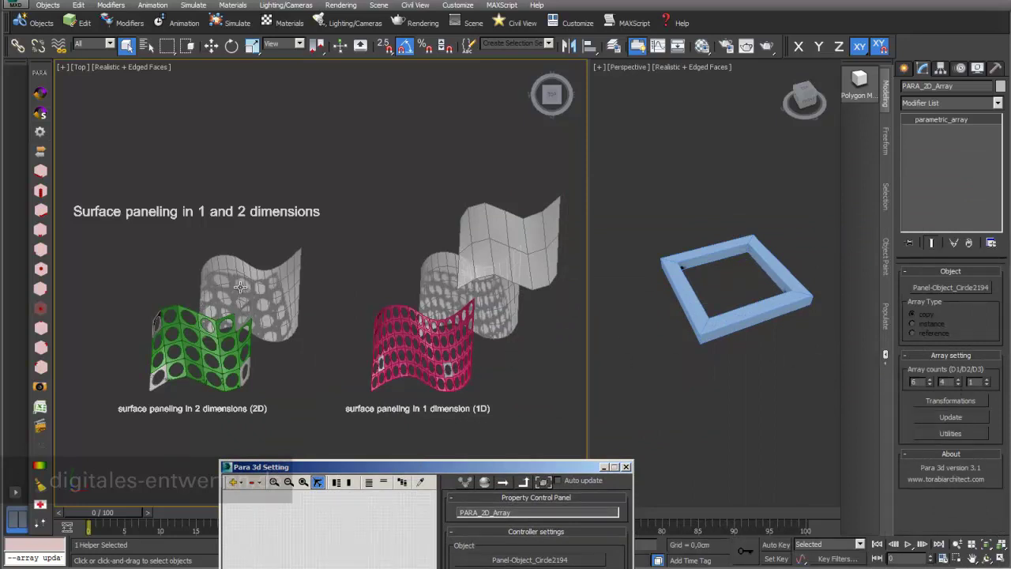
{"action": "double_click", "coordinate": [914, 381]}
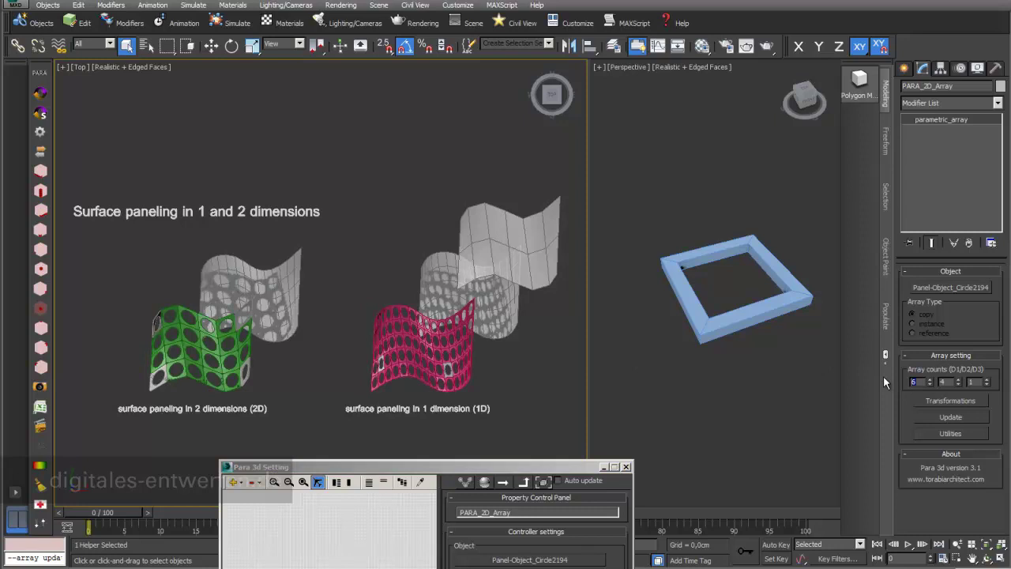
{"action": "type", "text": "12"}
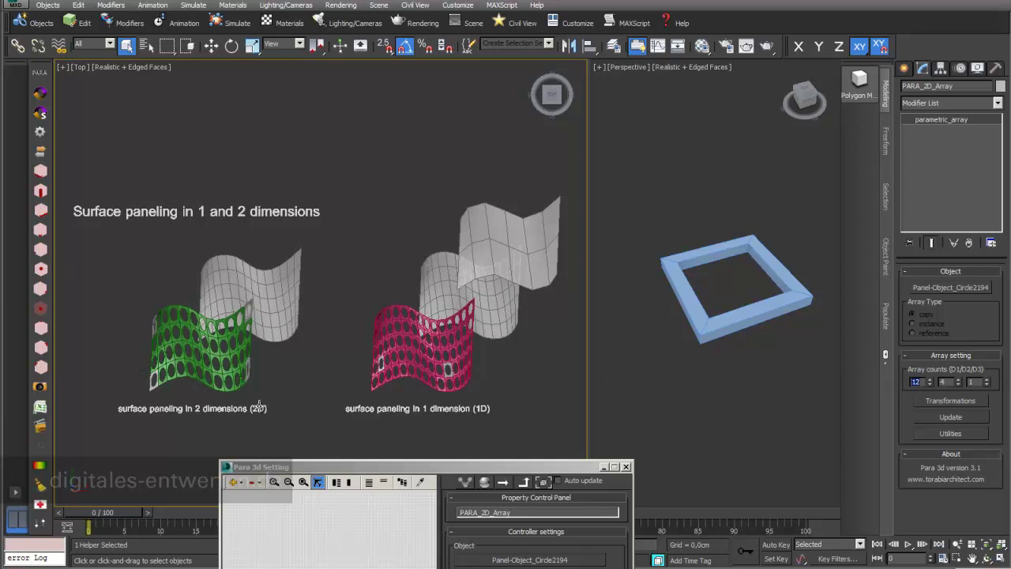
- Reassign the pink 1D paneling array's surface controller to the coarse surface Panel-Surface035
{"action": "left_click", "coordinate": [380, 361]}
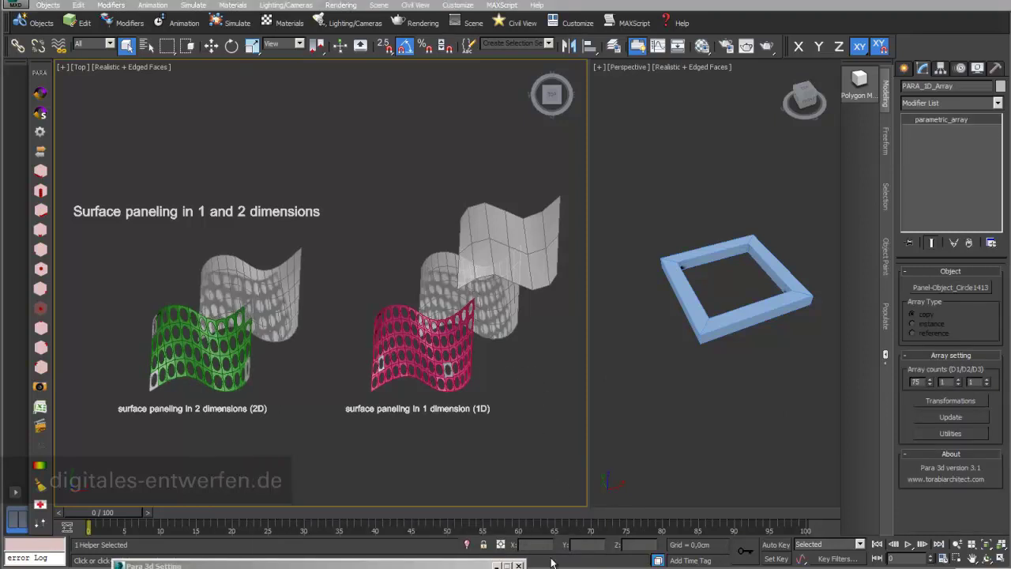
{"action": "scroll", "coordinate": [481, 306], "scroll_direction": "up", "scroll_amount": 2}
{"action": "middle_click_drag", "start_coordinate": [481, 306], "coordinate": [406, 284]}
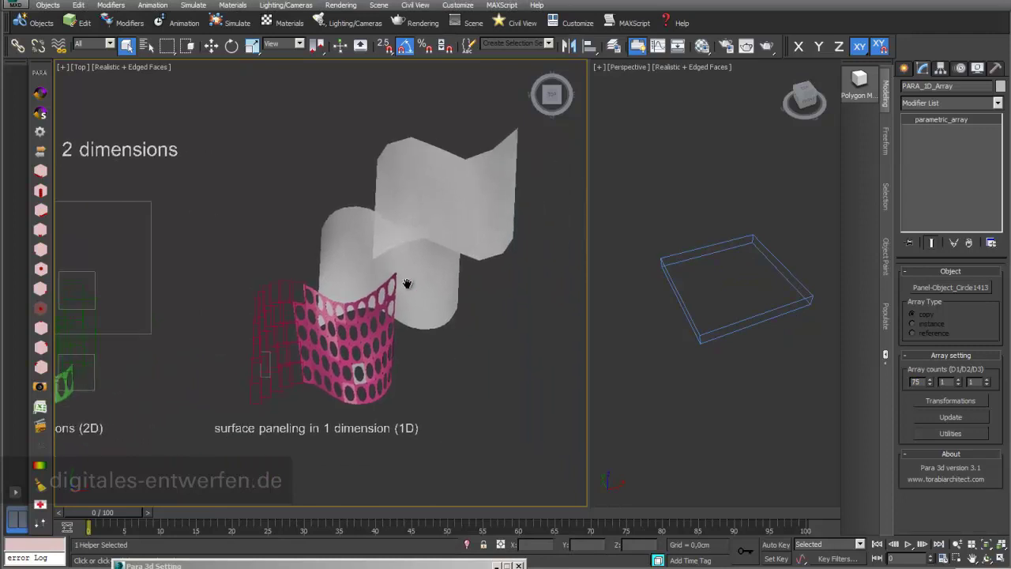
{"action": "scroll", "coordinate": [407, 284], "scroll_direction": "up", "scroll_amount": 3}
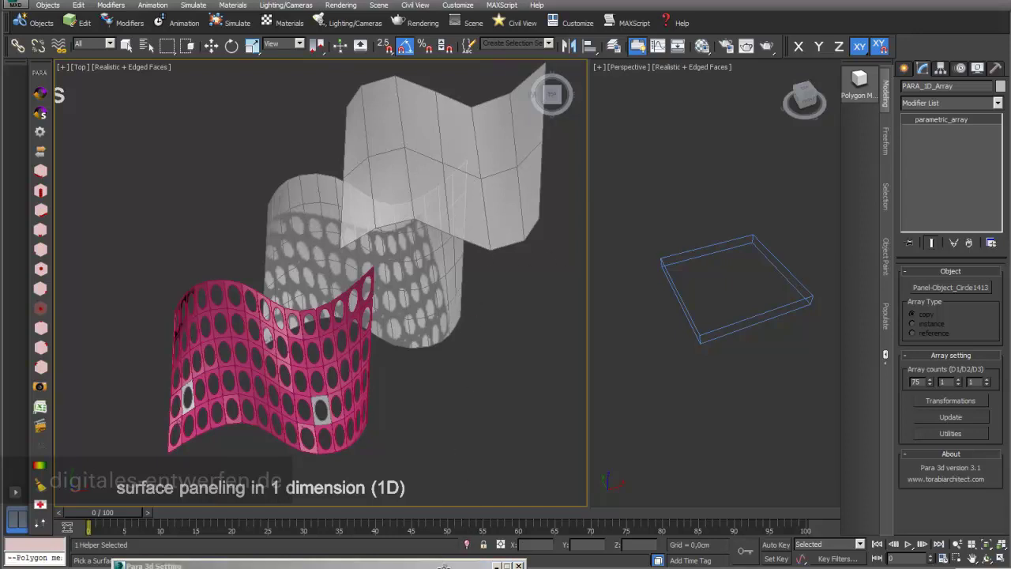
{"action": "double_click", "coordinate": [483, 566]}
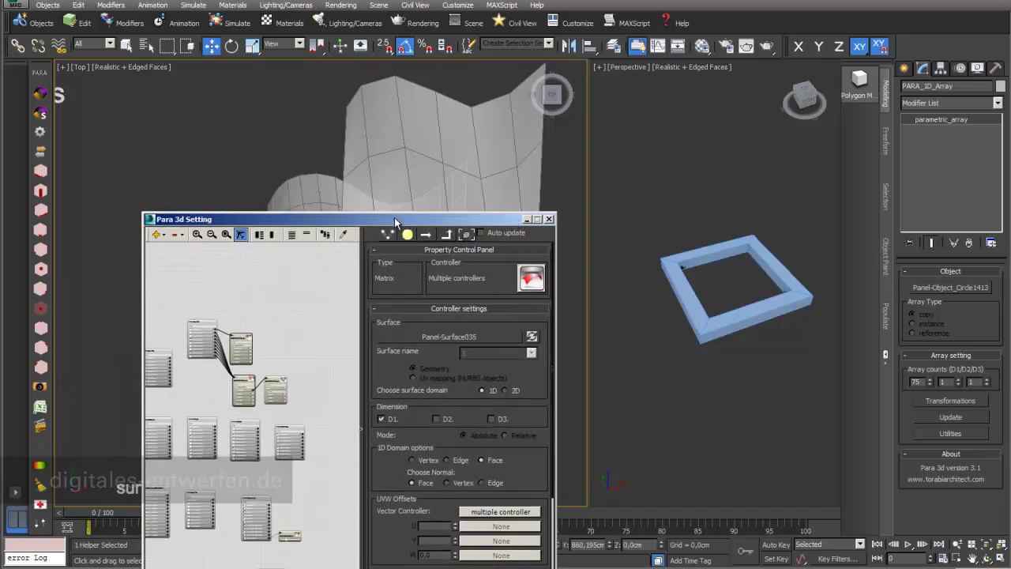
{"action": "left_click_drag", "start_coordinate": [395, 222], "coordinate": [725, 498]}
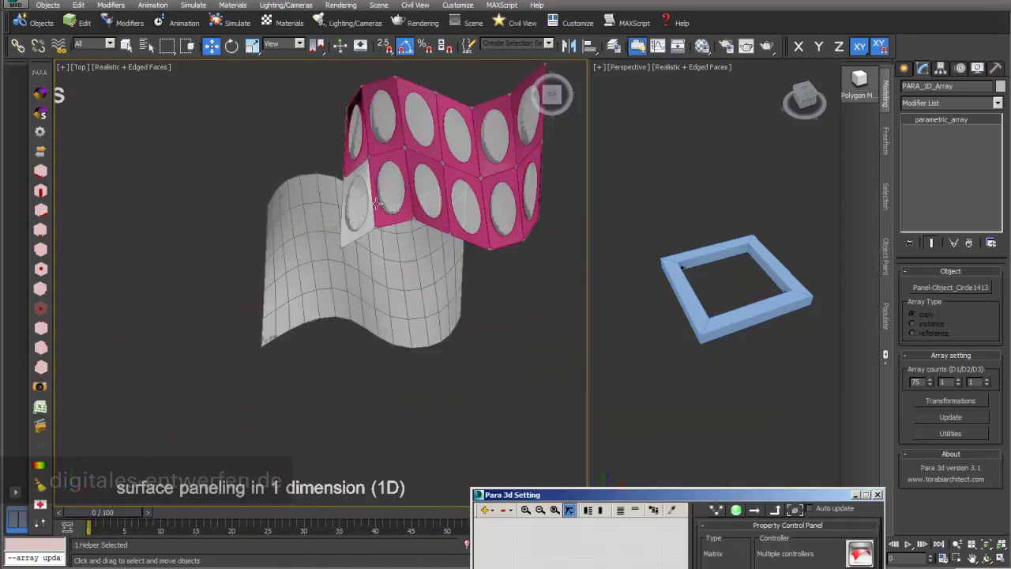
- Move the coarse surface down and slightly left, clear of the pink panels
{"action": "left_click", "coordinate": [506, 206]}
{"action": "left_click_drag", "start_coordinate": [461, 203], "coordinate": [399, 369], "text": "shift"}
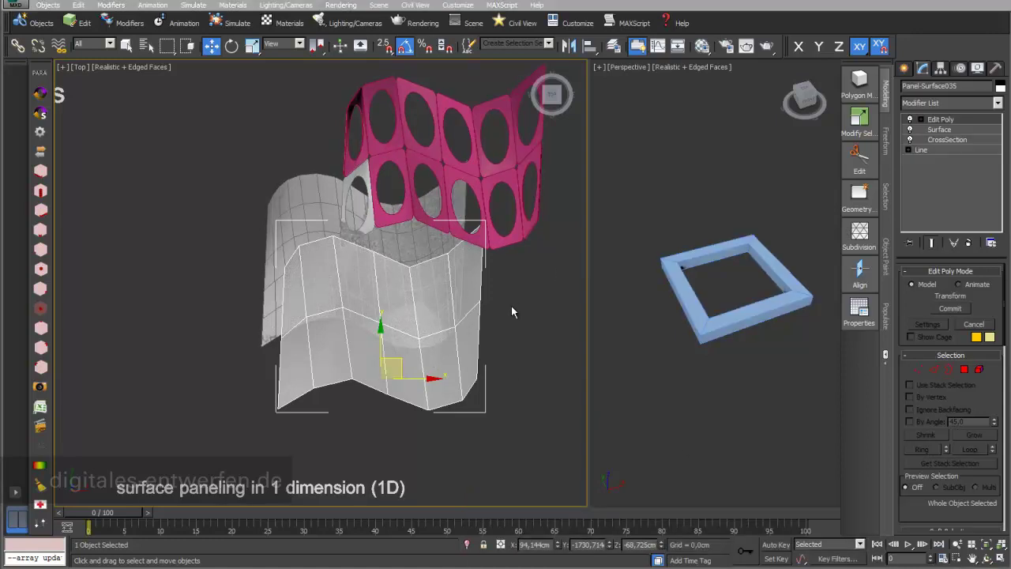
- Select the small square frame beside the empty wavy surface and collapse the sub-levels of its Inset modifier
{"action": "middle_click_drag", "start_coordinate": [512, 335], "coordinate": [327, 342]}
{"action": "scroll", "coordinate": [473, 338], "scroll_direction": "down", "scroll_amount": 2}
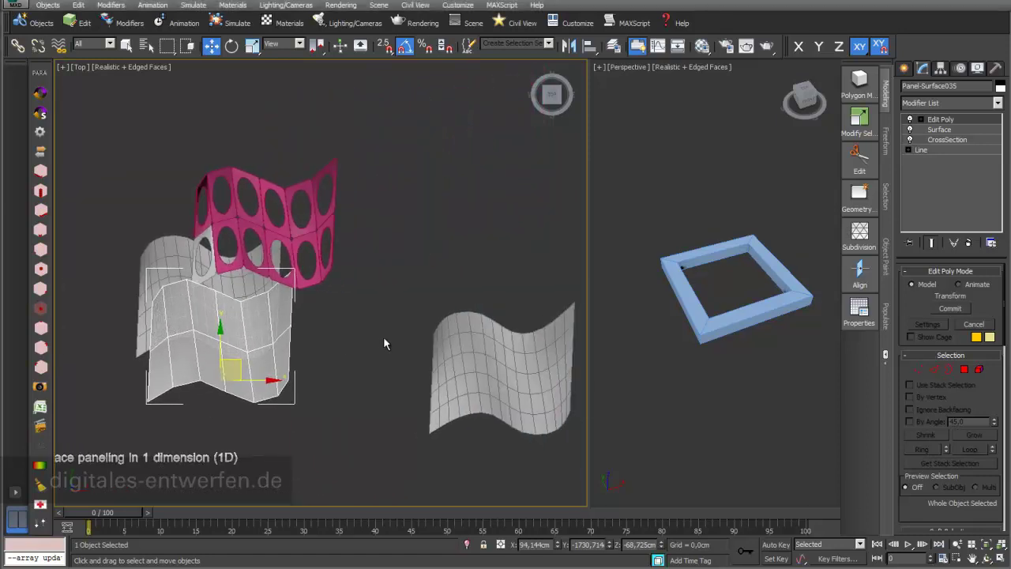
{"action": "mouse_move", "coordinate": [428, 295]}
{"action": "middle_mouse_down"}
{"action": "mouse_move", "coordinate": [350, 267]}
{"action": "mouse_move", "coordinate": [304, 236]}
{"action": "middle_mouse_up"}
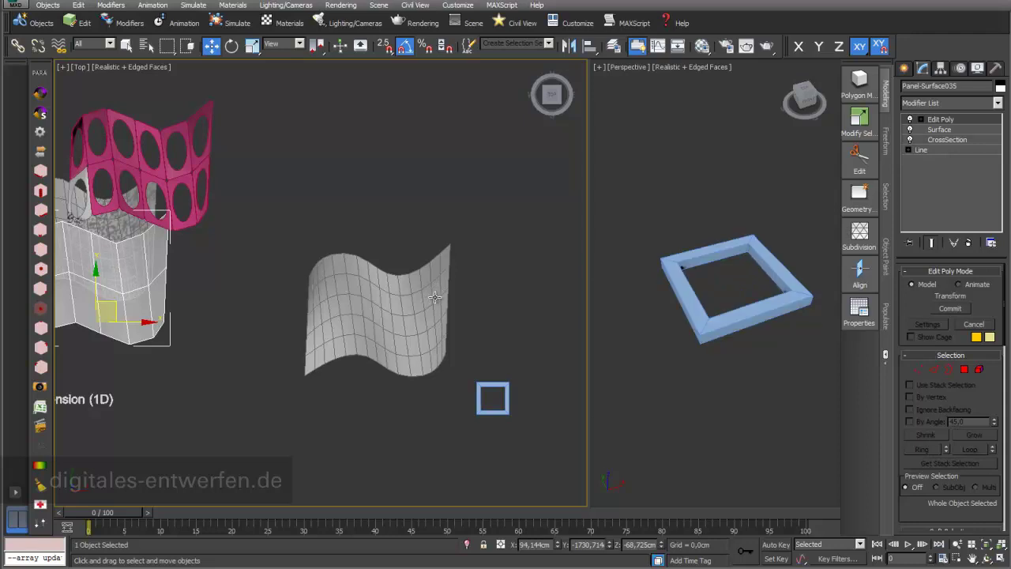
{"action": "left_click", "coordinate": [479, 385]}
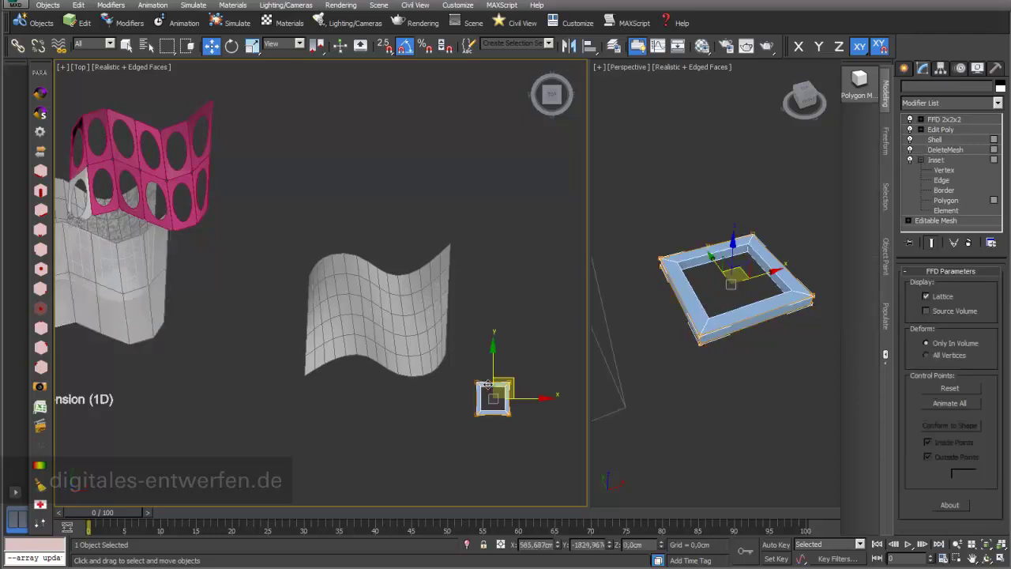
{"action": "left_click", "coordinate": [920, 160]}
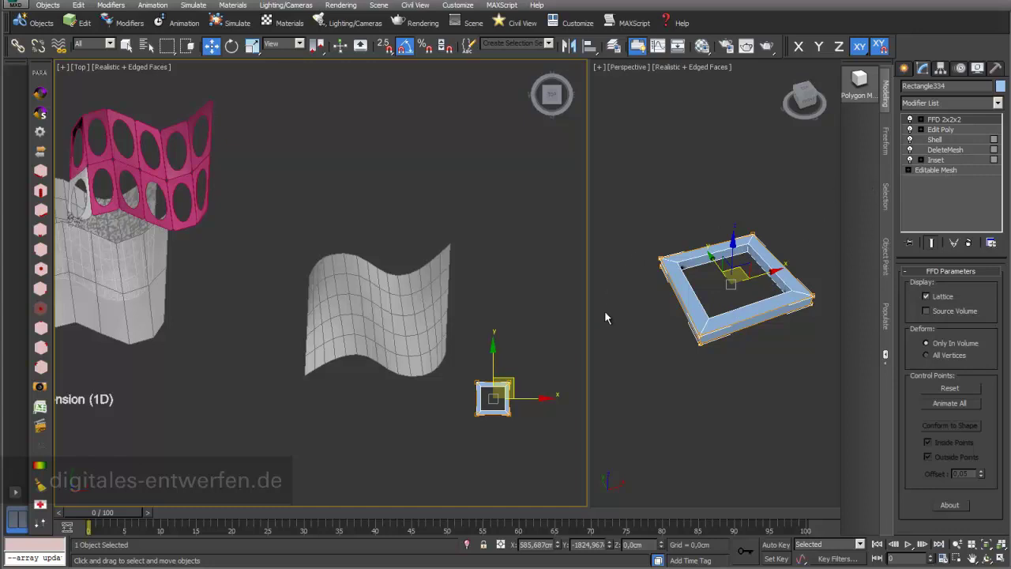
- Create a parametric array of the square frame named PARA_Test with counts 10, 6 and 1, applying transformation on the FFD control points
{"action": "right_click", "coordinate": [498, 380]}
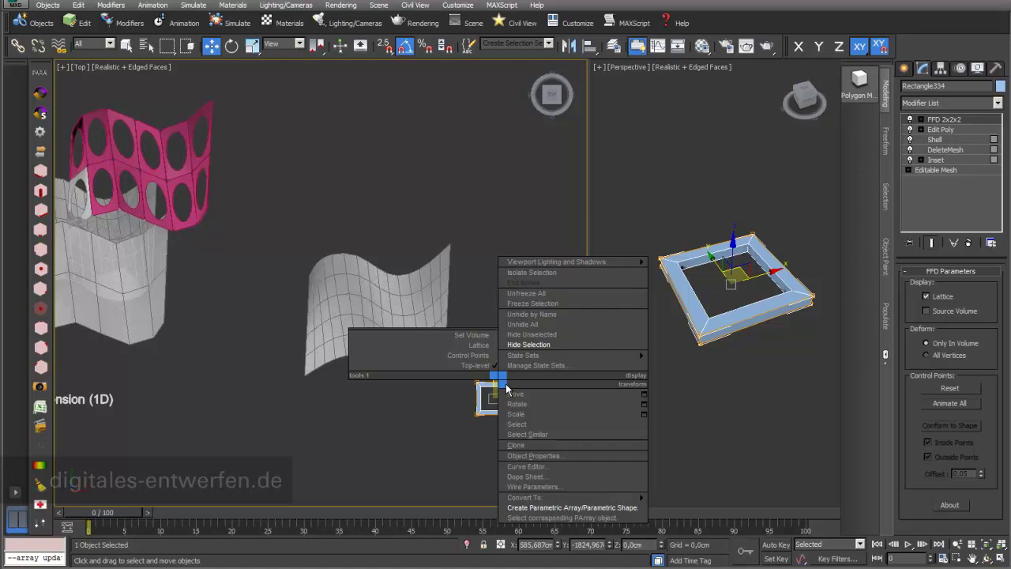
{"action": "left_click", "coordinate": [562, 509]}
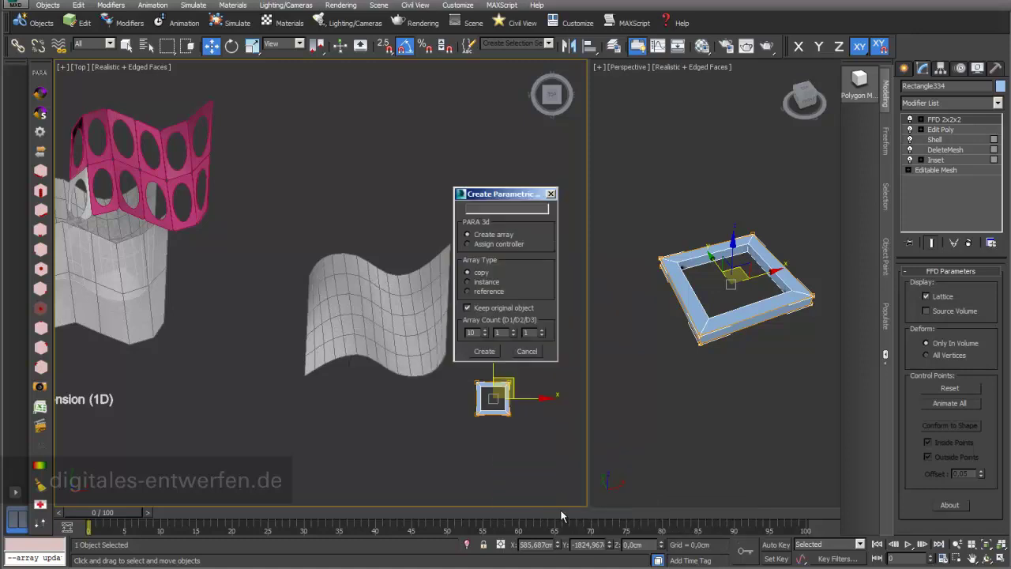
{"action": "left_click_drag", "start_coordinate": [514, 199], "coordinate": [538, 184]}
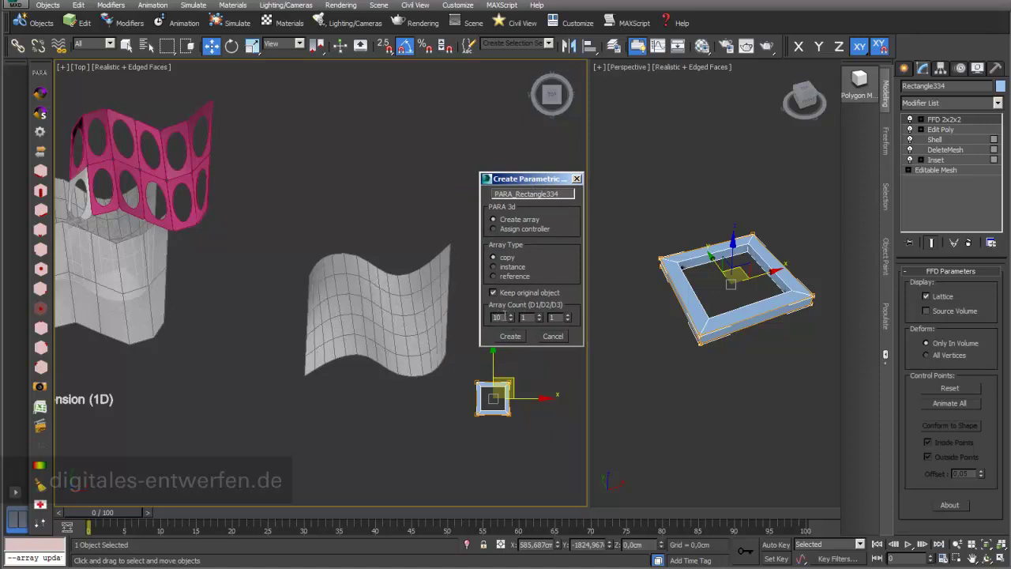
{"action": "double_click", "coordinate": [522, 317]}
{"action": "type", "text": "6"}
{"action": "left_click_drag", "start_coordinate": [517, 194], "coordinate": [570, 201]}
{"action": "type", "text": "Test"}
{"action": "left_click", "coordinate": [510, 336]}
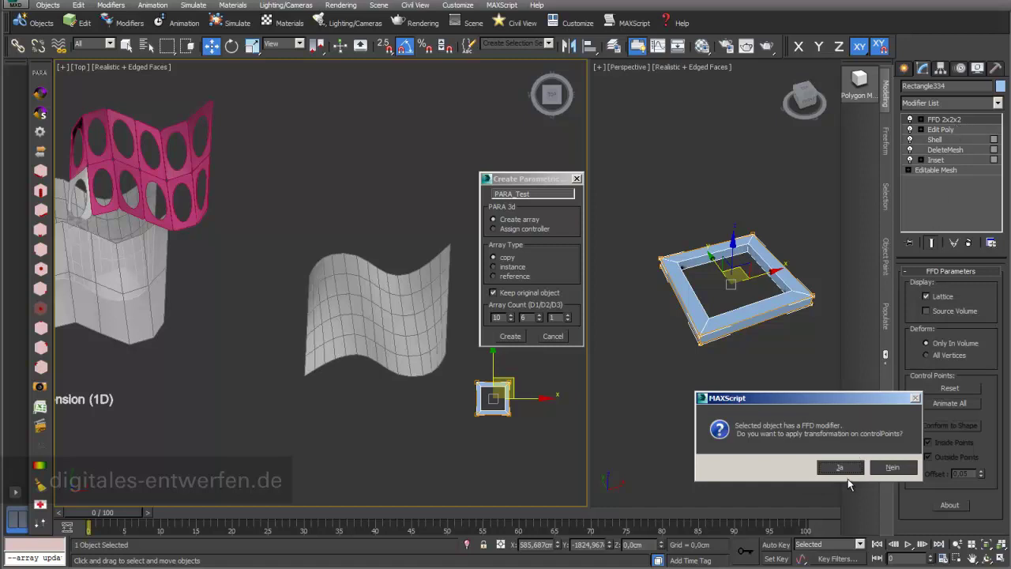
{"action": "left_click", "coordinate": [839, 468]}
{"action": "left_click", "coordinate": [887, 473]}
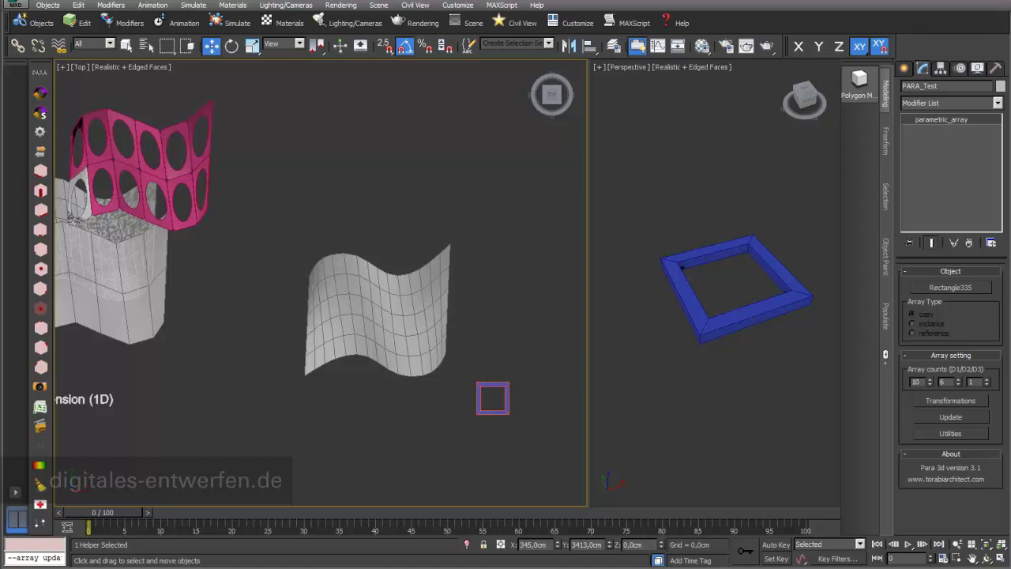
- Show the PARA_Test node in the Para 3d settings and select the source square frame in the Perspective view
{"action": "double_click", "coordinate": [493, 383]}
{"action": "left_click_drag", "start_coordinate": [372, 227], "coordinate": [392, 223]}
{"action": "mouse_move", "coordinate": [527, 150]}
{"action": "left_mouse_down"}
{"action": "mouse_move", "coordinate": [681, 101]}
{"action": "mouse_move", "coordinate": [702, 105]}
{"action": "mouse_move", "coordinate": [770, 195]}
{"action": "mouse_move", "coordinate": [783, 132]}
{"action": "mouse_move", "coordinate": [773, 126]}
{"action": "mouse_move", "coordinate": [604, 108]}
{"action": "left_mouse_up"}
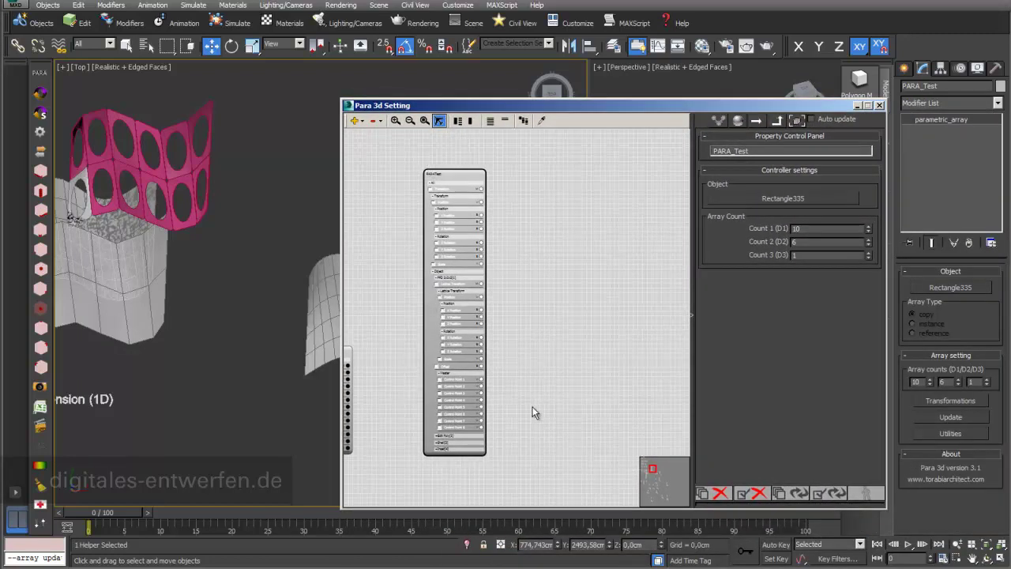
{"action": "left_click_drag", "start_coordinate": [743, 111], "coordinate": [335, 150]}
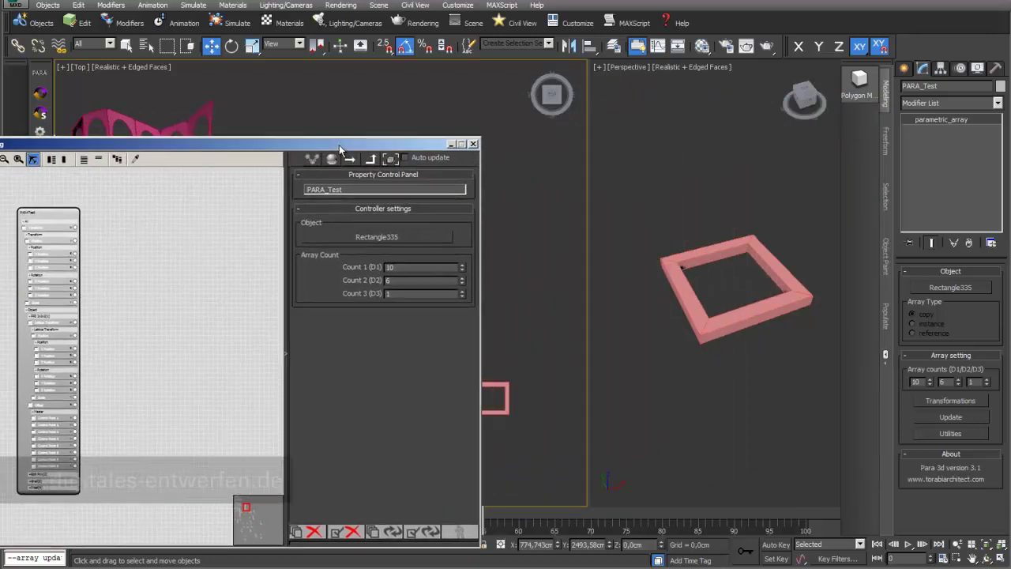
{"action": "left_click", "coordinate": [688, 310]}
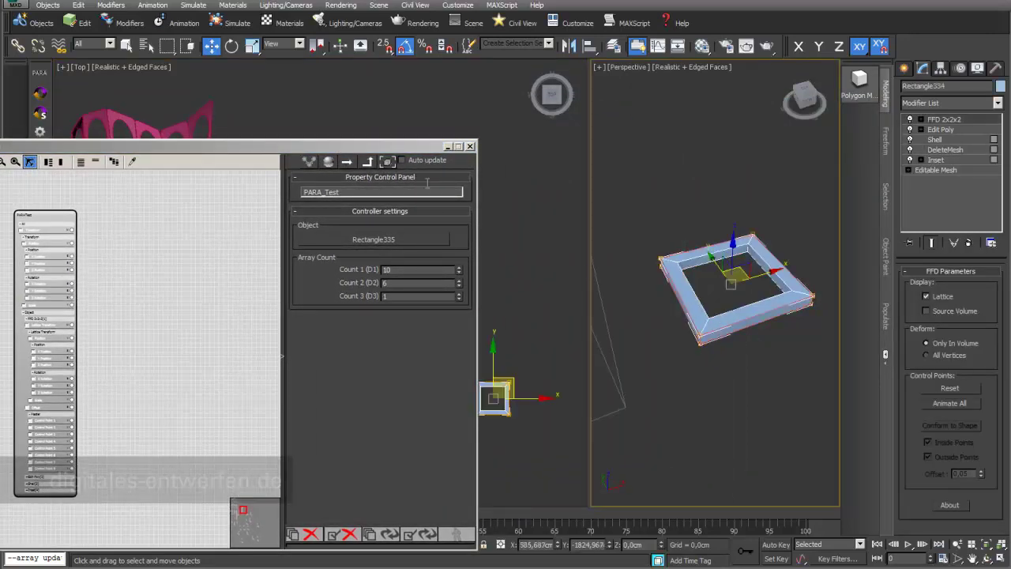
{"action": "left_click_drag", "start_coordinate": [404, 148], "coordinate": [665, 96]}
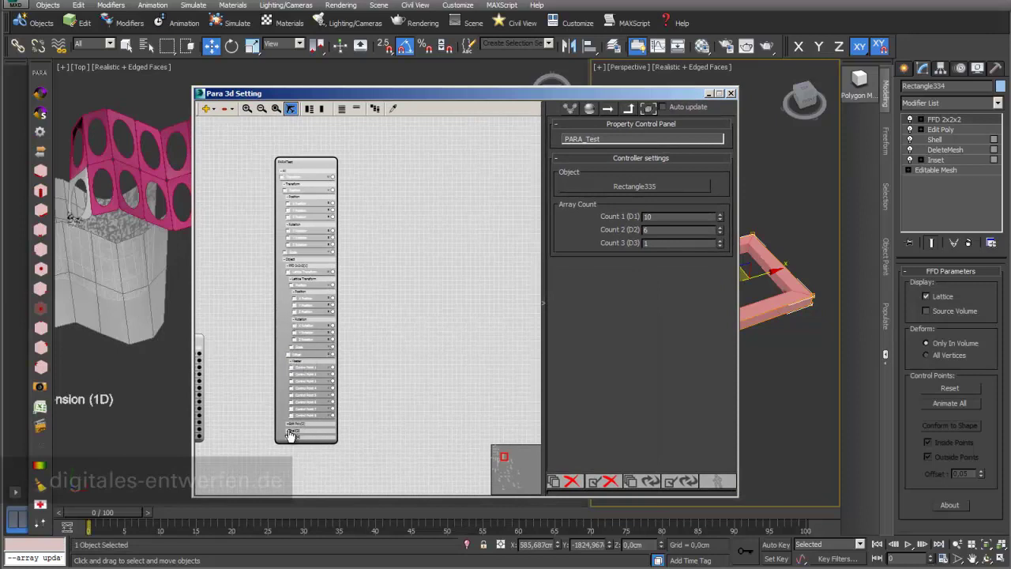
- Examine the Shell and Inset parameters in the PARA_Test node and collapse both modifier groups again
{"action": "middle_click_drag", "start_coordinate": [393, 362], "coordinate": [415, 253]}
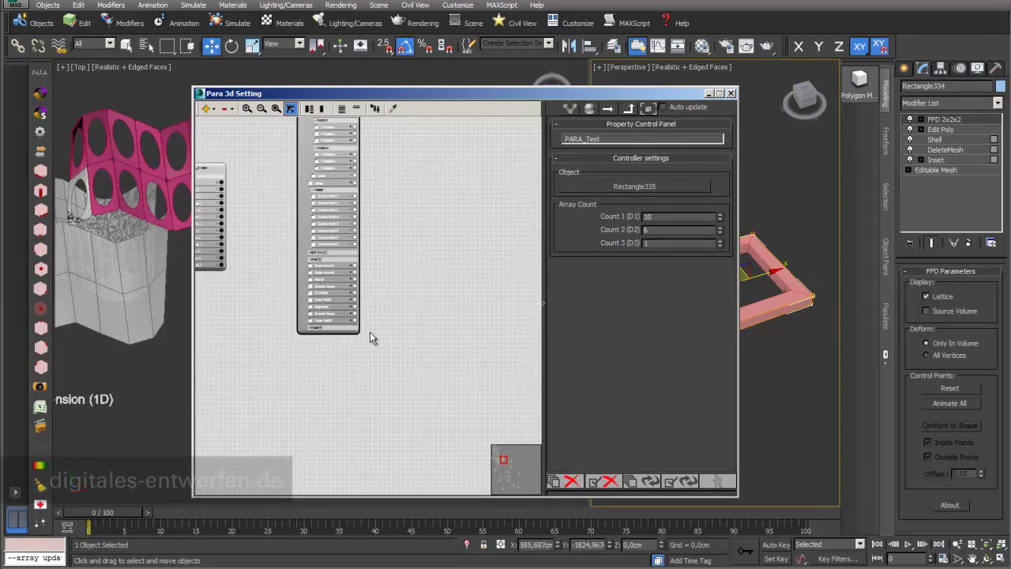
{"action": "scroll", "coordinate": [357, 351], "scroll_direction": "up", "scroll_amount": 2}
{"action": "middle_click_drag", "start_coordinate": [358, 350], "coordinate": [362, 422]}
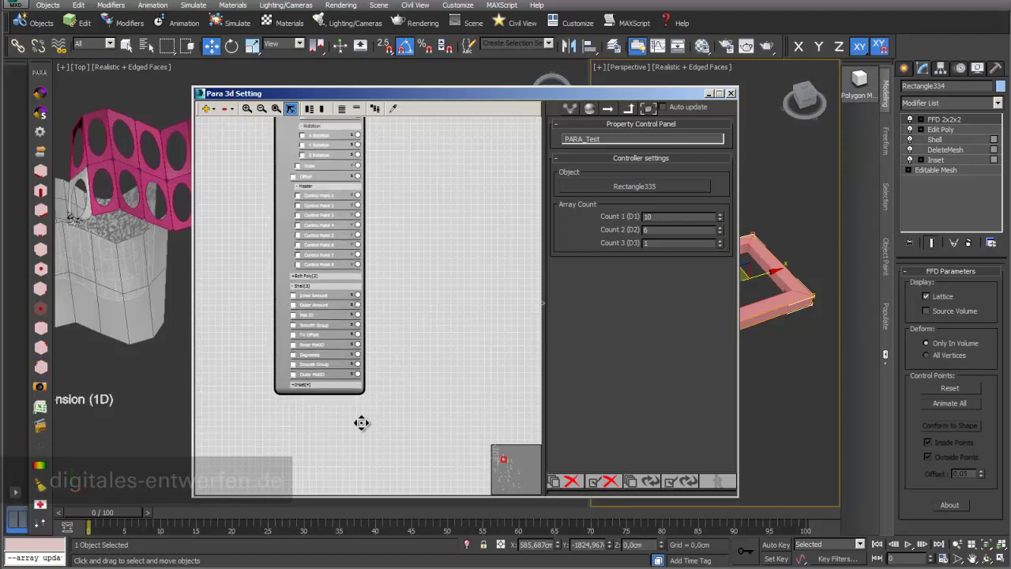
{"action": "left_click", "coordinate": [293, 385]}
{"action": "scroll", "coordinate": [466, 341], "scroll_direction": "down", "scroll_amount": 1}
{"action": "middle_click_drag", "start_coordinate": [466, 336], "coordinate": [465, 326]}
{"action": "scroll", "coordinate": [466, 326], "scroll_direction": "down", "scroll_amount": 4}
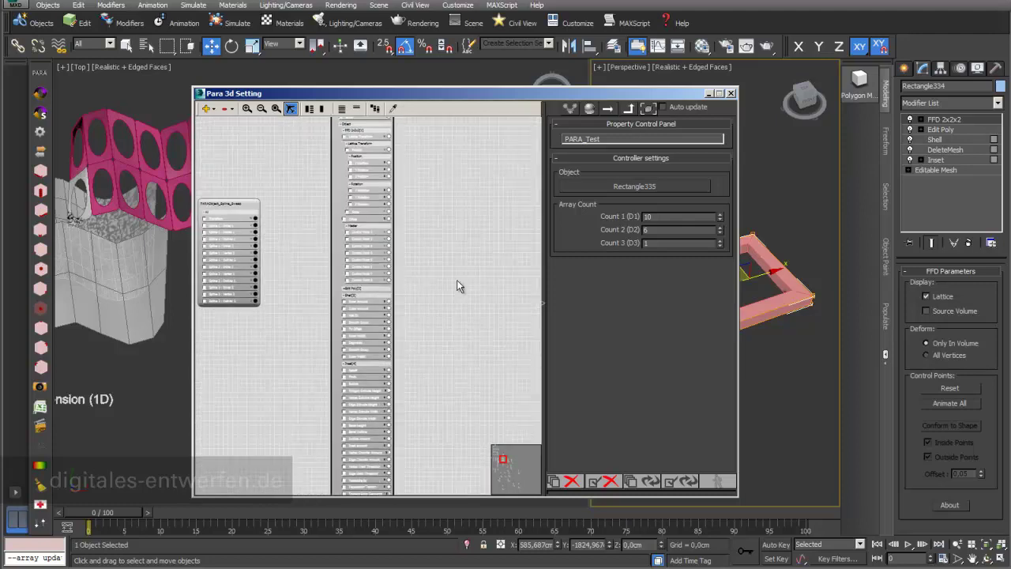
{"action": "scroll", "coordinate": [442, 346], "scroll_direction": "up", "scroll_amount": 3}
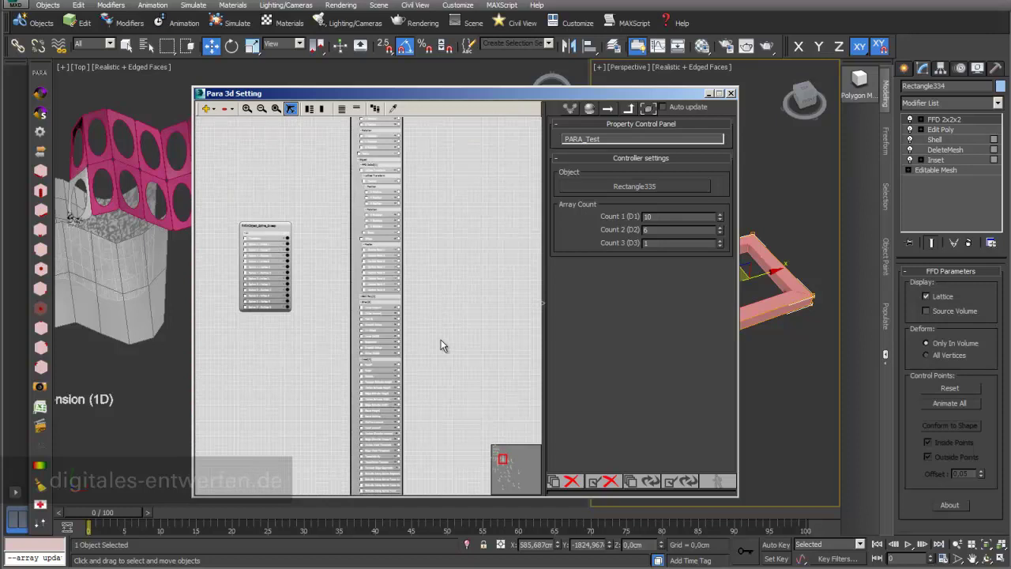
{"action": "left_click", "coordinate": [306, 368]}
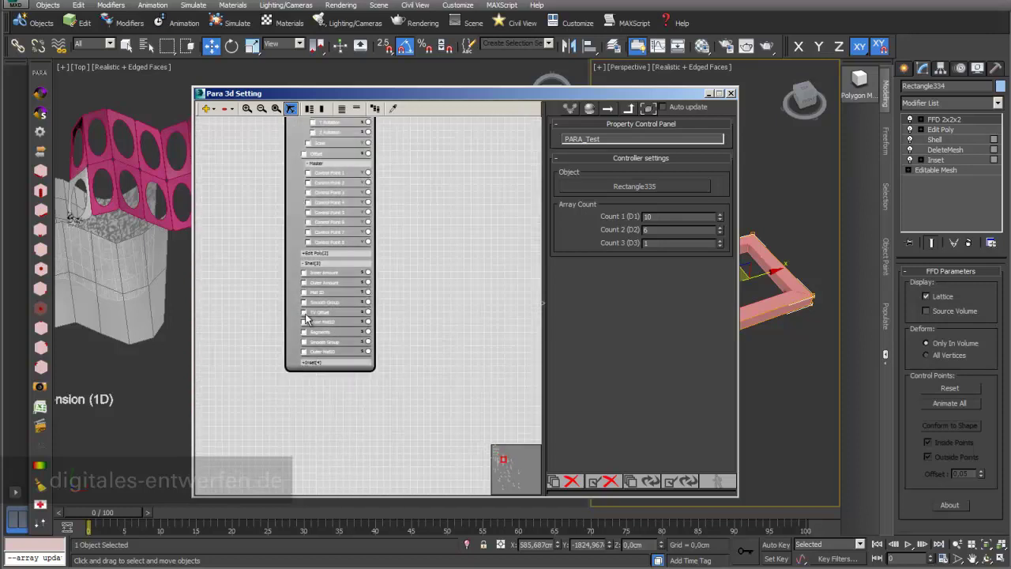
{"action": "left_click", "coordinate": [305, 264]}
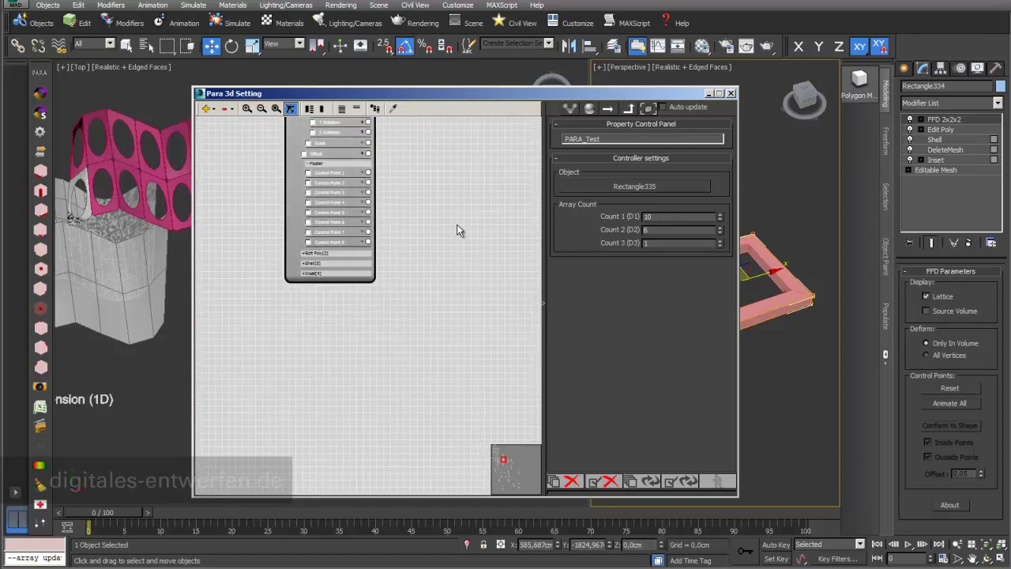
- Connect a Surface Controller, found by searching the controller library for "surf", to the PARA_Test node's overall Transform parameter
{"action": "middle_click_drag", "start_coordinate": [458, 230], "coordinate": [406, 384]}
{"action": "middle_click_drag", "start_coordinate": [395, 268], "coordinate": [391, 380]}
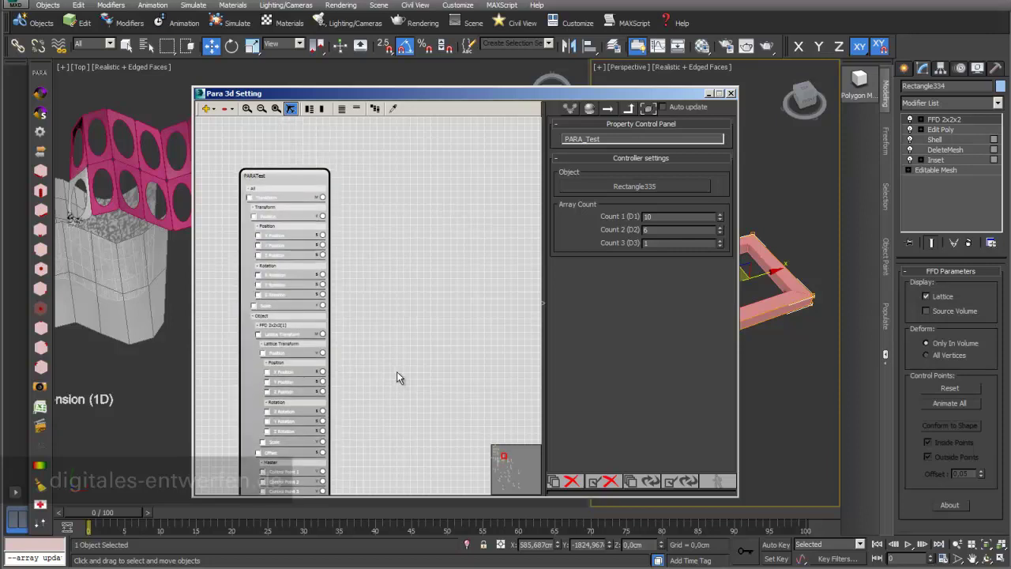
{"action": "left_click_drag", "start_coordinate": [487, 93], "coordinate": [349, 92]}
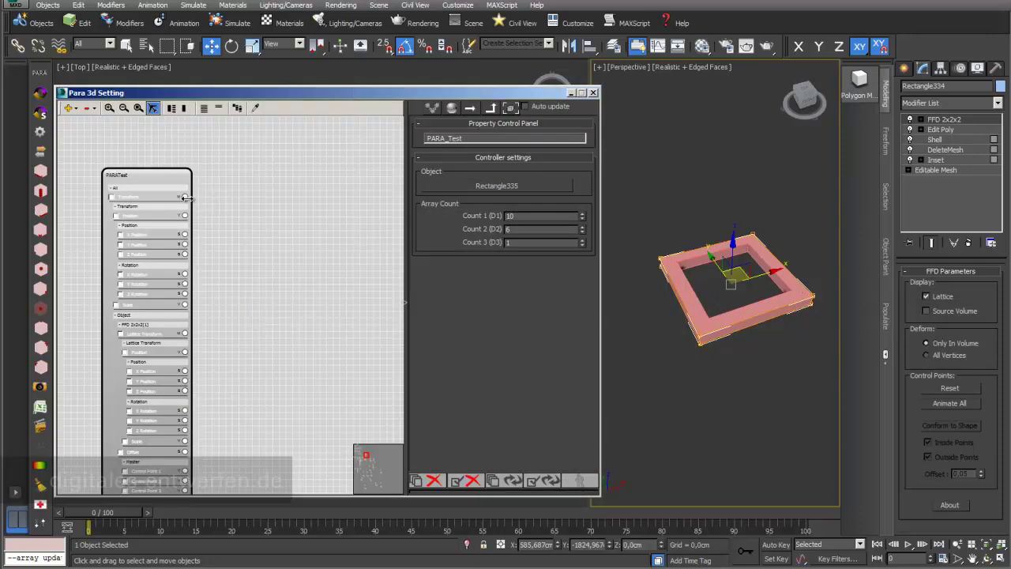
{"action": "left_click_drag", "start_coordinate": [184, 196], "coordinate": [304, 266]}
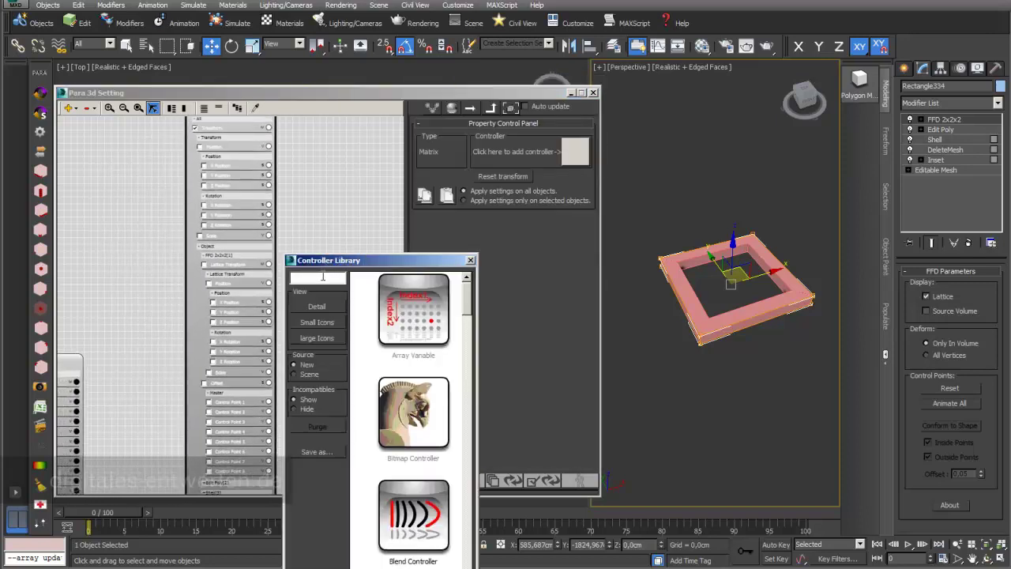
{"action": "type", "text": "surf"}
{"action": "double_click", "coordinate": [406, 296]}
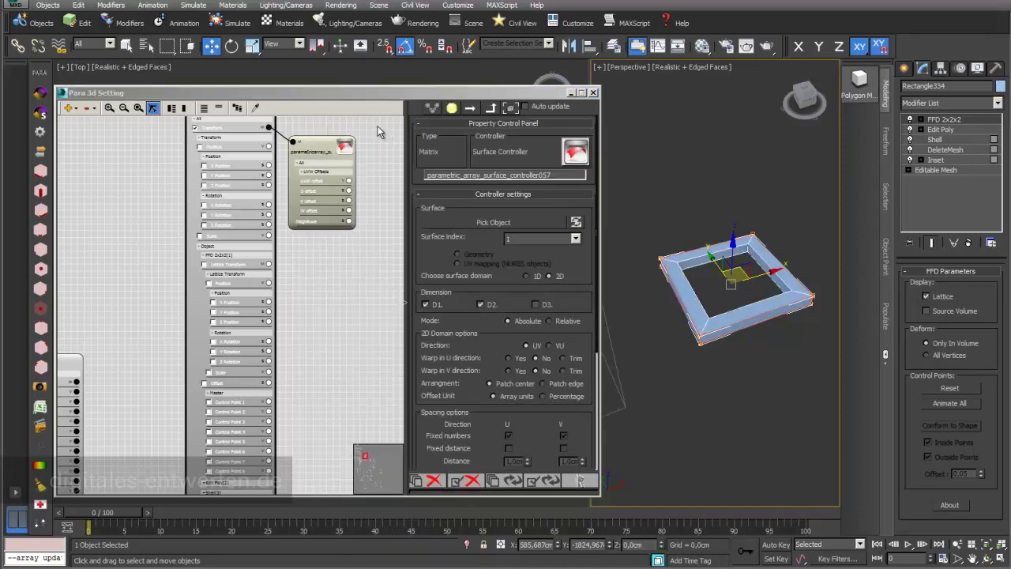
- Assign the wavy surface Panel-Surface029 to the Surface Controller and update the array
{"action": "left_click_drag", "start_coordinate": [483, 93], "coordinate": [573, 311]}
{"action": "middle_click_drag", "start_coordinate": [539, 279], "coordinate": [437, 134]}
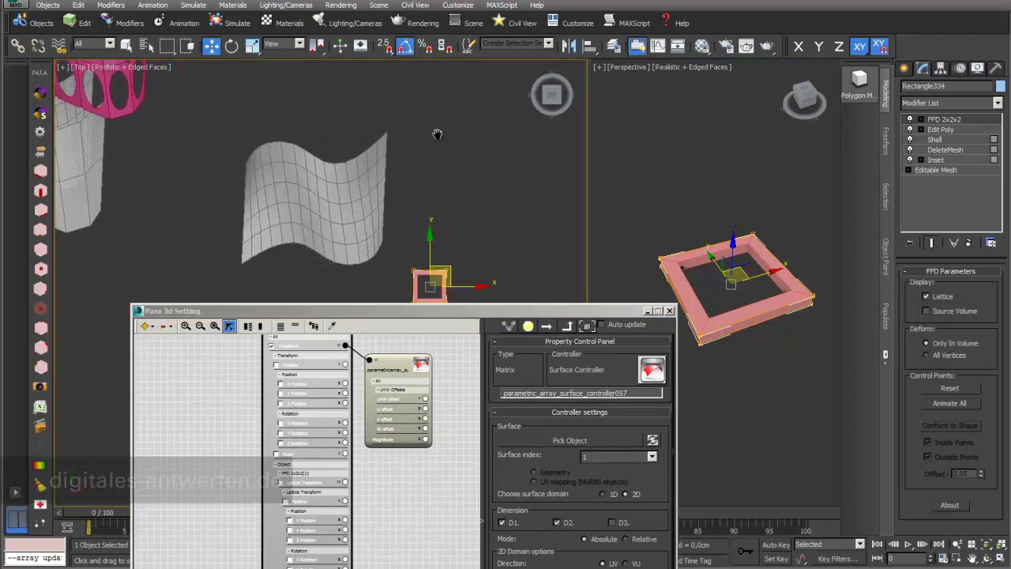
{"action": "left_click", "coordinate": [570, 440]}
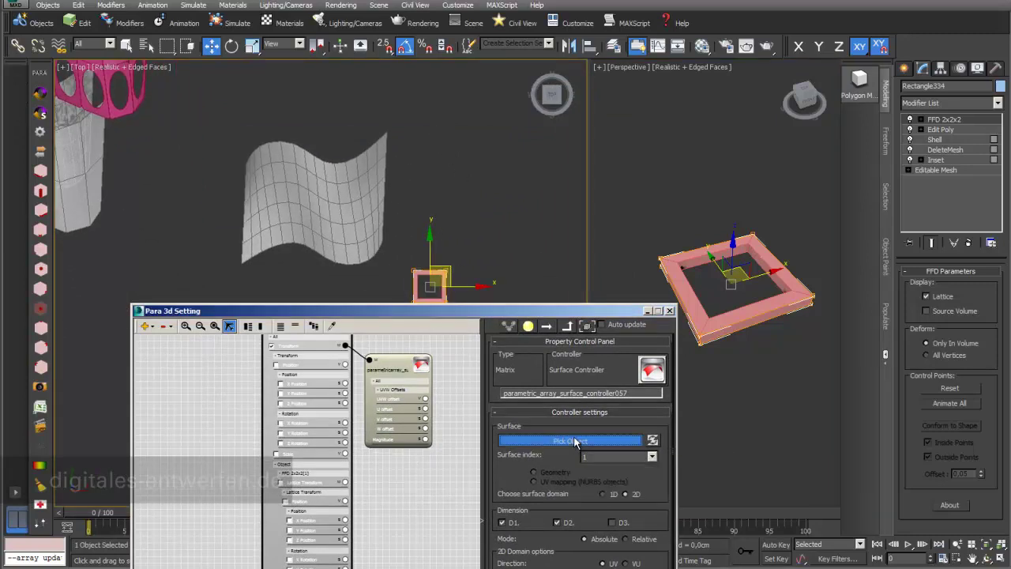
{"action": "left_click", "coordinate": [287, 235]}
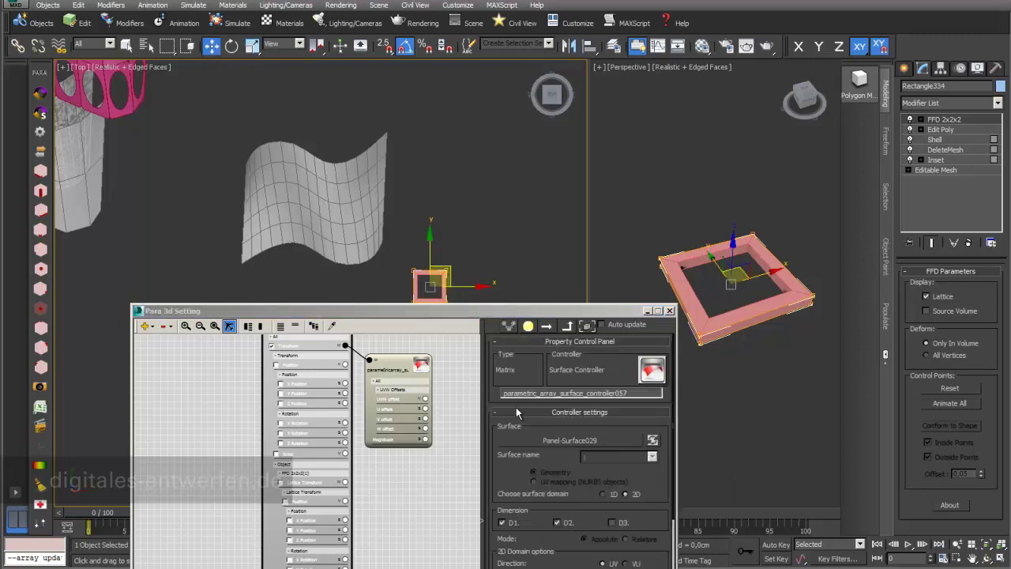
{"action": "left_click_drag", "start_coordinate": [534, 312], "coordinate": [771, 136]}
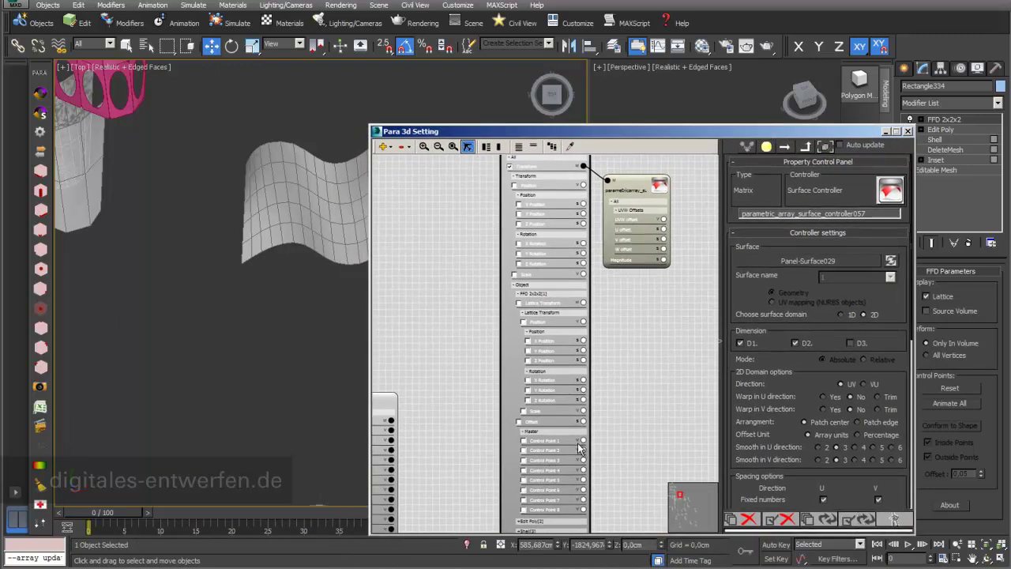
{"action": "left_click_drag", "start_coordinate": [469, 134], "coordinate": [463, 106]}
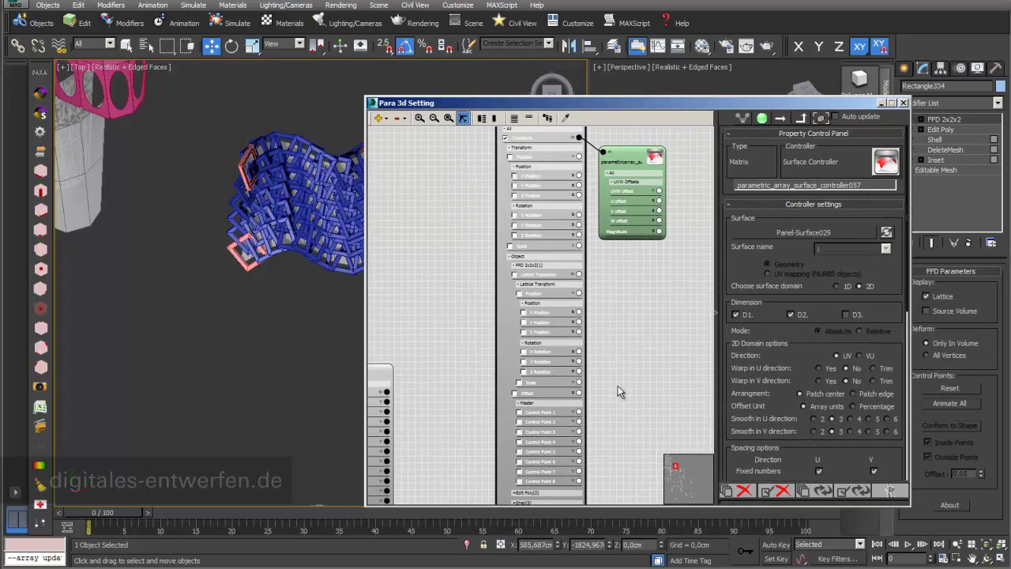
- Enable all eight FFD control points in the Master group of the PARA_Test node
{"action": "middle_click_drag", "start_coordinate": [620, 411], "coordinate": [559, 324]}
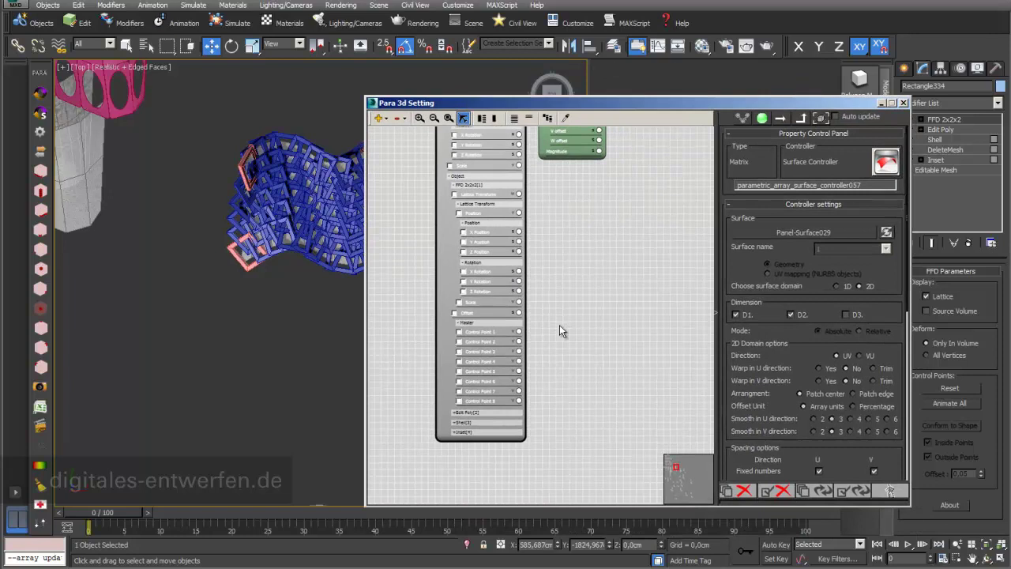
{"action": "mouse_move", "coordinate": [626, 105]}
{"action": "left_mouse_down"}
{"action": "mouse_move", "coordinate": [587, 142]}
{"action": "mouse_move", "coordinate": [632, 119]}
{"action": "left_mouse_up"}
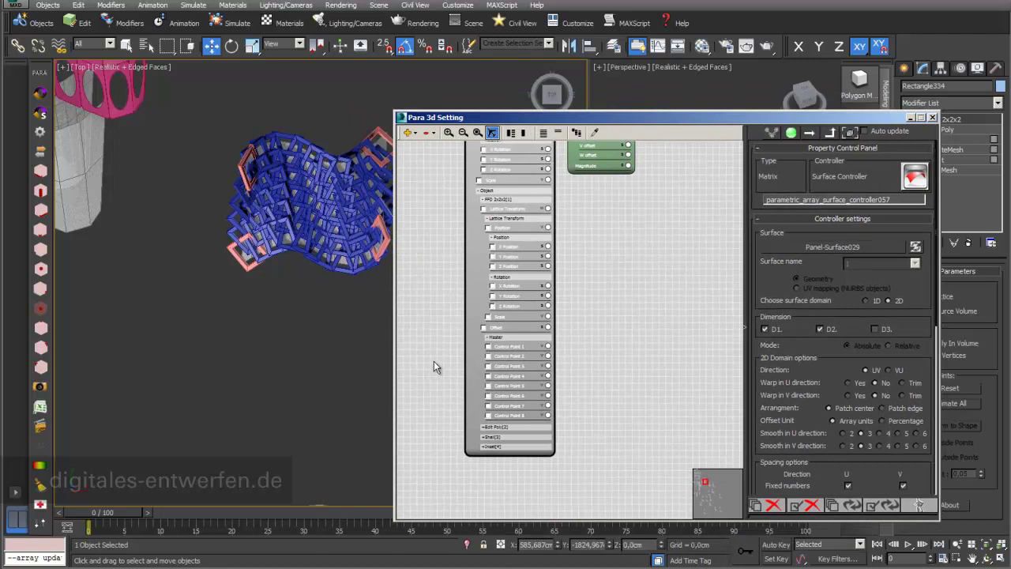
{"action": "right_click", "coordinate": [526, 341]}
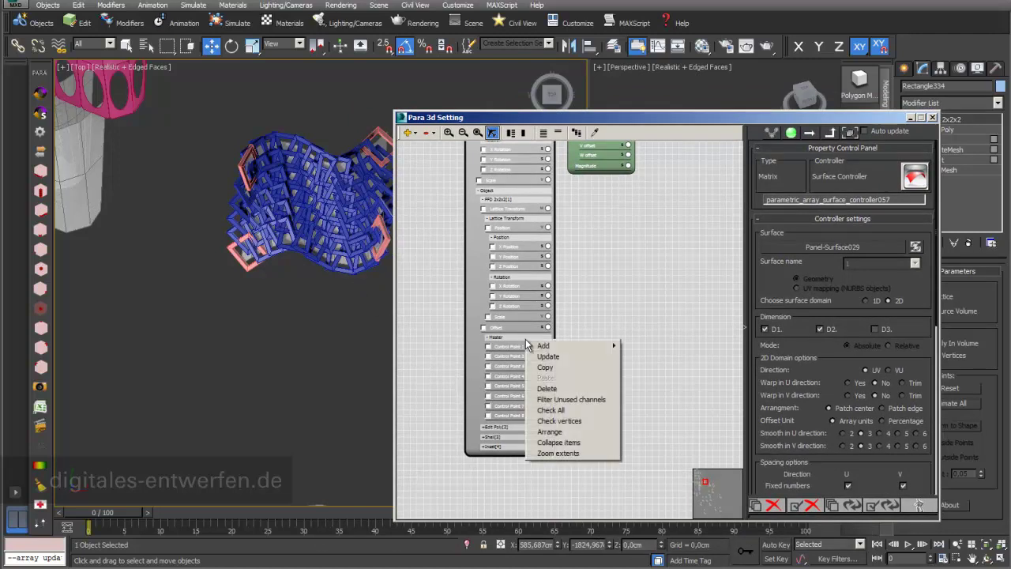
{"action": "left_click", "coordinate": [552, 410]}
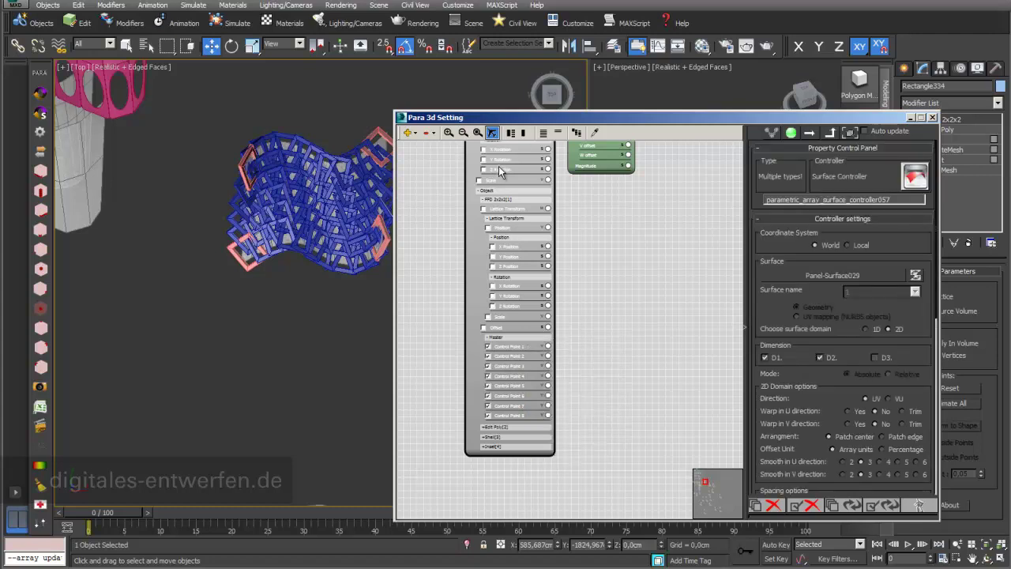
- Connect a new Surface Controller, found by searching the controller library for "surf", to all eight control points as a copy
{"action": "left_click_drag", "start_coordinate": [529, 116], "coordinate": [515, 69]}
{"action": "left_click_drag", "start_coordinate": [534, 300], "coordinate": [571, 323]}
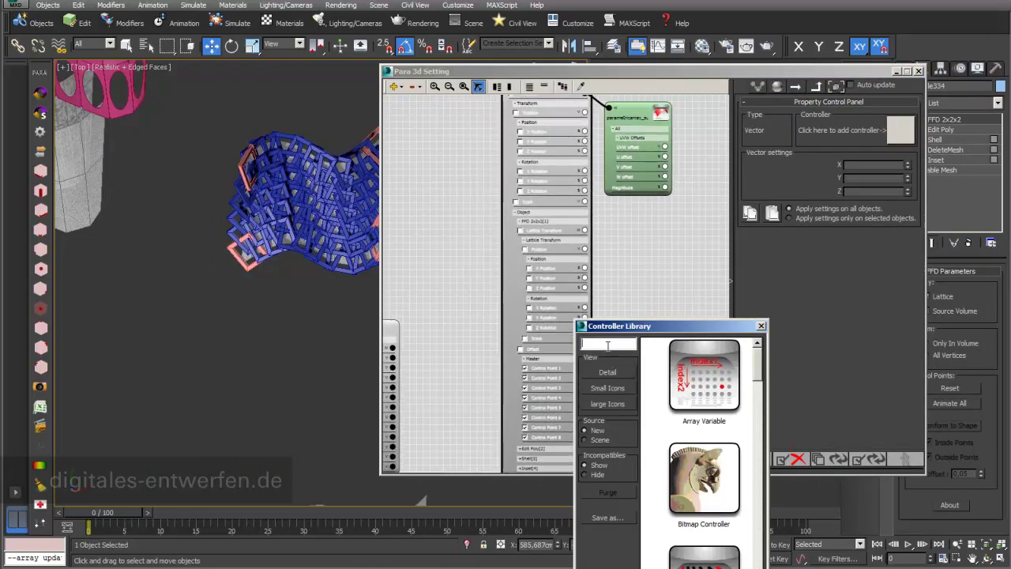
{"action": "type", "text": "surf"}
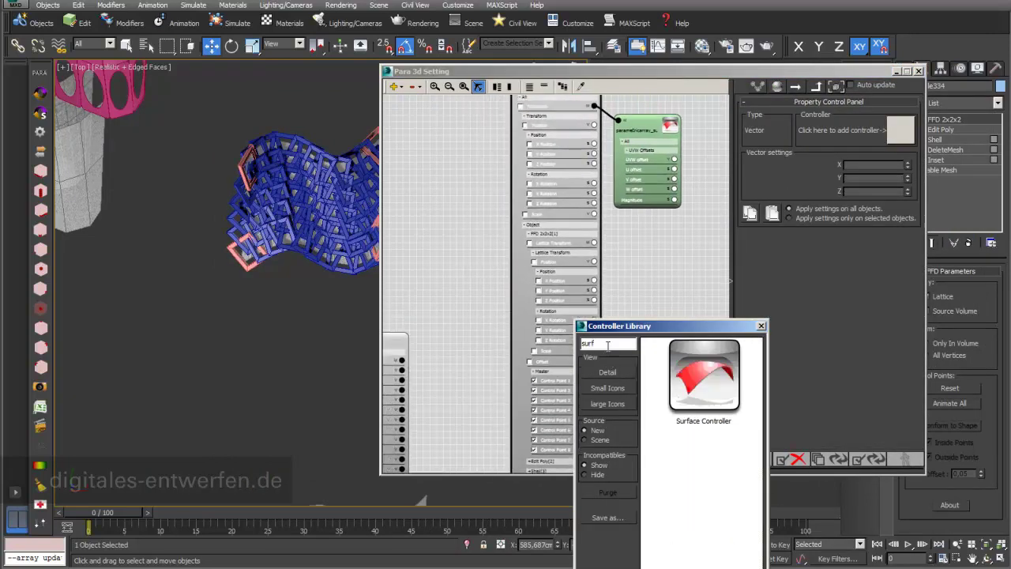
{"action": "double_click", "coordinate": [683, 365]}
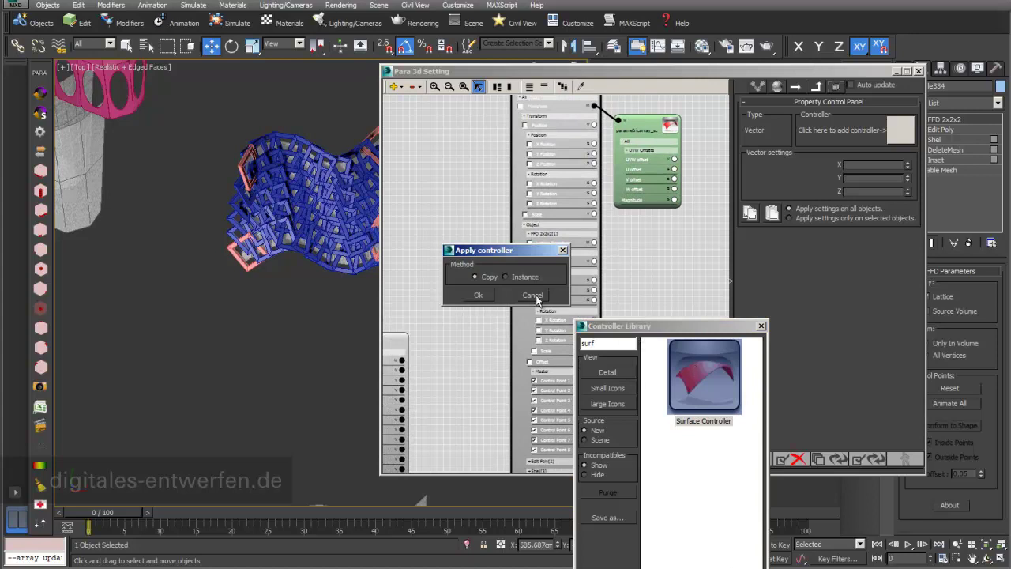
{"action": "left_click", "coordinate": [484, 296]}
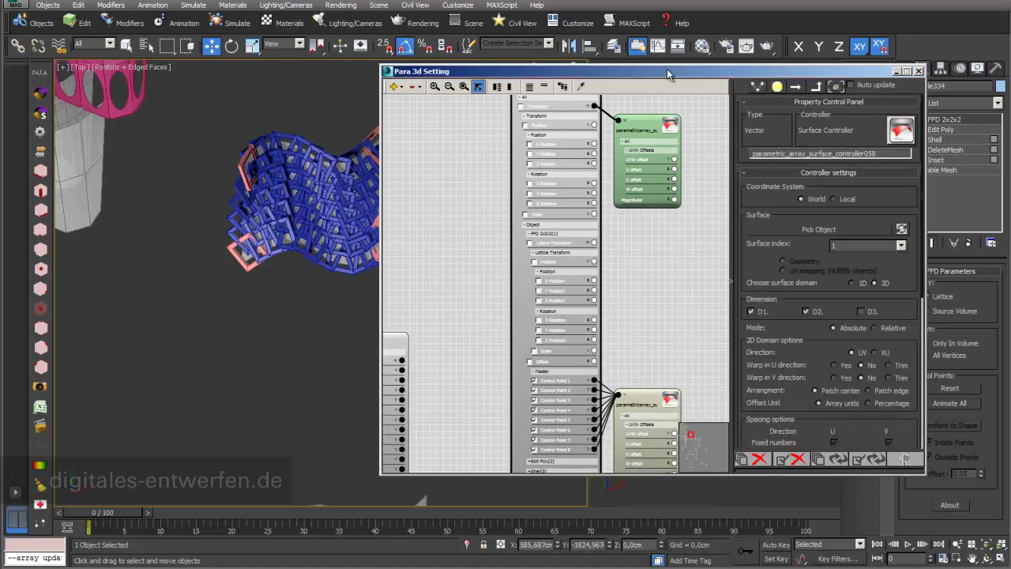
- Assign the wavy surface Panel-Surface029 to the control points' Surface Controller
{"action": "left_click_drag", "start_coordinate": [677, 71], "coordinate": [602, 55]}
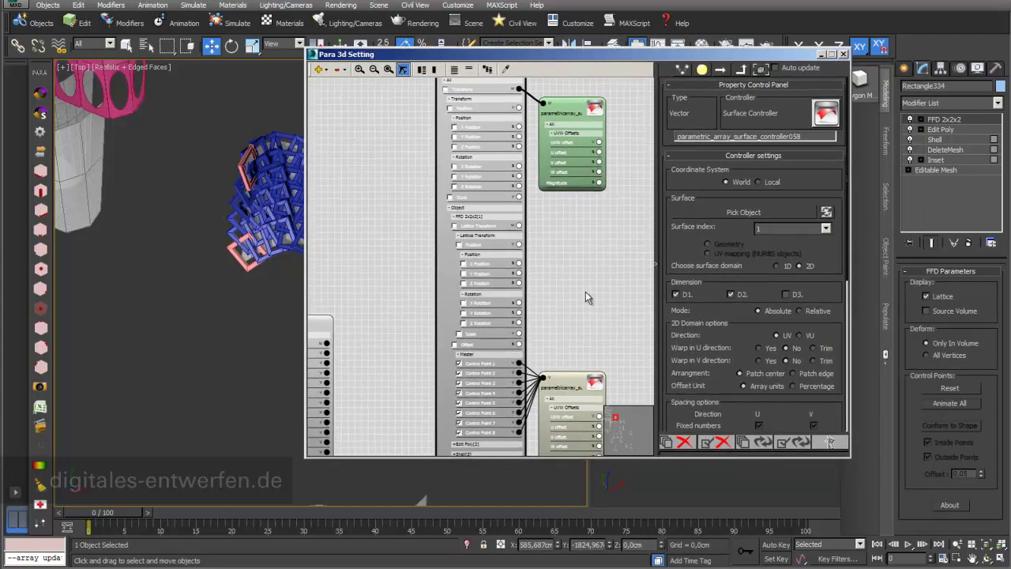
{"action": "middle_click_drag", "start_coordinate": [586, 293], "coordinate": [559, 218]}
{"action": "left_click_drag", "start_coordinate": [512, 60], "coordinate": [664, 74]}
{"action": "scroll", "coordinate": [360, 300], "scroll_direction": "up", "scroll_amount": 4}
{"action": "scroll", "coordinate": [360, 301], "scroll_direction": "down", "scroll_amount": 3}
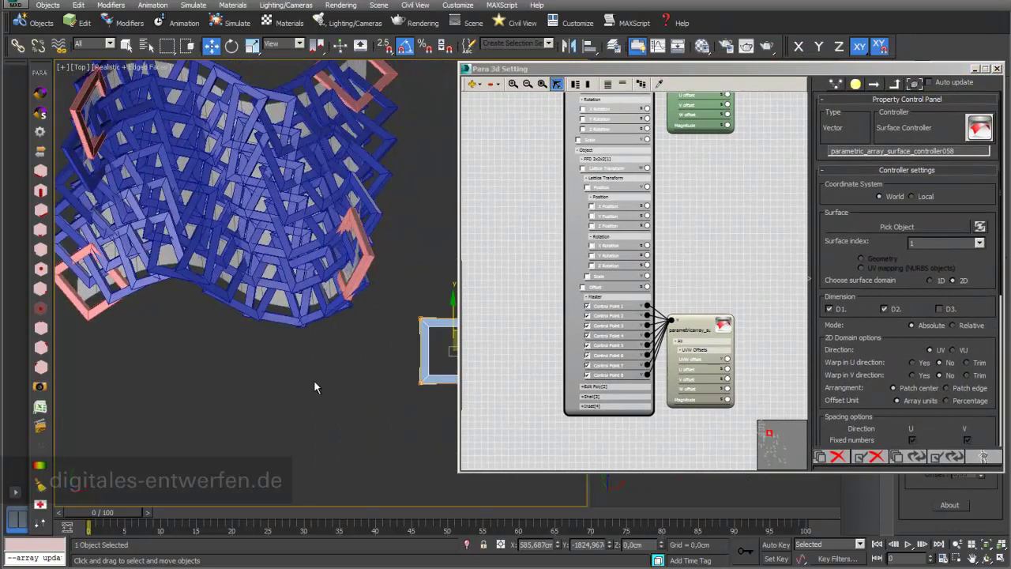
{"action": "left_click", "coordinate": [882, 227]}
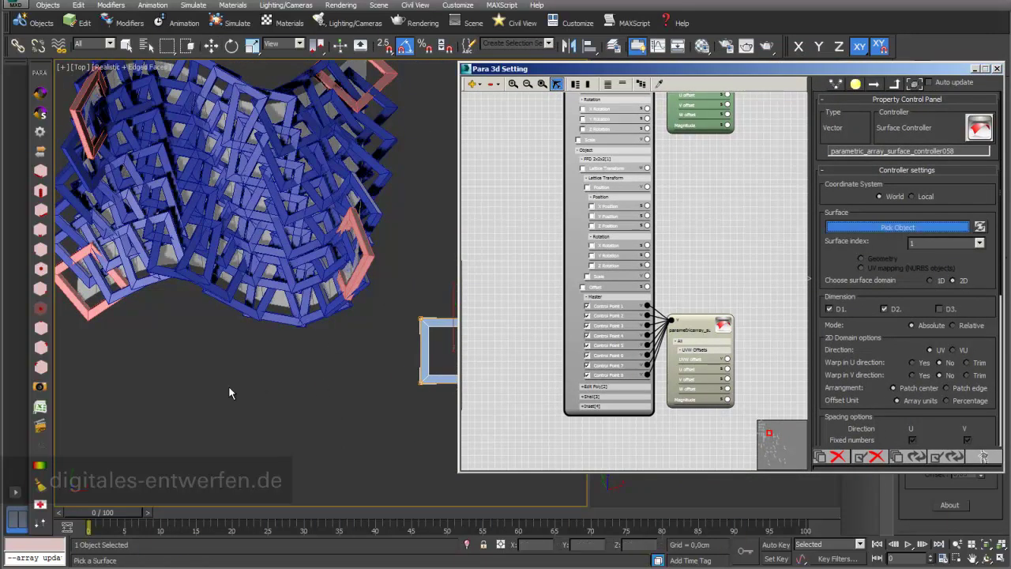
{"action": "left_click", "coordinate": [281, 303]}
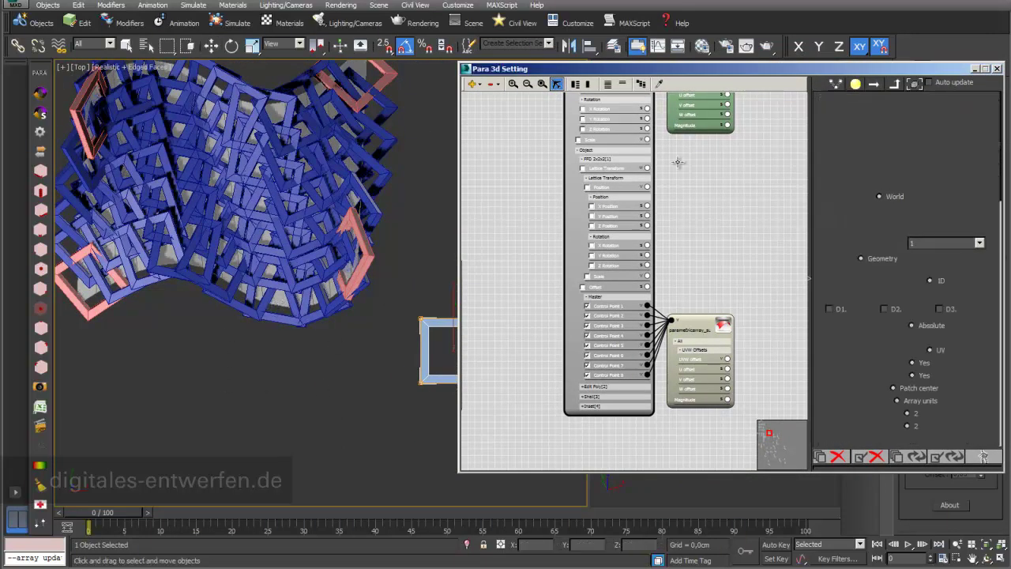
- Add a SubObject Controller, found by searching for "sub", as the UVW offset vector controller and update the array
{"action": "left_click_drag", "start_coordinate": [706, 70], "coordinate": [580, 59]}
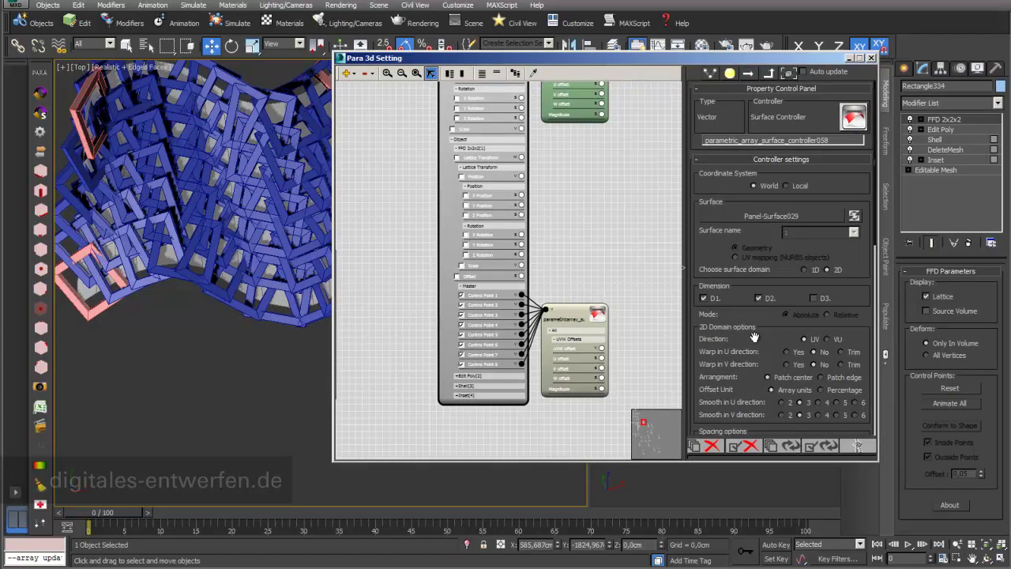
{"action": "scroll", "coordinate": [754, 336], "scroll_direction": "down", "scroll_amount": 5}
{"action": "left_click", "coordinate": [815, 323]}
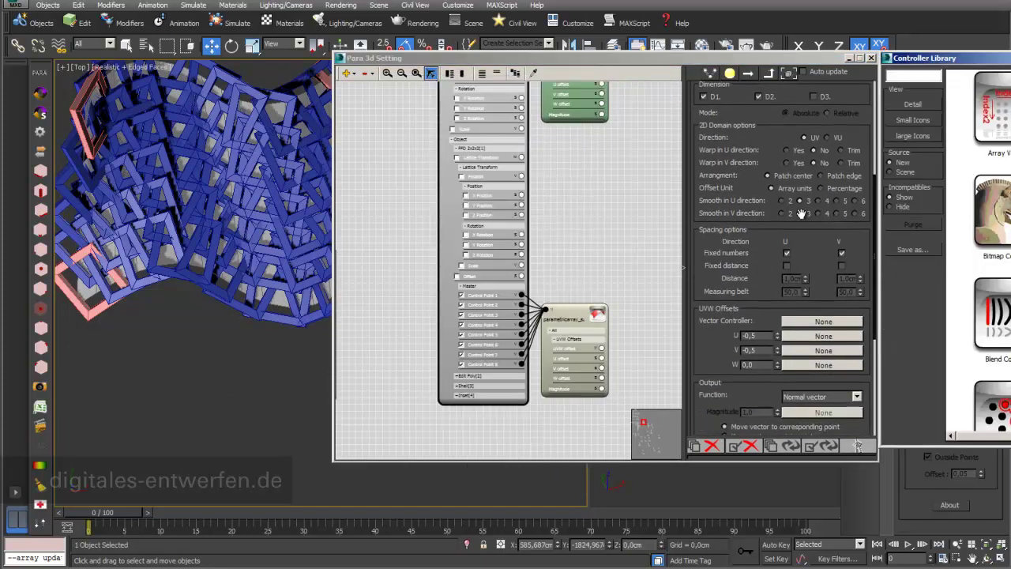
{"action": "left_click_drag", "start_coordinate": [999, 59], "coordinate": [811, 80]}
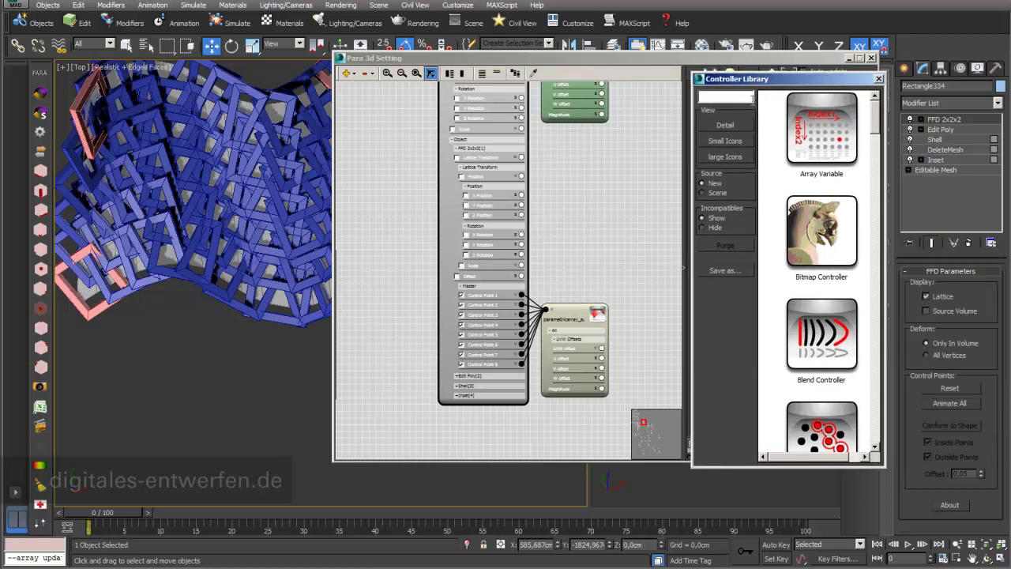
{"action": "type", "text": "sub"}
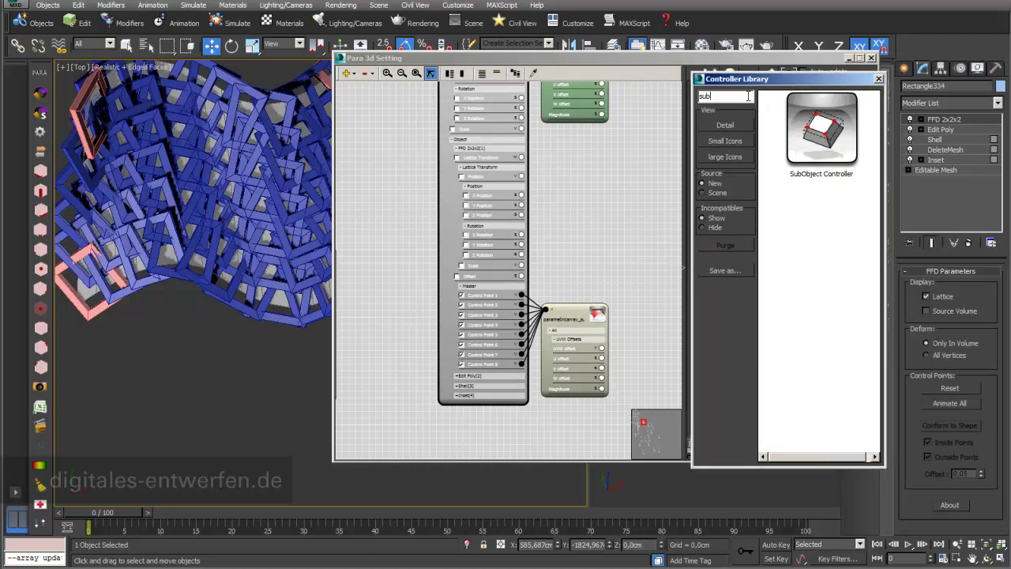
{"action": "double_click", "coordinate": [829, 130]}
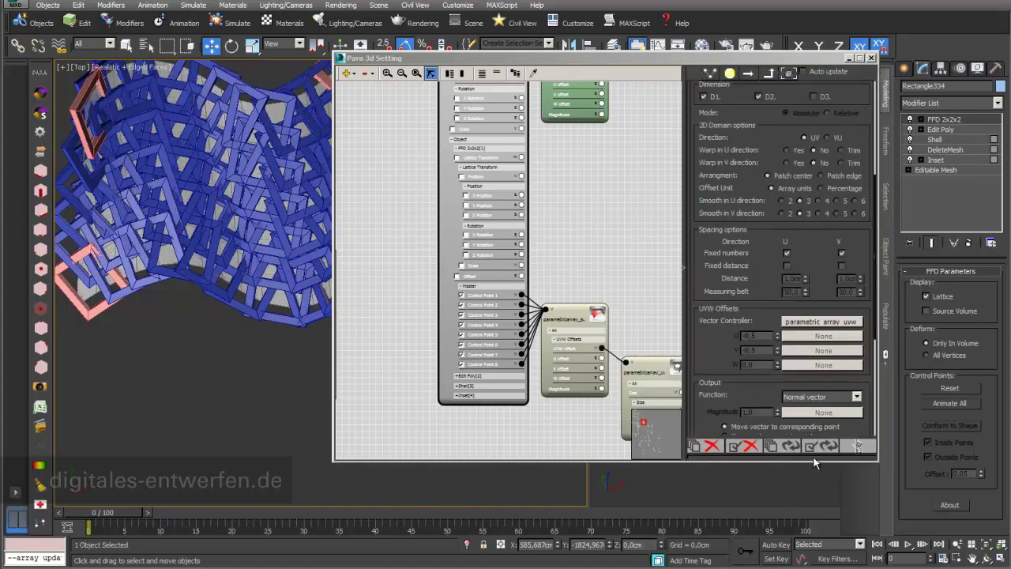
{"action": "left_click", "coordinate": [818, 452]}
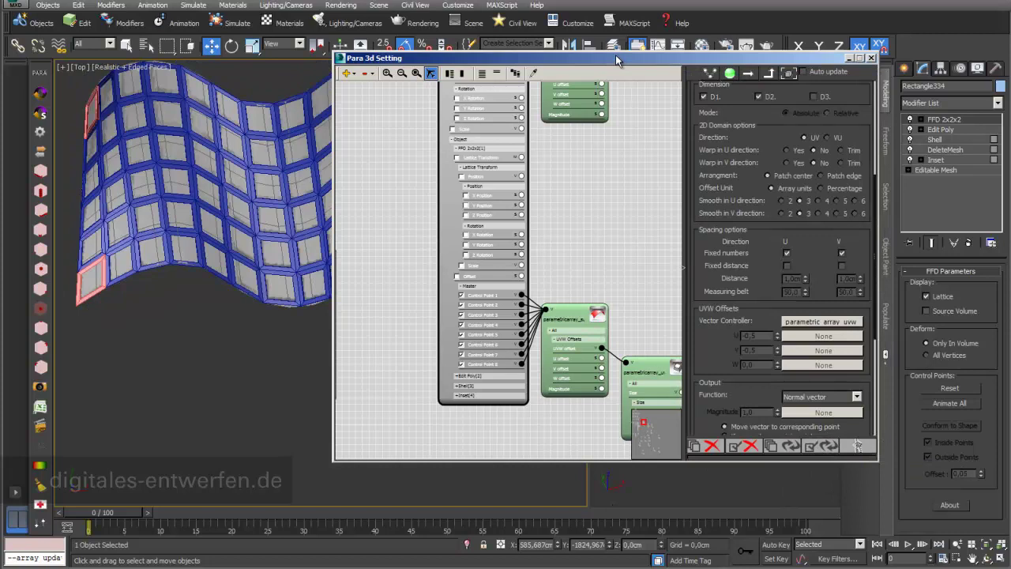
{"action": "left_click_drag", "start_coordinate": [615, 54], "coordinate": [600, 434]}
{"action": "scroll", "coordinate": [371, 238], "scroll_direction": "up", "scroll_amount": 5}
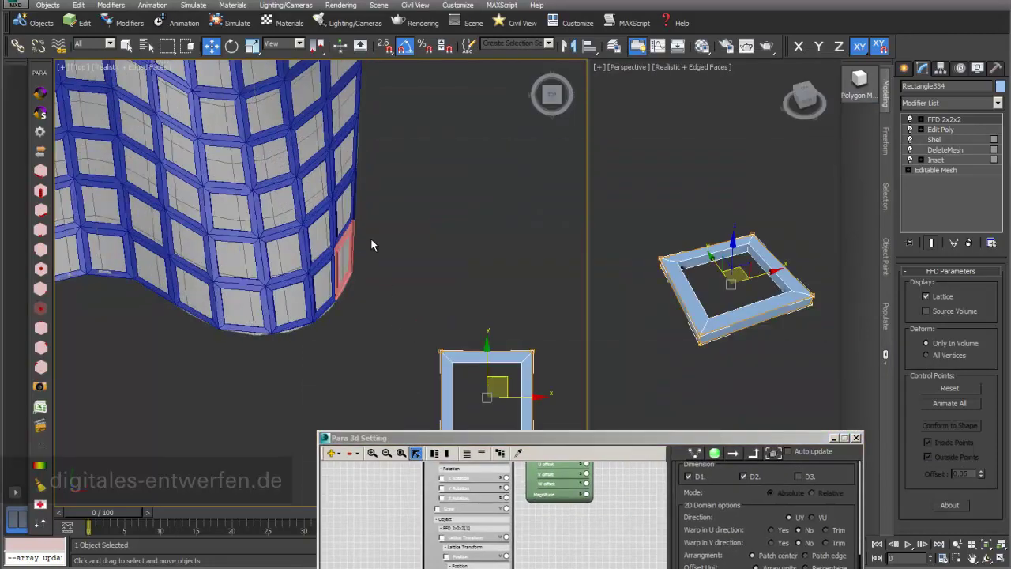
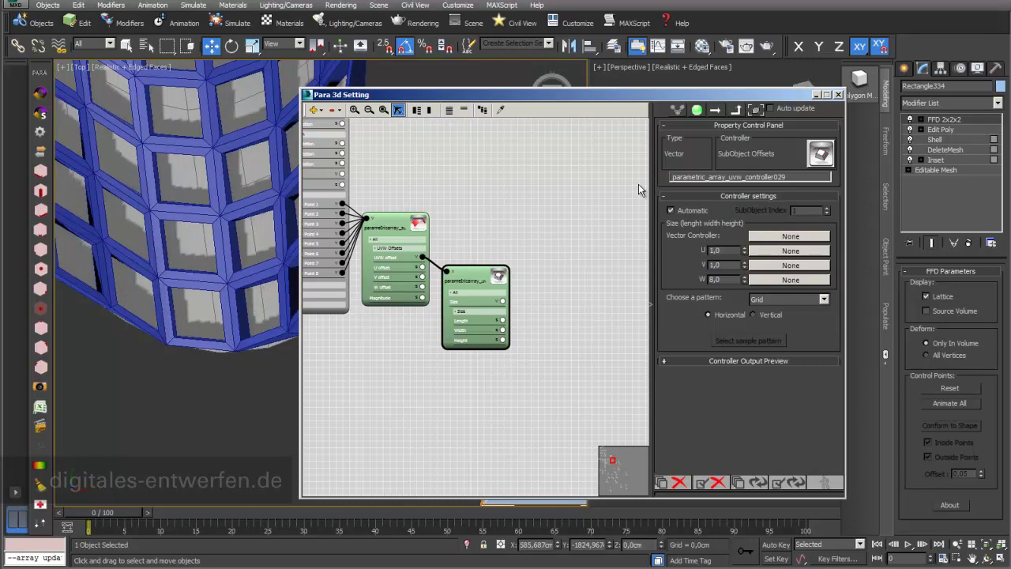
- Check the updated frames on the surface in the Top view and expand the Inset modifier's parameters in the PARA_Test node
{"action": "left_click_drag", "start_coordinate": [640, 98], "coordinate": [710, 348]}
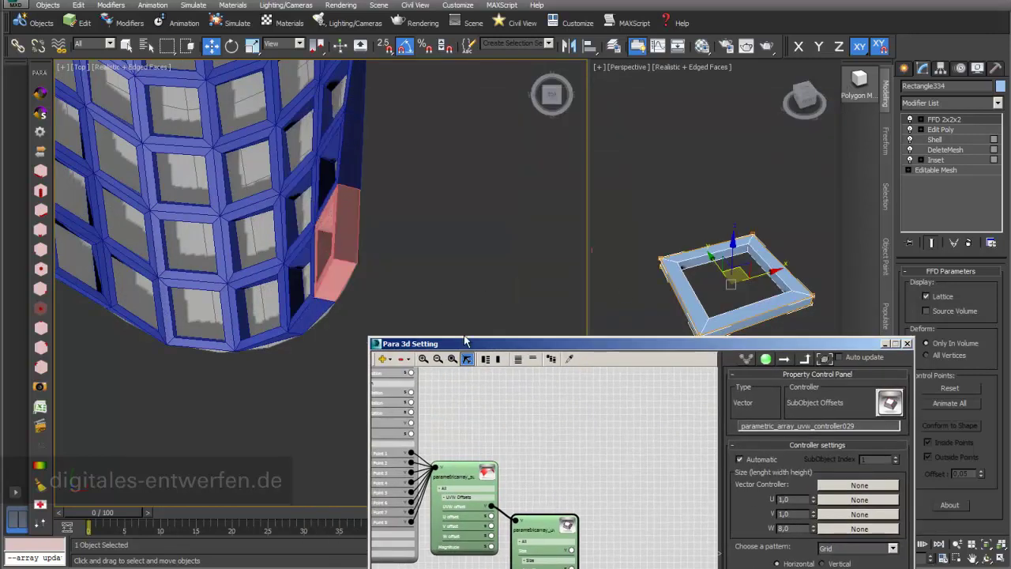
{"action": "scroll", "coordinate": [295, 285], "scroll_direction": "down", "scroll_amount": 4}
{"action": "mouse_move", "coordinate": [261, 210]}
{"action": "middle_mouse_down"}
{"action": "mouse_move", "coordinate": [313, 319]}
{"action": "mouse_move", "coordinate": [329, 298]}
{"action": "middle_mouse_up"}
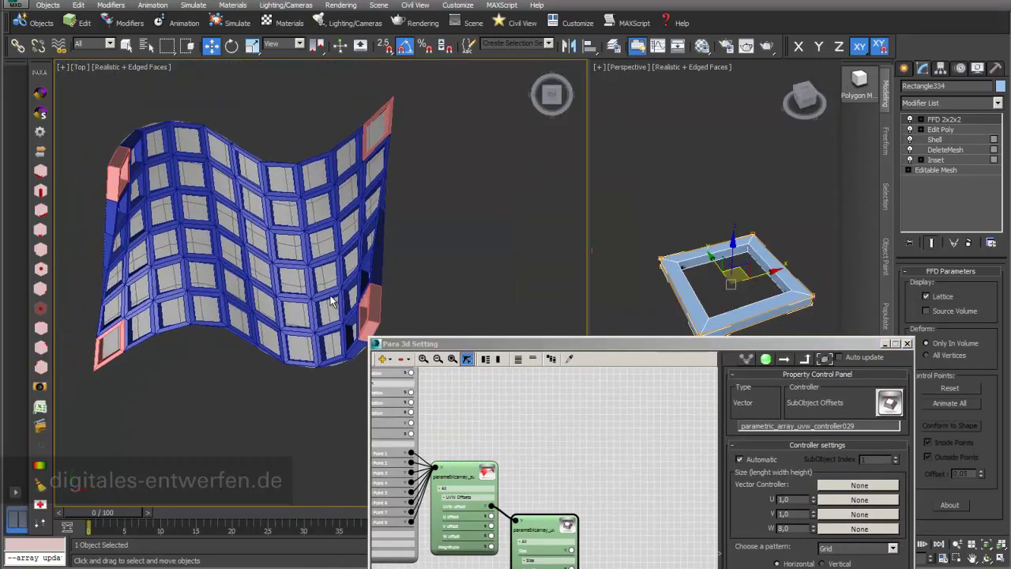
{"action": "left_click_drag", "start_coordinate": [462, 350], "coordinate": [470, 200]}
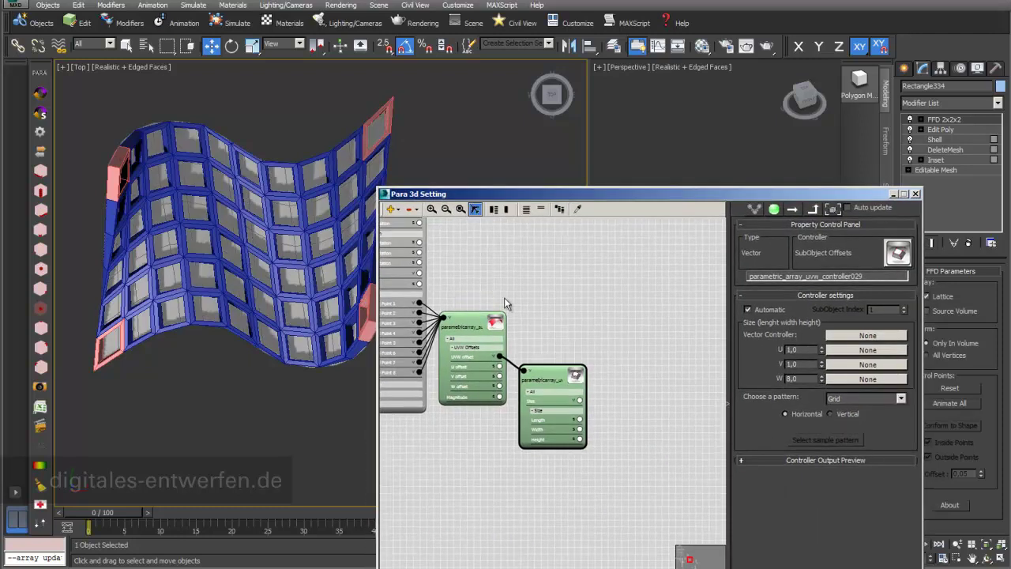
{"action": "middle_click_drag", "start_coordinate": [526, 313], "coordinate": [609, 289]}
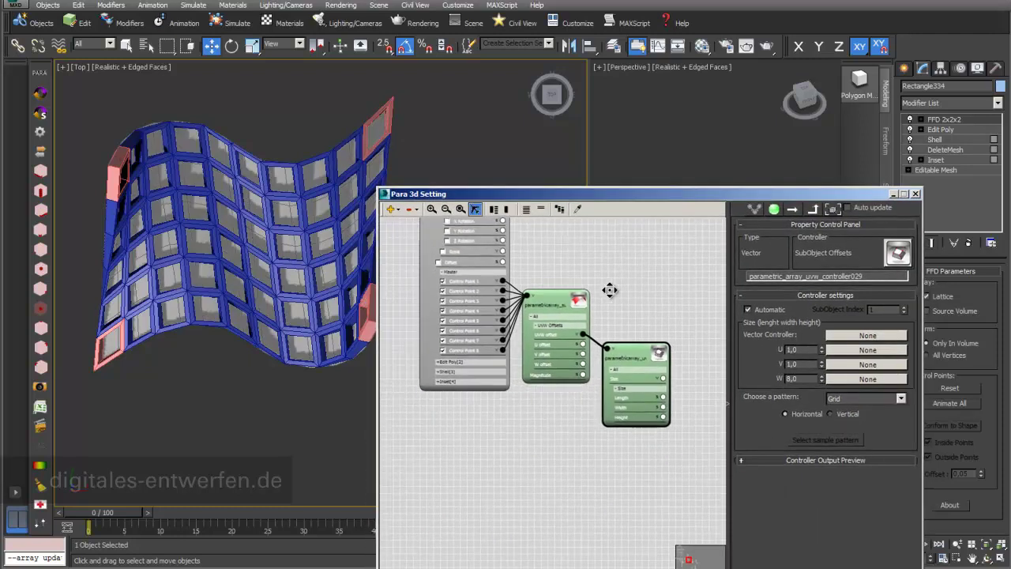
{"action": "left_click", "coordinate": [447, 381]}
{"action": "middle_click_drag", "start_coordinate": [557, 500], "coordinate": [526, 377]}
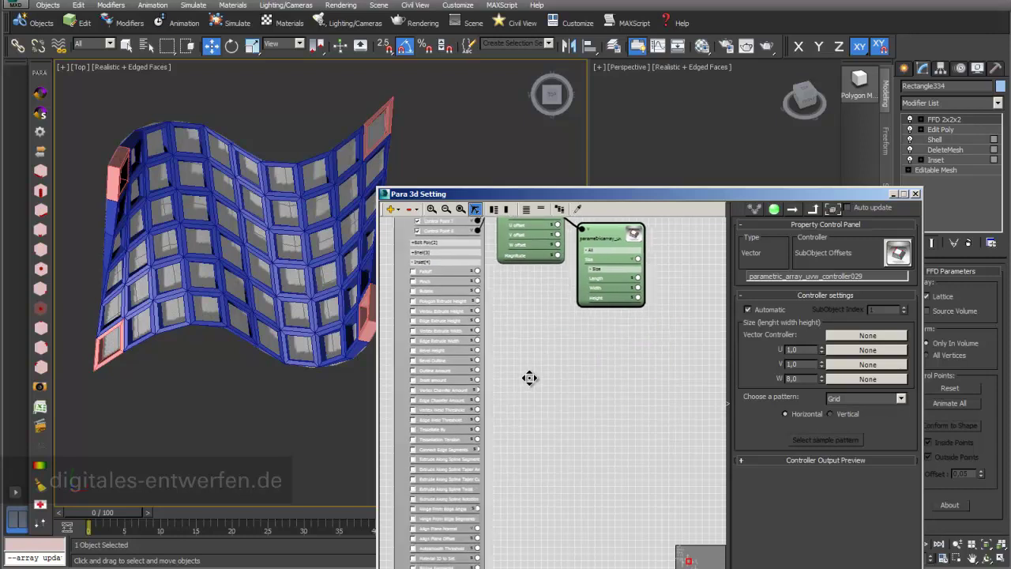
- Select the source frame's Inset modifier and enable Inset Amount in the PARA_Test node, dismissing the controller library without adding a controller
{"action": "left_click_drag", "start_coordinate": [711, 198], "coordinate": [577, 200]}
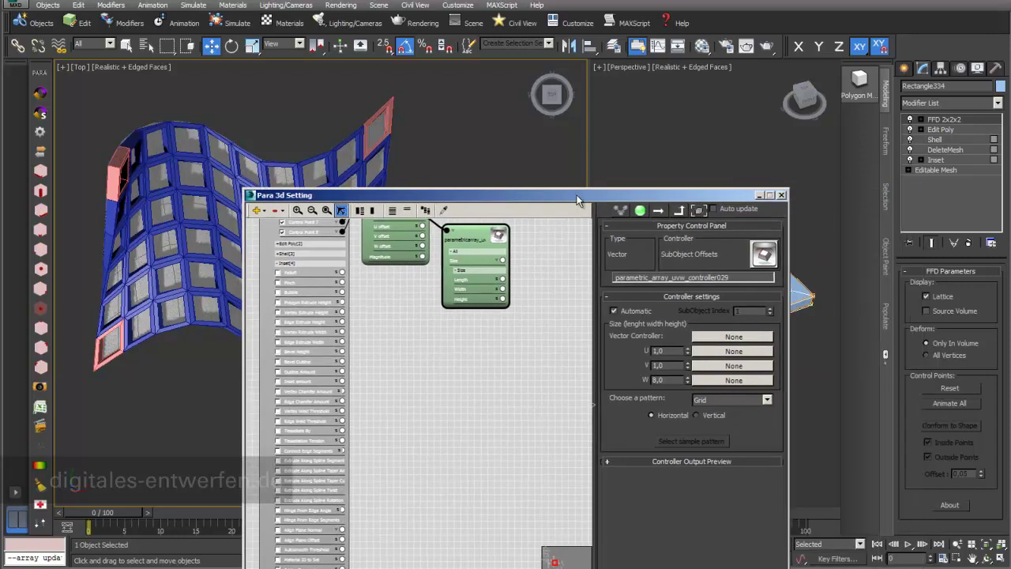
{"action": "left_click", "coordinate": [943, 161]}
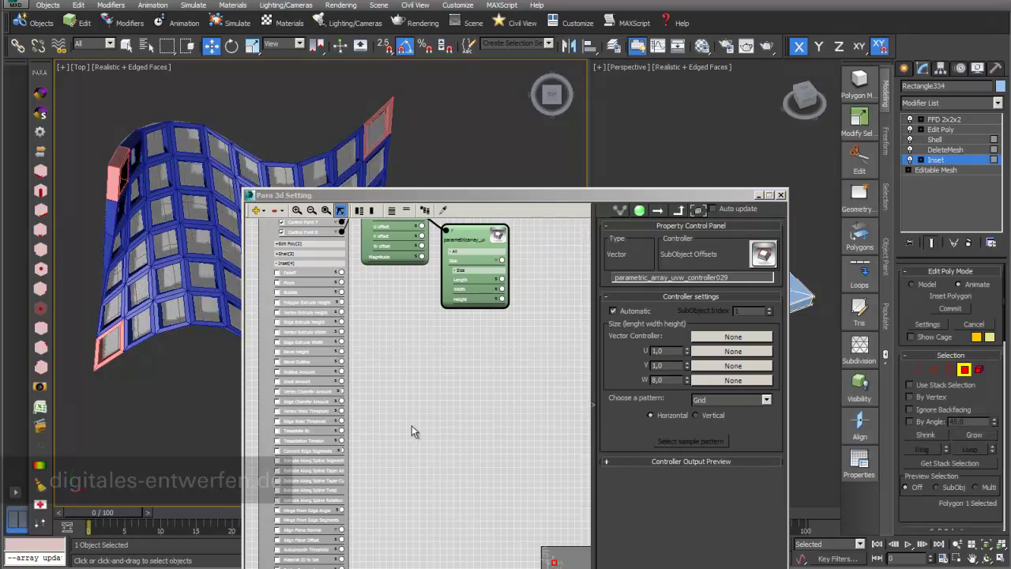
{"action": "left_click_drag", "start_coordinate": [399, 197], "coordinate": [433, 134]}
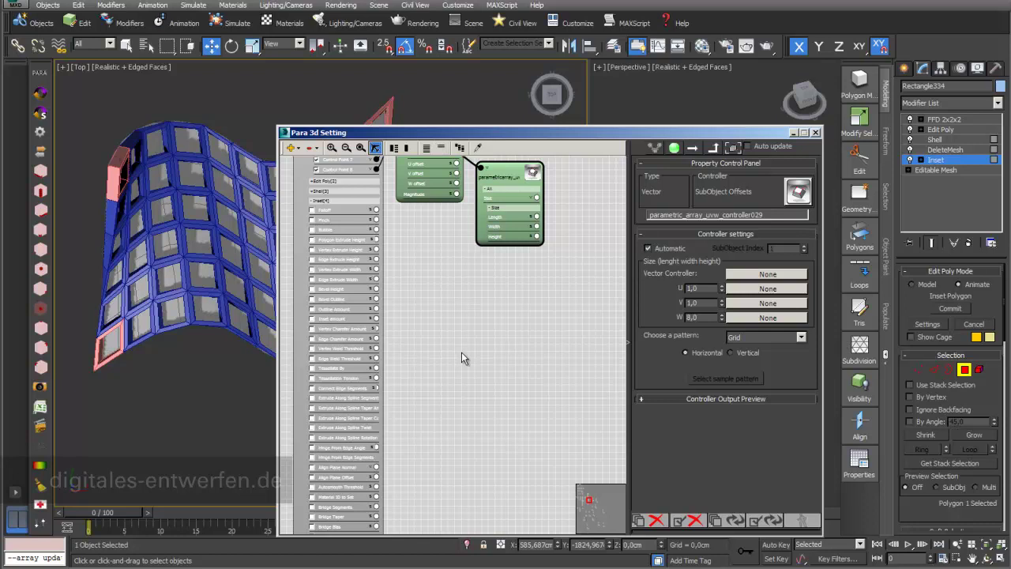
{"action": "left_click_drag", "start_coordinate": [376, 318], "coordinate": [442, 348]}
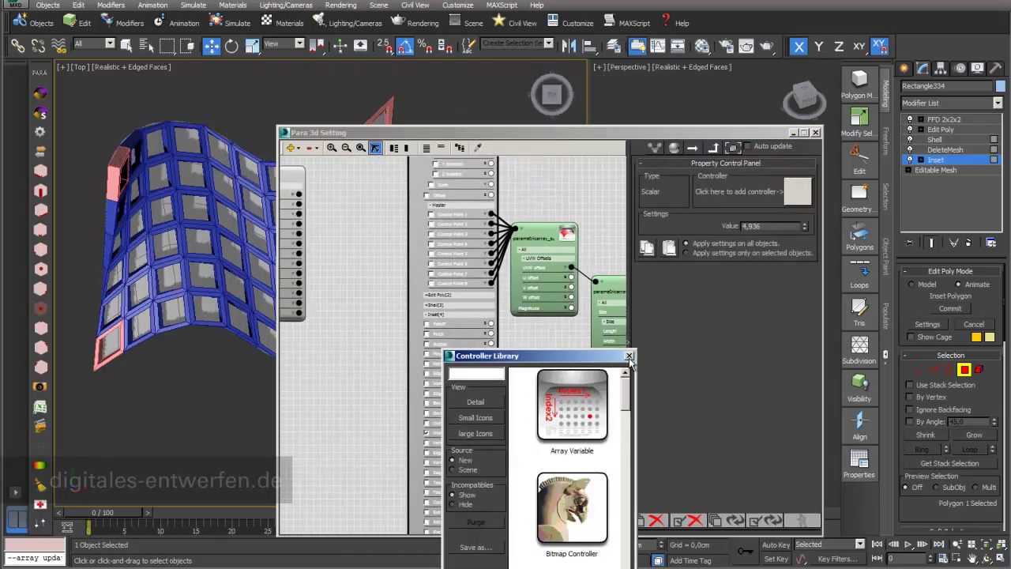
{"action": "left_click", "coordinate": [629, 357]}
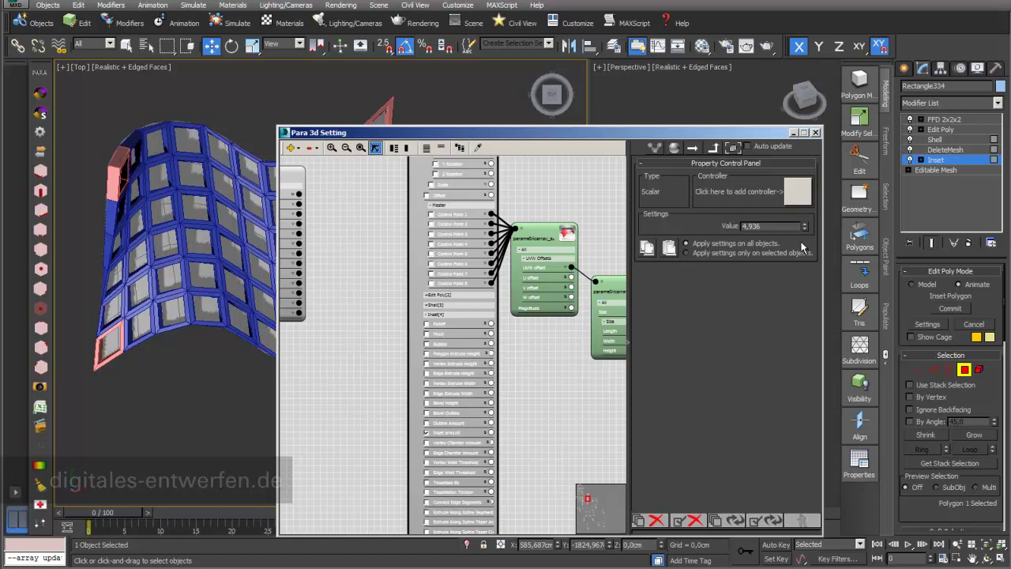
- Try an Inset Amount of 2,0 for all frames and set the value to 10
{"action": "double_click", "coordinate": [771, 226]}
{"action": "type", "text": "2,0"}
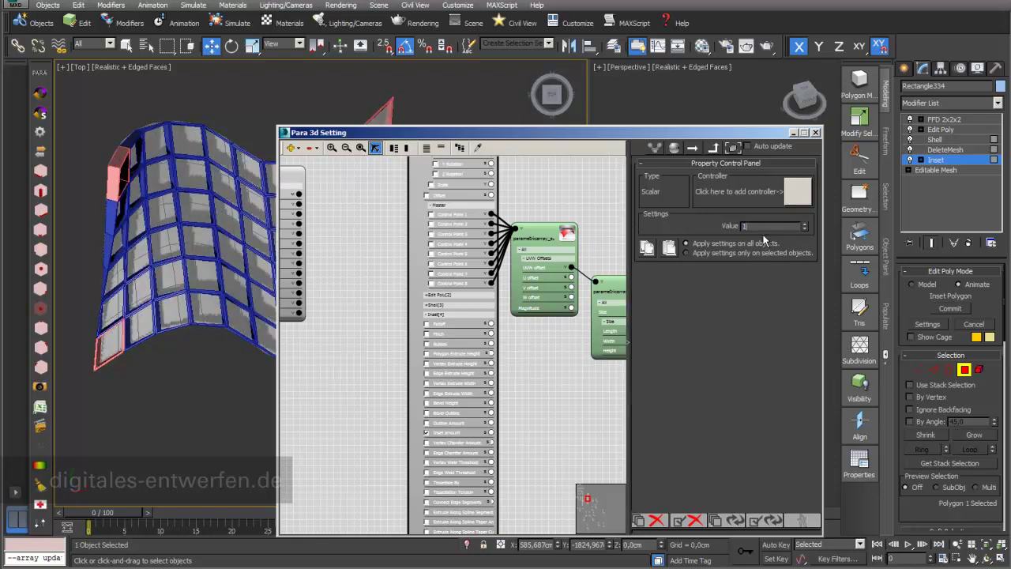
{"action": "type", "text": "10"}
{"action": "key", "text": "Return"}
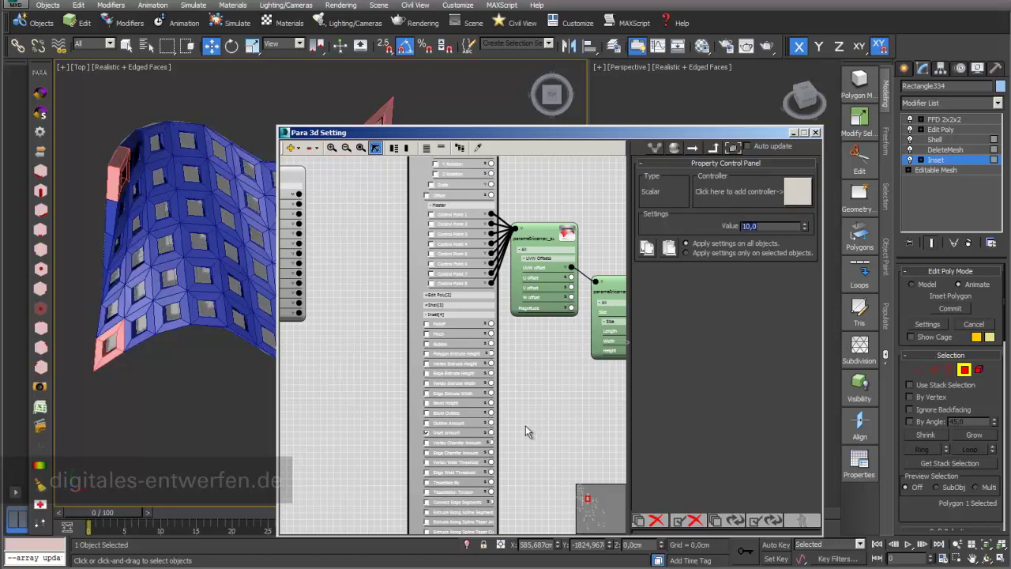
- Add a Random Controller, found by searching for "ran", to the Inset modifier's Inset Amount
{"action": "double_click", "coordinate": [510, 435]}
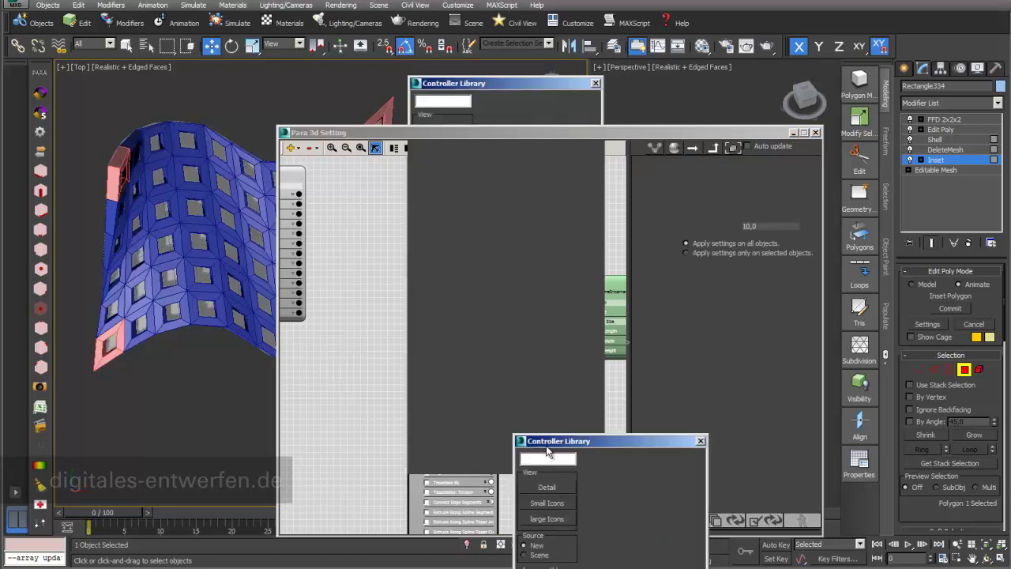
{"action": "left_click_drag", "start_coordinate": [649, 444], "coordinate": [710, 155]}
{"action": "left_click", "coordinate": [630, 169]}
{"action": "type", "text": "ra"}
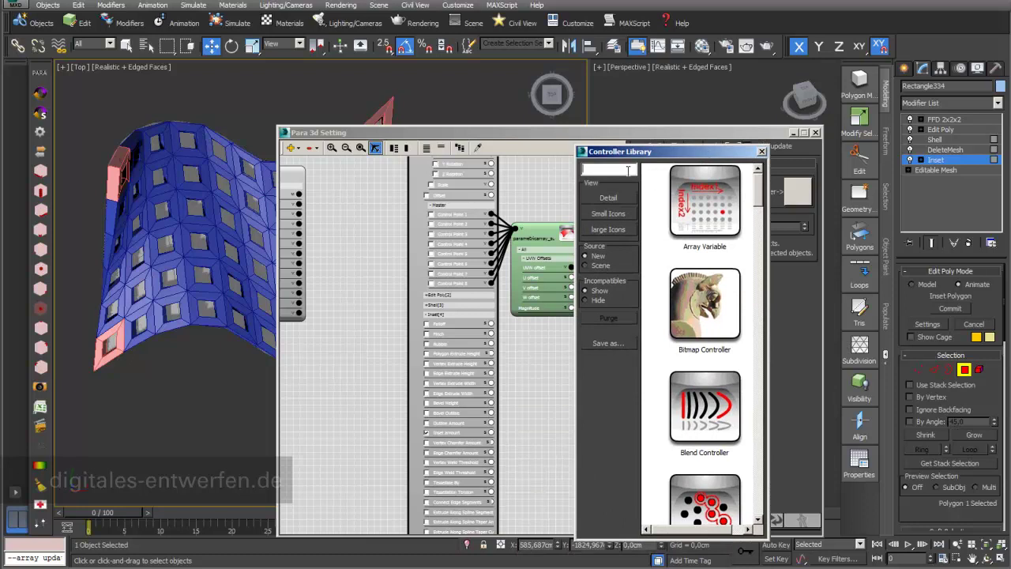
{"action": "type", "text": "n"}
{"action": "double_click", "coordinate": [713, 202]}
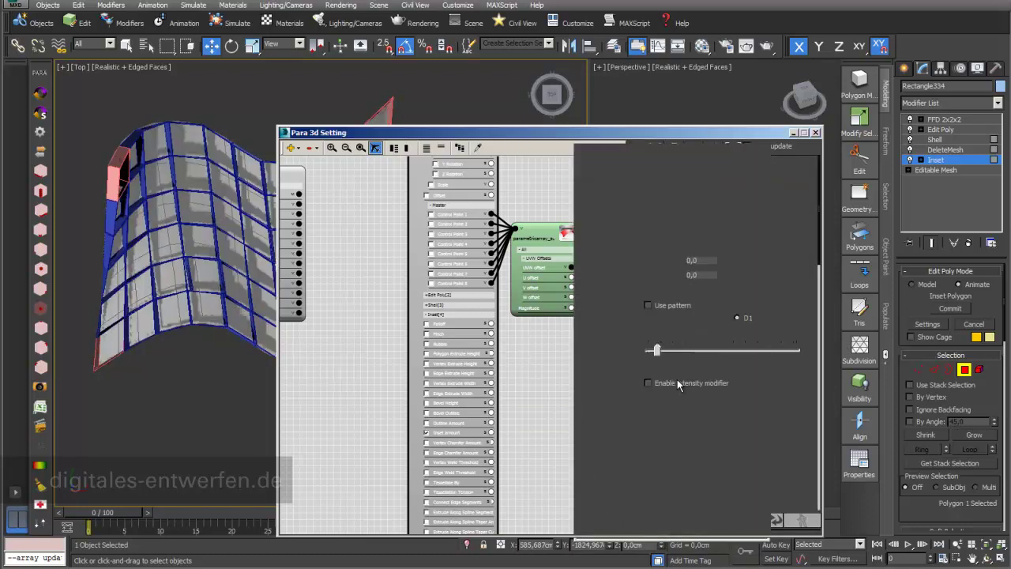
- Set the Random Controller's range to a minimum of 1 and a maximum of 10
{"action": "double_click", "coordinate": [695, 260]}
{"action": "type", "text": "1"}
{"action": "key", "text": "Tab"}
{"action": "type", "text": "10"}
{"action": "key", "text": "Return"}
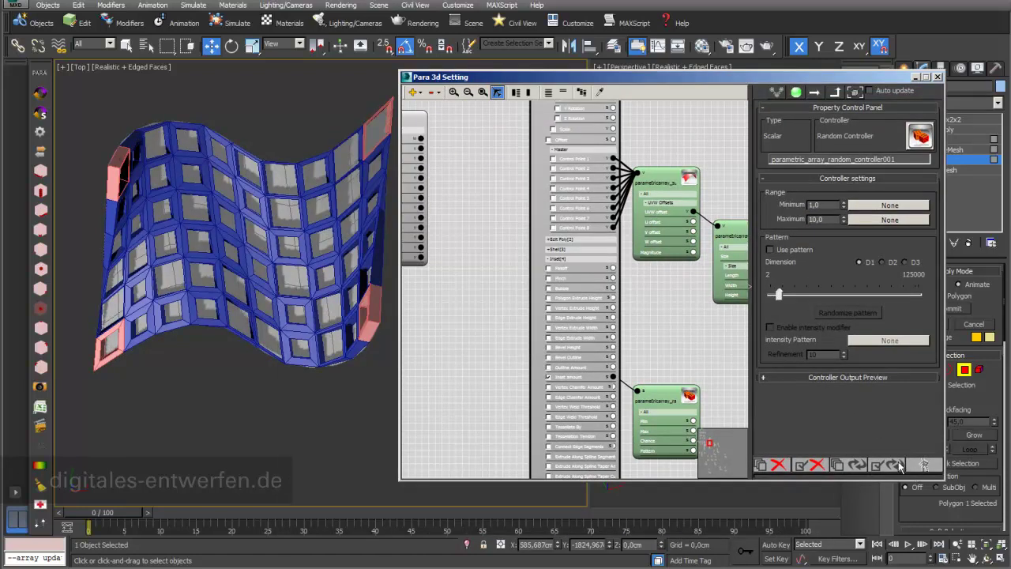
- Update the array several times with the Random Controller to generate new random inset variations of the frames
{"action": "left_click", "coordinate": [895, 466]}
{"action": "left_click", "coordinate": [895, 466]}
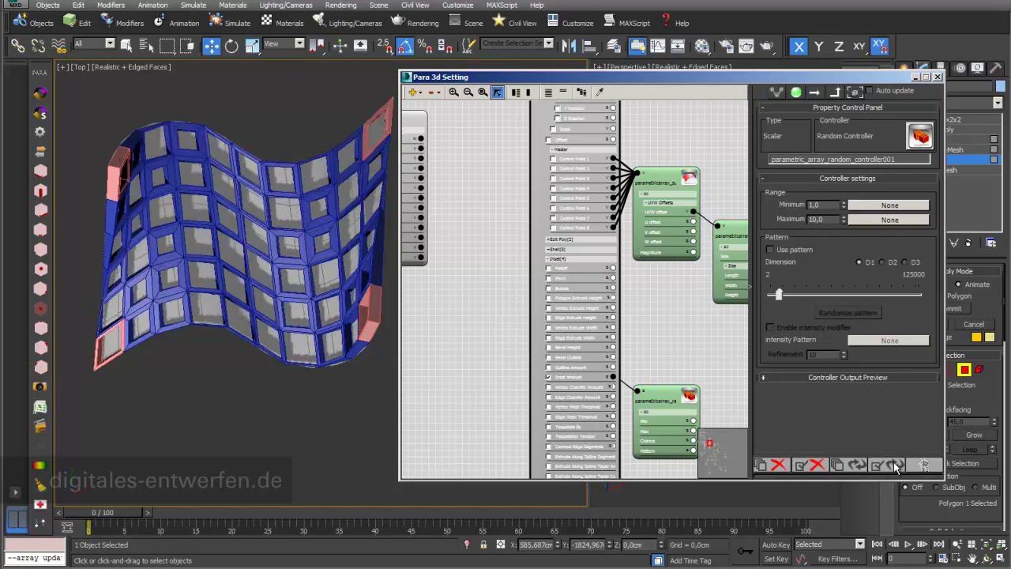
{"action": "left_click", "coordinate": [895, 466]}
{"action": "left_click", "coordinate": [895, 466]}
{"action": "left_click", "coordinate": [893, 467]}
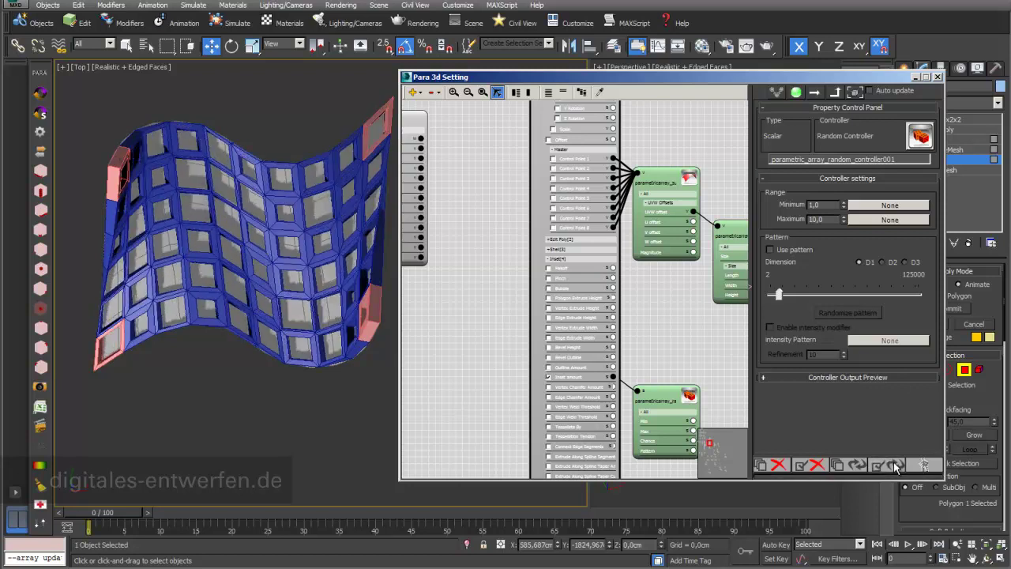
{"action": "left_click", "coordinate": [883, 468]}
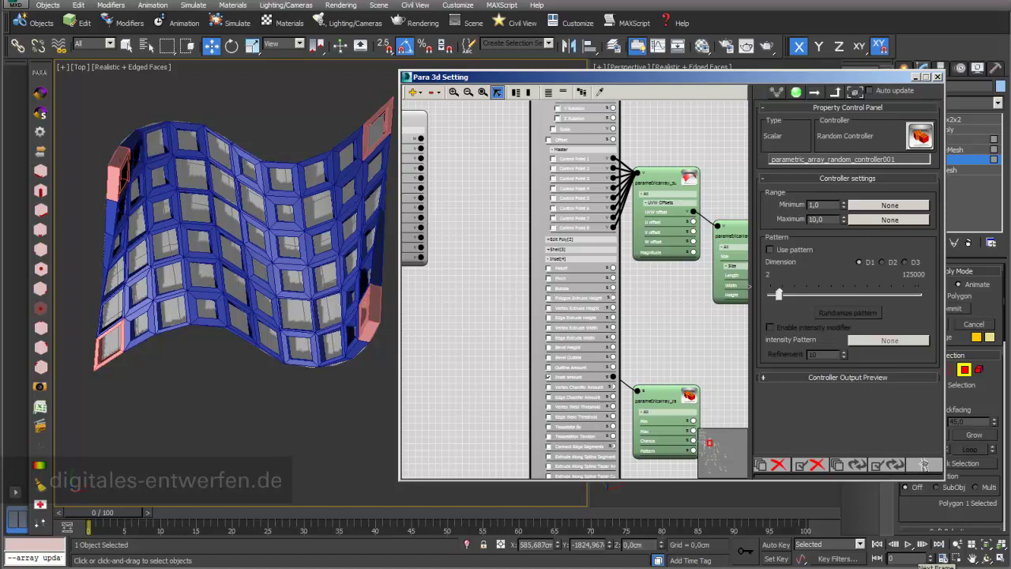
{"action": "left_click_drag", "start_coordinate": [909, 501], "coordinate": [962, 427]}
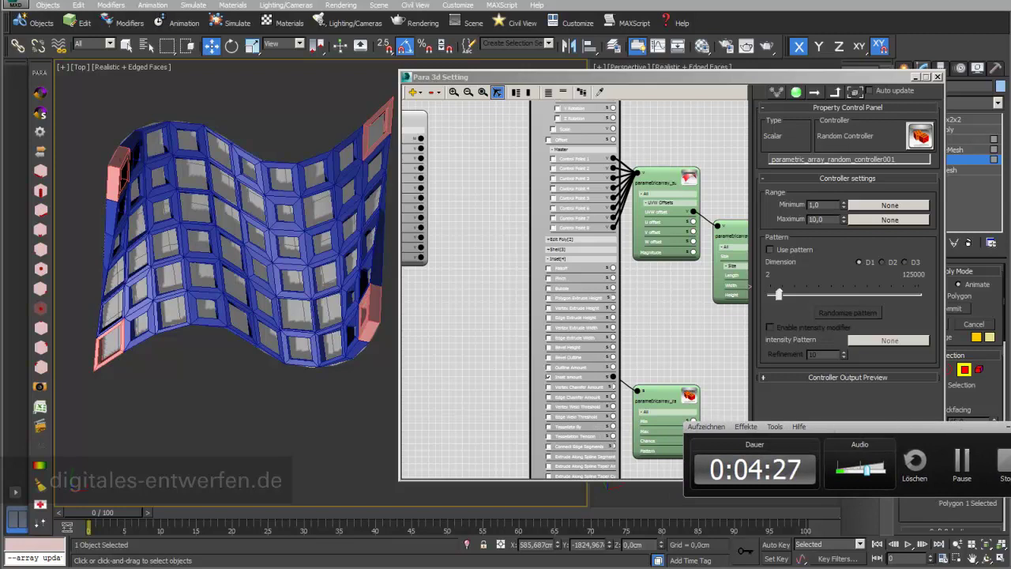
{"action": "left_click", "coordinate": [366, 322]}
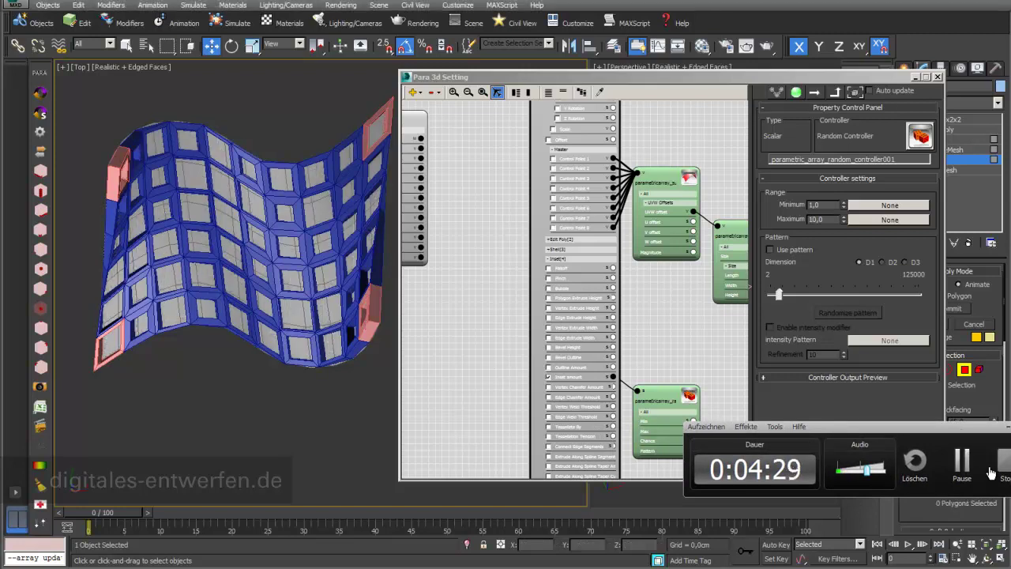
{"action": "left_click", "coordinate": [984, 476]}
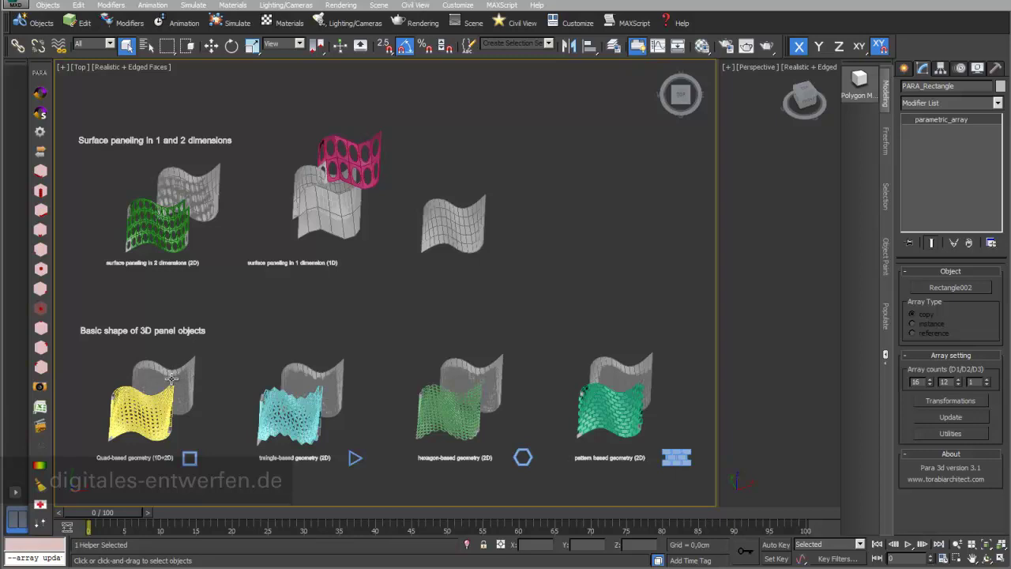
- Examine the quad-, triangle-, hexagon- and pattern-based panel examples and their source shapes in the Top view
{"action": "middle_click_drag", "start_coordinate": [170, 379], "coordinate": [175, 307]}
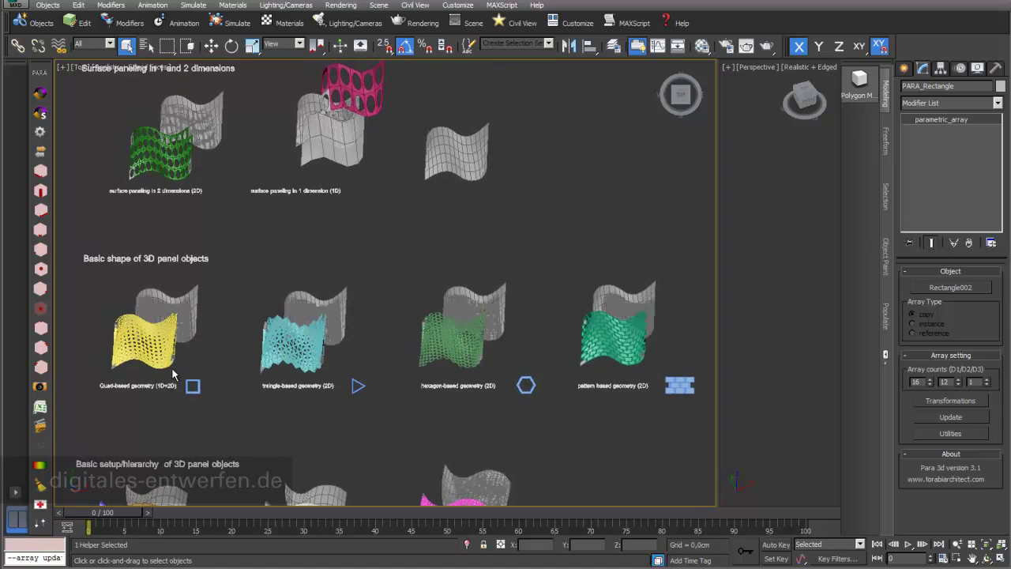
{"action": "scroll", "coordinate": [172, 367], "scroll_direction": "up", "scroll_amount": 3}
{"action": "scroll", "coordinate": [172, 367], "scroll_direction": "up", "scroll_amount": 1}
{"action": "middle_click_drag", "start_coordinate": [172, 367], "coordinate": [328, 305]}
{"action": "scroll", "coordinate": [316, 304], "scroll_direction": "up", "scroll_amount": 1}
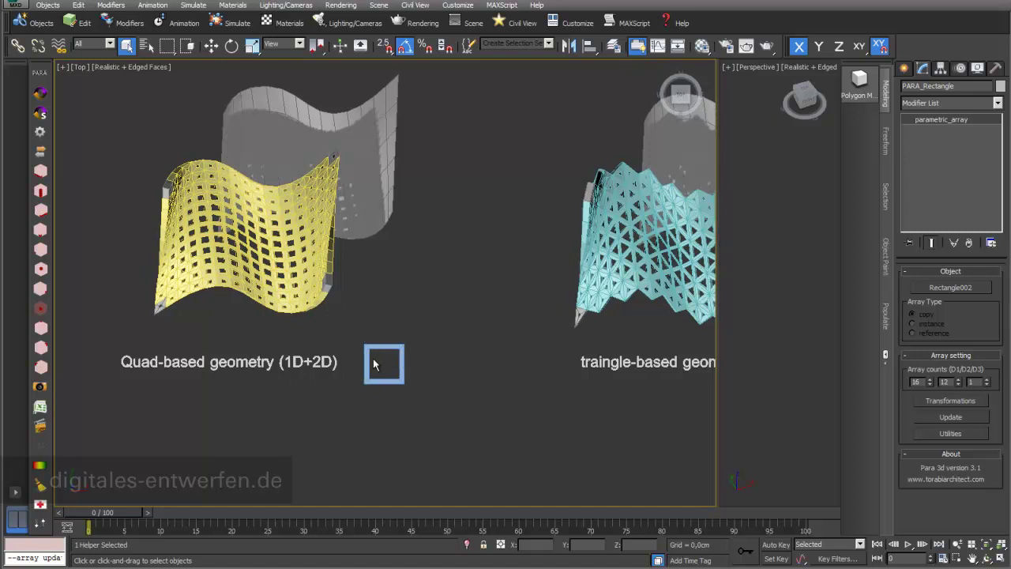
{"action": "middle_click_drag", "start_coordinate": [623, 396], "coordinate": [395, 414]}
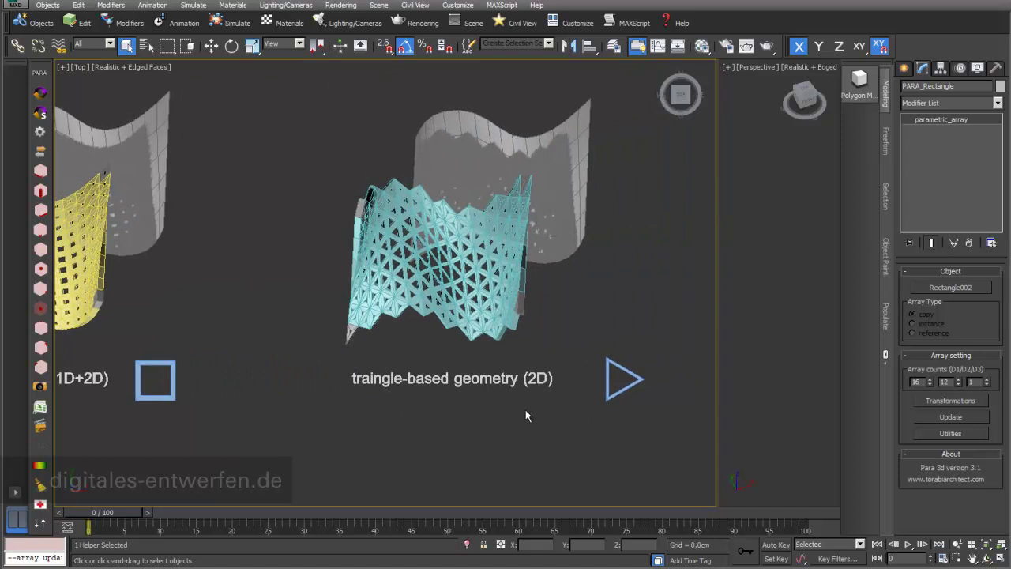
{"action": "middle_click_drag", "start_coordinate": [650, 427], "coordinate": [477, 448]}
{"action": "middle_click_drag", "start_coordinate": [587, 439], "coordinate": [384, 455]}
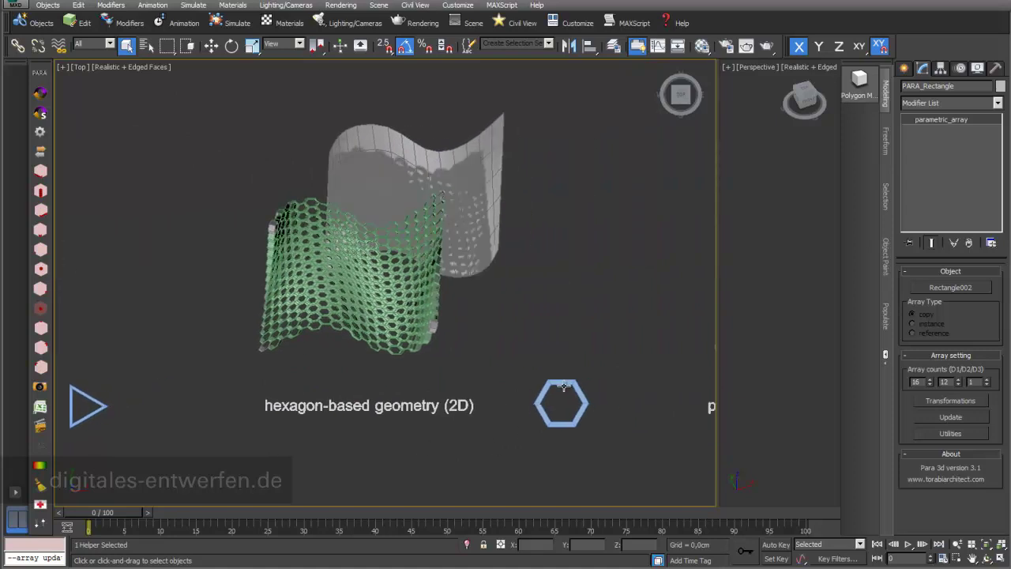
{"action": "middle_click_drag", "start_coordinate": [636, 419], "coordinate": [293, 330]}
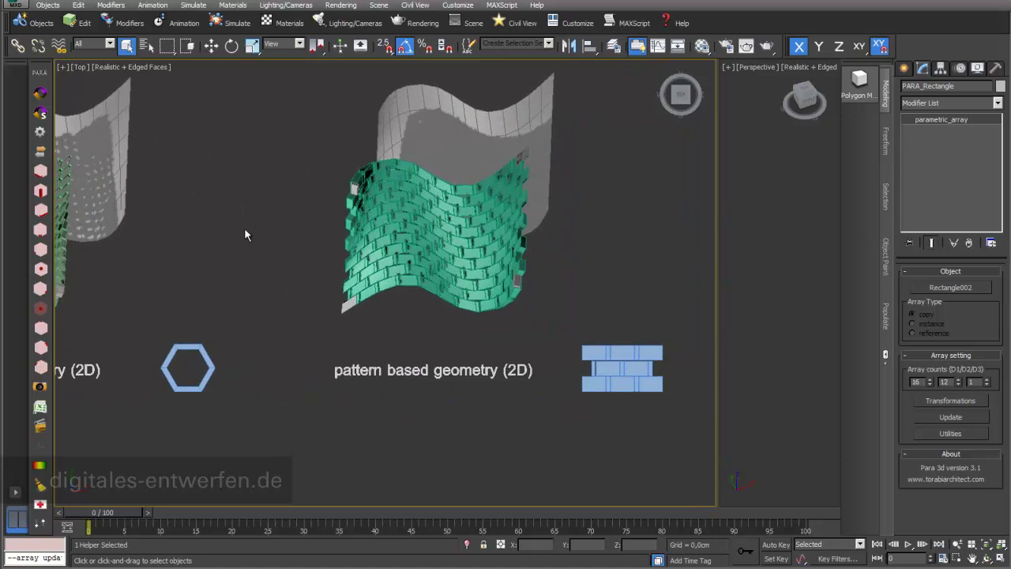
- Return to the quad-based example and compare it with the triangle-based geometry in the Top view
{"action": "scroll", "coordinate": [251, 225], "scroll_direction": "down", "scroll_amount": 2}
{"action": "middle_click_drag", "start_coordinate": [191, 266], "coordinate": [431, 312]}
{"action": "scroll", "coordinate": [516, 324], "scroll_direction": "up", "scroll_amount": 2}
{"action": "middle_click_drag", "start_coordinate": [158, 310], "coordinate": [530, 333]}
{"action": "middle_click_drag", "start_coordinate": [243, 339], "coordinate": [512, 339]}
{"action": "scroll", "coordinate": [512, 339], "scroll_direction": "up", "scroll_amount": 2}
{"action": "middle_click_drag", "start_coordinate": [419, 342], "coordinate": [476, 334]}
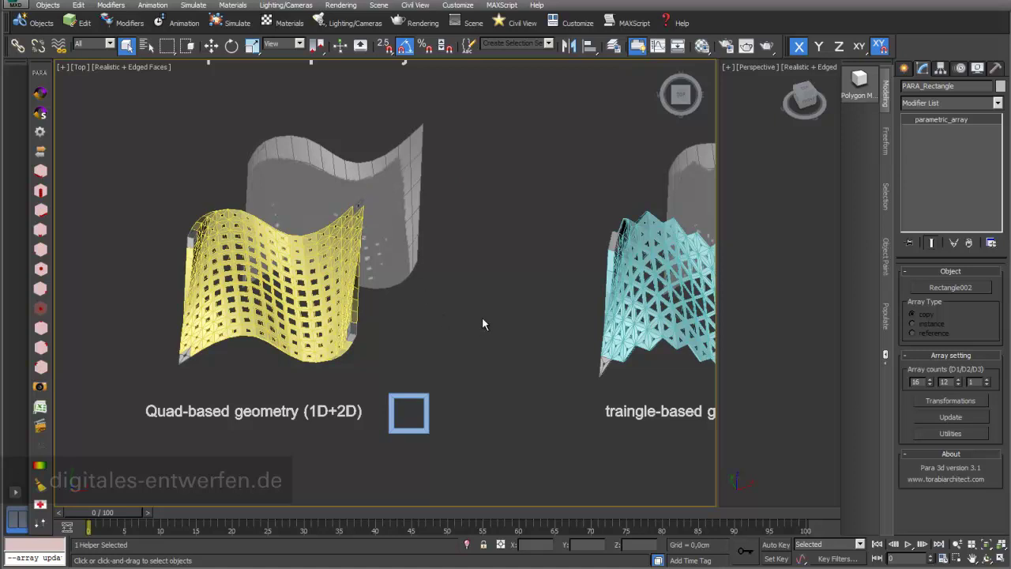
{"action": "middle_click_drag", "start_coordinate": [505, 331], "coordinate": [190, 307]}
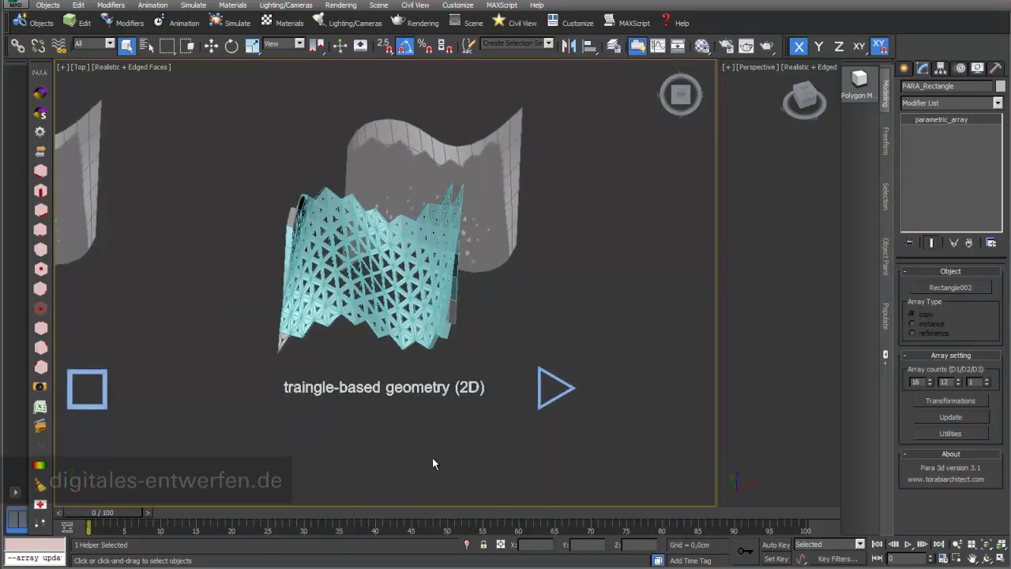
- Inspect PARA_Triangle's Surface Controller and its SubObject offset controller, reviewing the pattern options and keeping Triangulated
{"action": "left_click", "coordinate": [460, 422]}
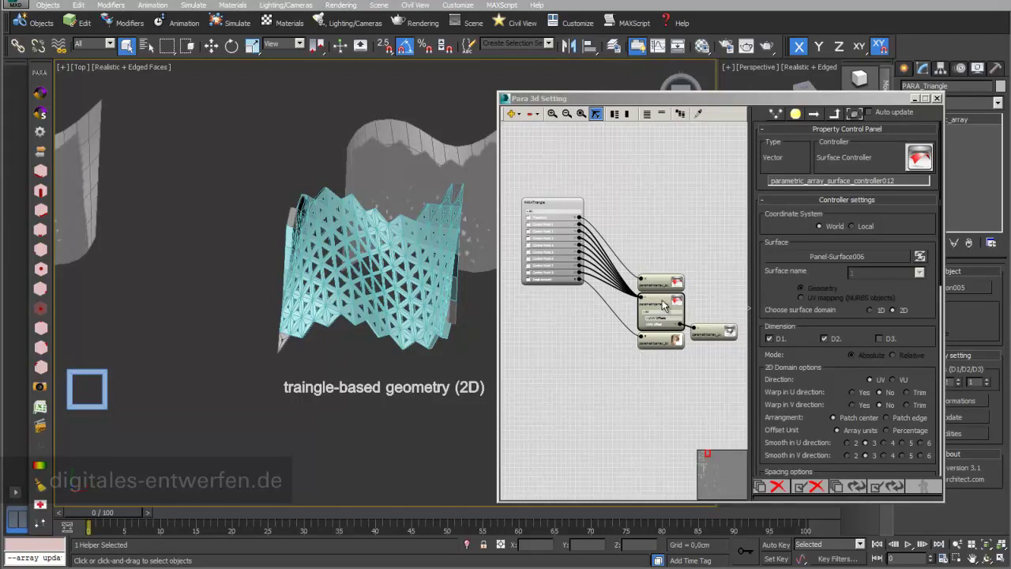
{"action": "left_click_drag", "start_coordinate": [836, 382], "coordinate": [835, 252]}
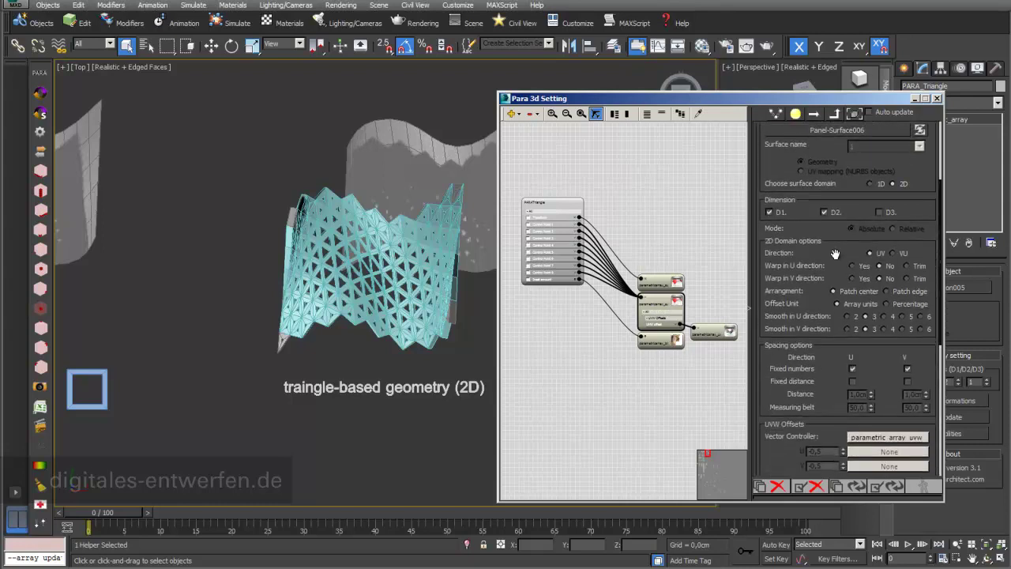
{"action": "left_click", "coordinate": [888, 437]}
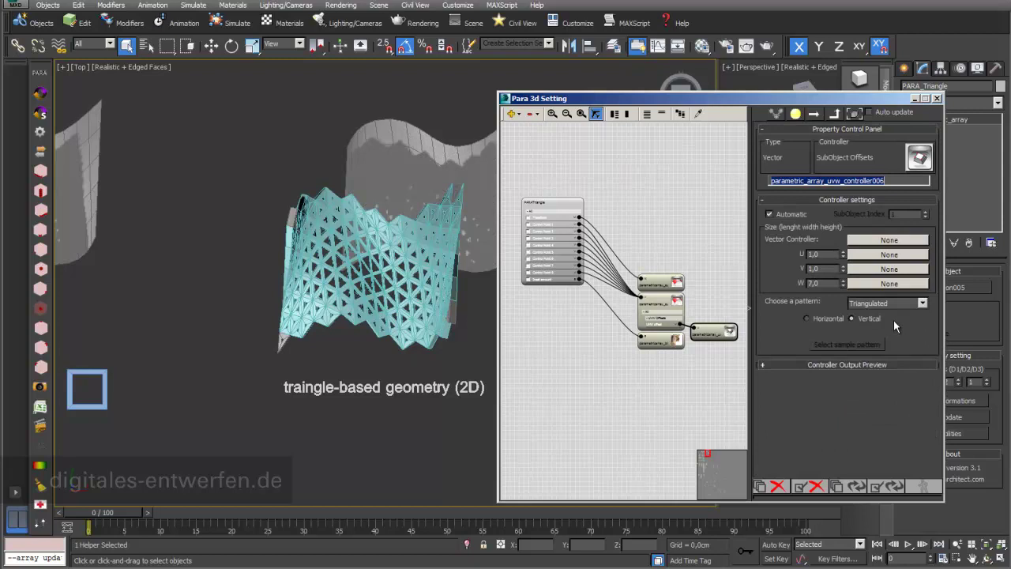
{"action": "left_click", "coordinate": [921, 303]}
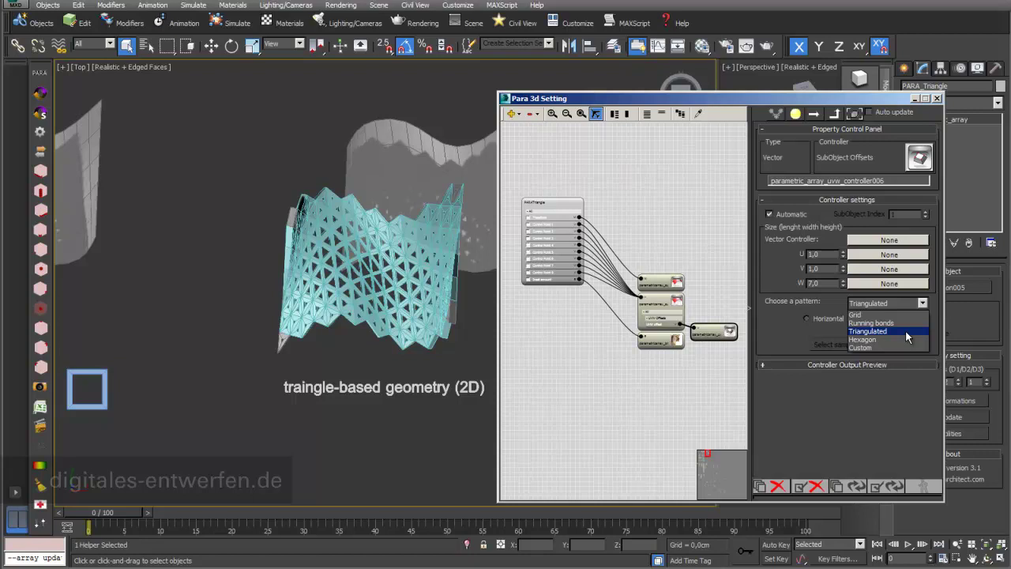
{"action": "left_click", "coordinate": [906, 333]}
- Examine the hexagon-based example and review the SubObject controller's pattern options without changing the pattern
{"action": "left_click_drag", "start_coordinate": [866, 114], "coordinate": [899, 413]}
{"action": "middle_click_drag", "start_coordinate": [644, 351], "coordinate": [265, 334]}
{"action": "middle_click_drag", "start_coordinate": [501, 305], "coordinate": [459, 322]}
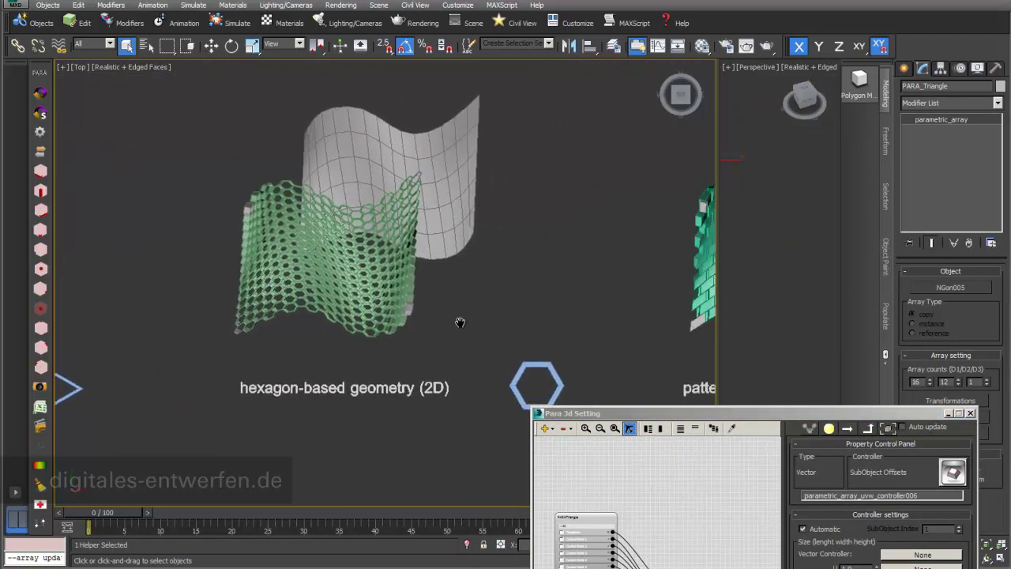
{"action": "scroll", "coordinate": [460, 322], "scroll_direction": "up", "scroll_amount": 3}
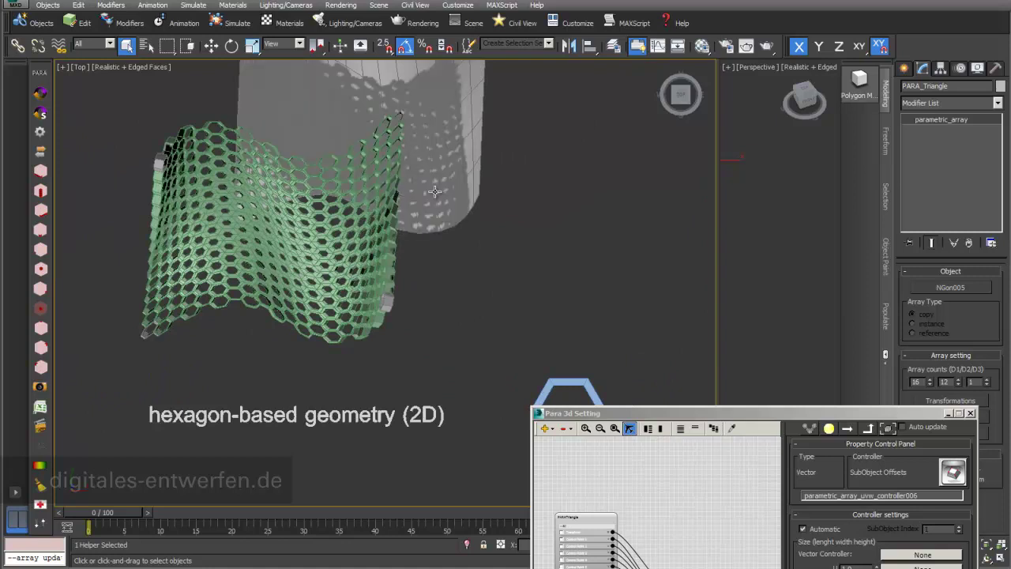
{"action": "left_click", "coordinate": [665, 415]}
{"action": "left_click_drag", "start_coordinate": [665, 419], "coordinate": [673, 139]}
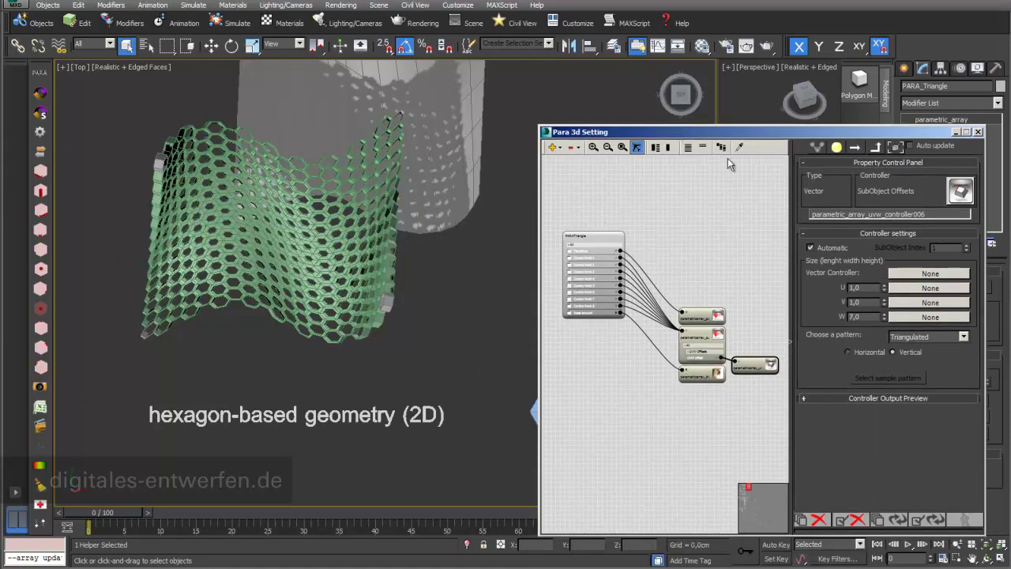
{"action": "left_click", "coordinate": [963, 337]}
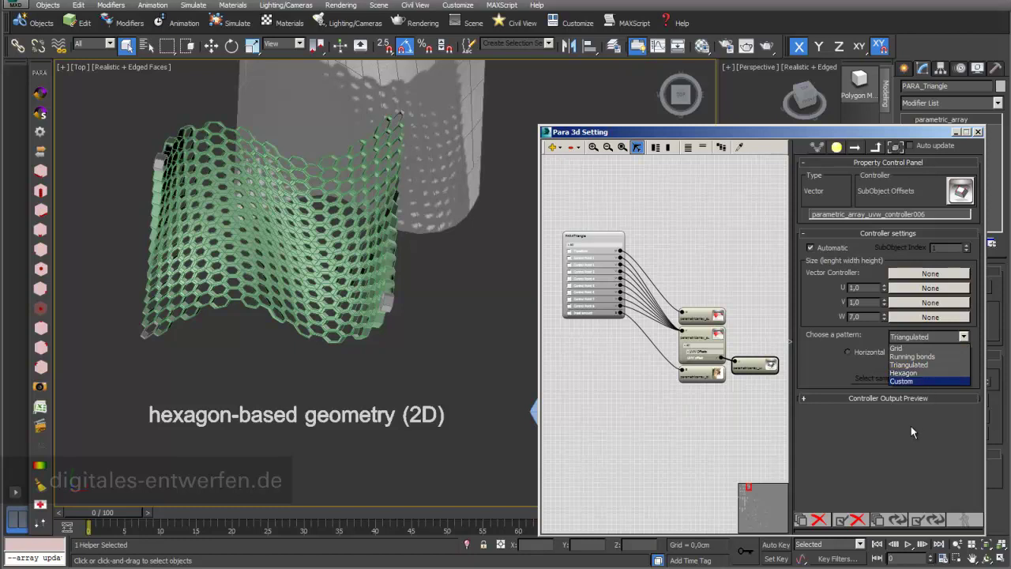
{"action": "left_click", "coordinate": [916, 400]}
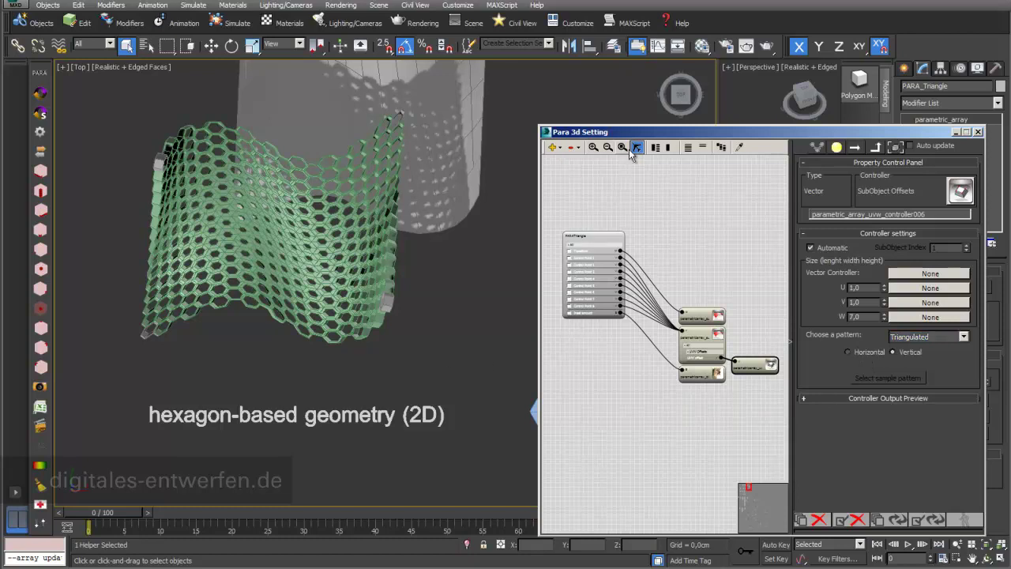
- Select all sample brick boxes beside the pattern-based example and set the SubObject controller's pattern to Custom
{"action": "left_click_drag", "start_coordinate": [646, 133], "coordinate": [675, 200]}
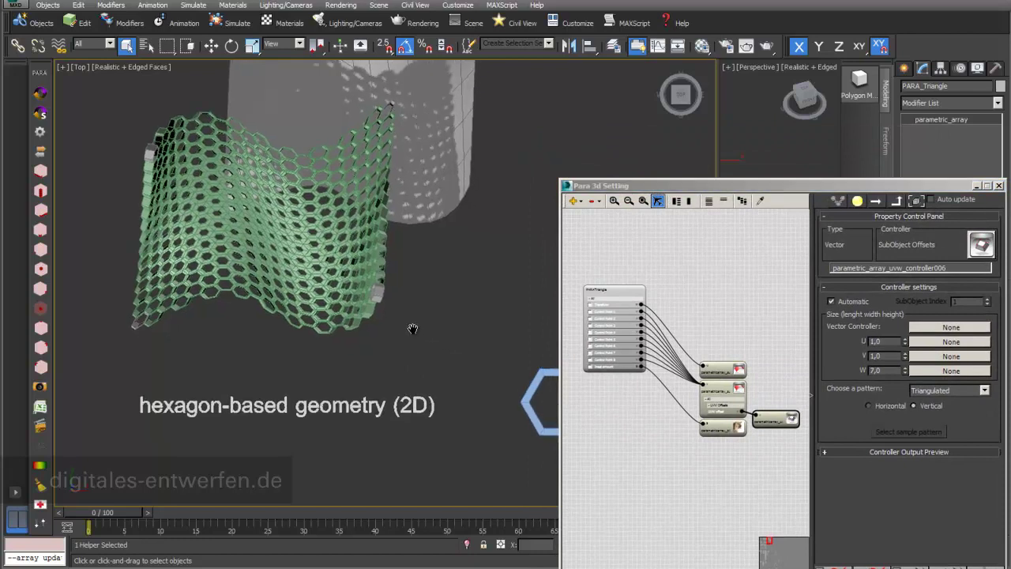
{"action": "middle_click_drag", "start_coordinate": [422, 334], "coordinate": [128, 305]}
{"action": "middle_click_drag", "start_coordinate": [330, 264], "coordinate": [44, 292]}
{"action": "middle_click_drag", "start_coordinate": [472, 326], "coordinate": [318, 291]}
{"action": "left_click_drag", "start_coordinate": [526, 496], "coordinate": [351, 320]}
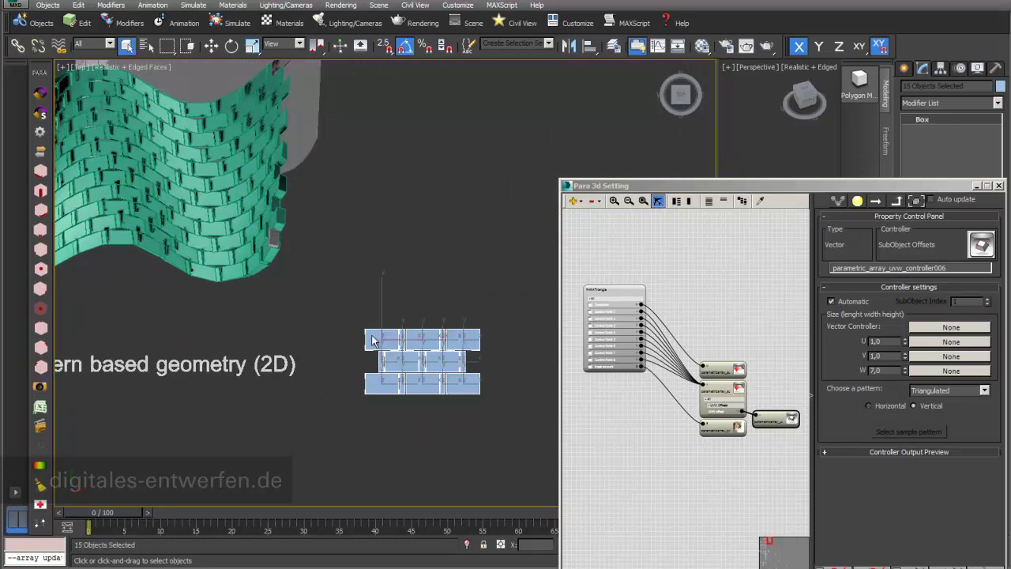
{"action": "left_click", "coordinate": [975, 394]}
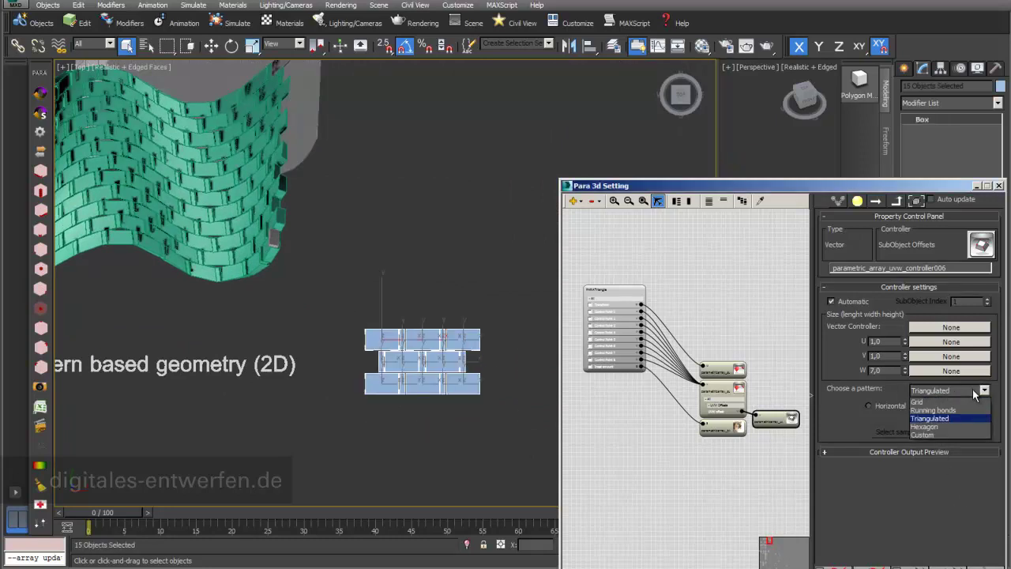
{"action": "left_click", "coordinate": [948, 434]}
{"action": "left_click", "coordinate": [943, 432]}
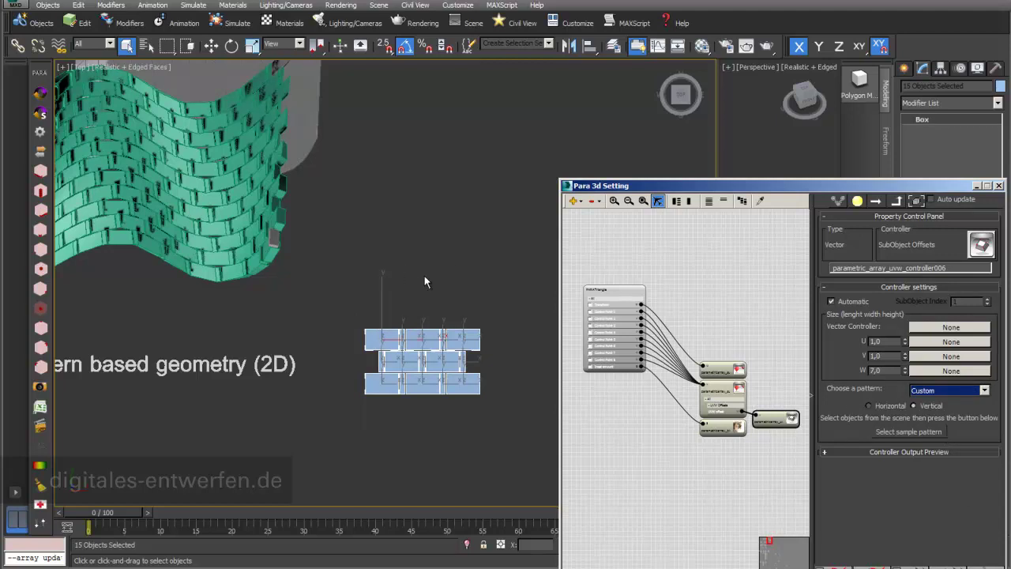
- Examine the brick-patterned surface beside the other panel examples, moving the Para 3d Setting window out of the way
{"action": "middle_click", "coordinate": [378, 244]}
{"action": "scroll", "coordinate": [377, 244], "scroll_direction": "up", "scroll_amount": 3}
{"action": "middle_click_drag", "start_coordinate": [389, 271], "coordinate": [496, 373]}
{"action": "middle_click_drag", "start_coordinate": [402, 296], "coordinate": [458, 312]}
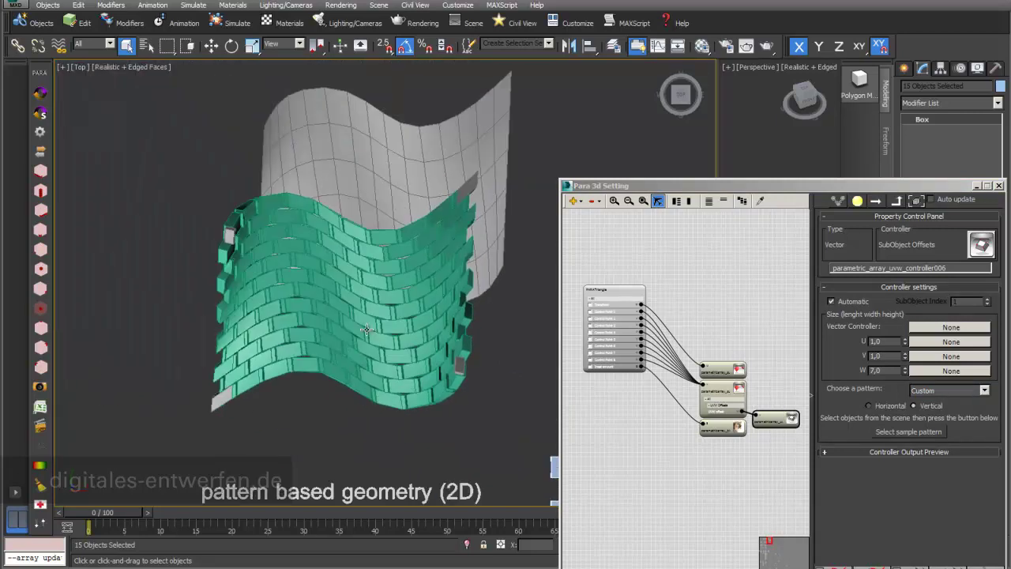
{"action": "scroll", "coordinate": [251, 320], "scroll_direction": "down", "scroll_amount": 3}
{"action": "middle_click_drag", "start_coordinate": [246, 323], "coordinate": [371, 335]}
{"action": "scroll", "coordinate": [199, 333], "scroll_direction": "down", "scroll_amount": 2}
{"action": "middle_click_drag", "start_coordinate": [204, 335], "coordinate": [403, 336]}
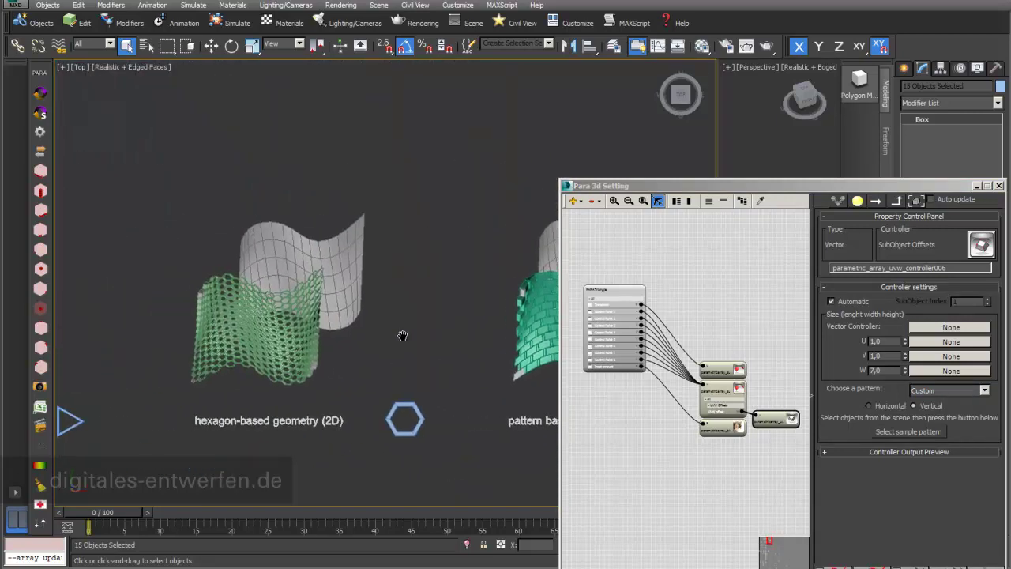
{"action": "scroll", "coordinate": [252, 347], "scroll_direction": "down", "scroll_amount": 2}
{"action": "middle_click_drag", "start_coordinate": [253, 347], "coordinate": [358, 364]}
{"action": "left_click_drag", "start_coordinate": [708, 189], "coordinate": [538, 565]}
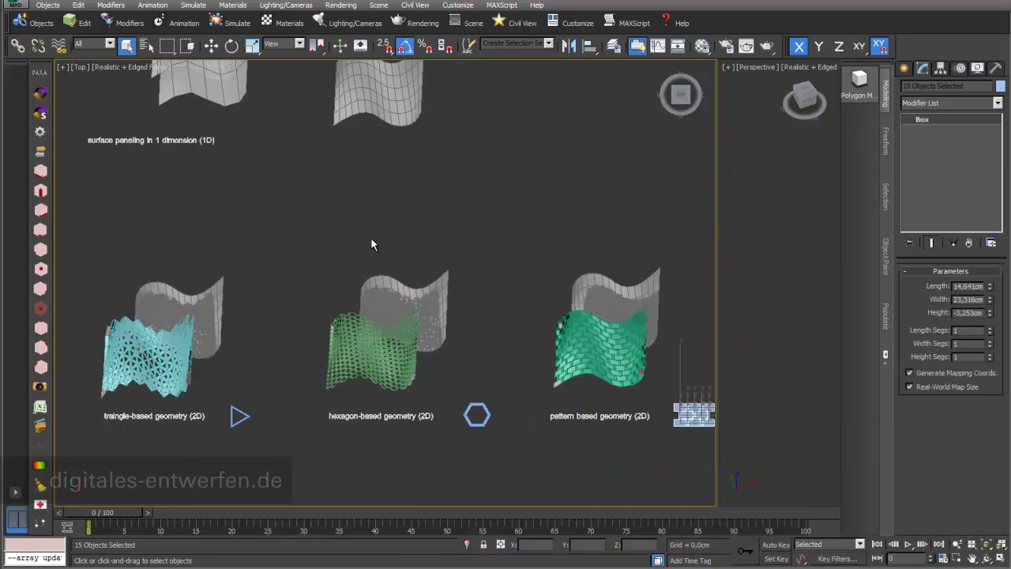
- Select the sample rectangle beside the "controlled by the base" example and rotate it to expose its thickness
{"action": "middle_click_drag", "start_coordinate": [446, 263], "coordinate": [418, 240]}
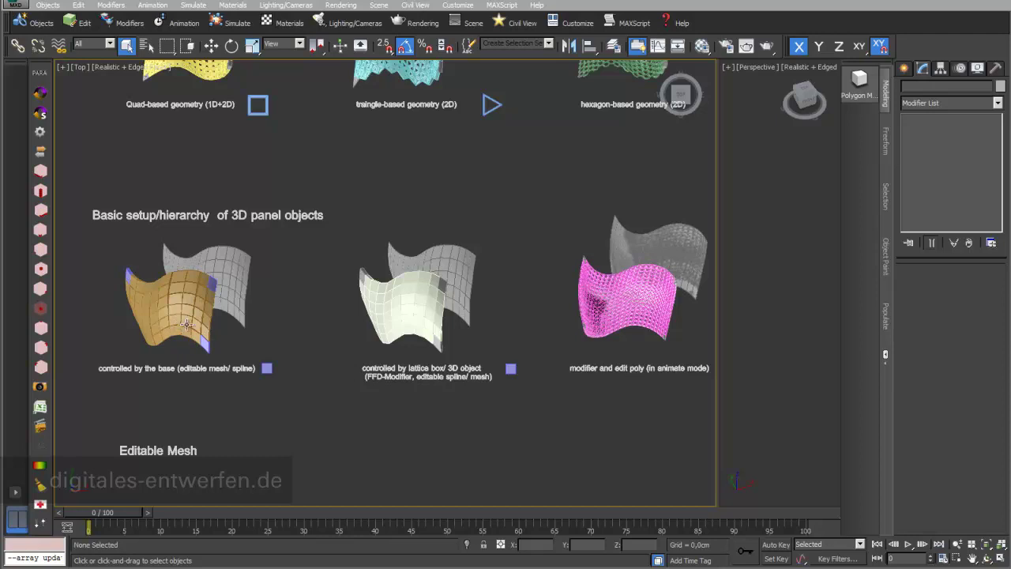
{"action": "scroll", "coordinate": [270, 298], "scroll_direction": "up", "scroll_amount": 2}
{"action": "middle_click_drag", "start_coordinate": [187, 324], "coordinate": [345, 276]}
{"action": "scroll", "coordinate": [273, 297], "scroll_direction": "up", "scroll_amount": 2}
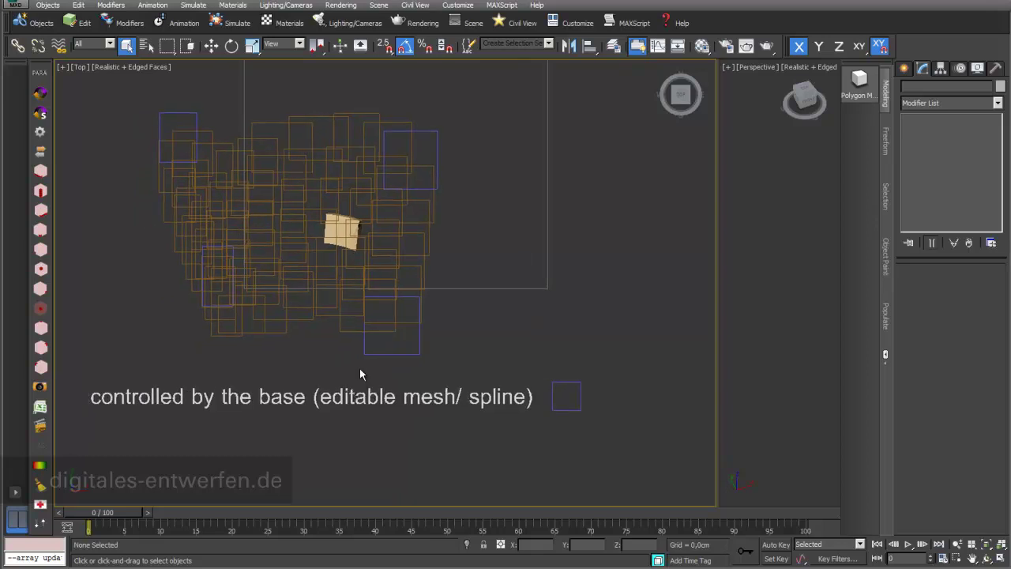
{"action": "left_click", "coordinate": [395, 300]}
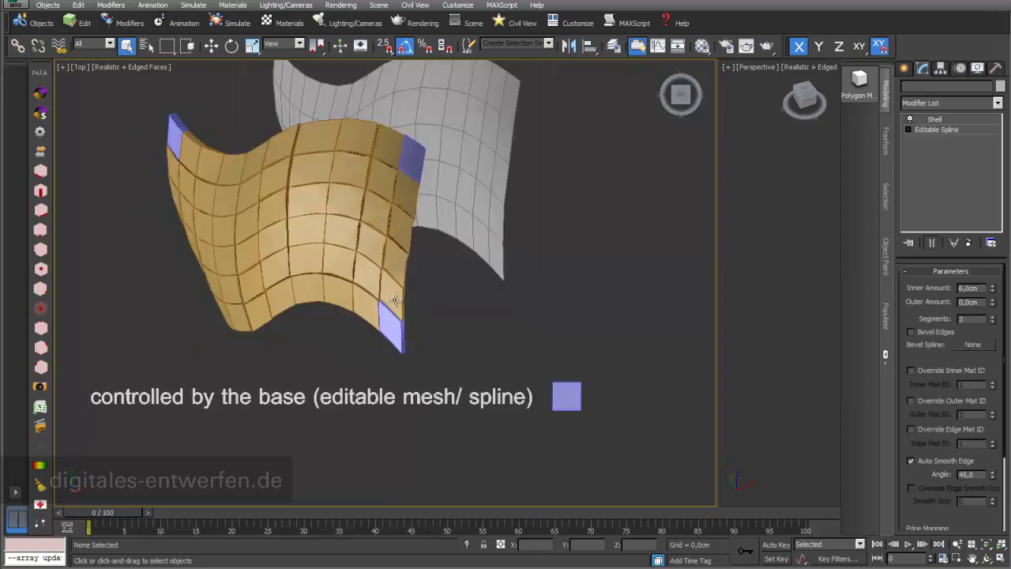
{"action": "left_click", "coordinate": [581, 401]}
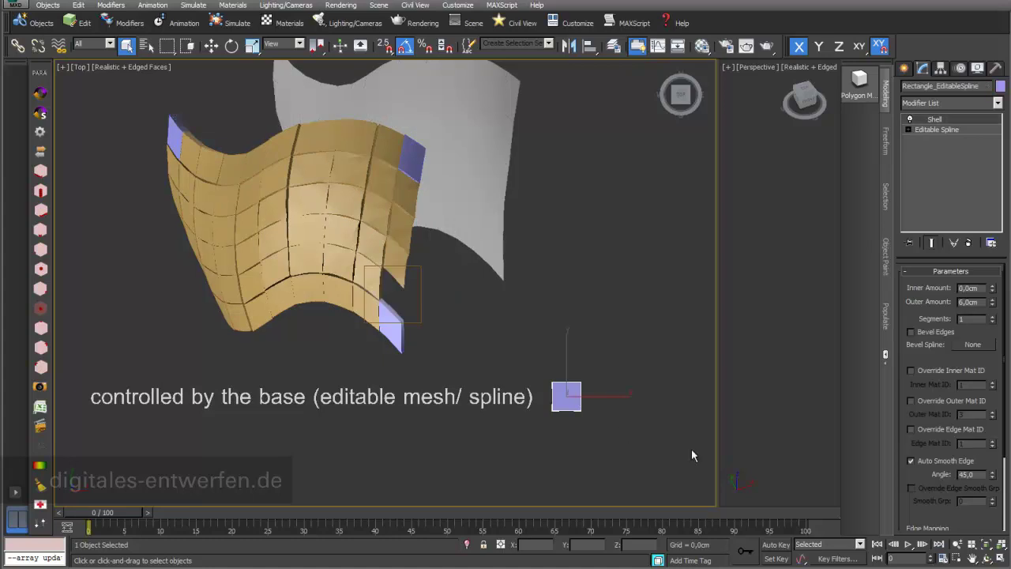
{"action": "key", "text": "e"}
{"action": "left_click_drag", "start_coordinate": [591, 385], "coordinate": [600, 357]}
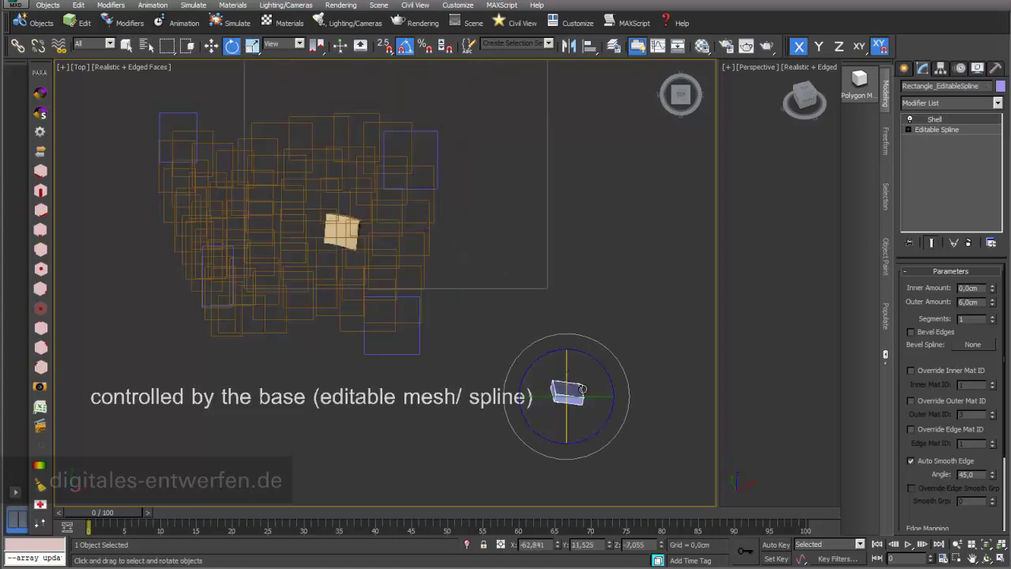
- Turn the sample rectangle's Shell modifier off and on again to compare the bare spline with the thickened panel
{"action": "scroll", "coordinate": [583, 387], "scroll_direction": "up", "scroll_amount": 4}
{"action": "left_click", "coordinate": [909, 119]}
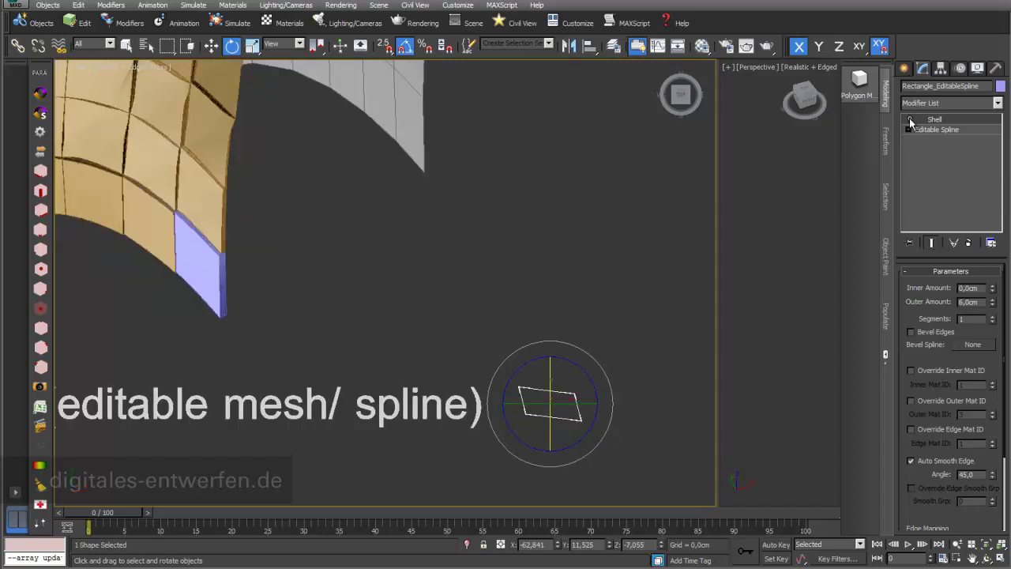
{"action": "left_click", "coordinate": [909, 120]}
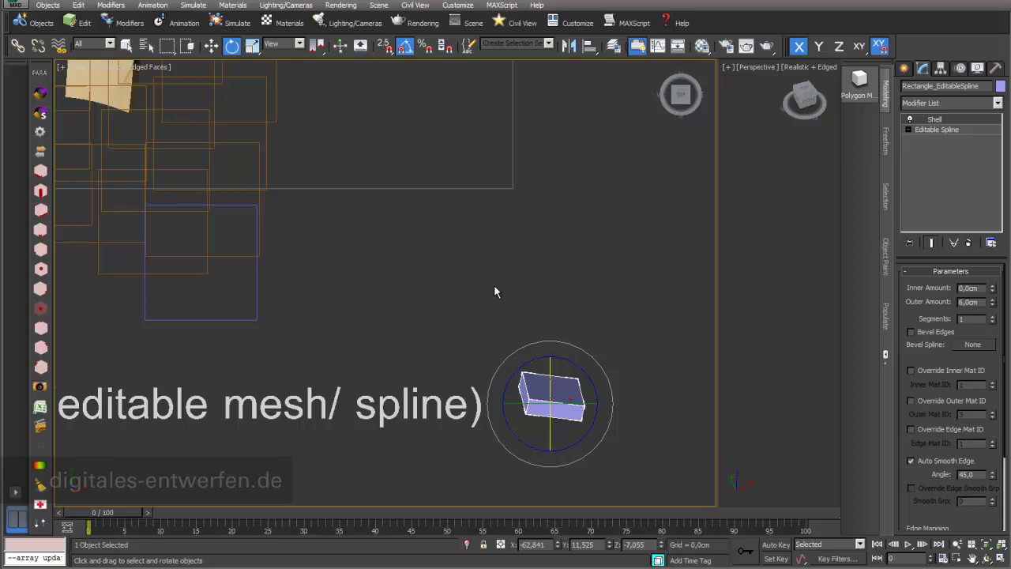
{"action": "scroll", "coordinate": [418, 257], "scroll_direction": "down", "scroll_amount": 3}
{"action": "middle_click_drag", "start_coordinate": [418, 258], "coordinate": [464, 339]}
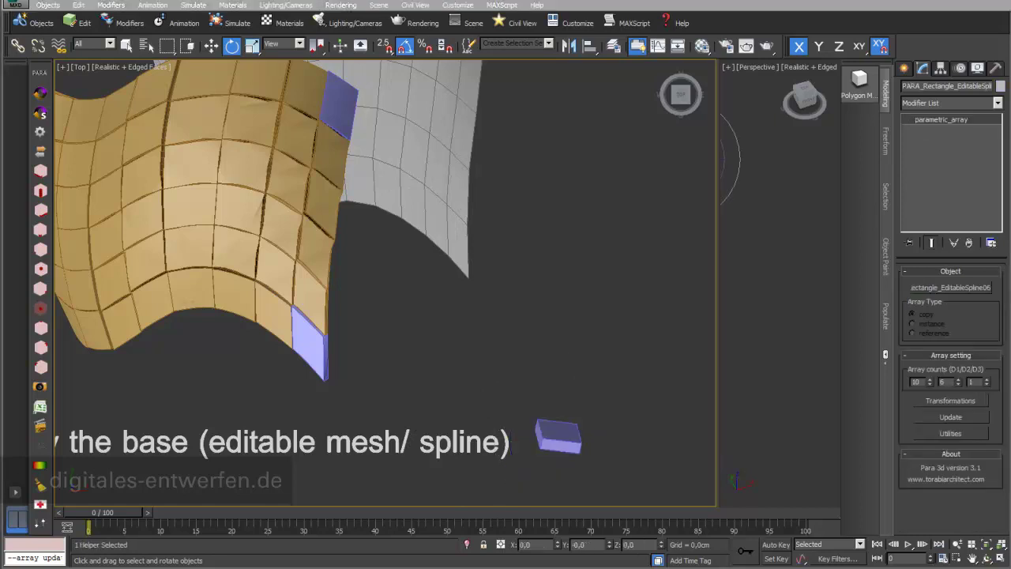
- Open the Shell Inner Amount settings of PARA_Rectangle_EditableSpline and set the value to 0 on all objects
{"action": "left_click_drag", "start_coordinate": [728, 365], "coordinate": [935, 123]}
{"action": "left_click", "coordinate": [566, 433]}
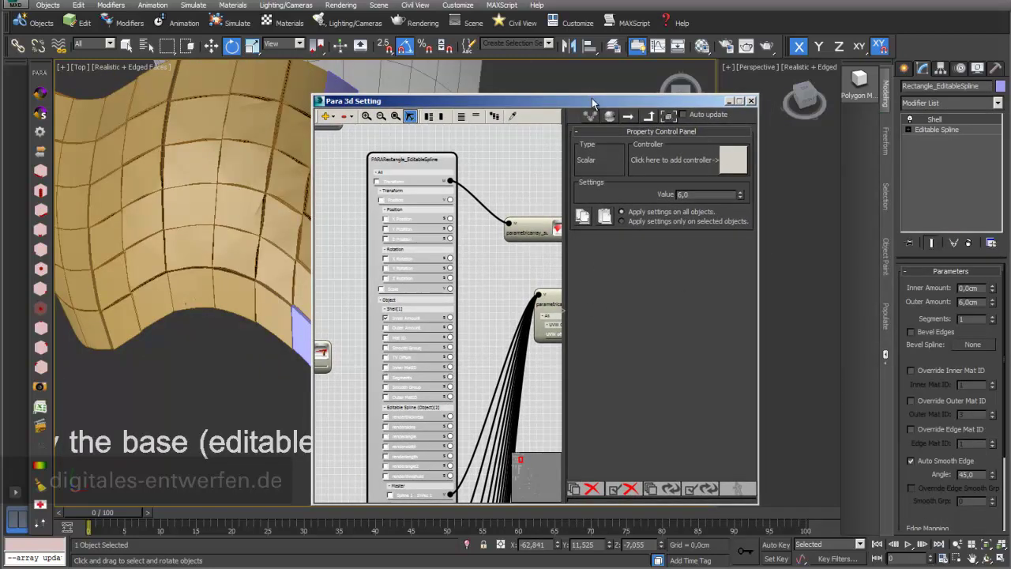
{"action": "left_click_drag", "start_coordinate": [594, 98], "coordinate": [662, 110]}
{"action": "left_click_drag", "start_coordinate": [764, 208], "coordinate": [702, 208]}
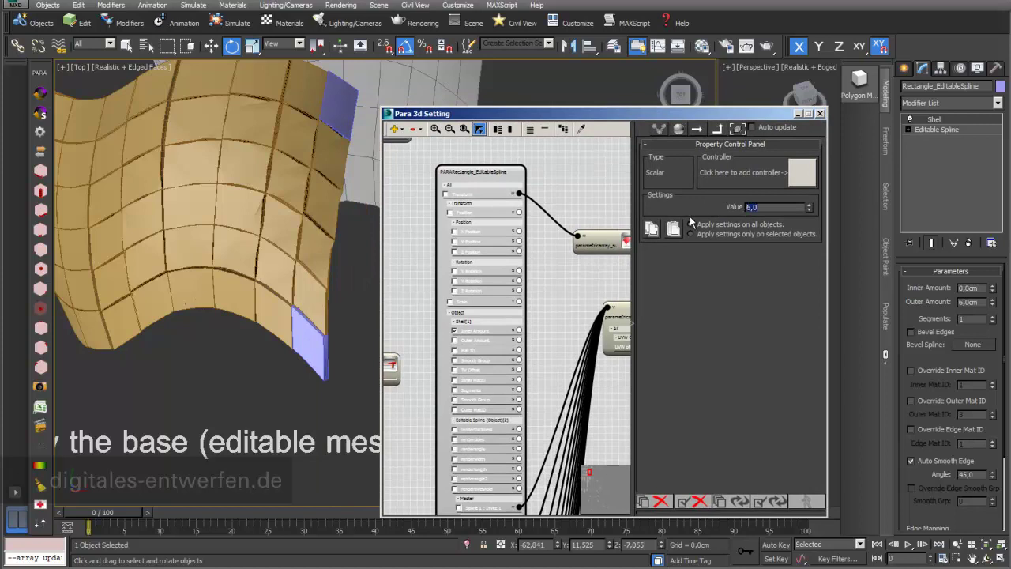
{"action": "left_click", "coordinate": [691, 223]}
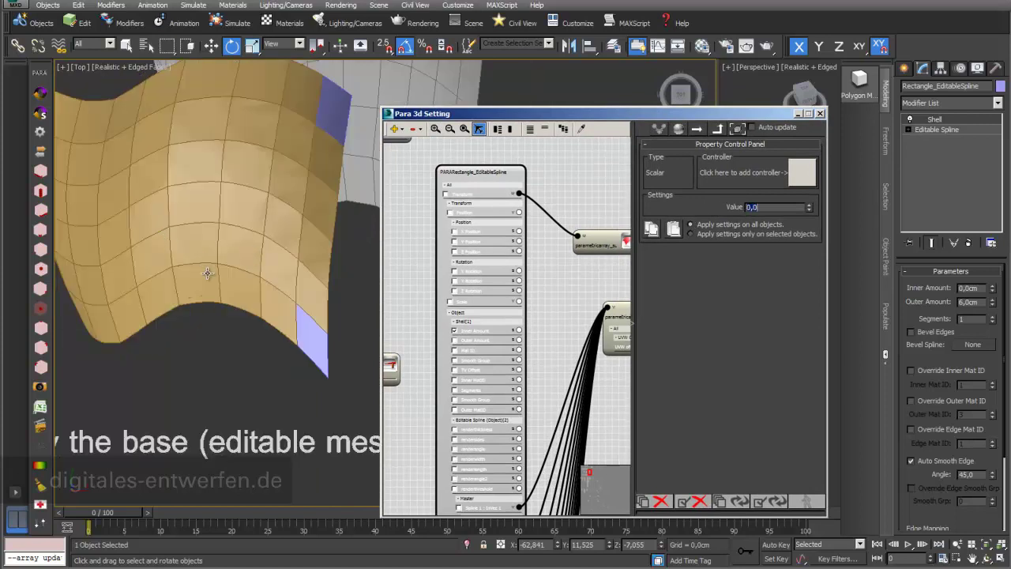
- Set the Shell Inner Amount value to 20 for the base-controlled panels
{"action": "left_click_drag", "start_coordinate": [492, 117], "coordinate": [410, 212]}
{"action": "left_click_drag", "start_coordinate": [694, 303], "coordinate": [665, 302]}
{"action": "type", "text": "20"}
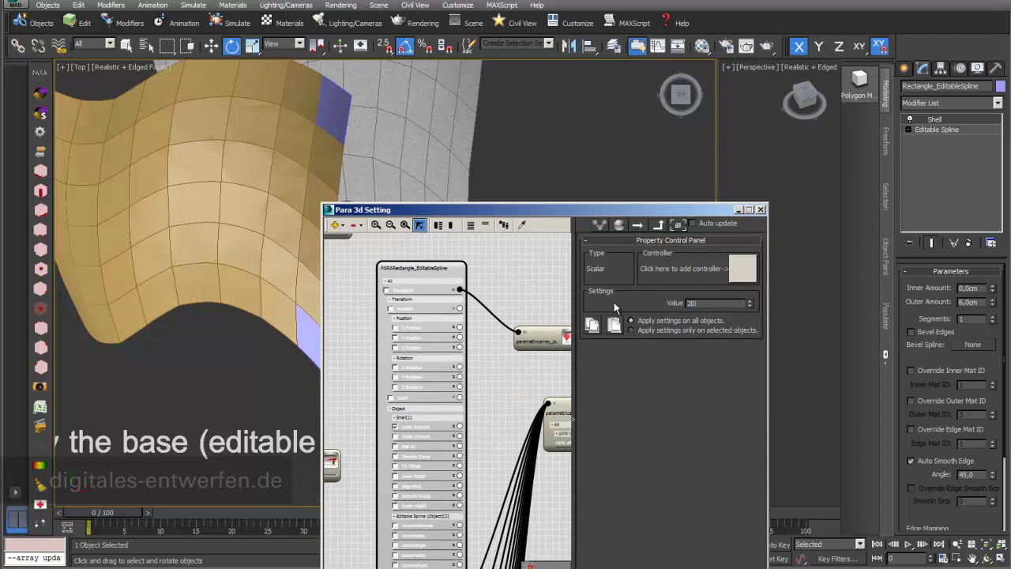
{"action": "key", "text": "Return"}
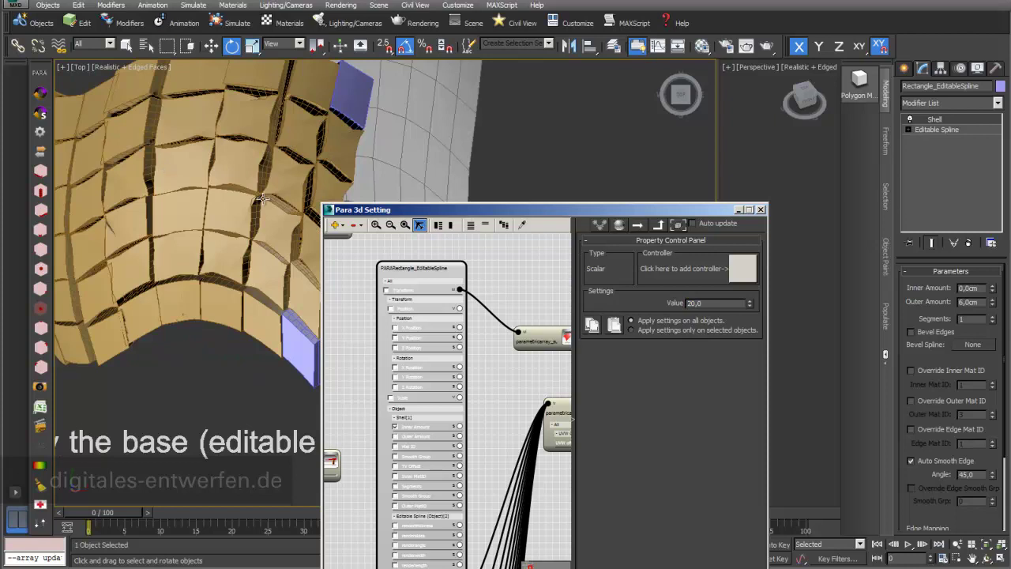
- Examine the lattice box example and PARA_Box_FFD's SubObject Offsets controller settings, keeping the Para 3d Setting window clear of the model
{"action": "left_click_drag", "start_coordinate": [433, 211], "coordinate": [369, 326]}
{"action": "middle_click_drag", "start_coordinate": [543, 256], "coordinate": [388, 225]}
{"action": "scroll", "coordinate": [388, 226], "scroll_direction": "down", "scroll_amount": 4}
{"action": "mouse_move", "coordinate": [539, 216]}
{"action": "middle_mouse_down"}
{"action": "mouse_move", "coordinate": [336, 213]}
{"action": "mouse_move", "coordinate": [296, 200]}
{"action": "middle_mouse_up"}
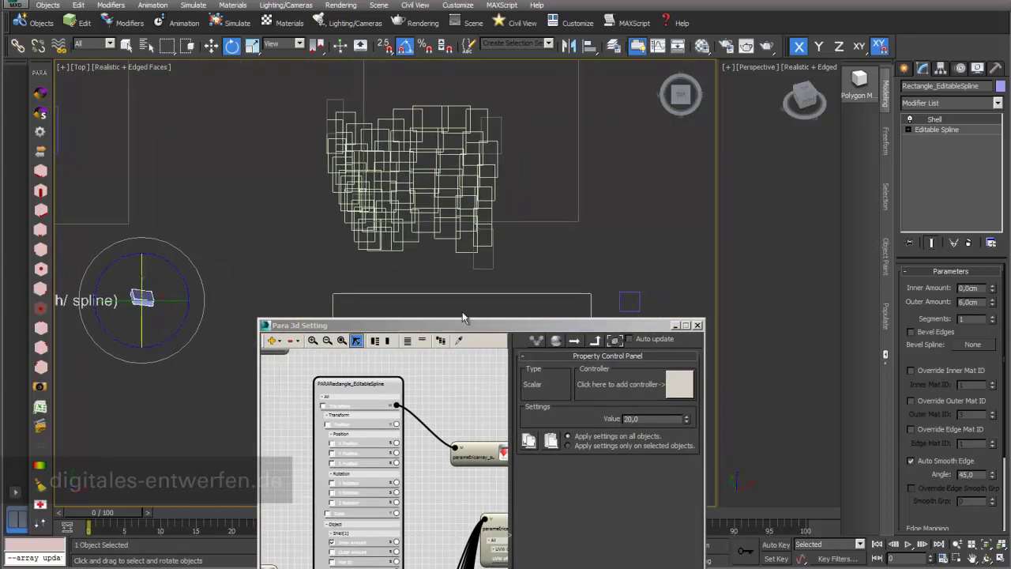
{"action": "mouse_move", "coordinate": [443, 325]}
{"action": "left_mouse_down"}
{"action": "mouse_move", "coordinate": [680, 301]}
{"action": "mouse_move", "coordinate": [731, 147]}
{"action": "mouse_move", "coordinate": [690, 172]}
{"action": "left_mouse_up"}
{"action": "middle_click_drag", "start_coordinate": [316, 289], "coordinate": [203, 302]}
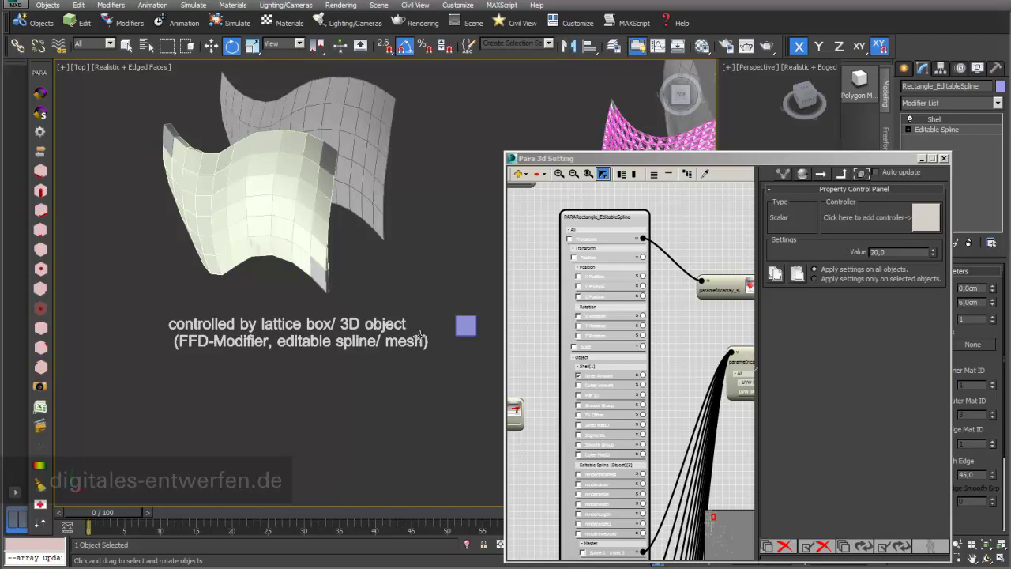
{"action": "left_click_drag", "start_coordinate": [636, 161], "coordinate": [613, 129]}
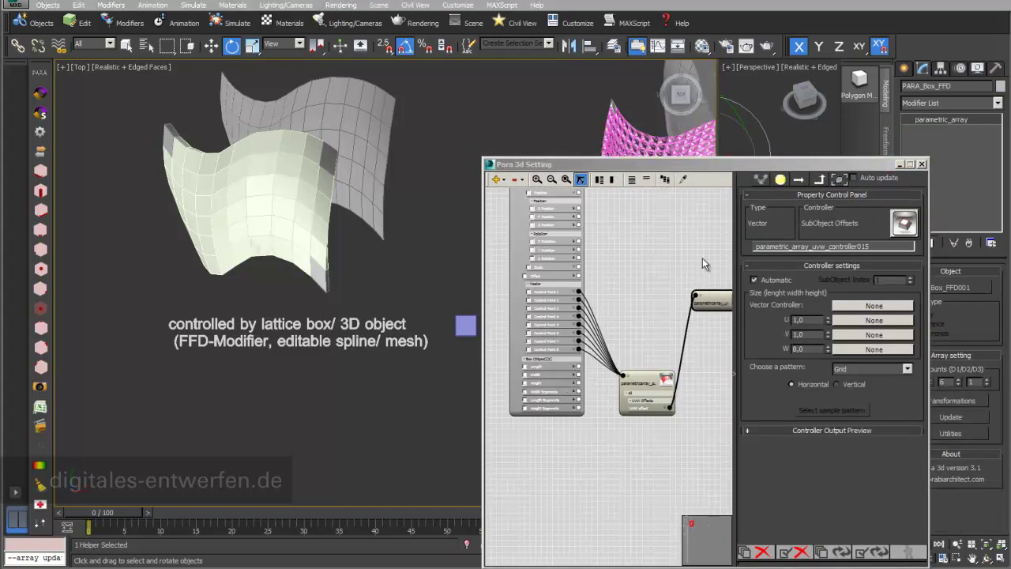
{"action": "left_click_drag", "start_coordinate": [670, 162], "coordinate": [635, 156]}
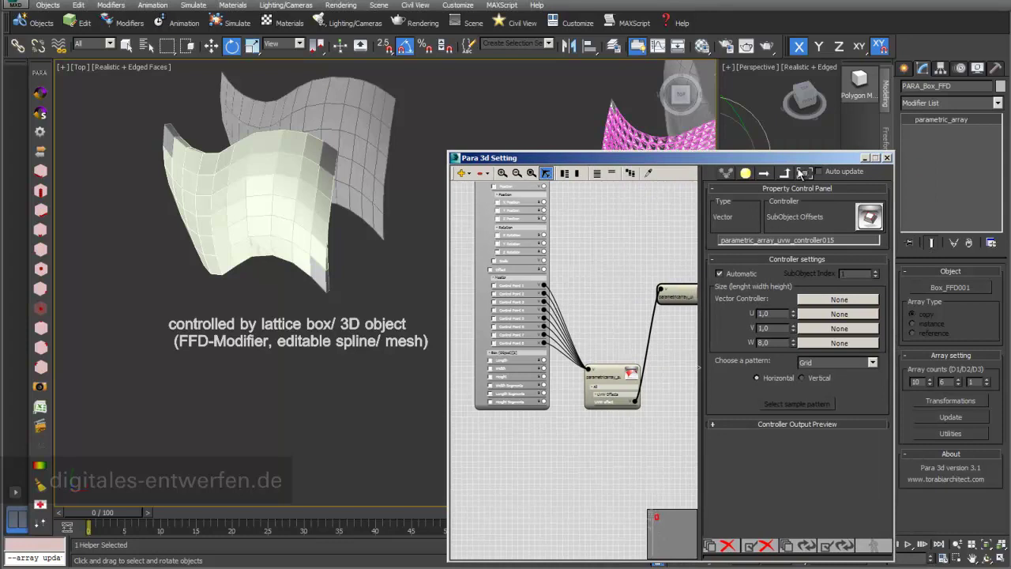
{"action": "mouse_move", "coordinate": [797, 158]}
{"action": "left_mouse_down"}
{"action": "mouse_move", "coordinate": [824, 140]}
{"action": "mouse_move", "coordinate": [717, 145]}
{"action": "mouse_move", "coordinate": [783, 117]}
{"action": "left_mouse_up"}
{"action": "left_click", "coordinate": [463, 324]}
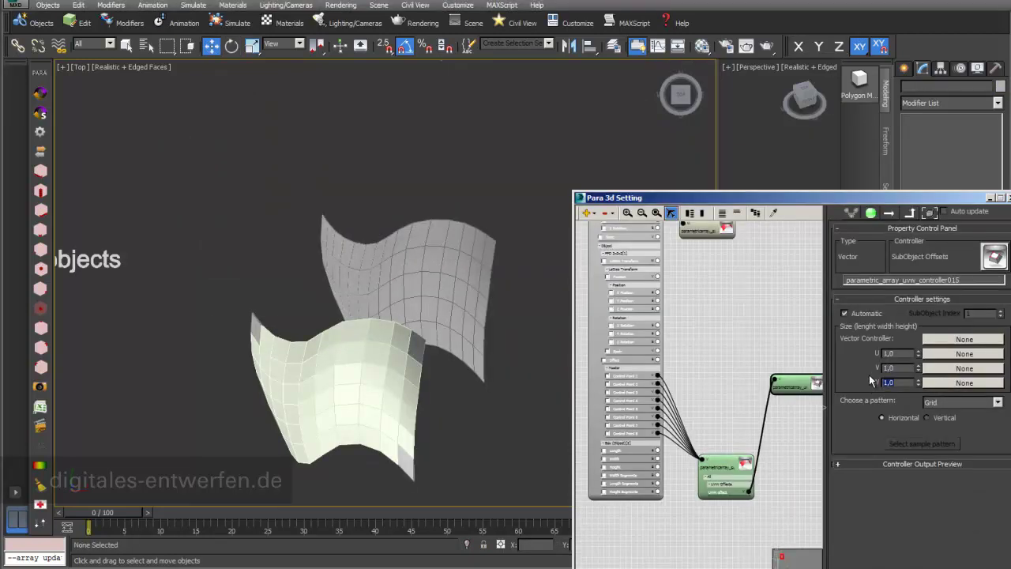
- Set the SubObject Offsets controller's W size to 0 and examine the lattice box panels up close
{"action": "type", "text": "0"}
{"action": "key", "text": "Return"}
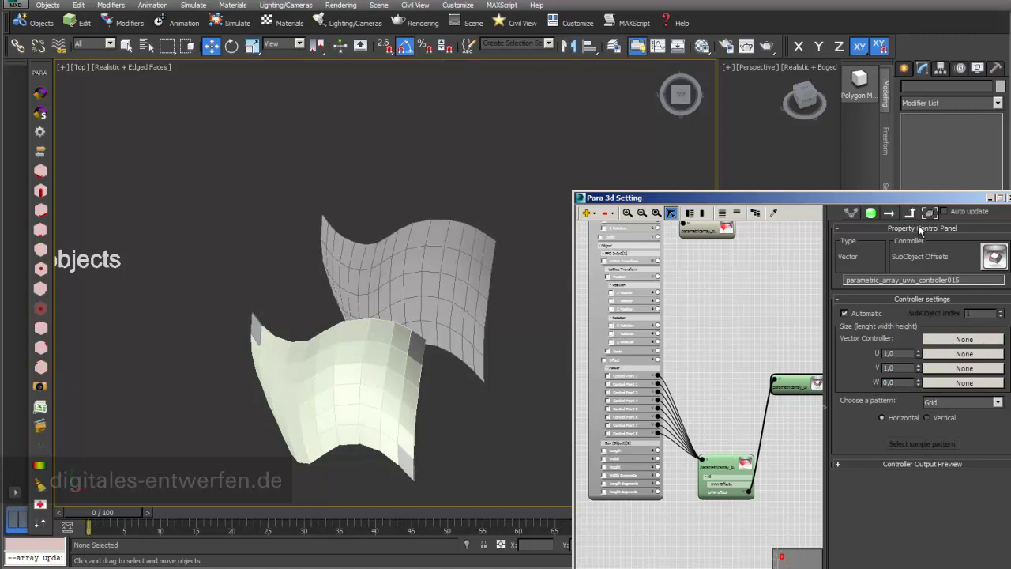
{"action": "left_click_drag", "start_coordinate": [924, 198], "coordinate": [881, 84]}
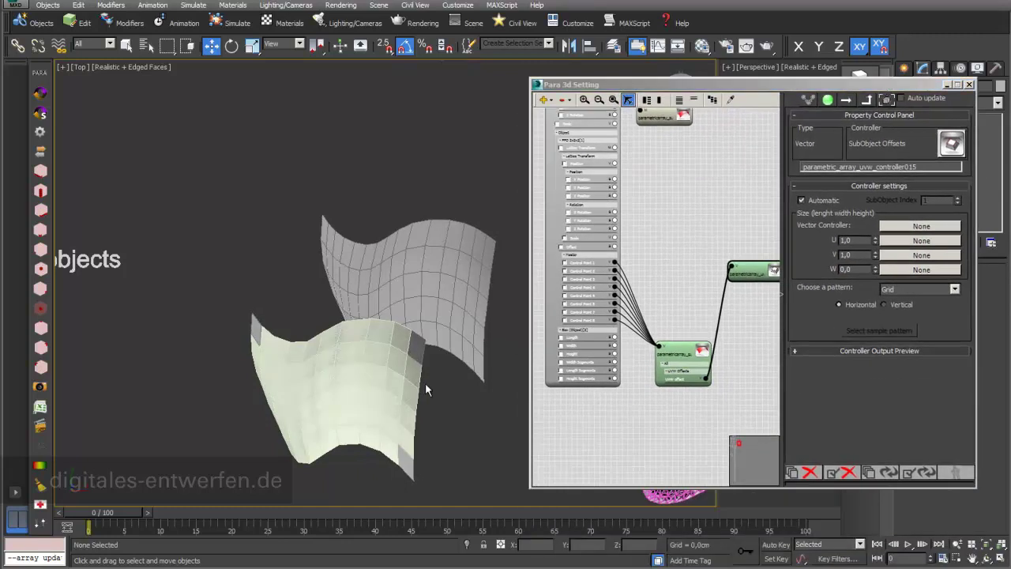
{"action": "scroll", "coordinate": [425, 382], "scroll_direction": "up", "scroll_amount": 6}
{"action": "middle_click_drag", "start_coordinate": [440, 324], "coordinate": [441, 322]}
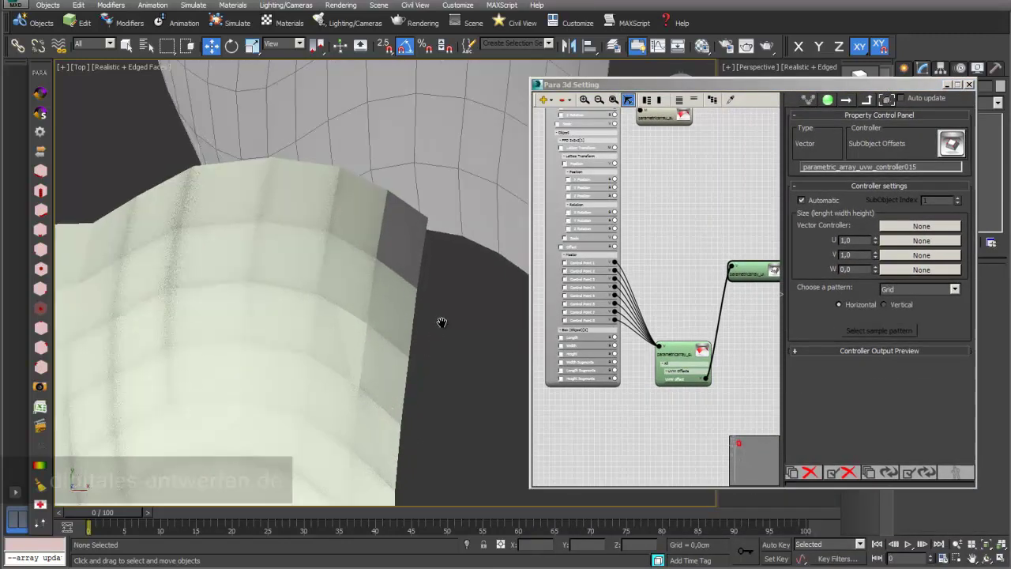
{"action": "scroll", "coordinate": [441, 321], "scroll_direction": "up", "scroll_amount": 1}
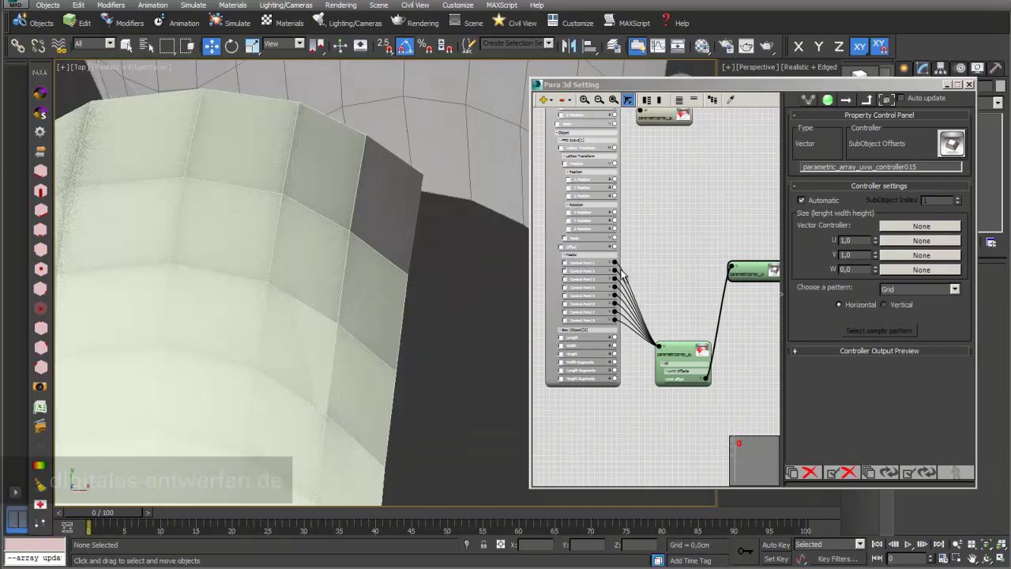
- Set the SubObject Offsets controller's W size to 20 for the lattice box panels
{"action": "left_click", "coordinate": [845, 269]}
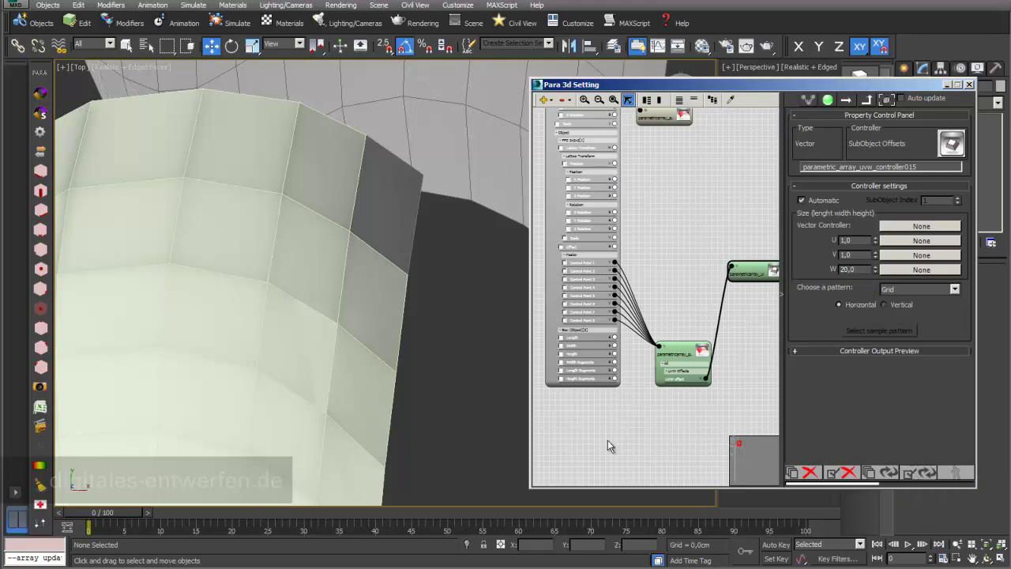
{"action": "key", "text": "Return"}
{"action": "scroll", "coordinate": [447, 307], "scroll_direction": "down", "scroll_amount": 3}
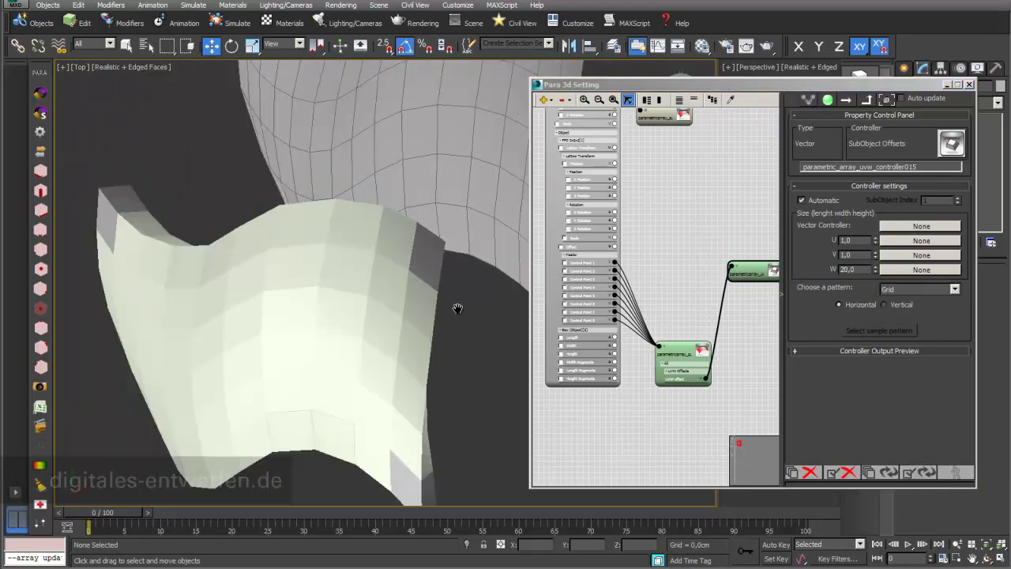
- Hide the edged faces in the Top viewport and examine how the thickened lattice box panels meet at the surface's lower edge
{"action": "middle_click_drag", "start_coordinate": [458, 306], "coordinate": [461, 277]}
{"action": "scroll", "coordinate": [451, 368], "scroll_direction": "up", "scroll_amount": 2}
{"action": "middle_click_drag", "start_coordinate": [458, 413], "coordinate": [496, 372]}
{"action": "scroll", "coordinate": [453, 343], "scroll_direction": "up", "scroll_amount": 2}
{"action": "scroll", "coordinate": [458, 331], "scroll_direction": "up", "scroll_amount": 1}
{"action": "scroll", "coordinate": [496, 337], "scroll_direction": "down", "scroll_amount": 2}
{"action": "middle_click_drag", "start_coordinate": [496, 336], "coordinate": [499, 304]}
{"action": "scroll", "coordinate": [494, 315], "scroll_direction": "up", "scroll_amount": 3}
{"action": "key", "text": "F4"}
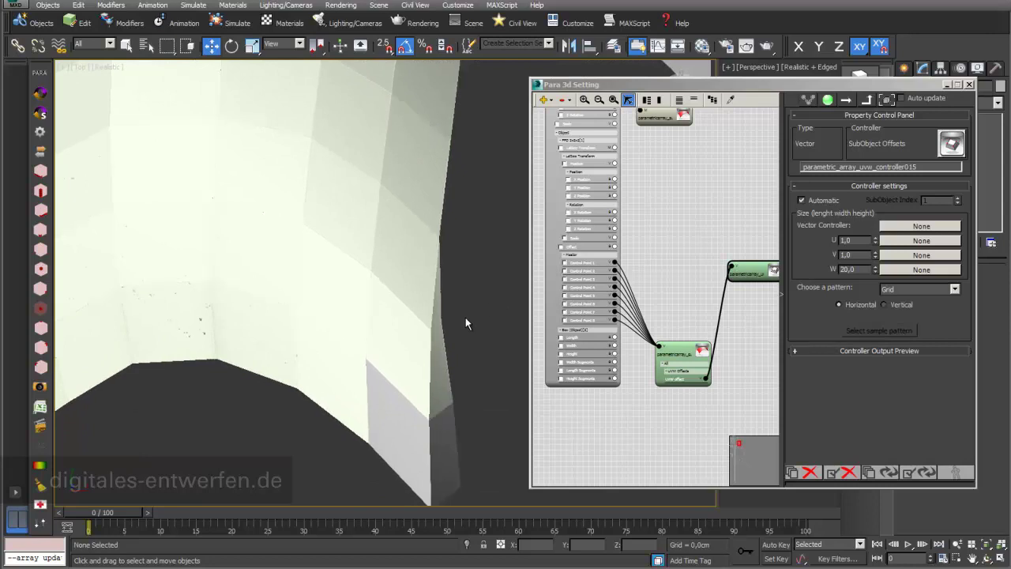
{"action": "scroll", "coordinate": [451, 331], "scroll_direction": "up", "scroll_amount": 5}
{"action": "middle_click_drag", "start_coordinate": [452, 331], "coordinate": [465, 294]}
{"action": "scroll", "coordinate": [465, 294], "scroll_direction": "down", "scroll_amount": 5}
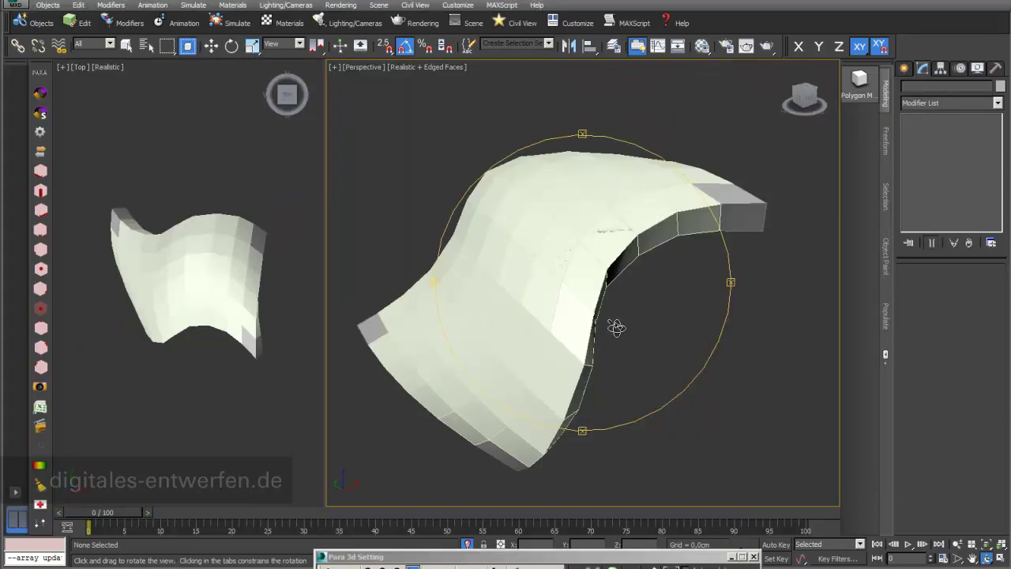
- Show the lattice box panels as wireframe in the Perspective viewport and examine them from another angle
{"action": "left_click_drag", "start_coordinate": [616, 324], "coordinate": [549, 305]}
{"action": "key", "text": "F3"}
{"action": "scroll", "coordinate": [592, 271], "scroll_direction": "up", "scroll_amount": 2}
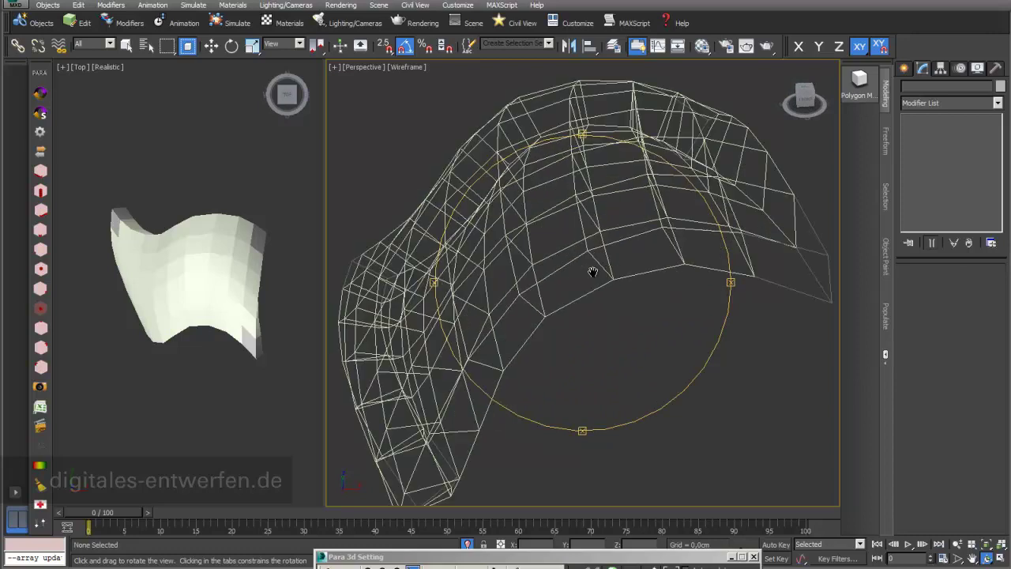
- Select individual FFD boxes in the panel grid, move one out of place, and restore shaded display
{"action": "left_click", "coordinate": [211, 46]}
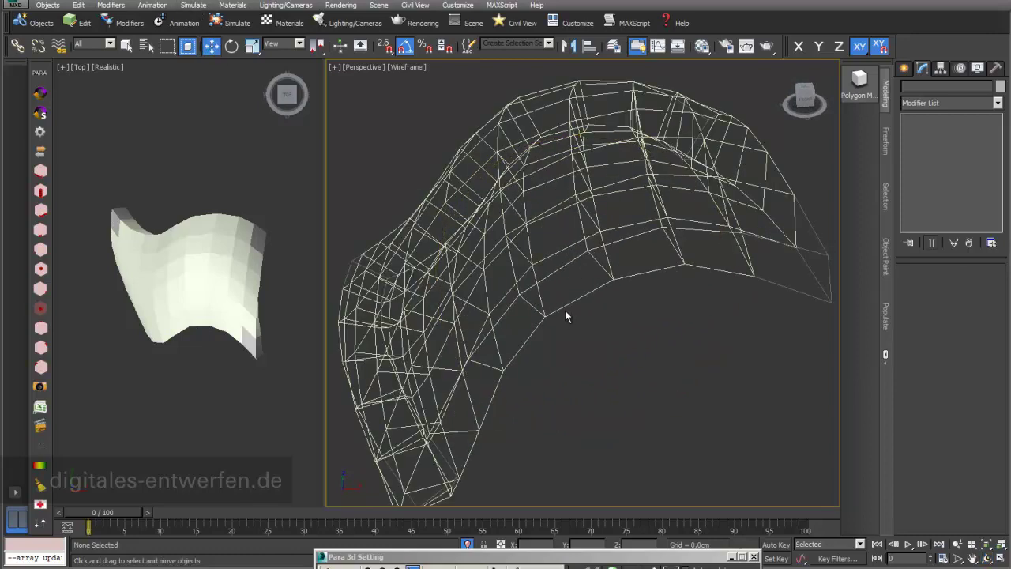
{"action": "left_click", "coordinate": [566, 307]}
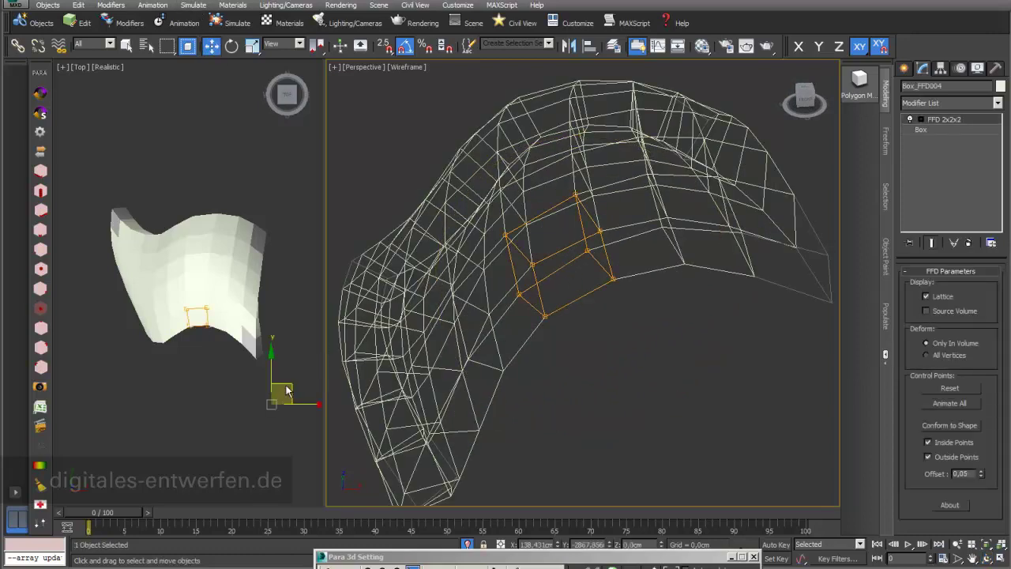
{"action": "left_click", "coordinate": [433, 367]}
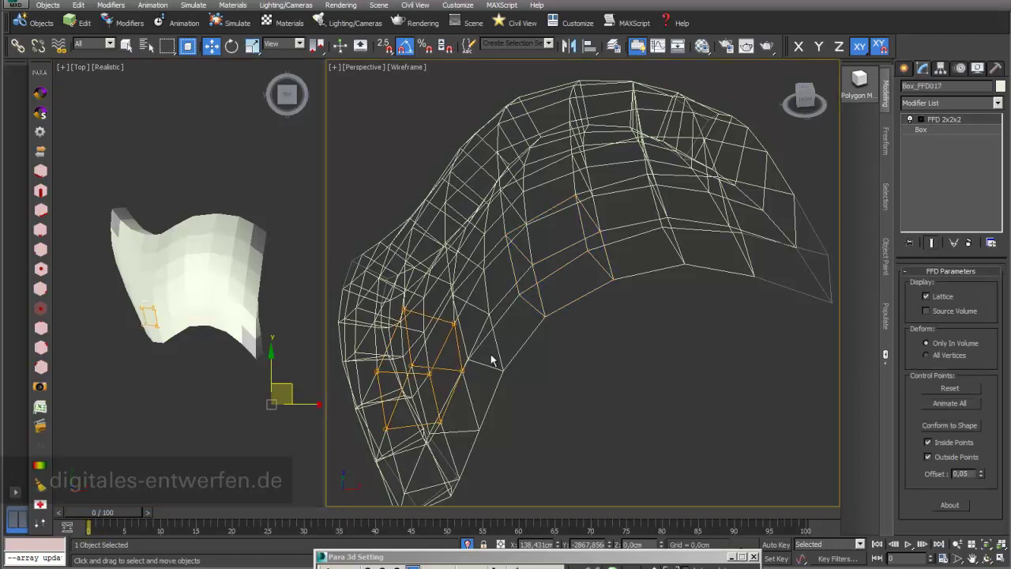
{"action": "mouse_move", "coordinate": [436, 367]}
{"action": "left_mouse_down"}
{"action": "mouse_move", "coordinate": [504, 406]}
{"action": "mouse_move", "coordinate": [514, 471]}
{"action": "mouse_move", "coordinate": [575, 302]}
{"action": "left_mouse_up"}
{"action": "key", "text": "F3"}
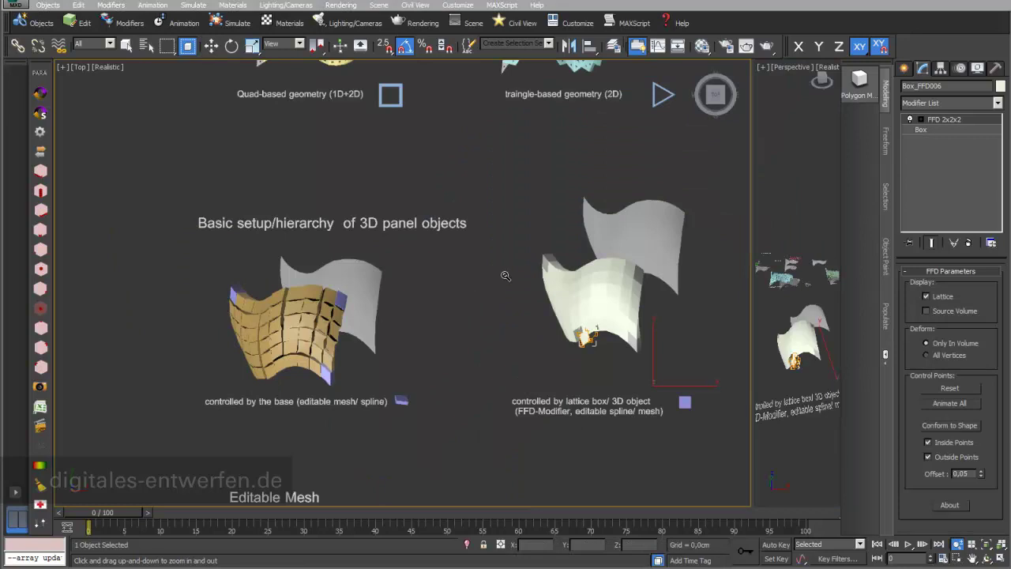
- Select the sample panel beside the "modifier and edit poly (in animate mode)" example to show its modifier stack
{"action": "left_click", "coordinate": [211, 45]}
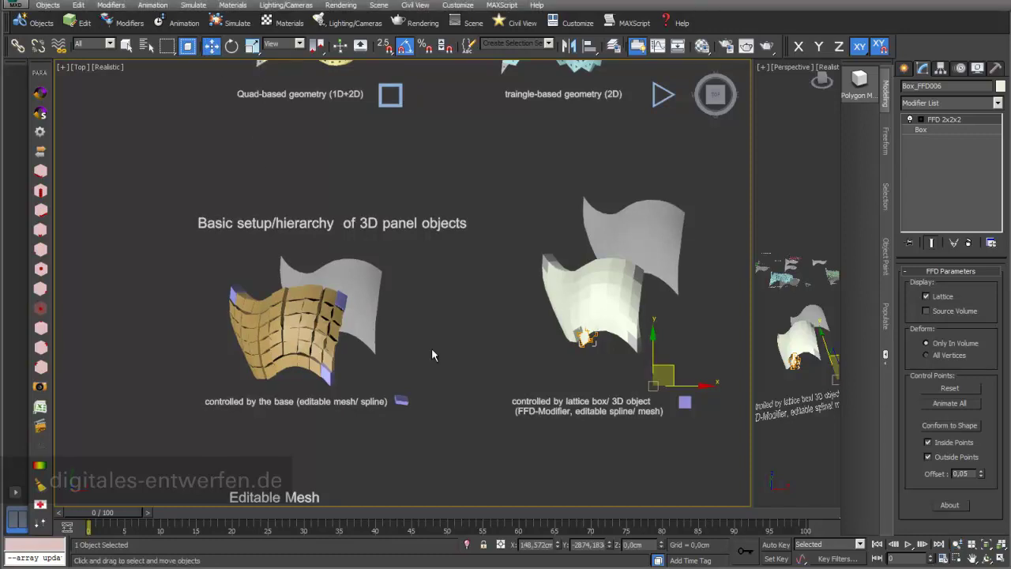
{"action": "middle_click_drag", "start_coordinate": [692, 347], "coordinate": [406, 360]}
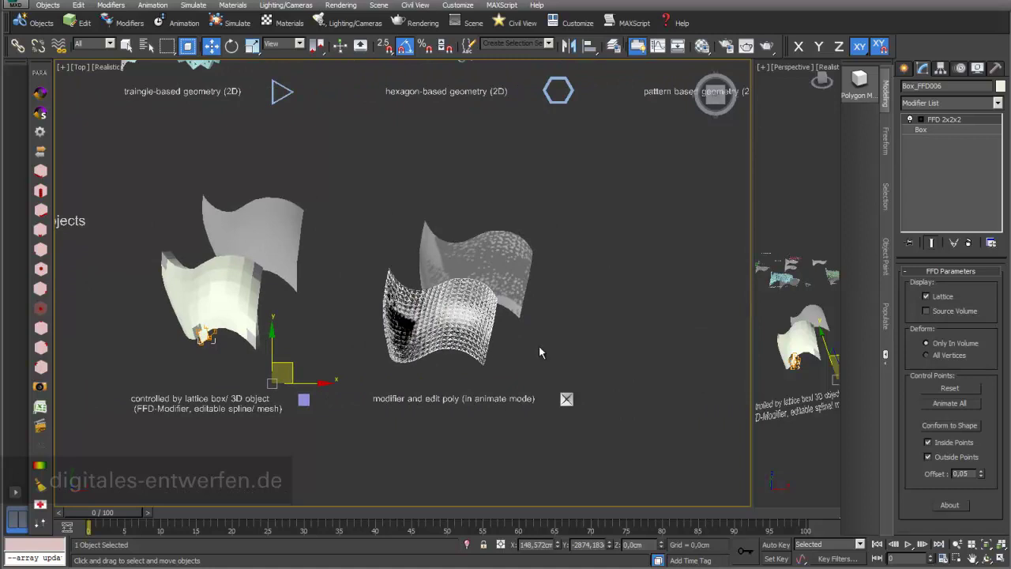
{"action": "scroll", "coordinate": [539, 353], "scroll_direction": "up", "scroll_amount": 5}
{"action": "middle_click_drag", "start_coordinate": [546, 338], "coordinate": [601, 270]}
{"action": "scroll", "coordinate": [584, 302], "scroll_direction": "up", "scroll_amount": 3}
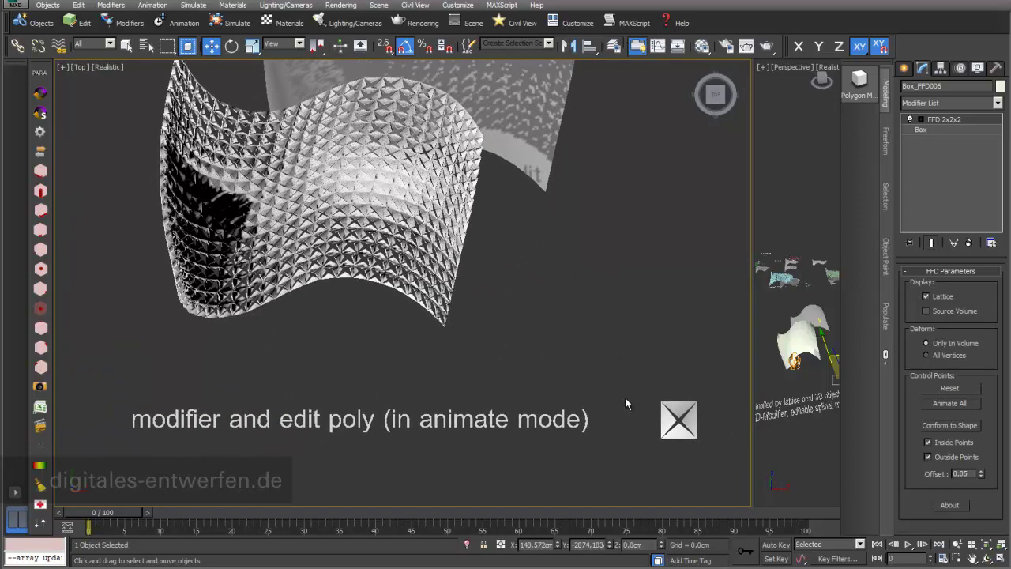
{"action": "left_click", "coordinate": [687, 408]}
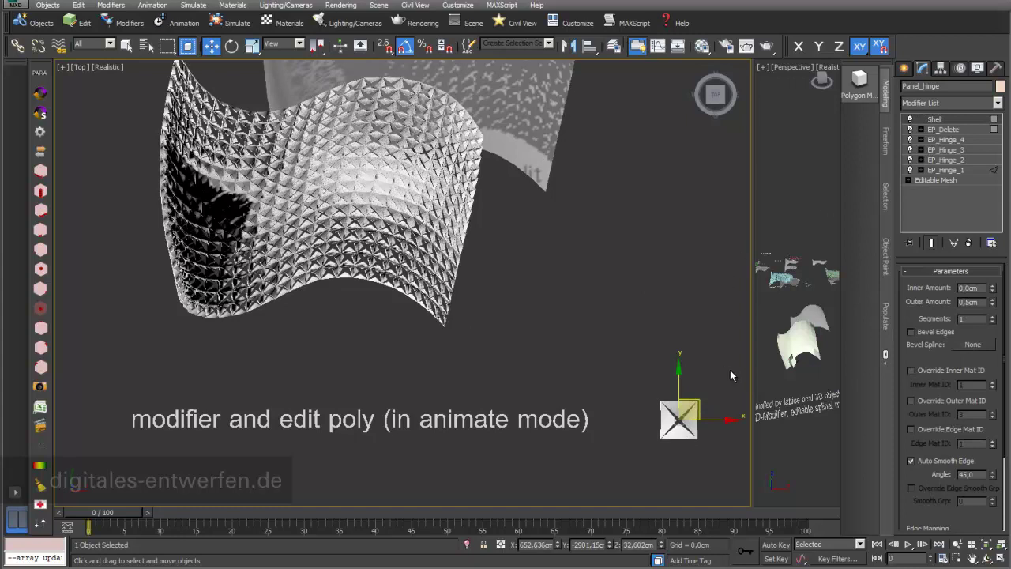
- Turn off the Shell, EP_Delete and all four EP_Hinge modifiers on the sample panel to expose its flat base mesh
{"action": "middle_click_drag", "start_coordinate": [680, 346], "coordinate": [623, 197]}
{"action": "scroll", "coordinate": [630, 255], "scroll_direction": "up", "scroll_amount": 2}
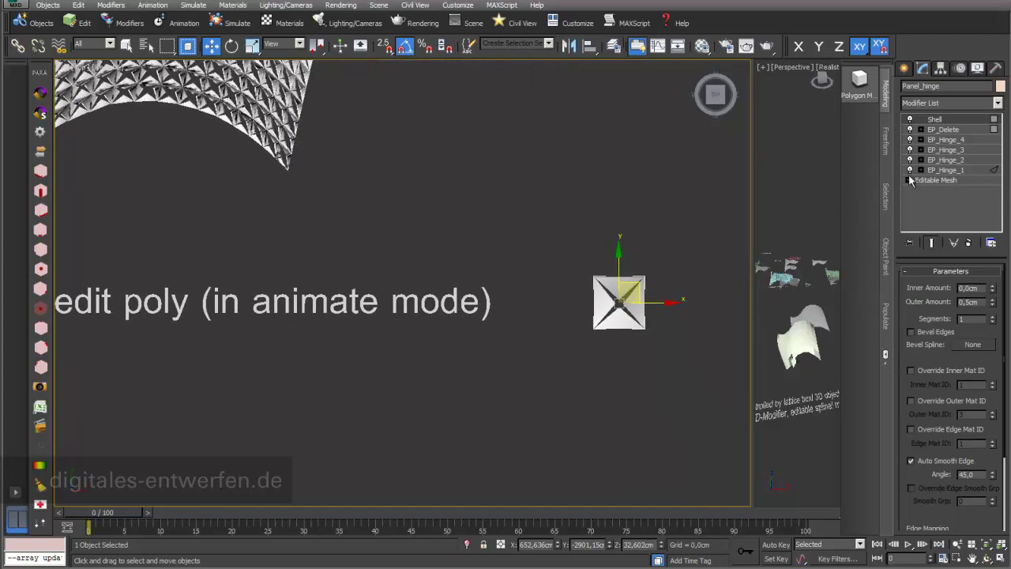
{"action": "left_click", "coordinate": [910, 130]}
{"action": "left_click", "coordinate": [910, 130]}
{"action": "left_click", "coordinate": [910, 140]}
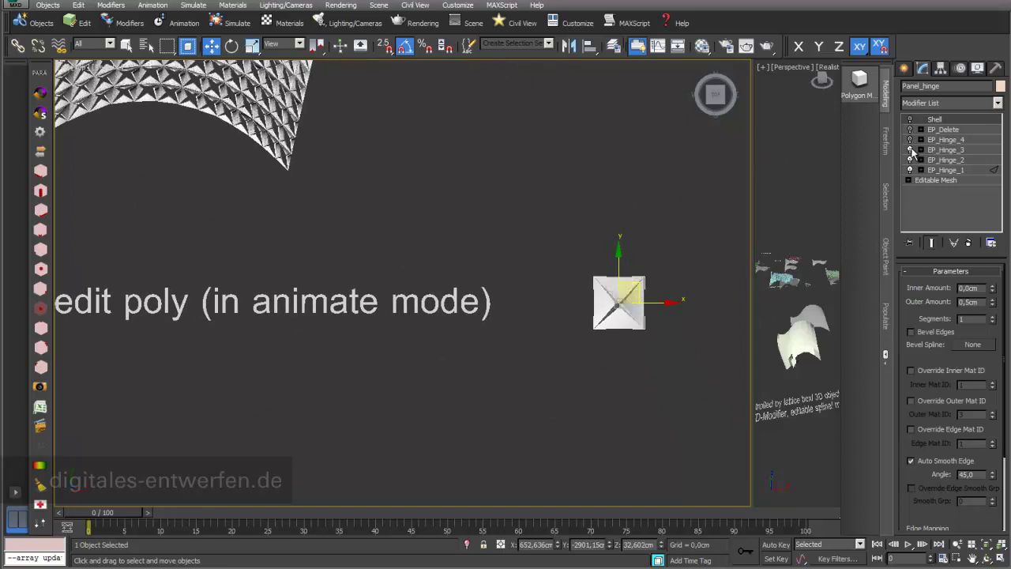
{"action": "left_click", "coordinate": [911, 150]}
{"action": "left_click", "coordinate": [911, 160]}
{"action": "left_click", "coordinate": [911, 171]}
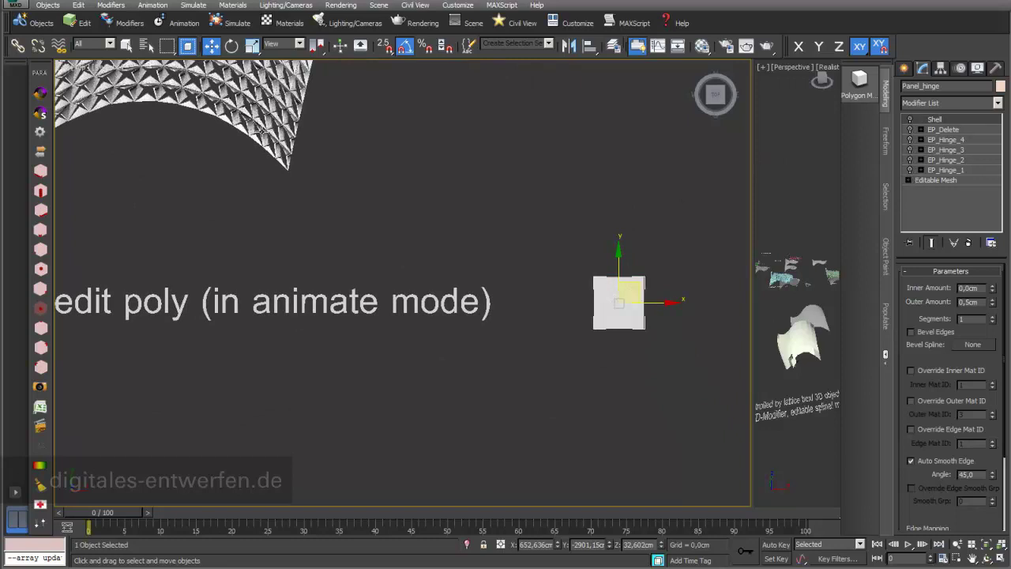
- Rotate the flat sample panel into a tilted view and turn EP_Hinge_1 through EP_Hinge_4 back on one by one
{"action": "left_click", "coordinate": [232, 46]}
{"action": "left_click_drag", "start_coordinate": [633, 286], "coordinate": [641, 261]}
{"action": "left_click", "coordinate": [911, 171]}
{"action": "left_click", "coordinate": [910, 159]}
{"action": "left_click", "coordinate": [910, 150]}
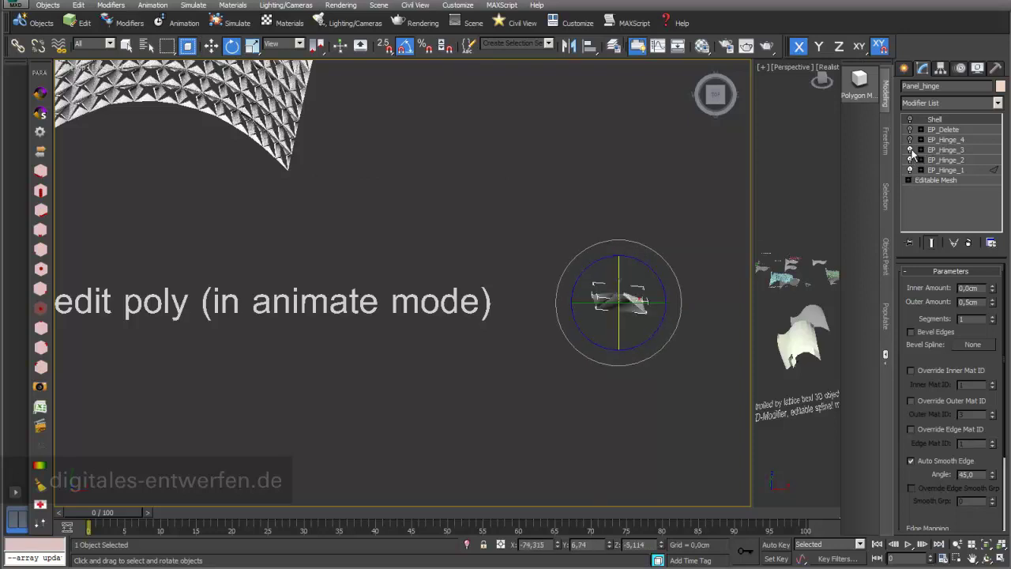
{"action": "left_click", "coordinate": [910, 139]}
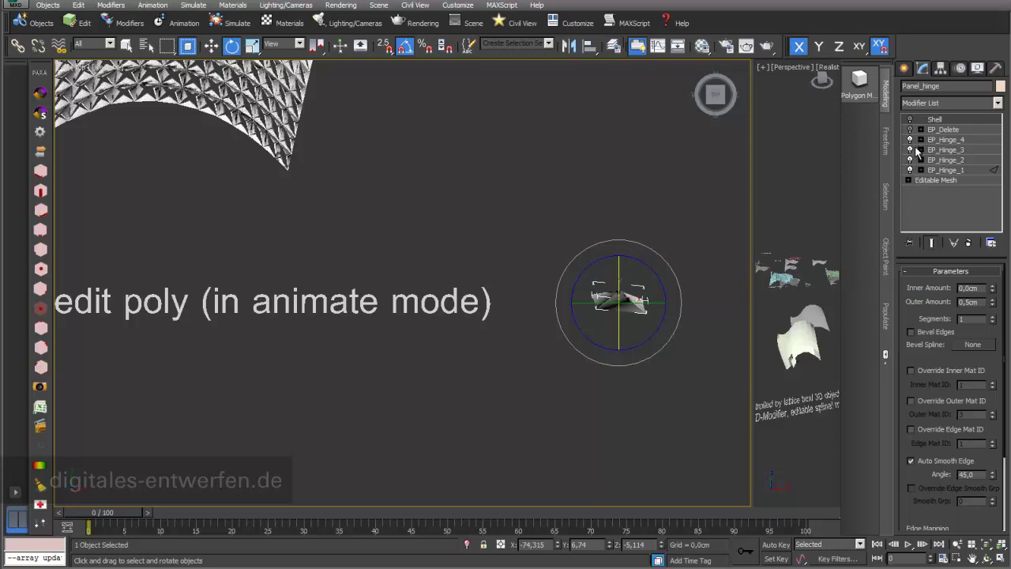
- Show the Edit Poly settings of EP_Hinge_1, accepting the topology warning, and turn EP_Delete and Shell back on
{"action": "left_click", "coordinate": [935, 172]}
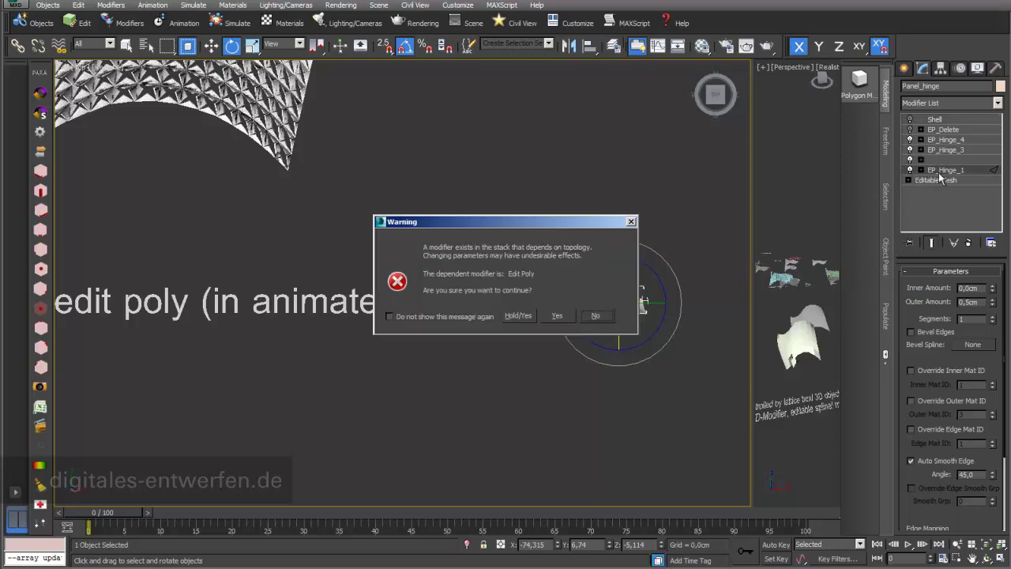
{"action": "left_click", "coordinate": [558, 316]}
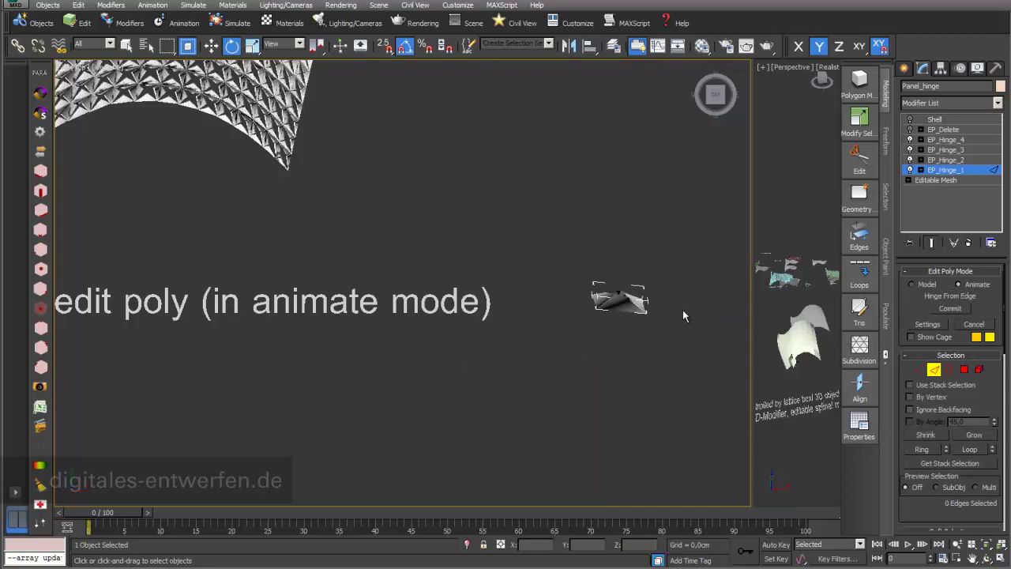
{"action": "left_click", "coordinate": [917, 130]}
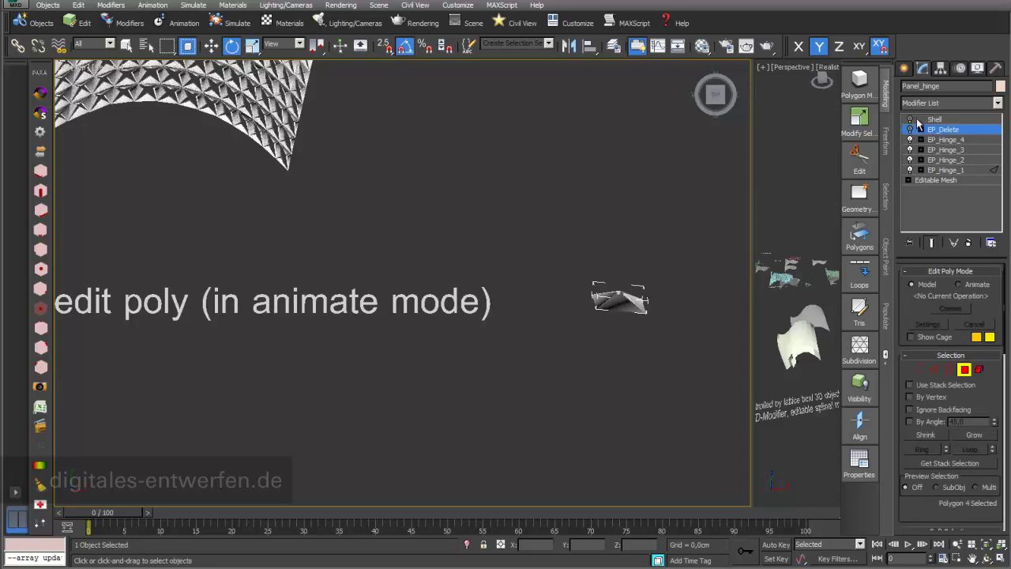
{"action": "scroll", "coordinate": [620, 296], "scroll_direction": "up", "scroll_amount": 5}
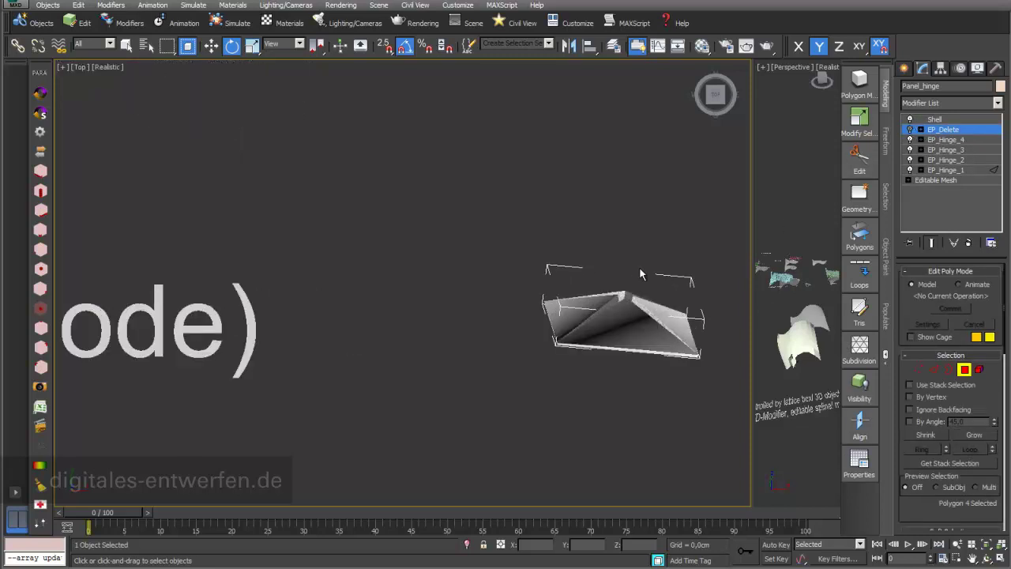
- Examine the hinged panels across the curved surface above the edit poly example caption
{"action": "scroll", "coordinate": [597, 357], "scroll_direction": "down", "scroll_amount": 4}
{"action": "middle_click_drag", "start_coordinate": [418, 278], "coordinate": [523, 420]}
{"action": "scroll", "coordinate": [443, 340], "scroll_direction": "down", "scroll_amount": 2}
{"action": "middle_click_drag", "start_coordinate": [408, 252], "coordinate": [654, 363]}
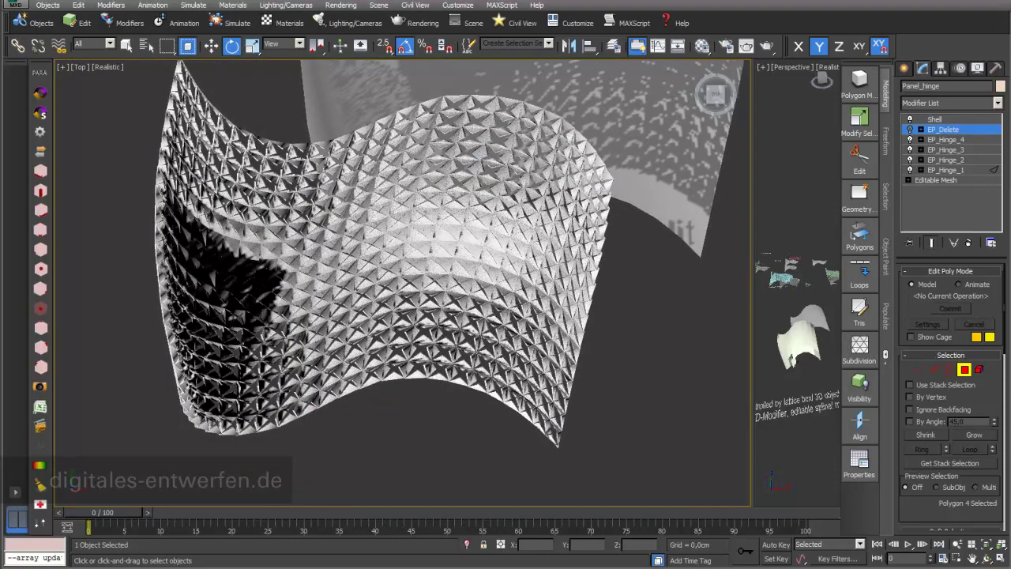
{"action": "scroll", "coordinate": [487, 357], "scroll_direction": "up", "scroll_amount": 3}
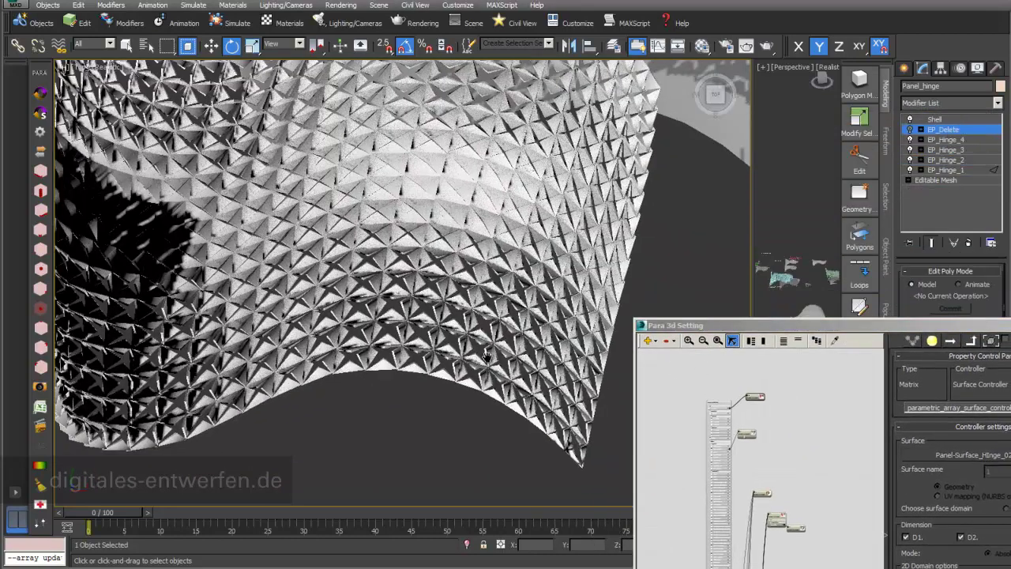
{"action": "scroll", "coordinate": [487, 356], "scroll_direction": "up", "scroll_amount": 2}
- Show the bitmap controller's settings in the Para 3d node graph and compare its texture map with the paneled surface
{"action": "left_click_drag", "start_coordinate": [791, 331], "coordinate": [625, 157]}
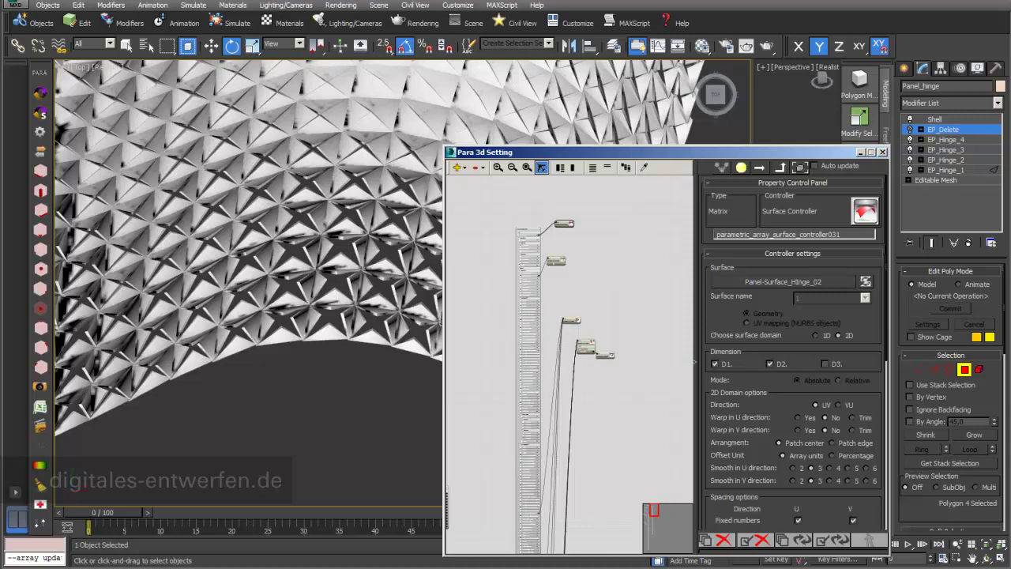
{"action": "left_click", "coordinate": [571, 320]}
{"action": "middle_click_drag", "start_coordinate": [377, 156], "coordinate": [385, 275]}
{"action": "scroll", "coordinate": [376, 173], "scroll_direction": "down", "scroll_amount": 2}
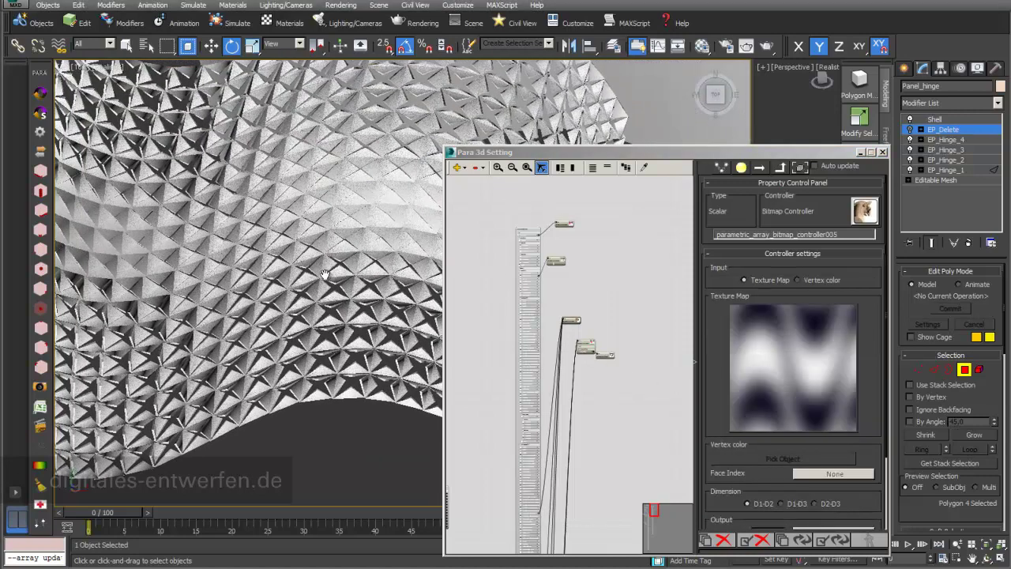
{"action": "scroll", "coordinate": [325, 274], "scroll_direction": "down", "scroll_amount": 2}
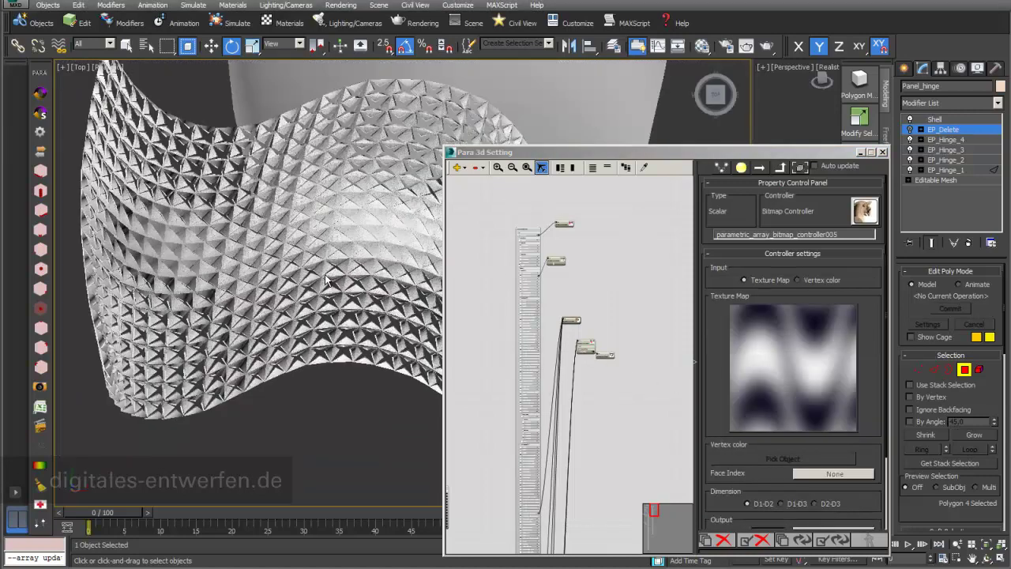
- Replace the bitmap controller's texture map with an instance of Number010 (010.jpg) and update the panels
{"action": "left_click", "coordinate": [818, 412]}
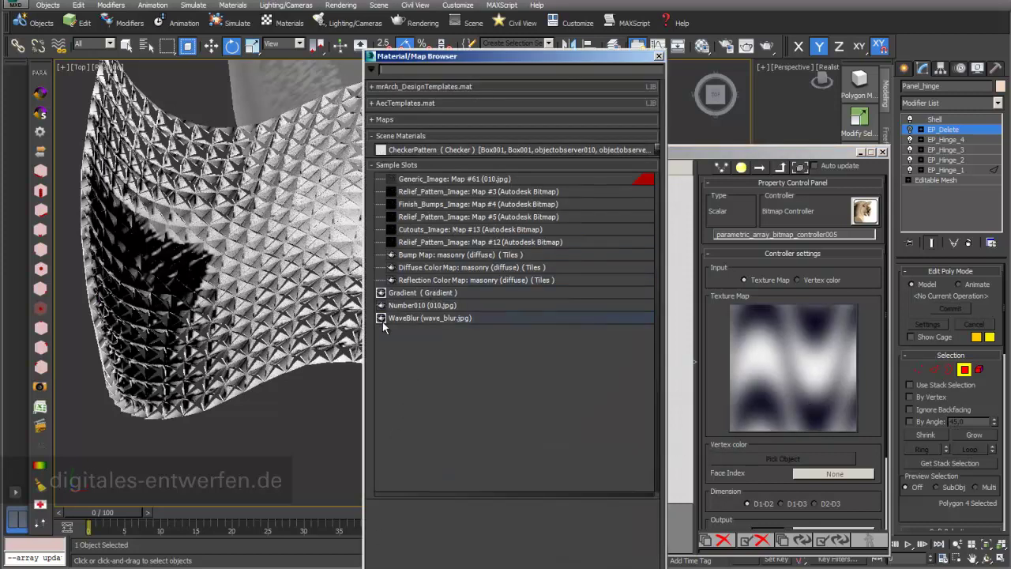
{"action": "left_click", "coordinate": [409, 311]}
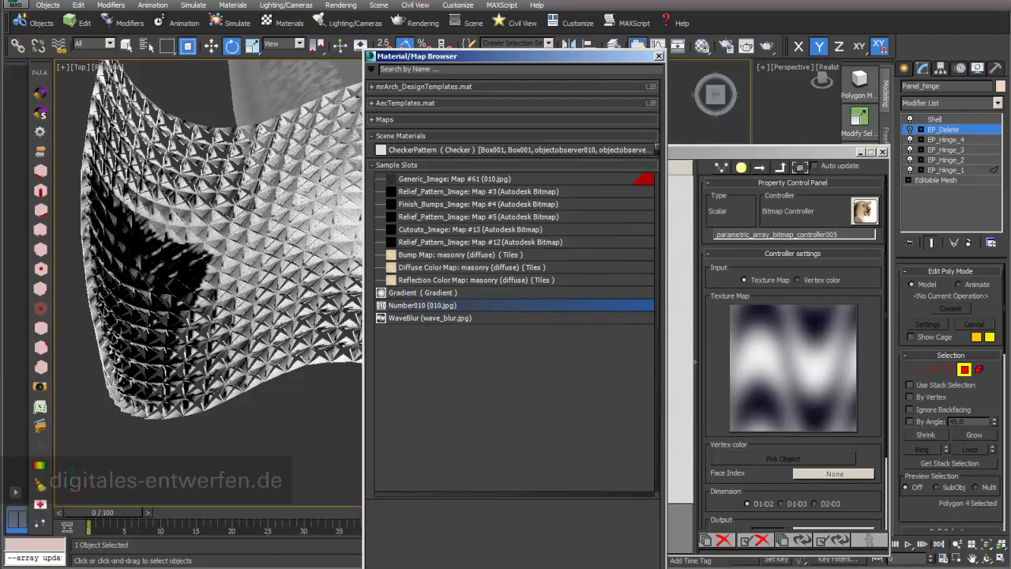
{"action": "double_click", "coordinate": [474, 305]}
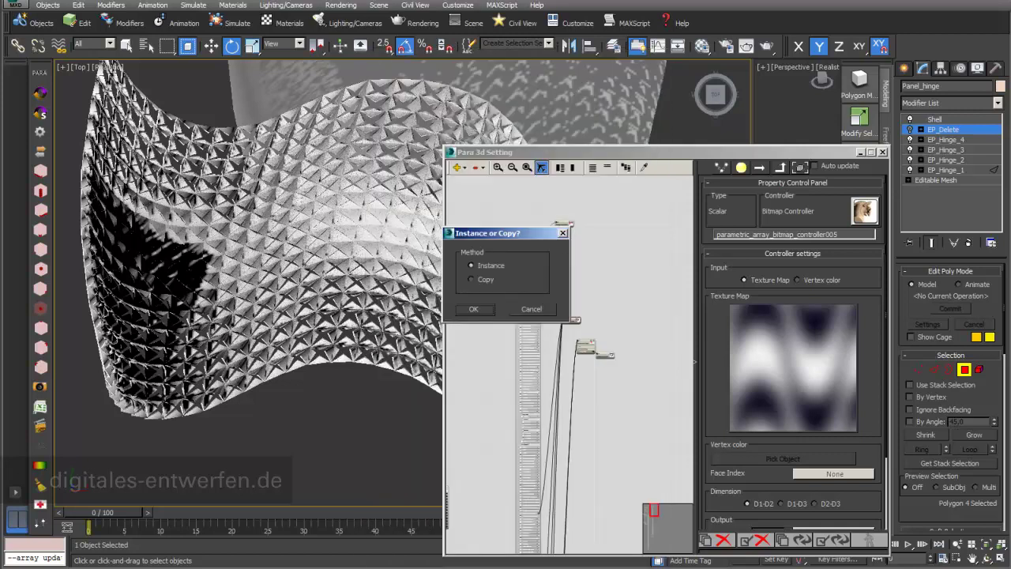
{"action": "left_click", "coordinate": [474, 309]}
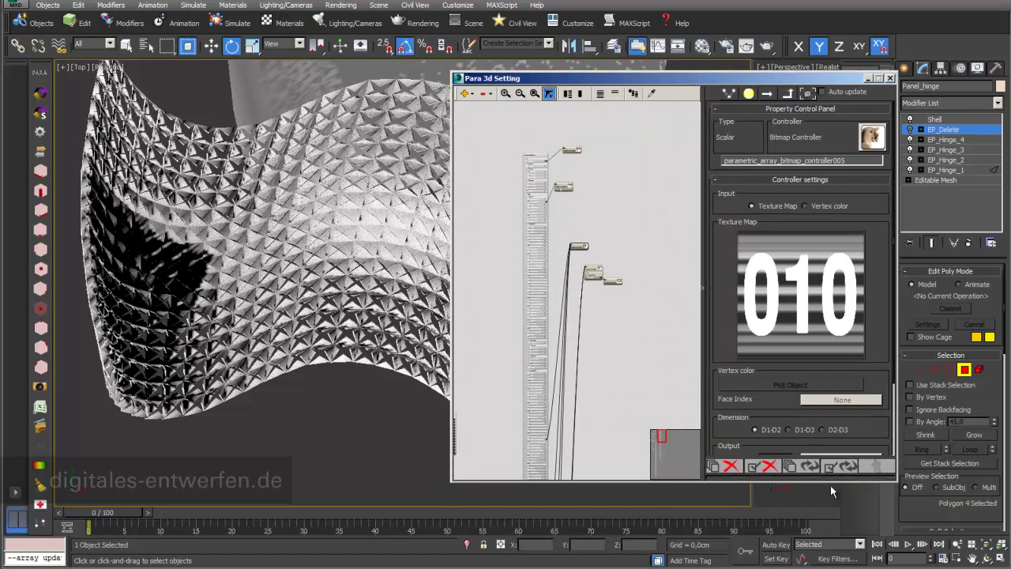
{"action": "mouse_move", "coordinate": [599, 82]}
{"action": "left_mouse_down"}
{"action": "mouse_move", "coordinate": [677, 109]}
{"action": "mouse_move", "coordinate": [628, 76]}
{"action": "mouse_move", "coordinate": [638, 71]}
{"action": "mouse_move", "coordinate": [584, 71]}
{"action": "left_mouse_up"}
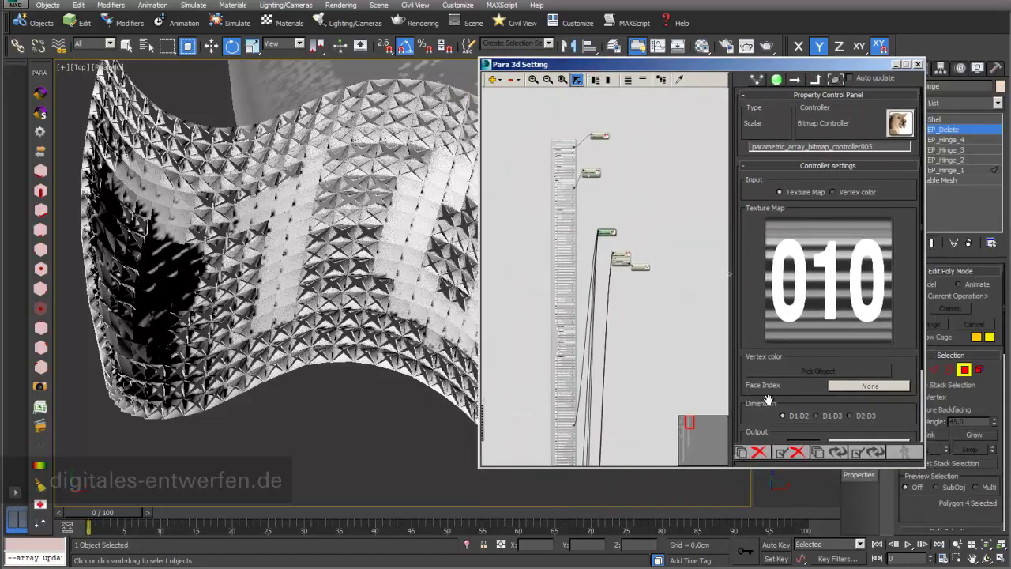
- Check the bitmap controller's minimum and maximum output and examine how the surface panels follow the 010 texture
{"action": "left_click_drag", "start_coordinate": [782, 400], "coordinate": [799, 333]}
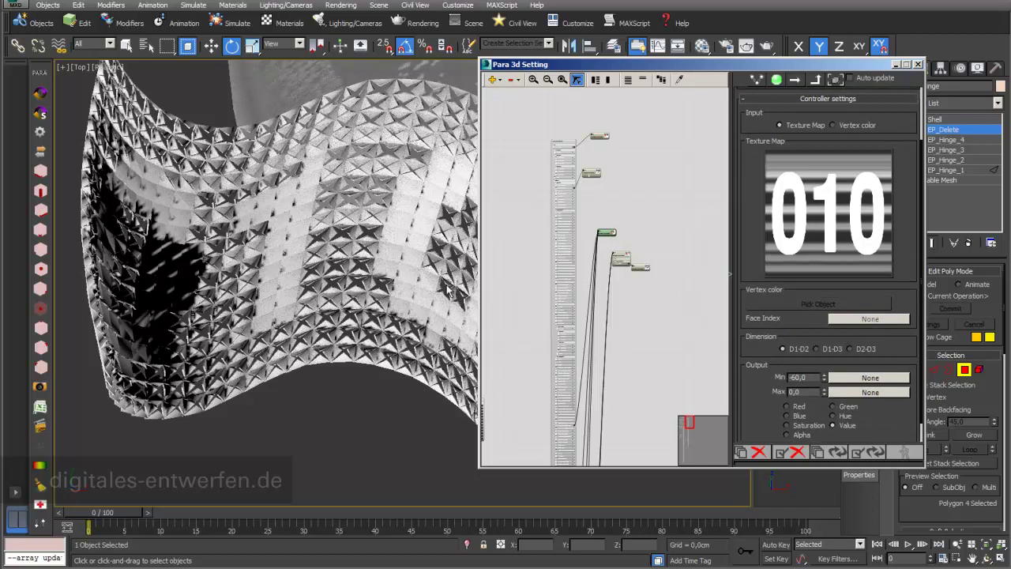
{"action": "left_click", "coordinate": [367, 330]}
{"action": "scroll", "coordinate": [365, 328], "scroll_direction": "up", "scroll_amount": 3}
{"action": "middle_click_drag", "start_coordinate": [365, 326], "coordinate": [368, 301]}
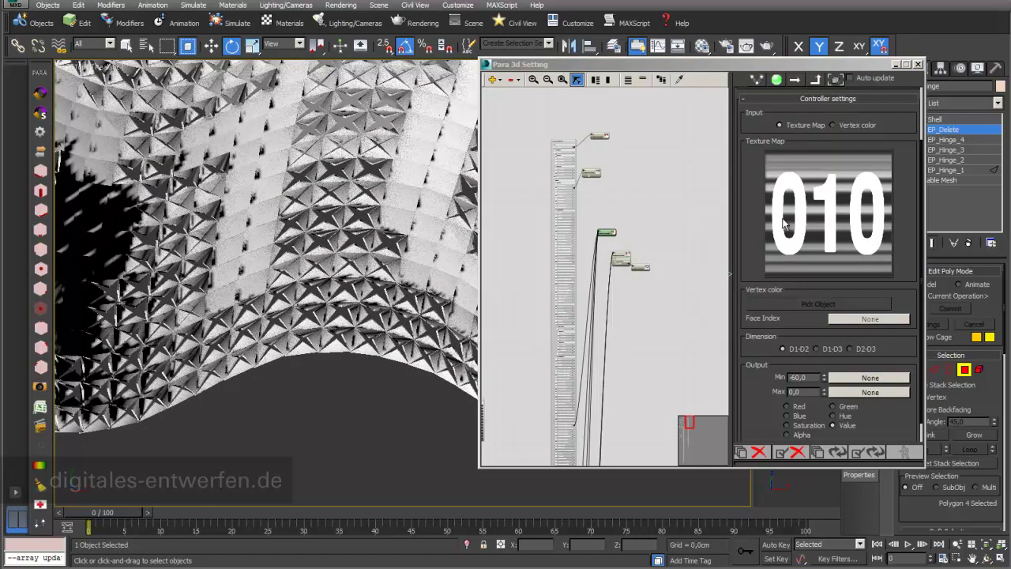
{"action": "middle_click_drag", "start_coordinate": [364, 192], "coordinate": [361, 253]}
{"action": "scroll", "coordinate": [363, 221], "scroll_direction": "down", "scroll_amount": 3}
{"action": "scroll", "coordinate": [364, 193], "scroll_direction": "up", "scroll_amount": 3}
{"action": "scroll", "coordinate": [363, 199], "scroll_direction": "down", "scroll_amount": 3}
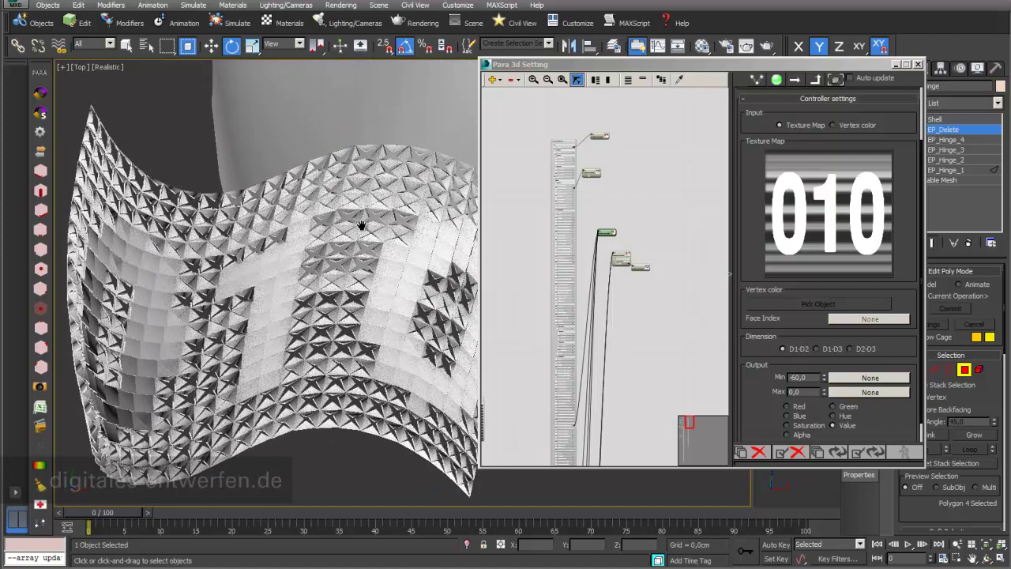
{"action": "scroll", "coordinate": [361, 225], "scroll_direction": "down", "scroll_amount": 3}
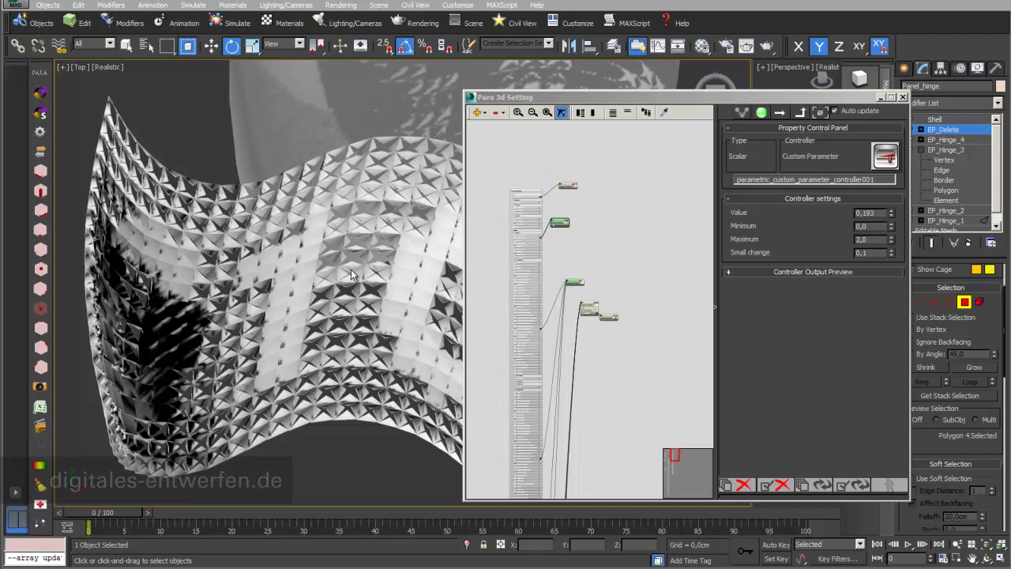
- Examine the PARAPanel_hinge node's long parameter list and its links to the surface, custom parameter and bitmap controllers
{"action": "middle_click_drag", "start_coordinate": [603, 402], "coordinate": [614, 260]}
{"action": "middle_click_drag", "start_coordinate": [605, 384], "coordinate": [605, 169]}
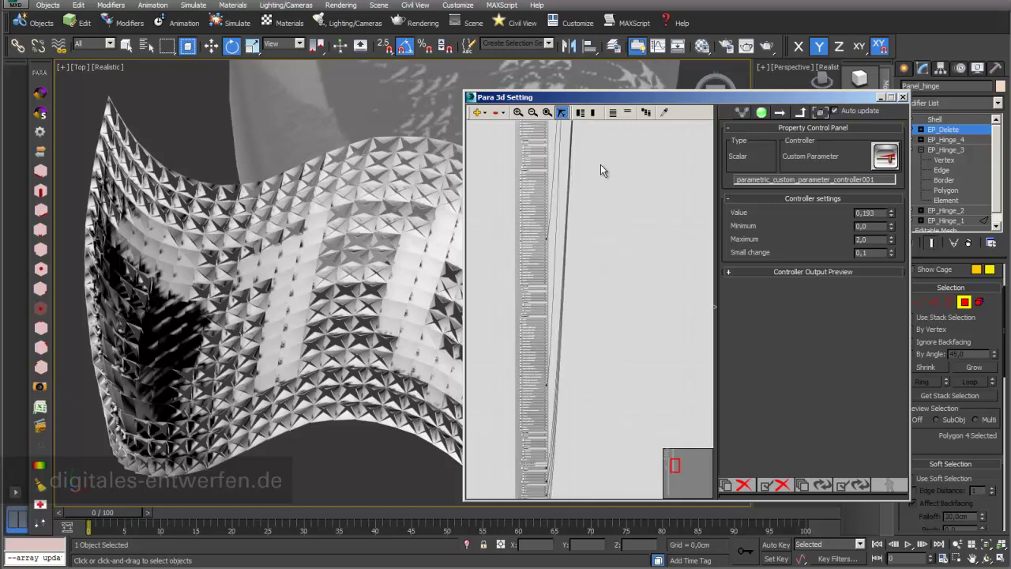
{"action": "middle_click_drag", "start_coordinate": [602, 380], "coordinate": [585, 482]}
{"action": "middle_click_drag", "start_coordinate": [608, 253], "coordinate": [628, 490]}
{"action": "scroll", "coordinate": [634, 300], "scroll_direction": "up", "scroll_amount": 3}
{"action": "middle_click_drag", "start_coordinate": [638, 316], "coordinate": [692, 395]}
{"action": "scroll", "coordinate": [613, 370], "scroll_direction": "up", "scroll_amount": 2}
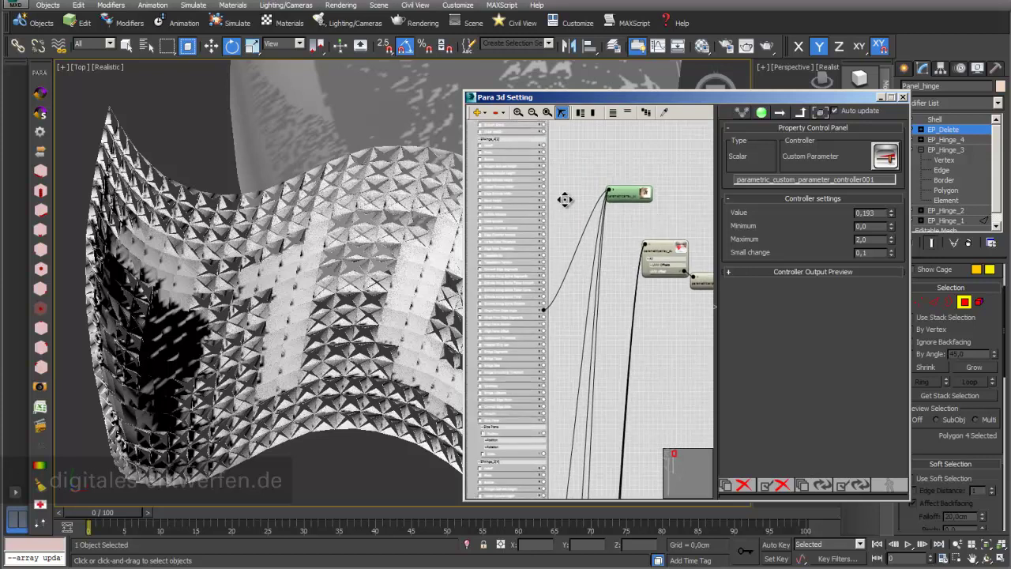
{"action": "middle_click_drag", "start_coordinate": [564, 199], "coordinate": [600, 122]}
{"action": "middle_click_drag", "start_coordinate": [616, 245], "coordinate": [642, 426]}
{"action": "middle_click_drag", "start_coordinate": [642, 330], "coordinate": [632, 384]}
{"action": "scroll", "coordinate": [632, 384], "scroll_direction": "up", "scroll_amount": 1}
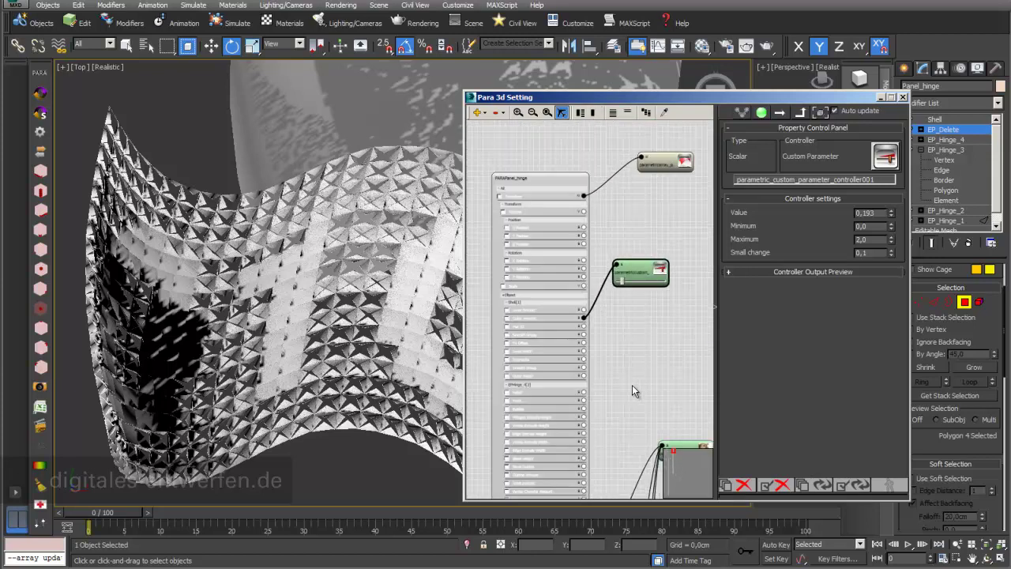
- Reduce the PARAPanel_hinge node to its connected parameters and expand its Transform group
{"action": "left_click", "coordinate": [525, 195]}
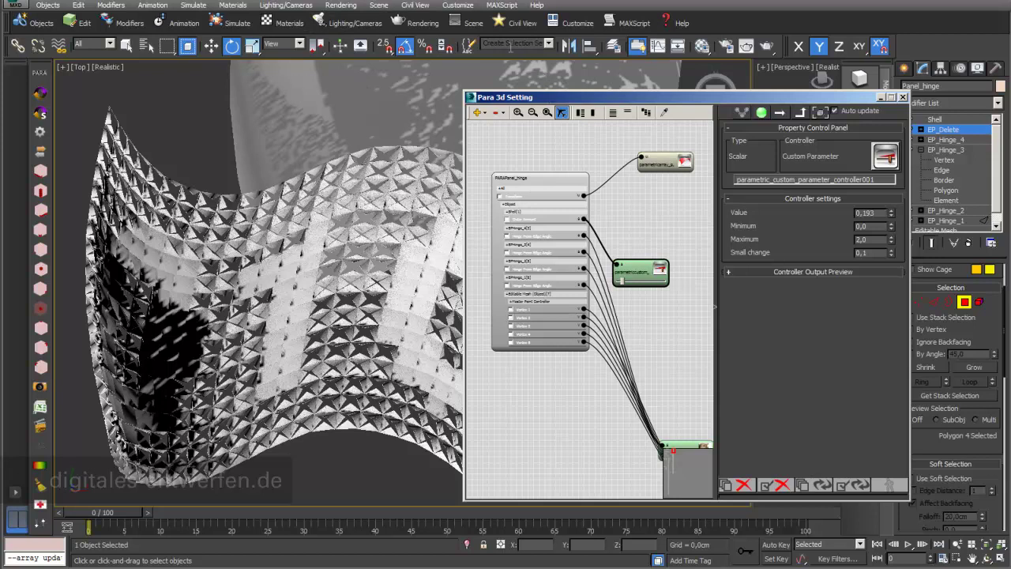
{"action": "left_click_drag", "start_coordinate": [697, 102], "coordinate": [558, 93]}
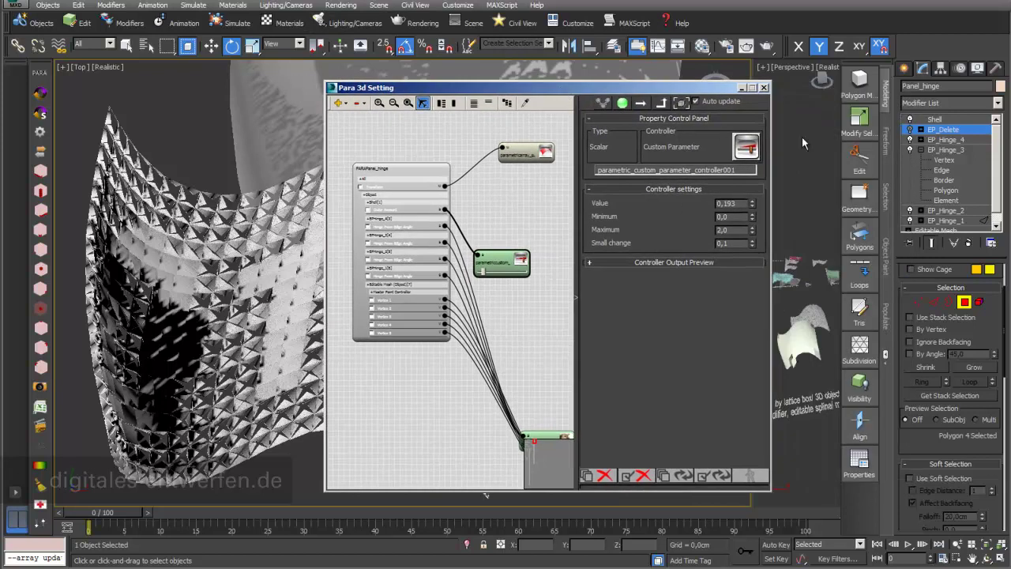
{"action": "left_click", "coordinate": [914, 131]}
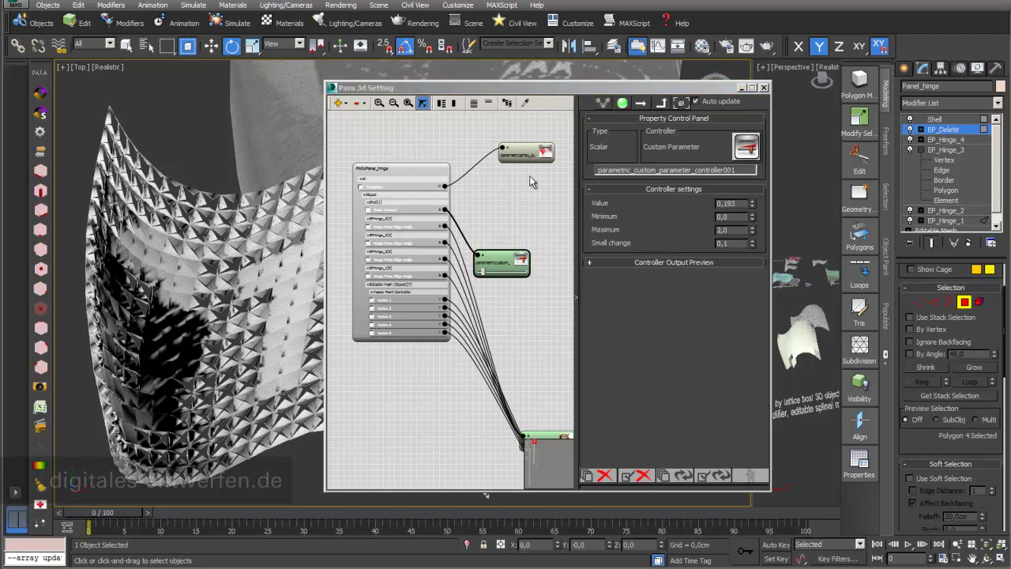
{"action": "left_click", "coordinate": [371, 203]}
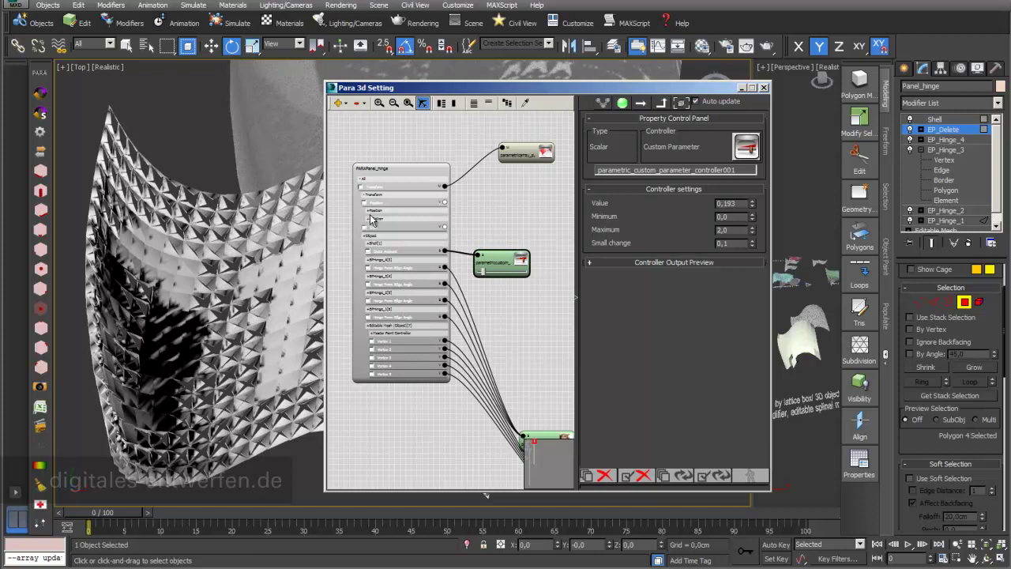
- Compare the node's linked hinge angles and vertices with the panel's modifier stack, expanding EP_Hinge_4 and reaching the Editable Mesh
{"action": "scroll", "coordinate": [509, 314], "scroll_direction": "up", "scroll_amount": 1}
{"action": "middle_click_drag", "start_coordinate": [508, 309], "coordinate": [543, 301]}
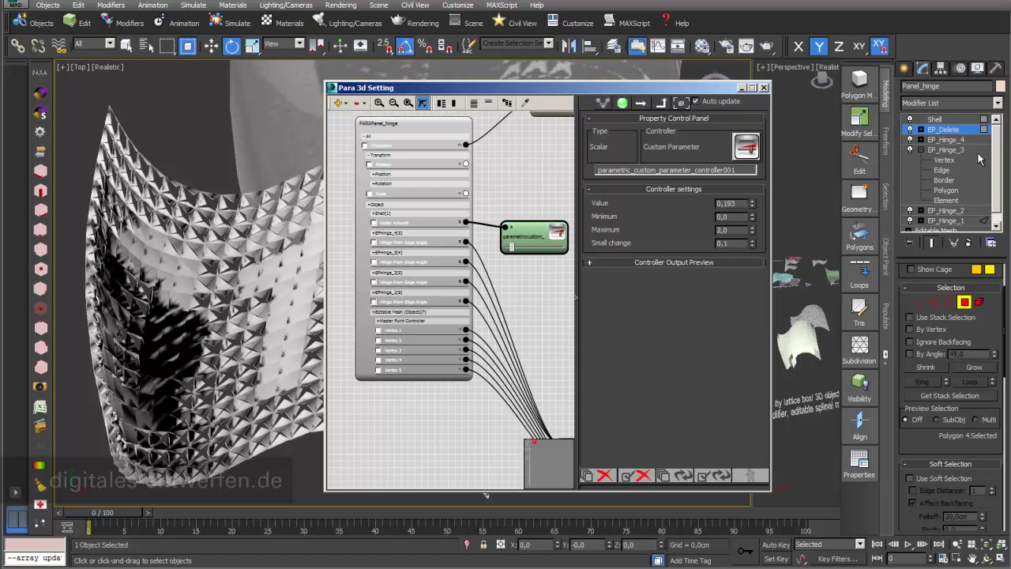
{"action": "left_click", "coordinate": [920, 140]}
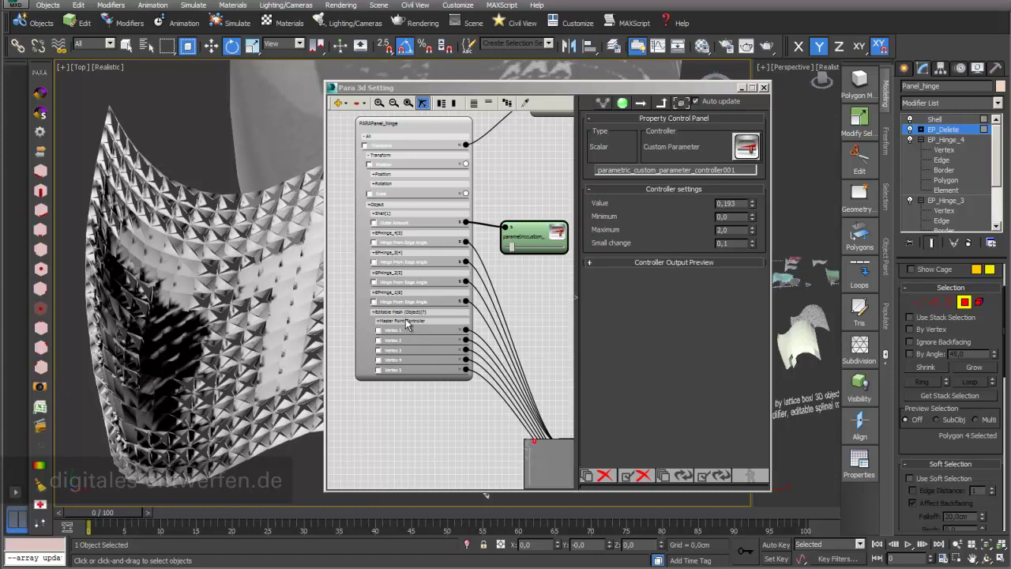
{"action": "left_click_drag", "start_coordinate": [997, 184], "coordinate": [998, 213]}
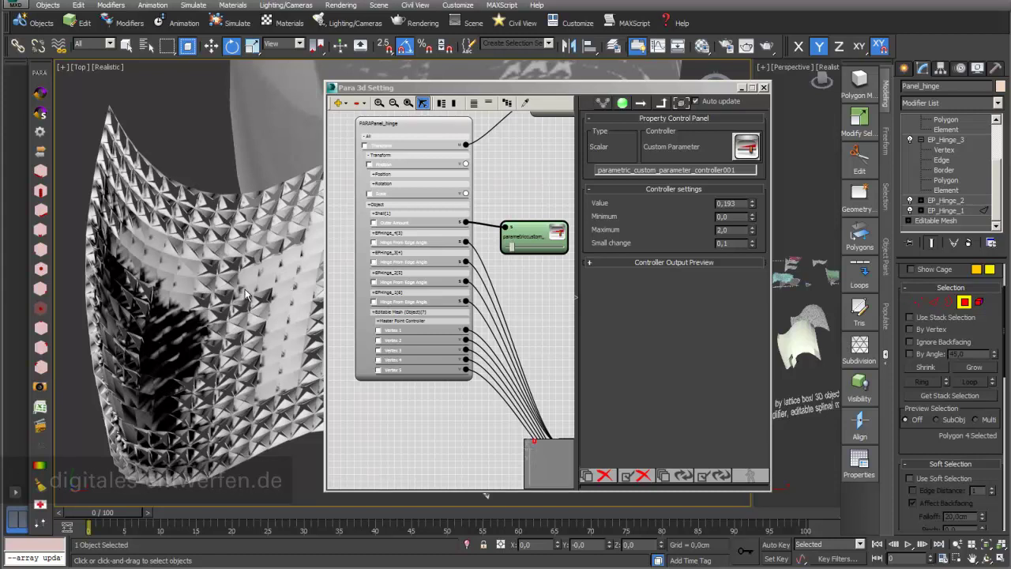
- Move the Para 3d settings window aside and examine the hinged panels on the surface up close
{"action": "left_click_drag", "start_coordinate": [561, 89], "coordinate": [675, 83]}
{"action": "middle_click_drag", "start_coordinate": [379, 320], "coordinate": [290, 298]}
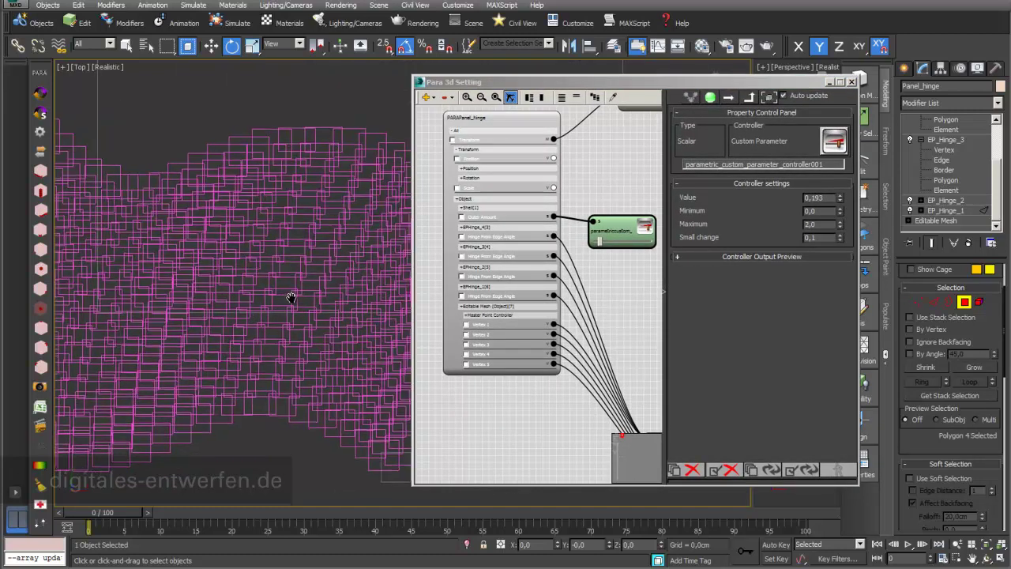
{"action": "scroll", "coordinate": [291, 298], "scroll_direction": "up", "scroll_amount": 3}
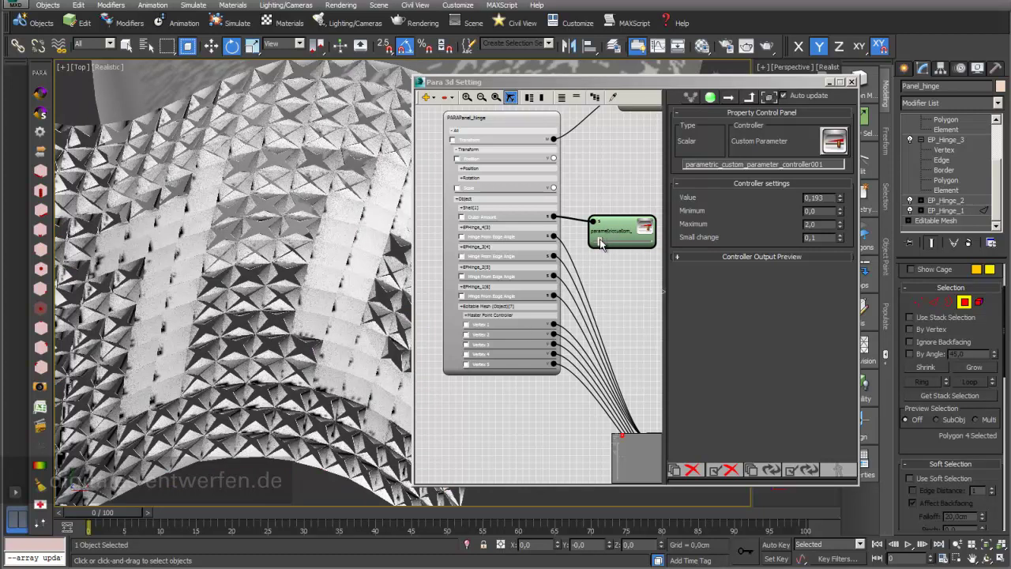
- Inspect the hinged panels up close and raise the custom parameter that drives their Shell outer amount
{"action": "scroll", "coordinate": [355, 294], "scroll_direction": "up", "scroll_amount": 5}
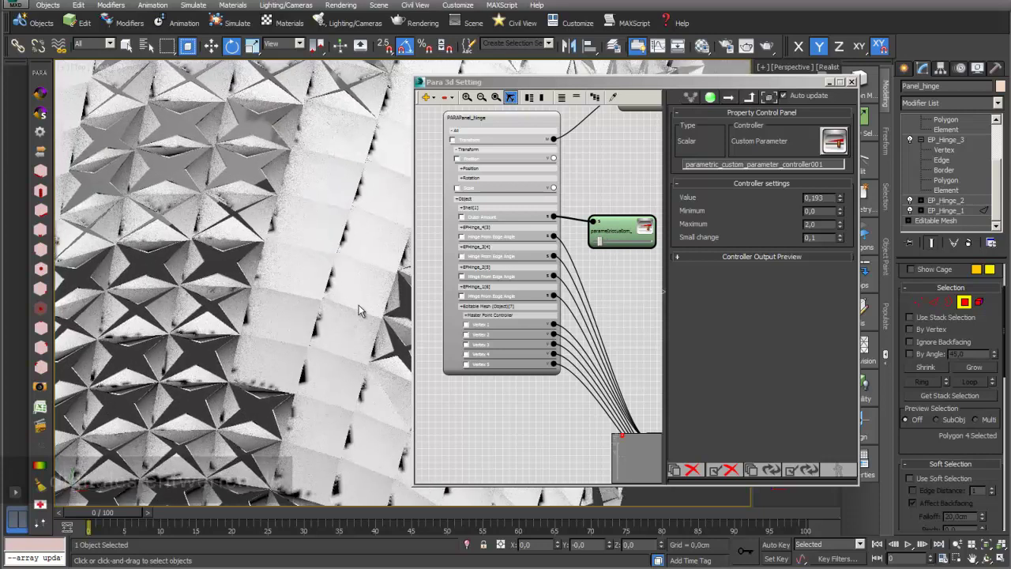
{"action": "scroll", "coordinate": [359, 305], "scroll_direction": "down", "scroll_amount": 3}
{"action": "scroll", "coordinate": [253, 294], "scroll_direction": "up", "scroll_amount": 5}
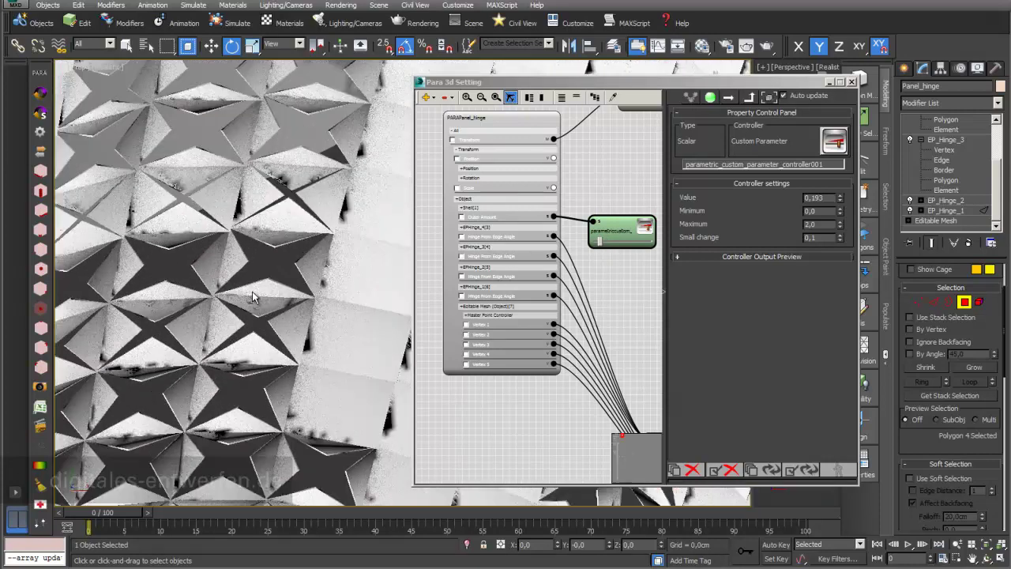
{"action": "left_click_drag", "start_coordinate": [599, 247], "coordinate": [628, 248]}
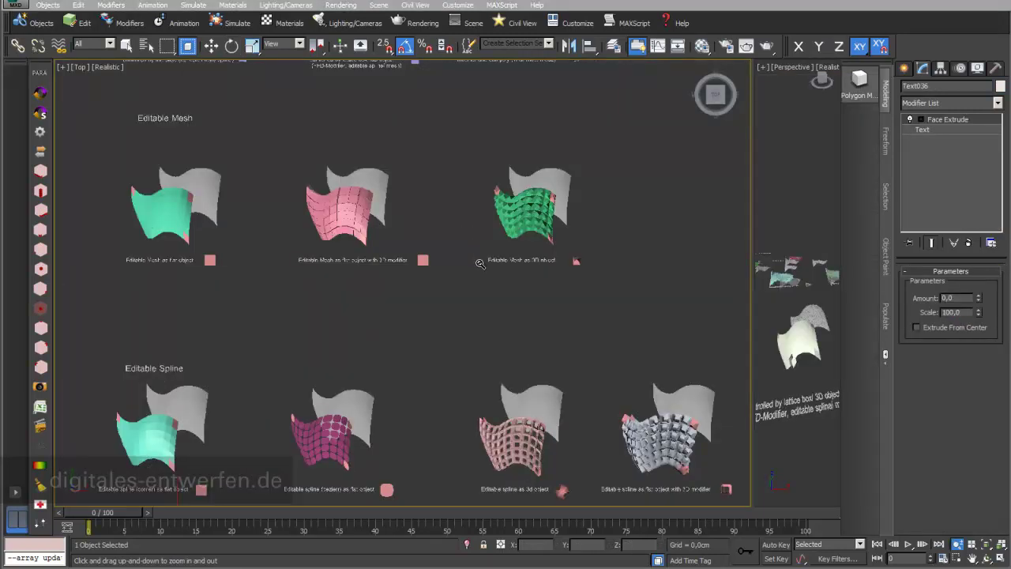
- Look over the example rows for Editable Mesh, Editable Spline and 3D objects with an FFD modifier, ending at the Editable Mesh row
{"action": "left_click", "coordinate": [973, 559]}
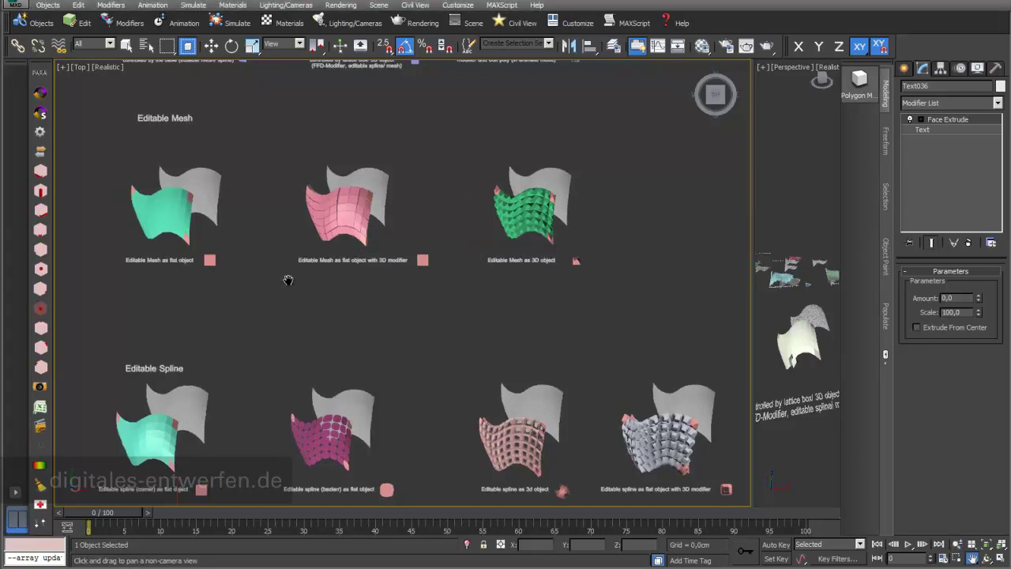
{"action": "left_click_drag", "start_coordinate": [323, 348], "coordinate": [304, 150]}
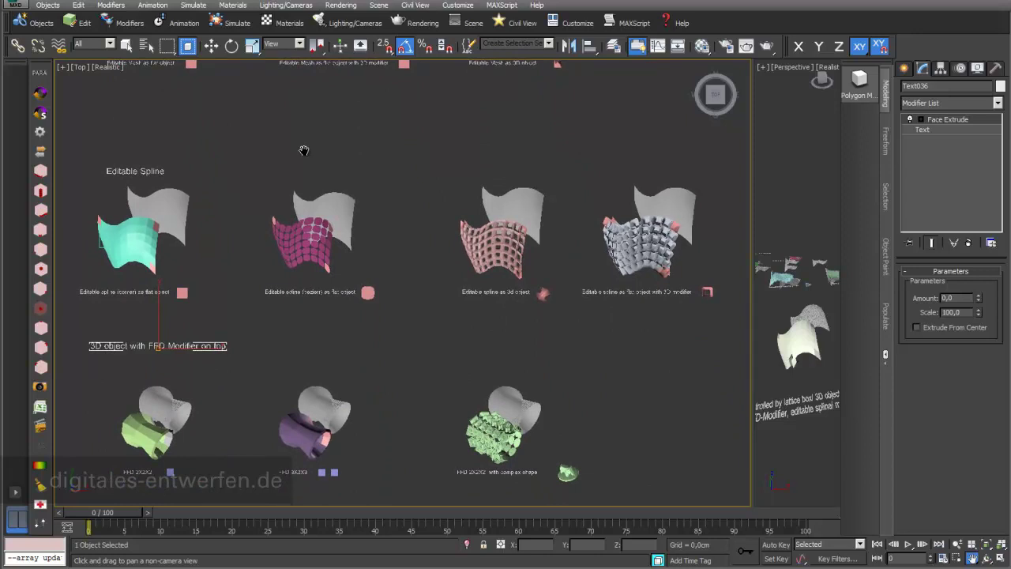
{"action": "left_click_drag", "start_coordinate": [304, 151], "coordinate": [306, 150]}
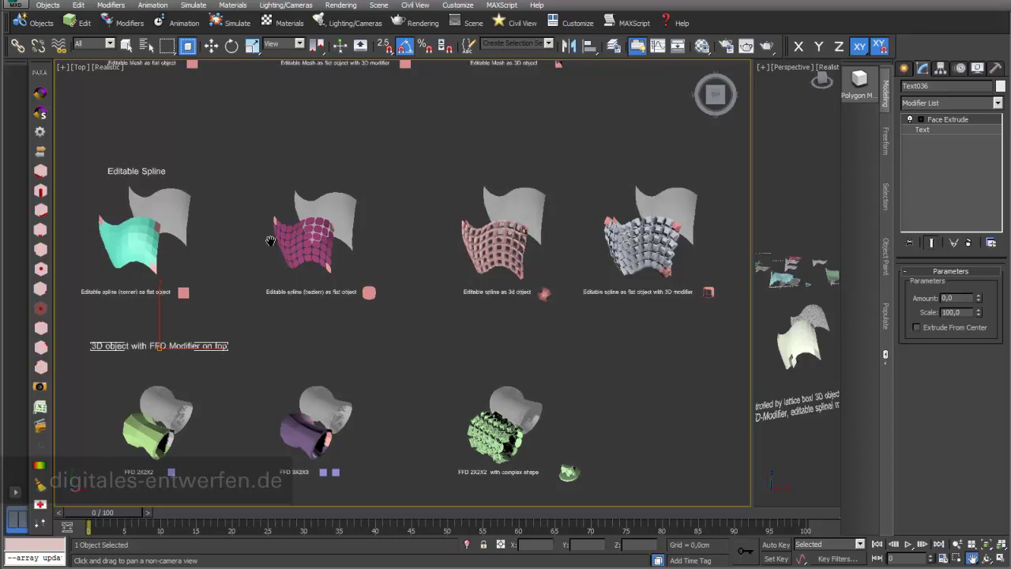
{"action": "left_click_drag", "start_coordinate": [269, 177], "coordinate": [343, 401]}
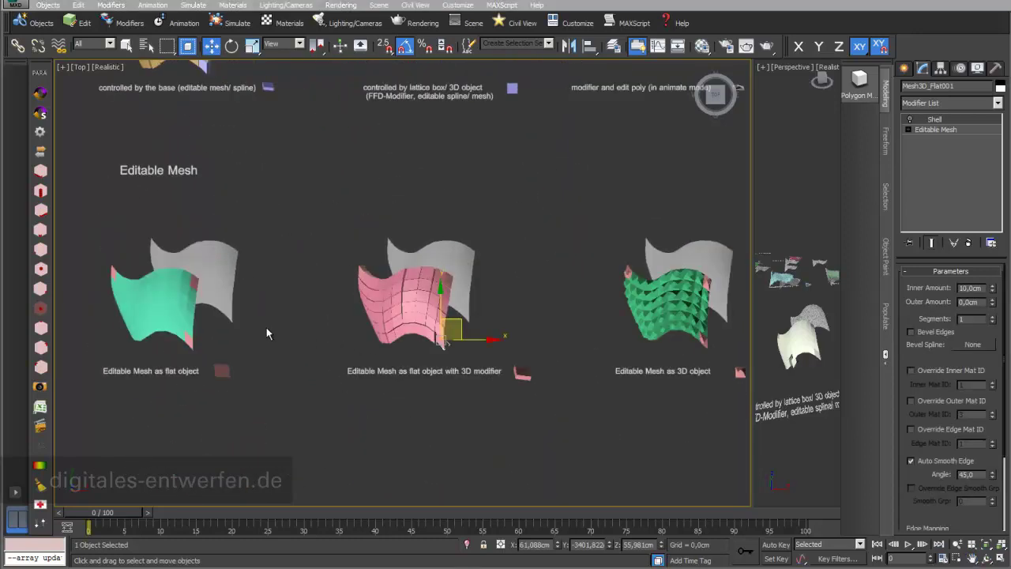
- Select the source panel of the "Editable Mesh as flat object" example, rotate it to show its front face, and compare it with the surface
{"action": "scroll", "coordinate": [265, 332], "scroll_direction": "up", "scroll_amount": 5}
{"action": "middle_click_drag", "start_coordinate": [265, 332], "coordinate": [550, 292]}
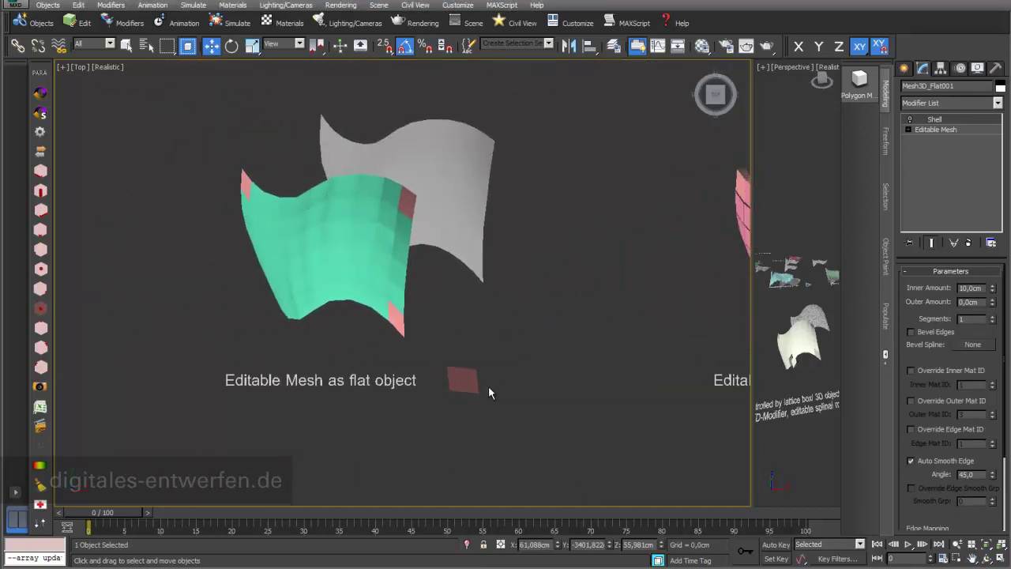
{"action": "left_click", "coordinate": [455, 378]}
{"action": "scroll", "coordinate": [524, 365], "scroll_direction": "up", "scroll_amount": 5}
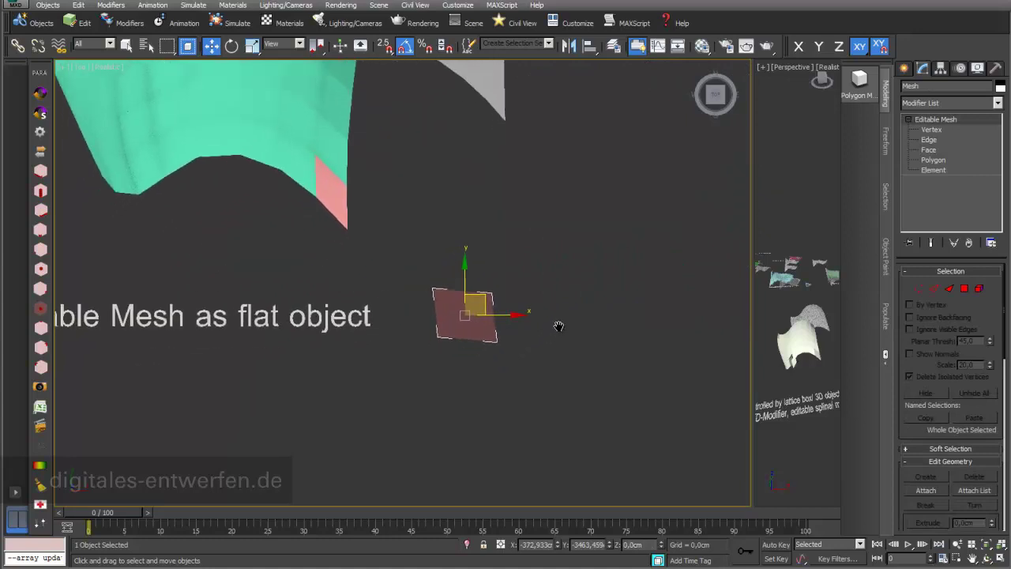
{"action": "scroll", "coordinate": [560, 329], "scroll_direction": "up", "scroll_amount": 2}
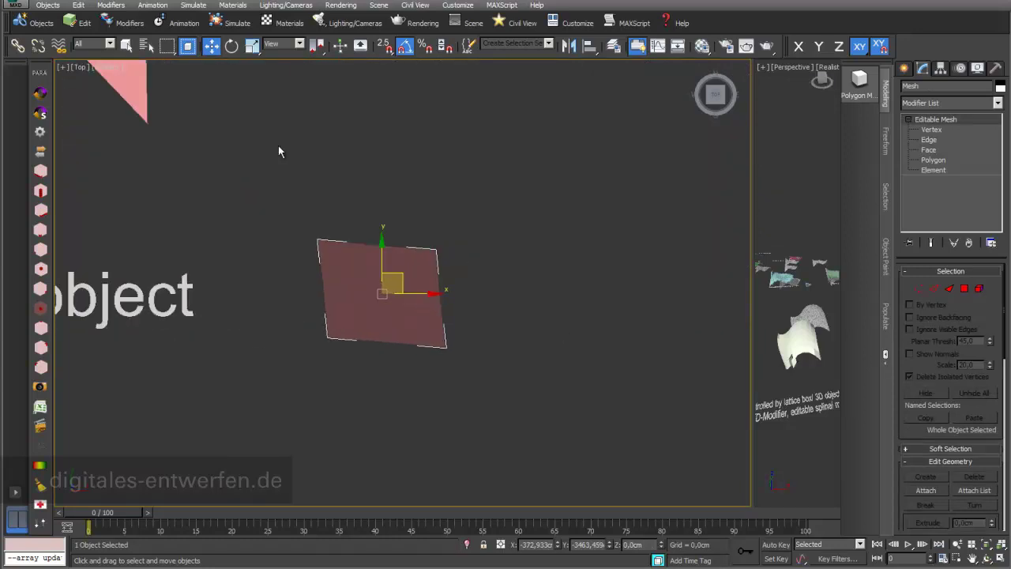
{"action": "left_click", "coordinate": [231, 46]}
{"action": "mouse_move", "coordinate": [399, 272]}
{"action": "left_mouse_down"}
{"action": "mouse_move", "coordinate": [327, 316]}
{"action": "mouse_move", "coordinate": [350, 327]}
{"action": "mouse_move", "coordinate": [394, 300]}
{"action": "mouse_move", "coordinate": [382, 260]}
{"action": "mouse_move", "coordinate": [368, 300]}
{"action": "mouse_move", "coordinate": [357, 271]}
{"action": "left_mouse_up"}
{"action": "middle_click_drag", "start_coordinate": [291, 229], "coordinate": [440, 325]}
{"action": "middle_click_drag", "start_coordinate": [429, 243], "coordinate": [508, 345]}
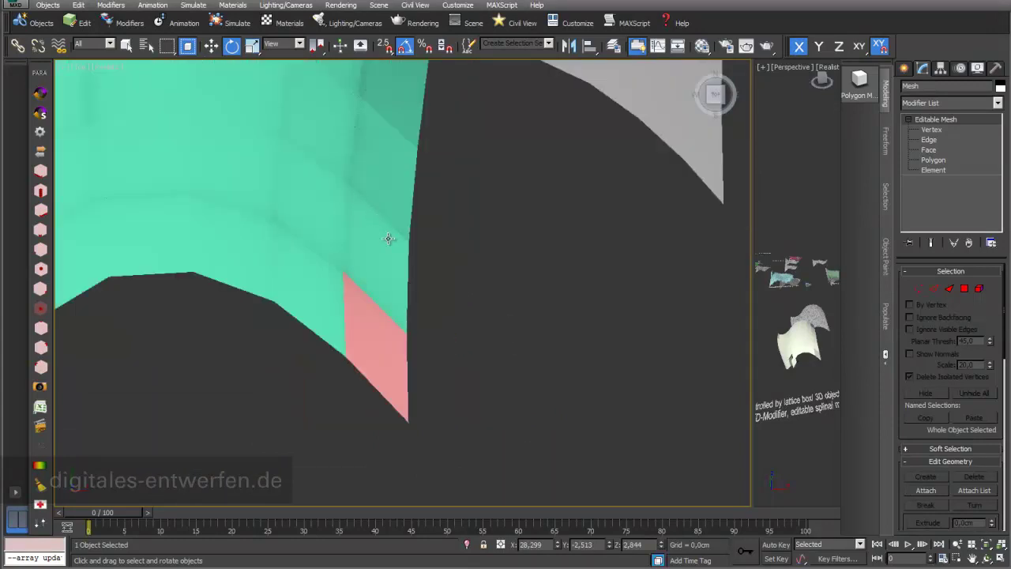
{"action": "middle_click_drag", "start_coordinate": [559, 394], "coordinate": [444, 194]}
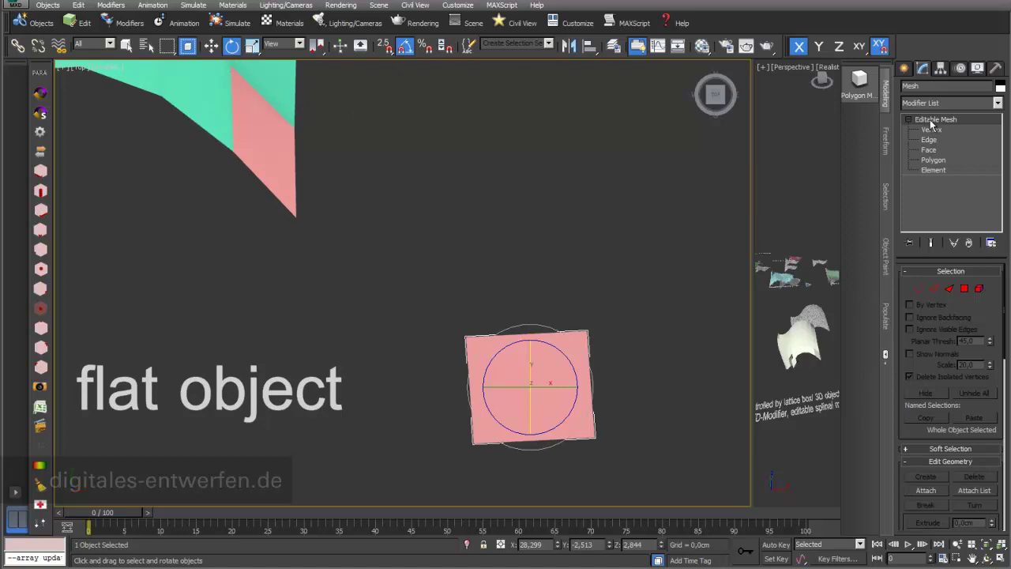
{"action": "left_click", "coordinate": [998, 102]}
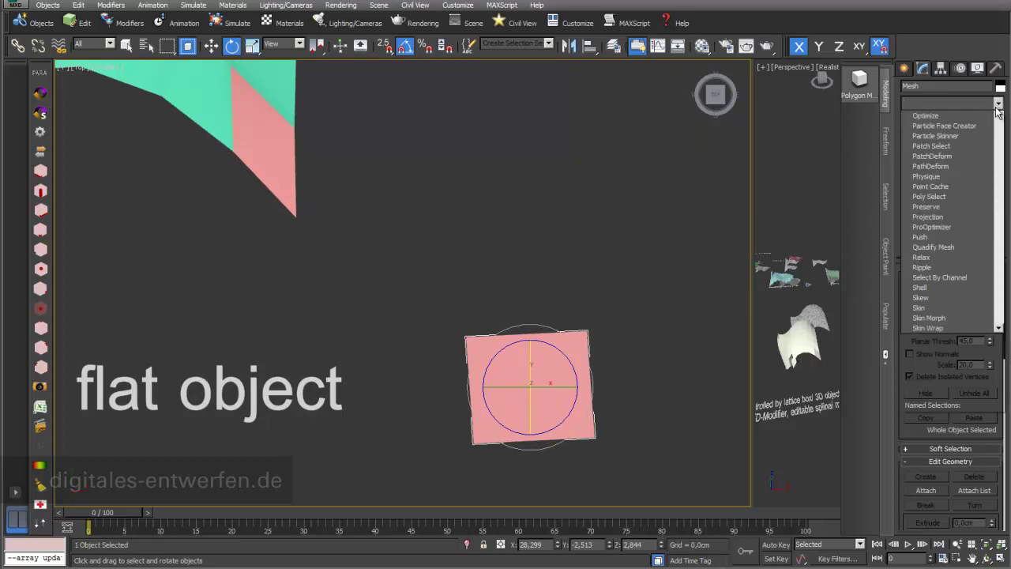
{"action": "scroll", "coordinate": [1000, 156], "scroll_direction": "down", "scroll_amount": 2}
{"action": "scroll", "coordinate": [1000, 156], "scroll_direction": "down", "scroll_amount": 2}
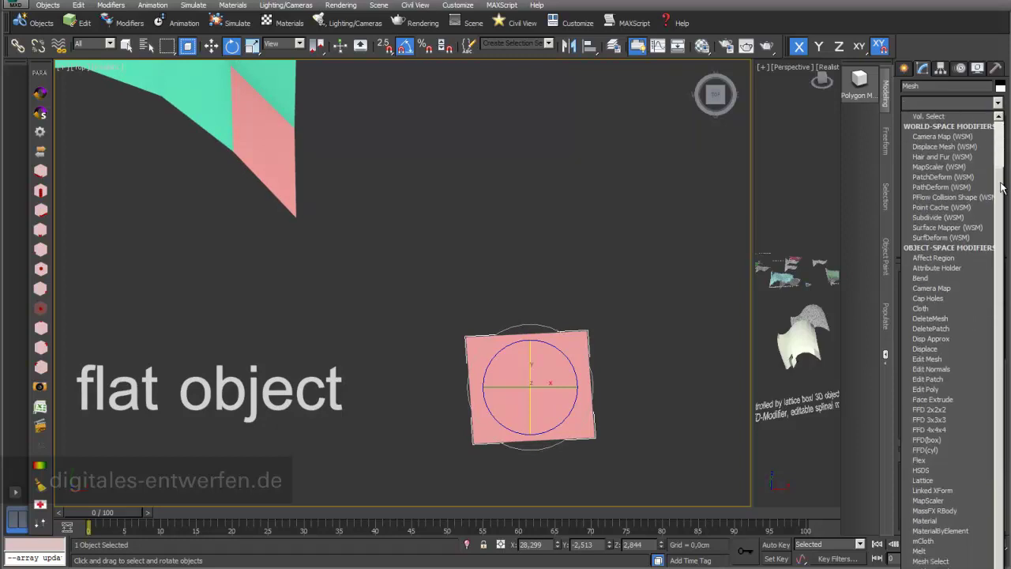
{"action": "left_click", "coordinate": [967, 354]}
{"action": "left_click", "coordinate": [969, 243]}
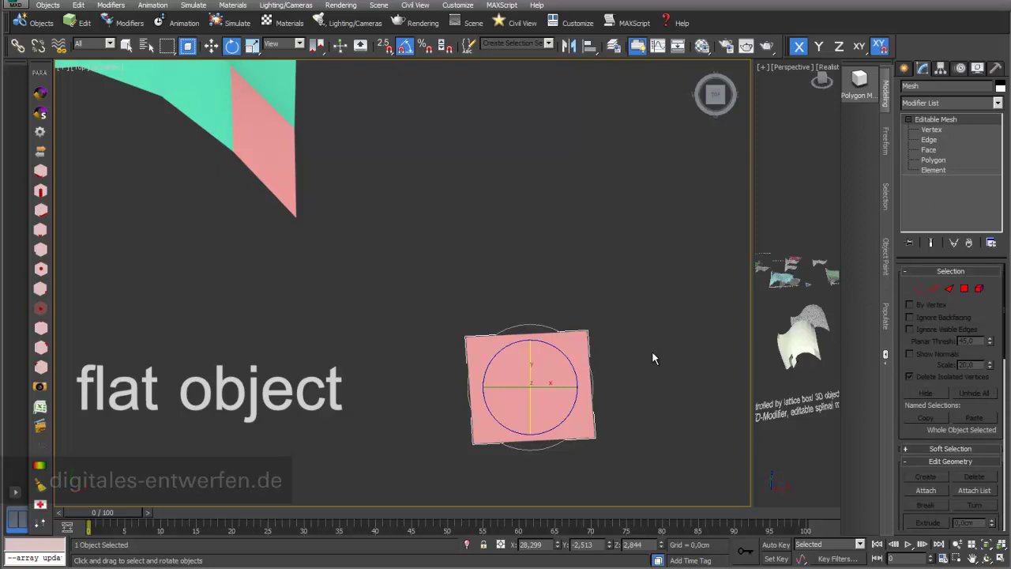
- Select the source panel of the "Editable Mesh as flat object with 3D modifier" example and toggle its Shell modifier
{"action": "scroll", "coordinate": [646, 263], "scroll_direction": "down", "scroll_amount": 3}
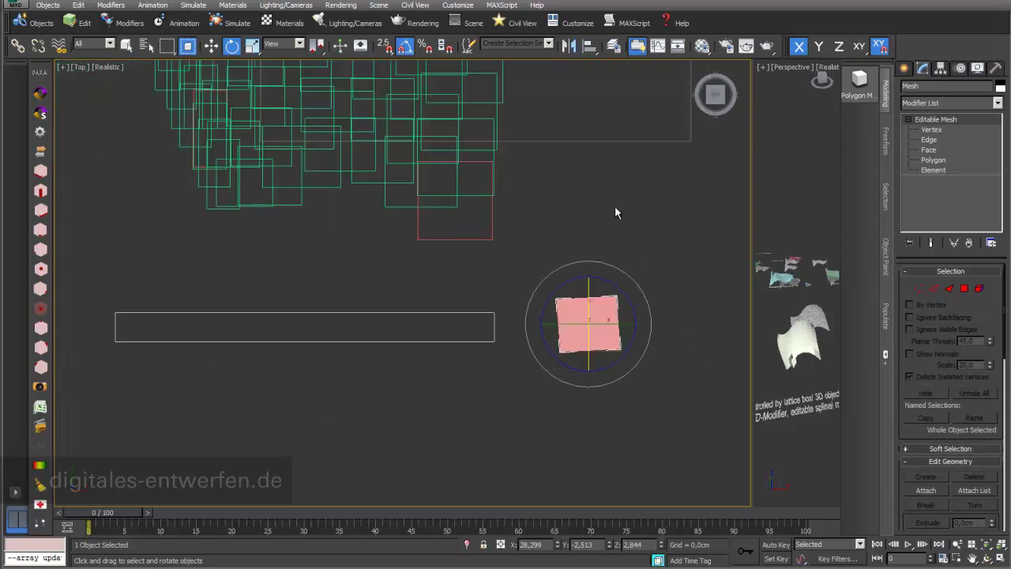
{"action": "middle_click_drag", "start_coordinate": [603, 230], "coordinate": [361, 247]}
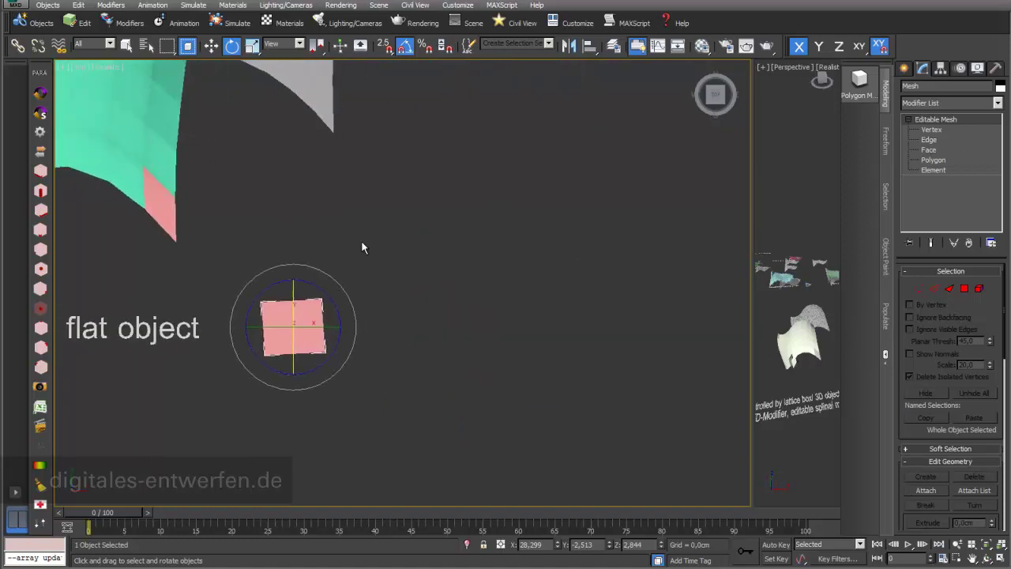
{"action": "middle_click_drag", "start_coordinate": [545, 274], "coordinate": [260, 297]}
{"action": "middle_click_drag", "start_coordinate": [699, 300], "coordinate": [357, 300]}
{"action": "left_click", "coordinate": [216, 54]}
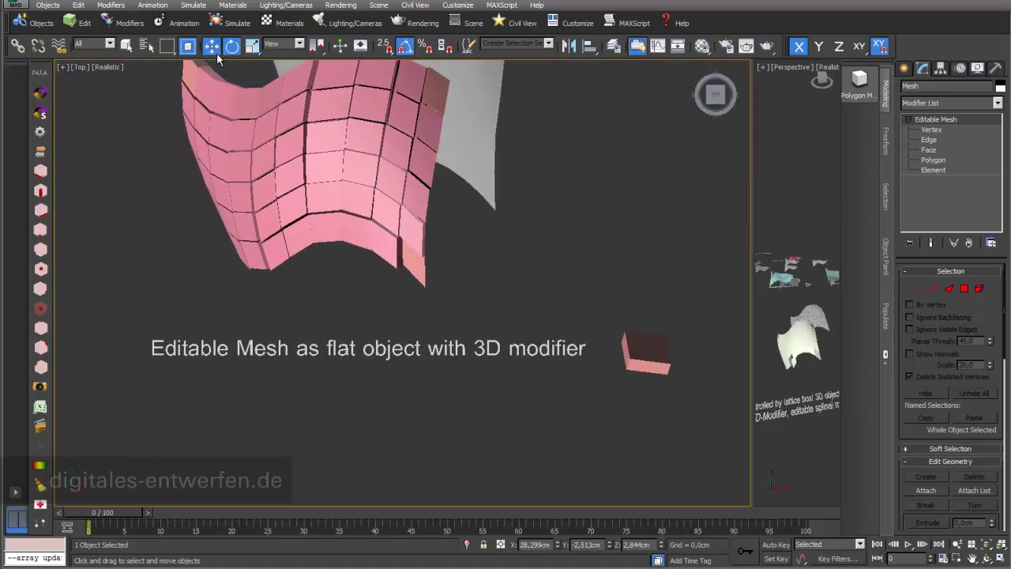
{"action": "left_click", "coordinate": [646, 355]}
{"action": "left_click", "coordinate": [910, 120]}
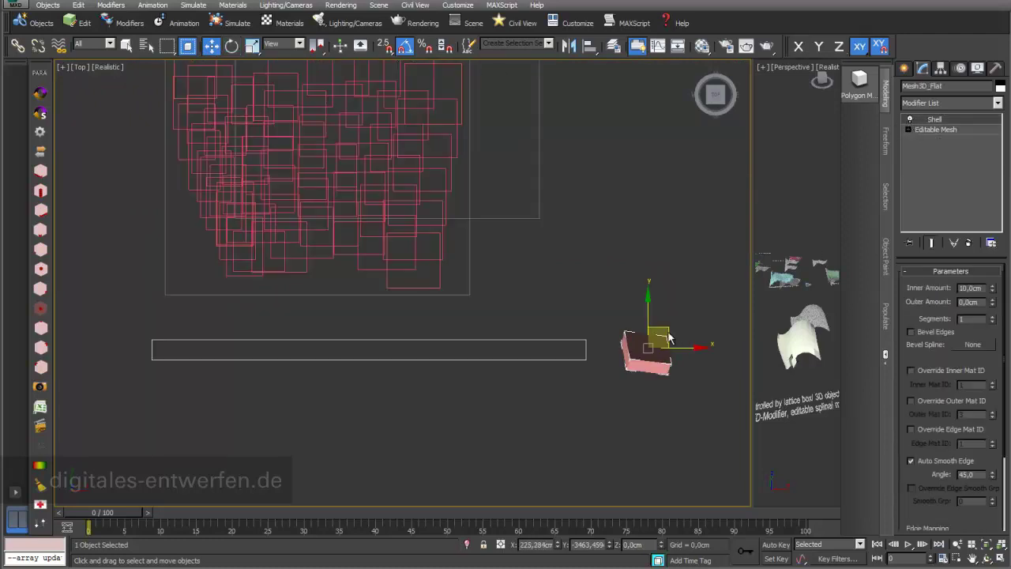
- Examine the pink shelled surface and select one of the panels along its upper edge
{"action": "middle_click_drag", "start_coordinate": [646, 294], "coordinate": [592, 292]}
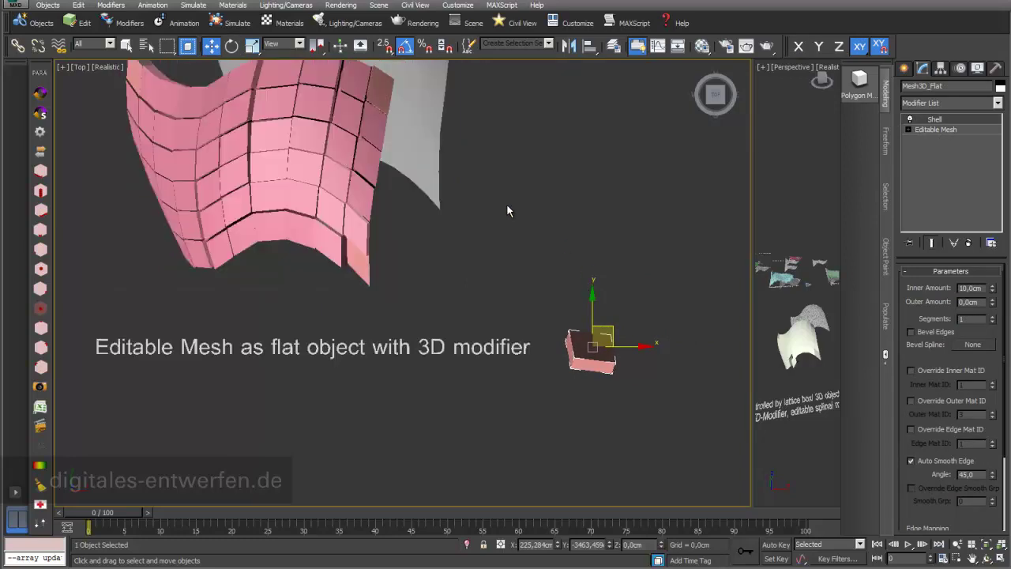
{"action": "middle_click_drag", "start_coordinate": [508, 210], "coordinate": [538, 285]}
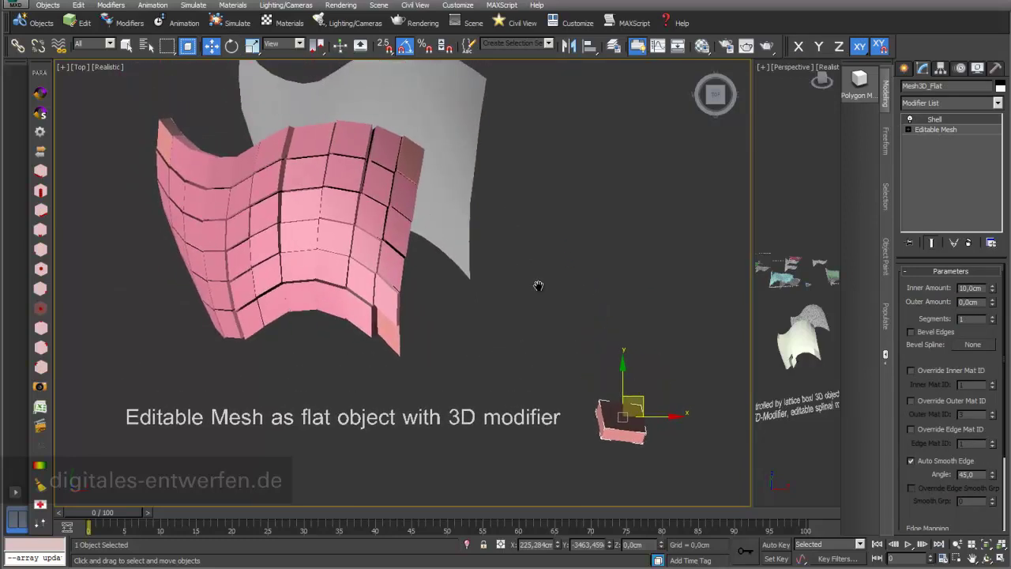
{"action": "left_click", "coordinate": [349, 140]}
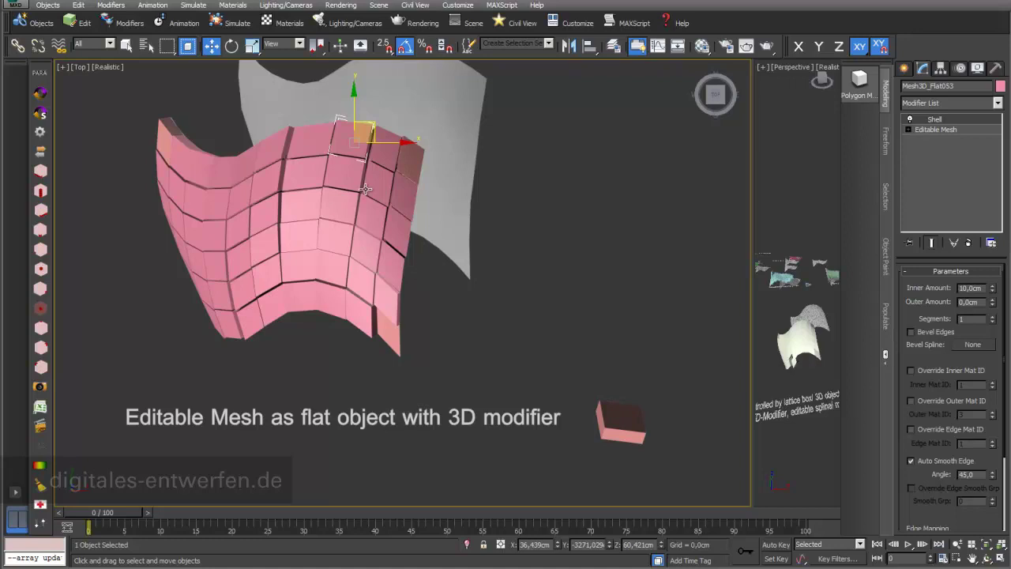
- Select the source panel of the "Editable Mesh as 3D object" example and tilt it to reveal its pyramid-like shape
{"action": "middle_click_drag", "start_coordinate": [597, 324], "coordinate": [226, 282]}
{"action": "middle_click_drag", "start_coordinate": [643, 323], "coordinate": [483, 355]}
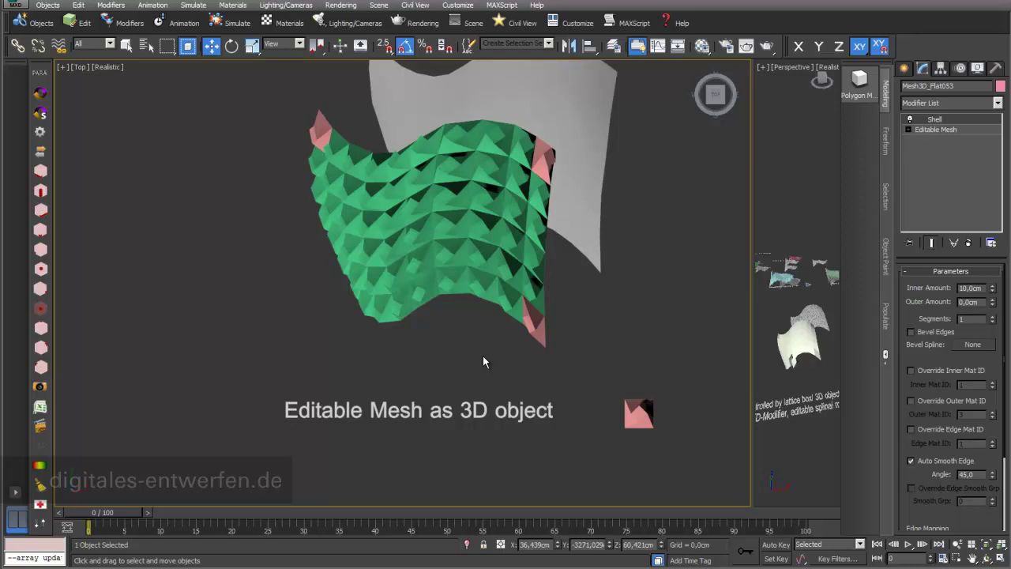
{"action": "left_click", "coordinate": [637, 417]}
{"action": "scroll", "coordinate": [691, 424], "scroll_direction": "up", "scroll_amount": 5}
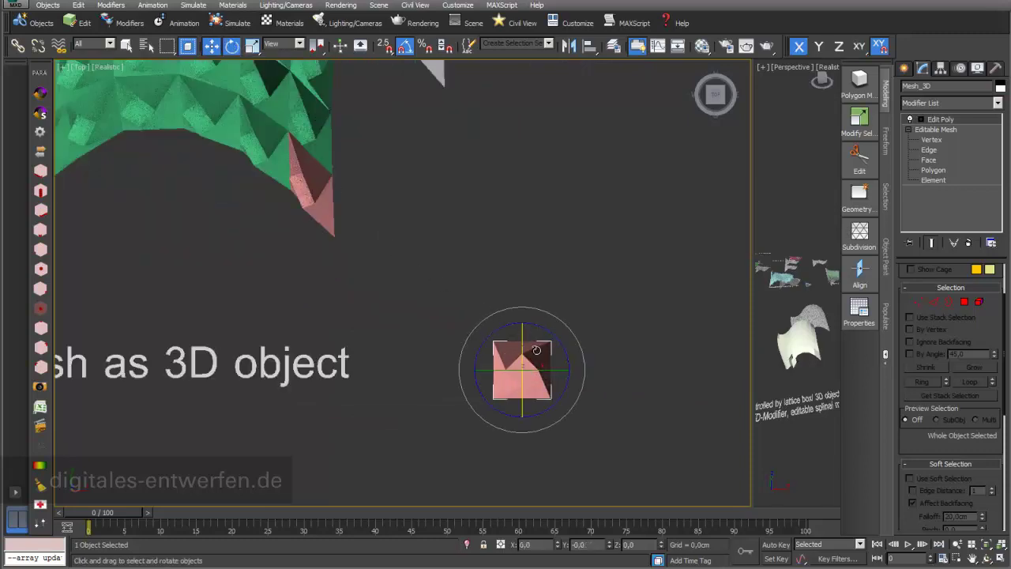
{"action": "key", "text": "e"}
{"action": "left_click_drag", "start_coordinate": [545, 350], "coordinate": [541, 337]}
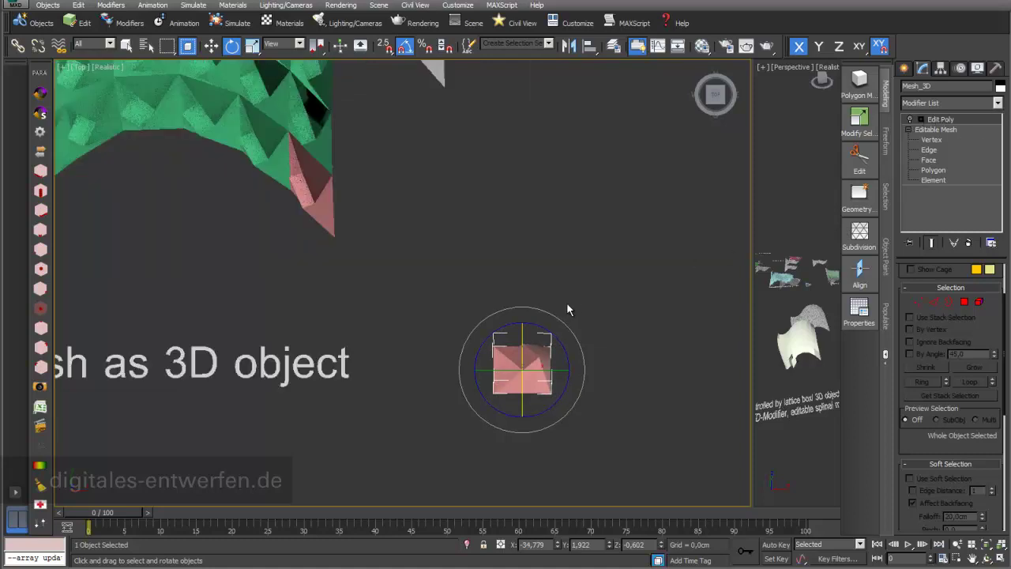
- Enter the Vertex level of the Mesh_3D panel's Editable Mesh and select all its vertices
{"action": "scroll", "coordinate": [553, 315], "scroll_direction": "up", "scroll_amount": 2}
{"action": "scroll", "coordinate": [553, 315], "scroll_direction": "up", "scroll_amount": 1}
{"action": "middle_click_drag", "start_coordinate": [553, 315], "coordinate": [586, 199]}
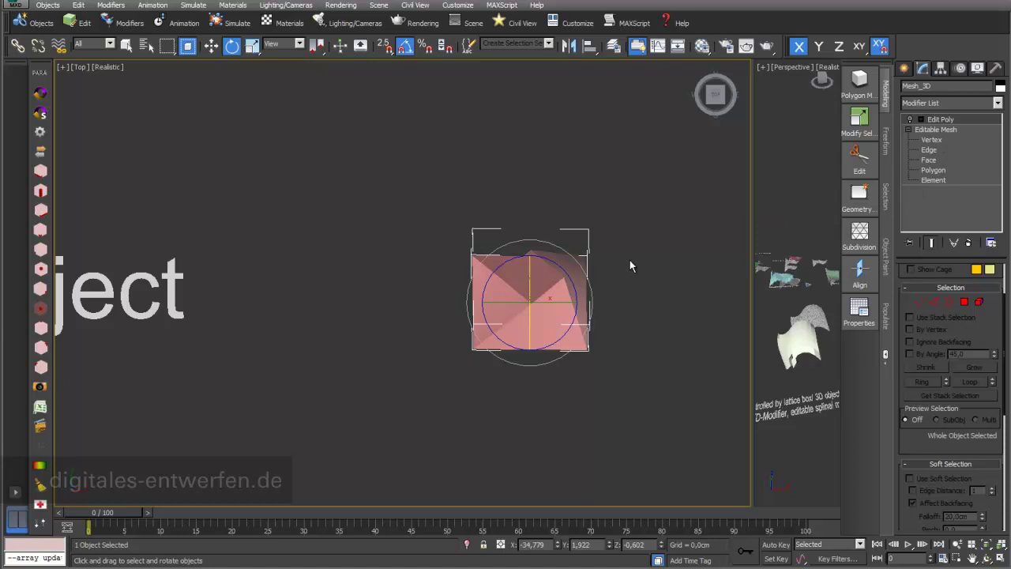
{"action": "left_click", "coordinate": [931, 140]}
{"action": "left_click", "coordinate": [556, 315]}
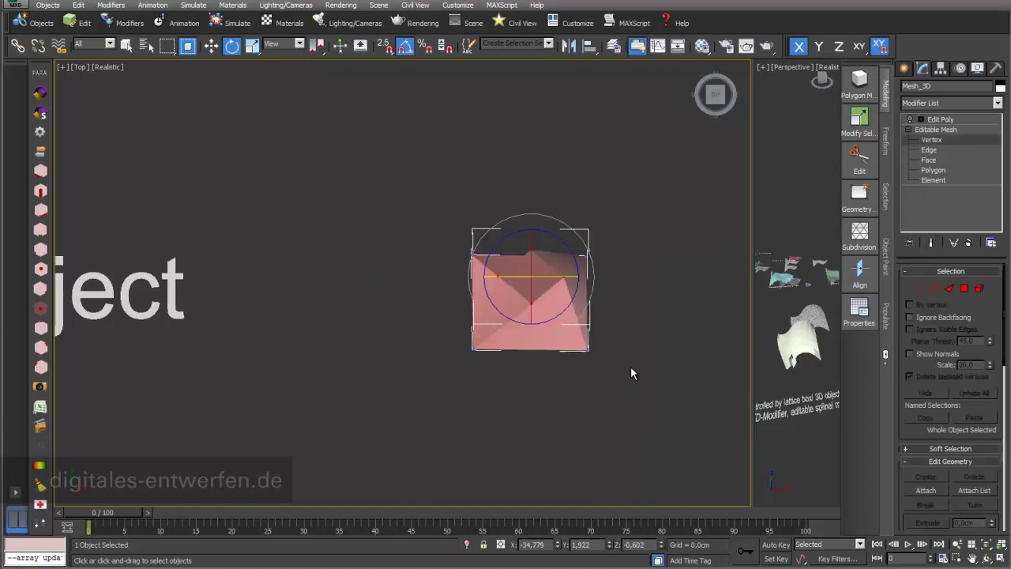
{"action": "left_click_drag", "start_coordinate": [669, 406], "coordinate": [433, 221]}
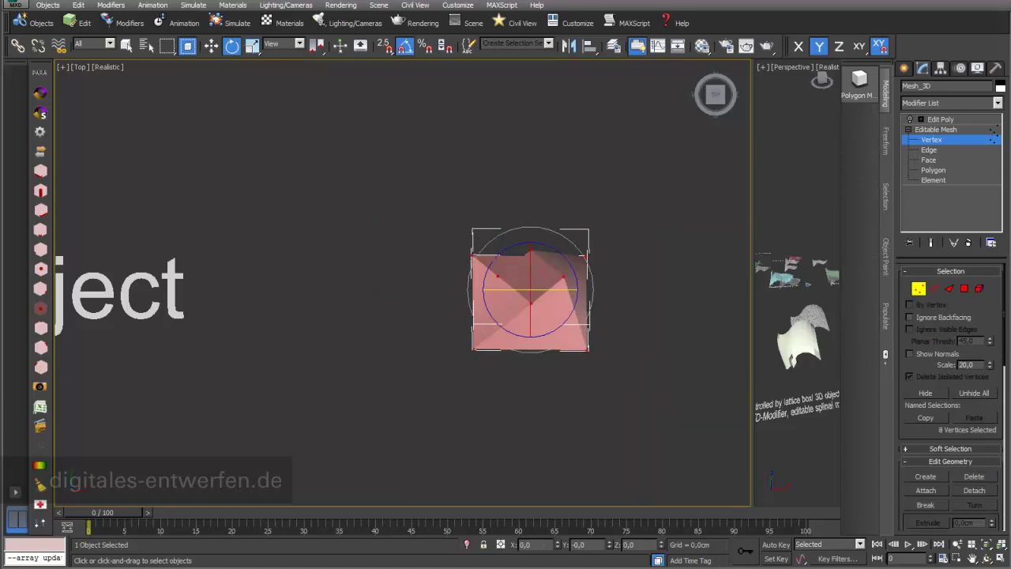
{"action": "scroll", "coordinate": [955, 431], "scroll_direction": "down", "scroll_amount": 2}
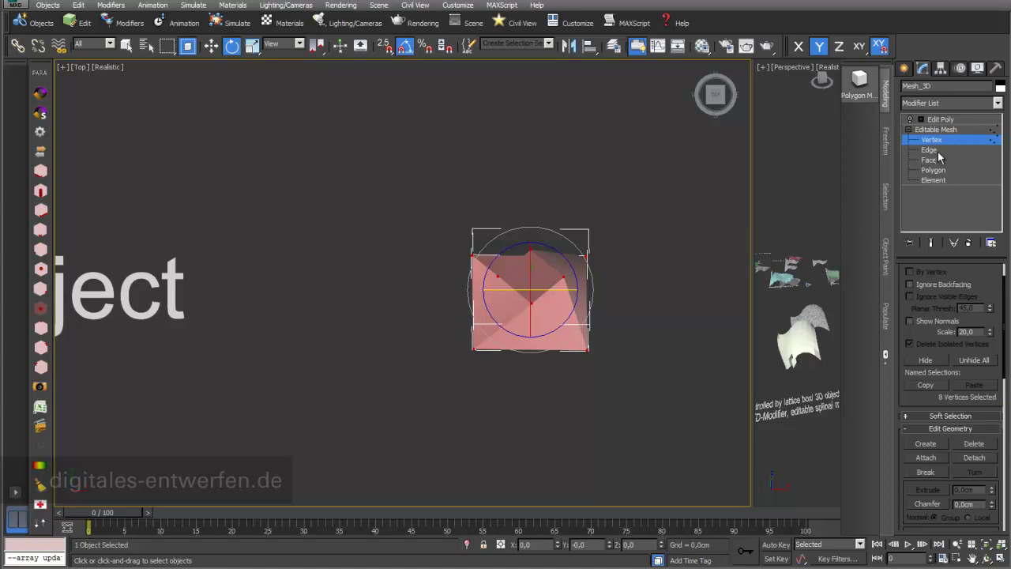
- Return to the panel's Edit Poly modifier and rotate the panel further to expose its opening
{"action": "left_click", "coordinate": [909, 129]}
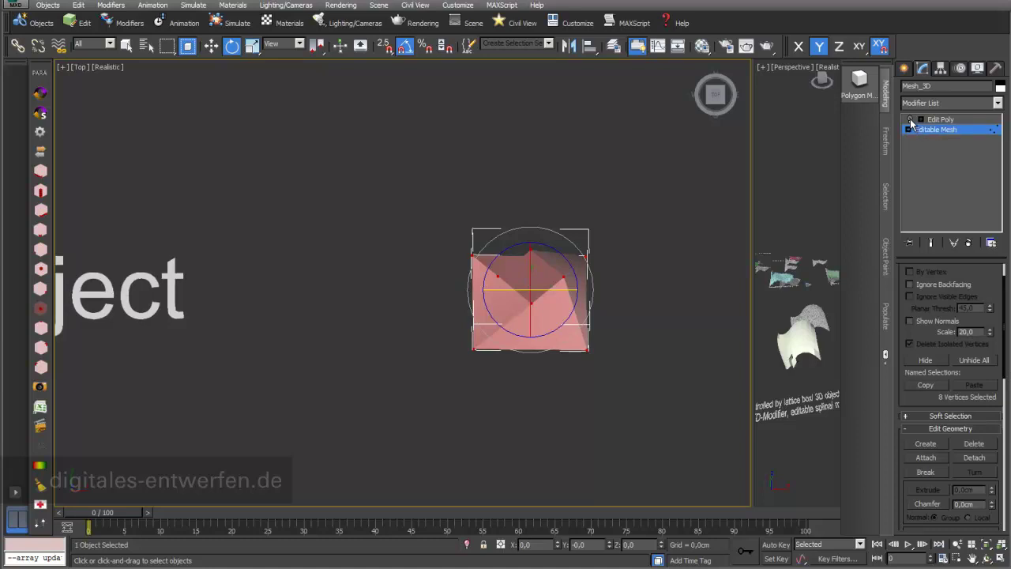
{"action": "left_click", "coordinate": [939, 120]}
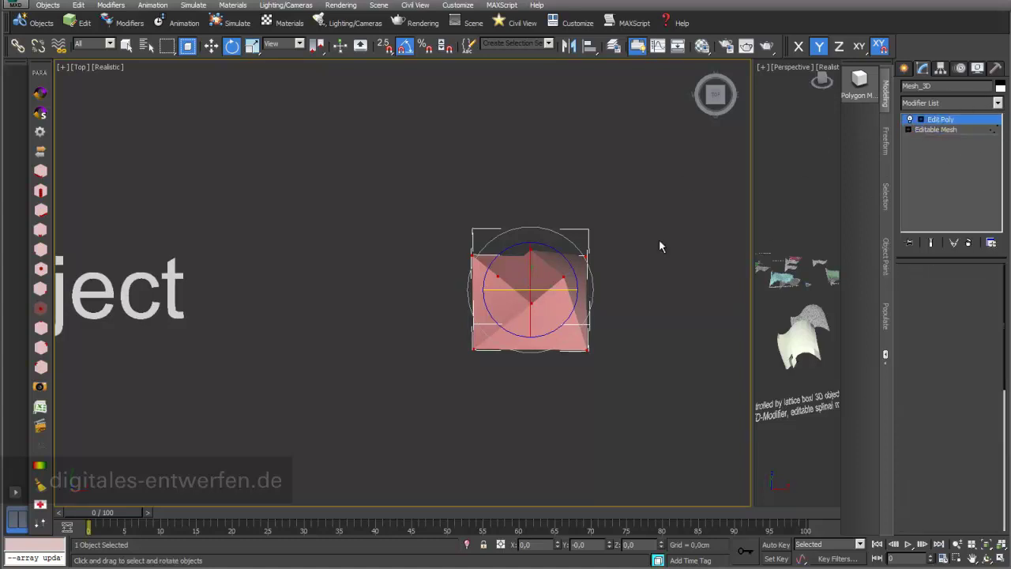
{"action": "left_click_drag", "start_coordinate": [566, 308], "coordinate": [450, 304]}
- Examine the green 3D-panelled surface up close and from several angles in the perspective view
{"action": "middle_click_drag", "start_coordinate": [387, 306], "coordinate": [462, 390]}
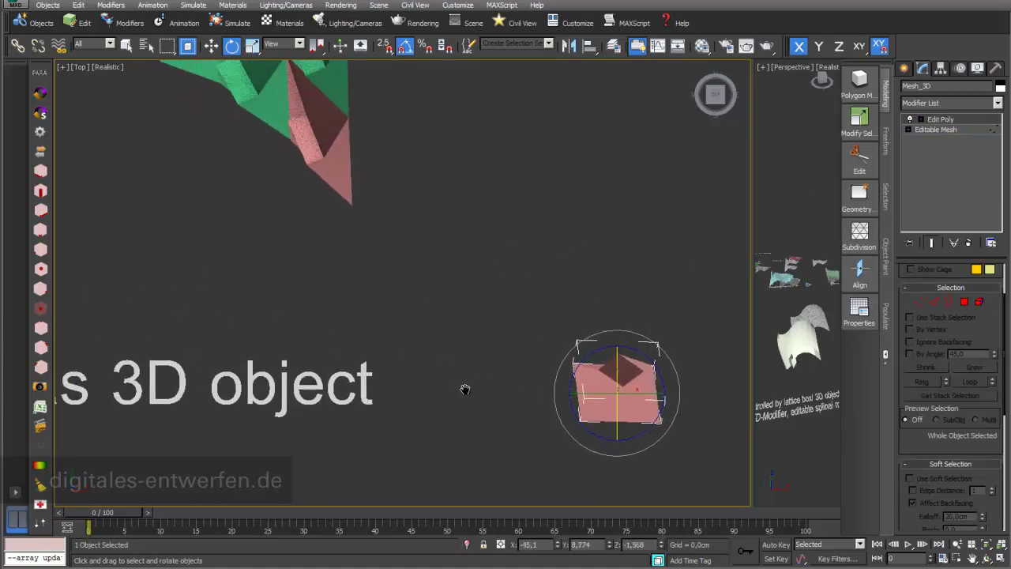
{"action": "middle_click_drag", "start_coordinate": [424, 253], "coordinate": [467, 369]}
{"action": "scroll", "coordinate": [503, 339], "scroll_direction": "up", "scroll_amount": 8}
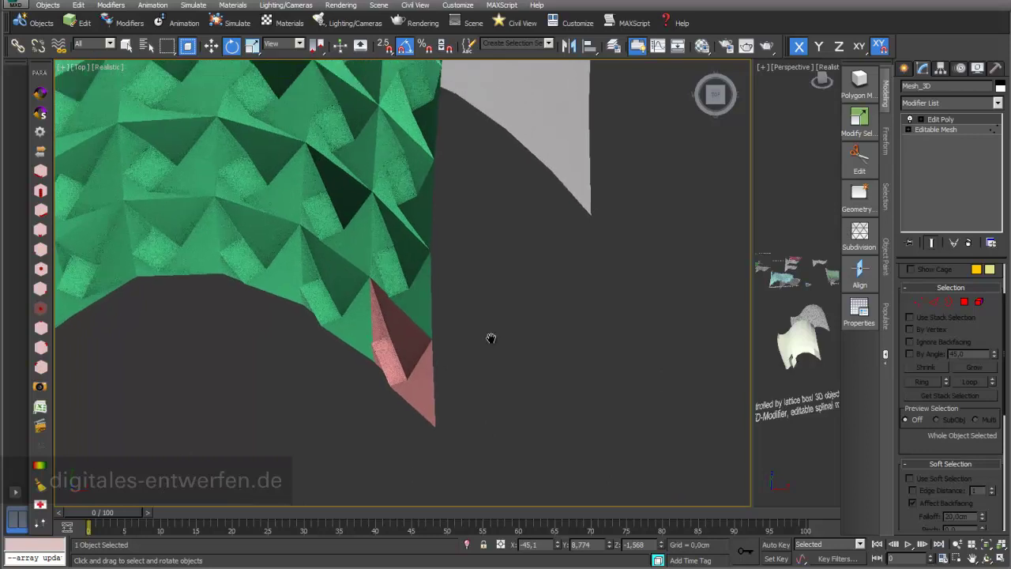
{"action": "scroll", "coordinate": [537, 304], "scroll_direction": "down", "scroll_amount": 3}
{"action": "middle_click_drag", "start_coordinate": [539, 305], "coordinate": [586, 378]}
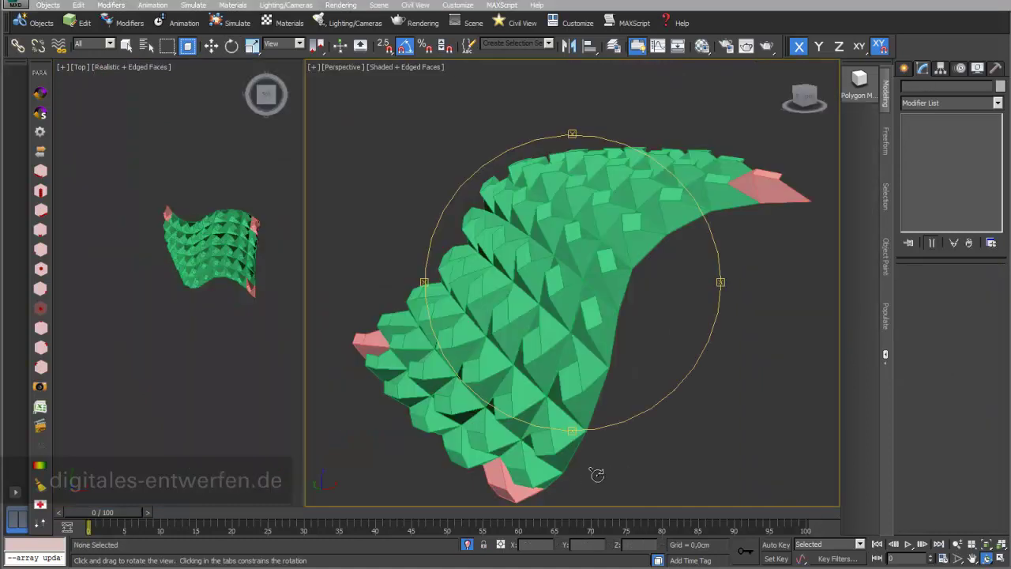
{"action": "left_click_drag", "start_coordinate": [569, 317], "coordinate": [543, 335]}
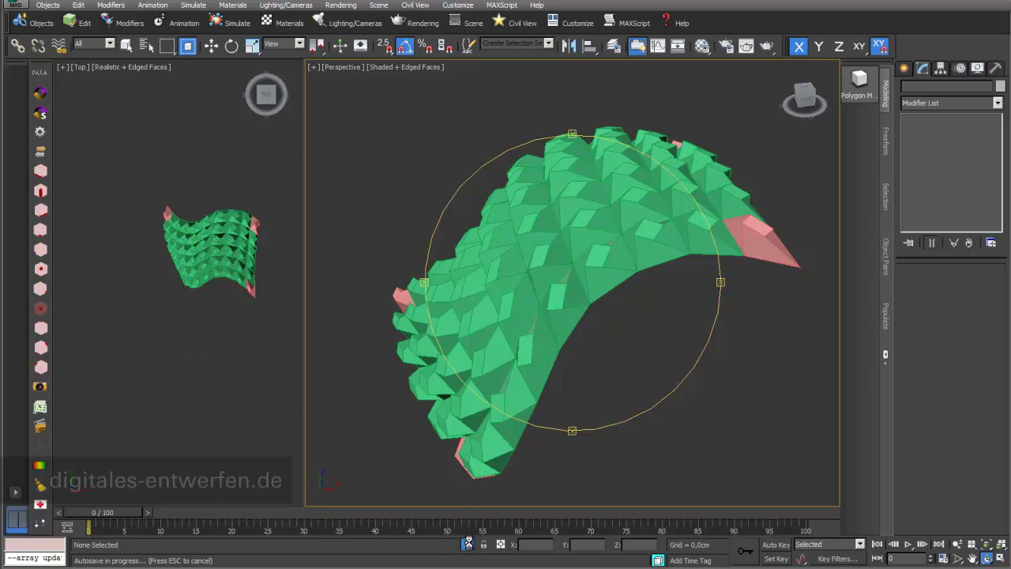
{"action": "key", "text": "q"}
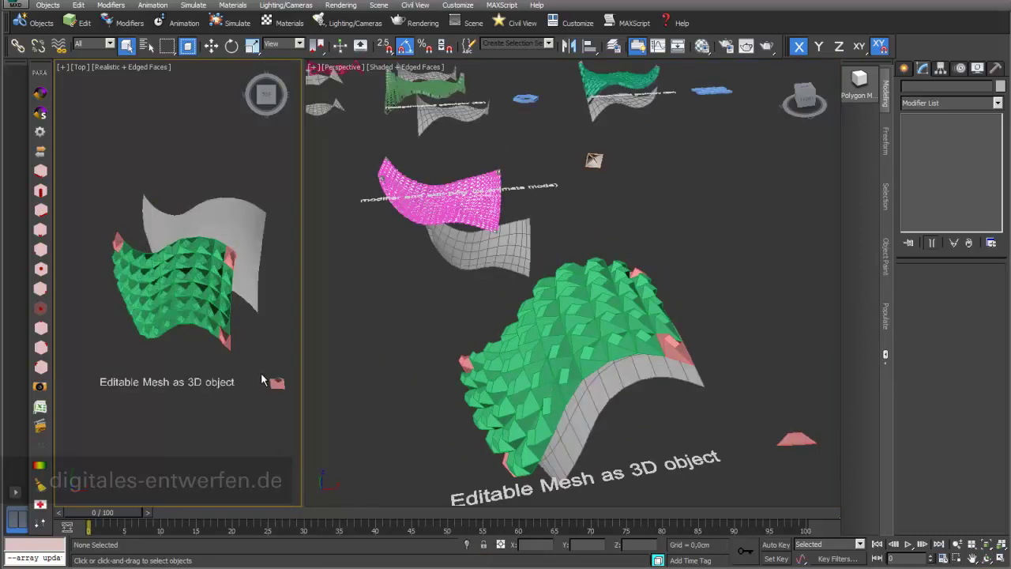
- Select the Mesh_3D source panel and show the PARA_Mesh_3D node's links and settings in the Para 3d Setting window
{"action": "scroll", "coordinate": [262, 374], "scroll_direction": "up", "scroll_amount": 1}
{"action": "middle_click_drag", "start_coordinate": [261, 374], "coordinate": [207, 315]}
{"action": "scroll", "coordinate": [234, 330], "scroll_direction": "up", "scroll_amount": 4}
{"action": "left_click", "coordinate": [230, 315]}
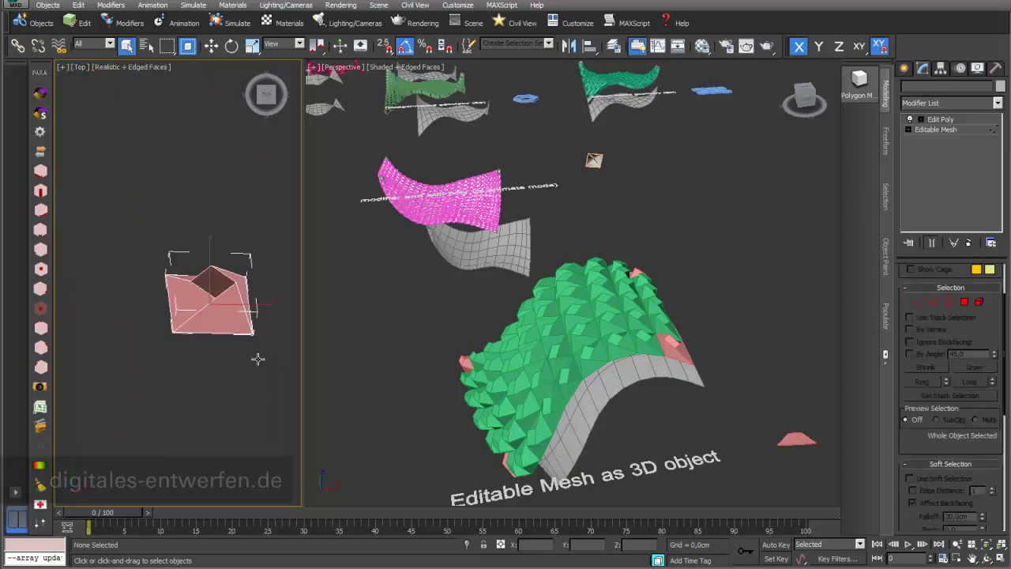
{"action": "left_click_drag", "start_coordinate": [491, 568], "coordinate": [534, 133]}
{"action": "left_click", "coordinate": [467, 275]}
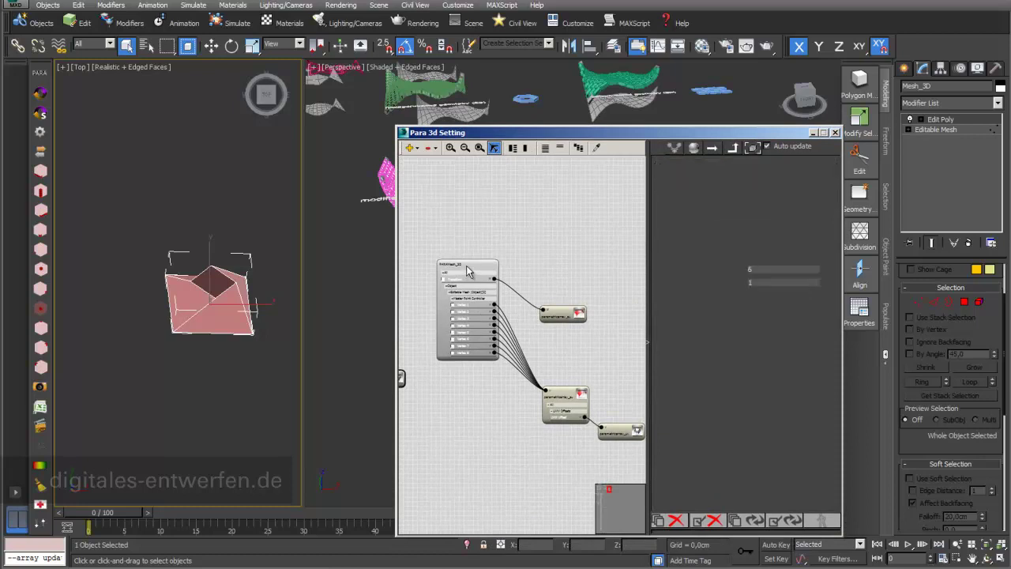
{"action": "middle_click_drag", "start_coordinate": [544, 264], "coordinate": [543, 211]}
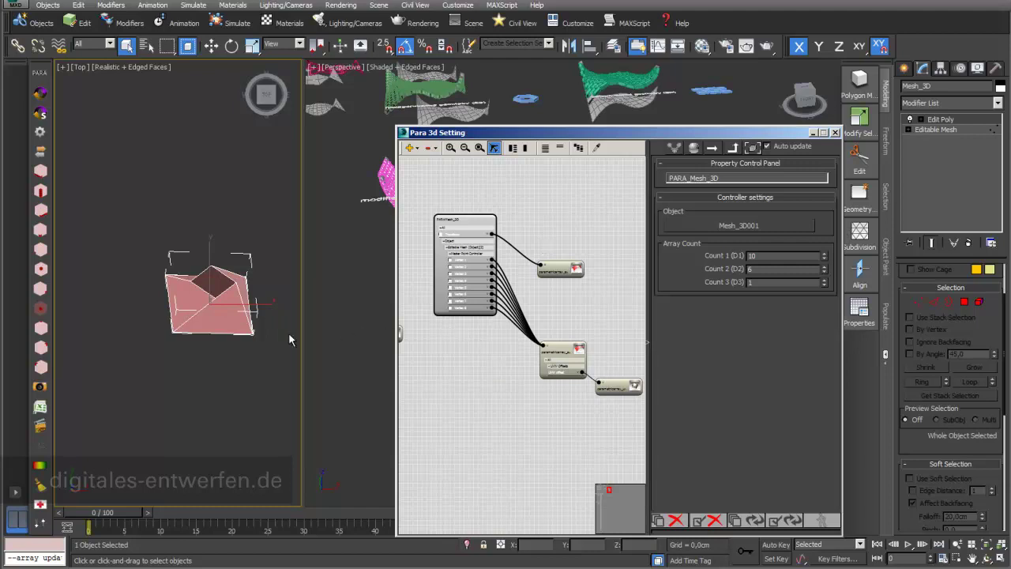
- Switch Mesh_3D to its base Editable Mesh level, accepting the topology warning, to examine its vertices
{"action": "left_click", "coordinate": [924, 129]}
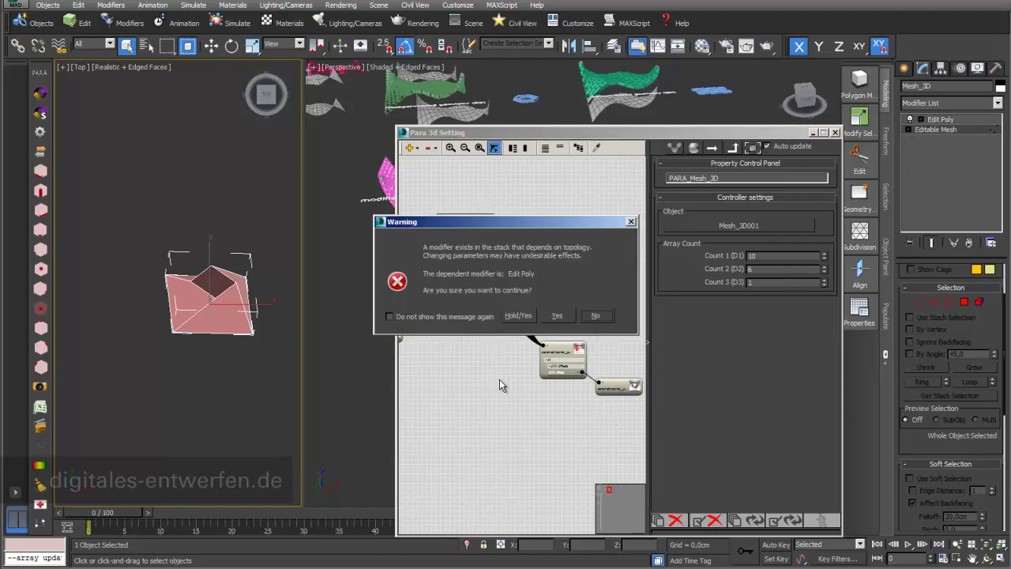
{"action": "left_click", "coordinate": [557, 315]}
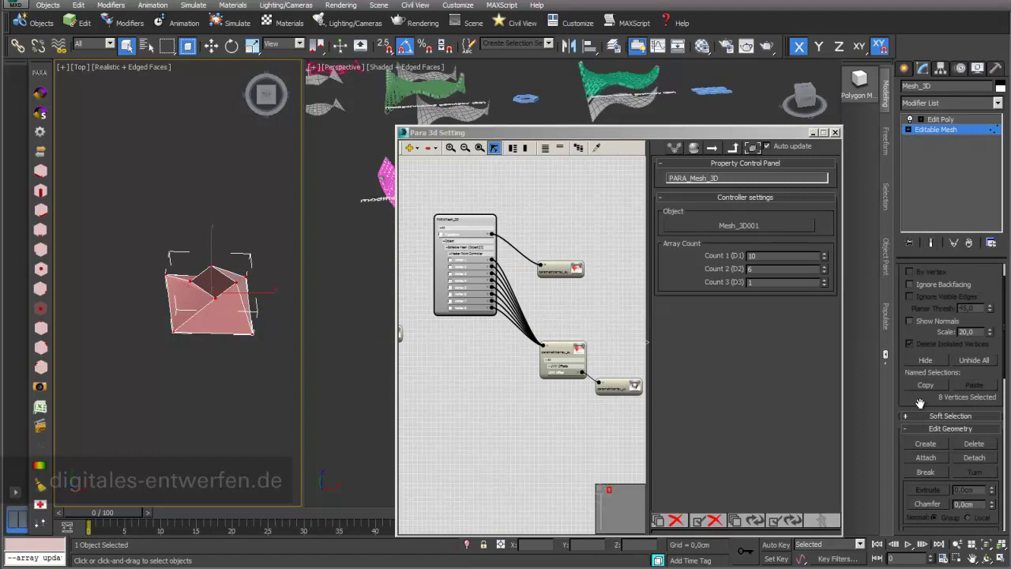
{"action": "scroll", "coordinate": [919, 404], "scroll_direction": "down", "scroll_amount": 2}
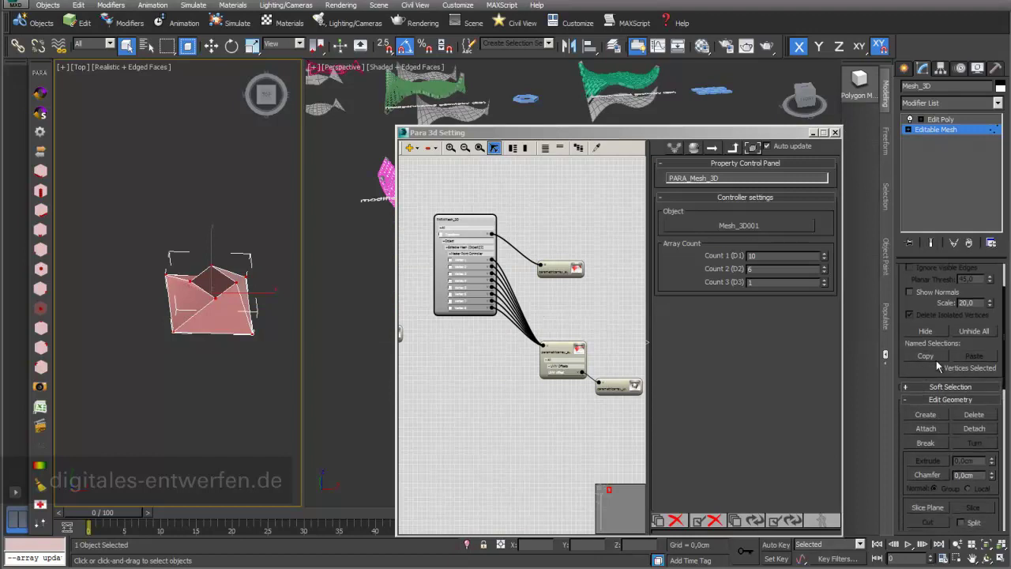
- Open the settings of the surface controller that the vertex nodes of PARAMesh_3D are wired to
{"action": "middle_click_drag", "start_coordinate": [531, 212], "coordinate": [532, 213]}
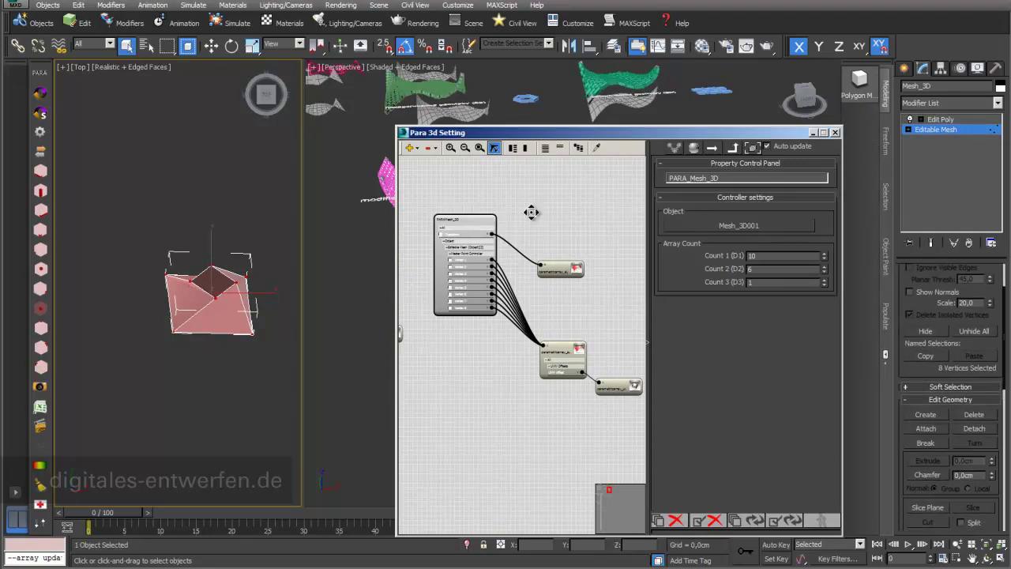
{"action": "scroll", "coordinate": [532, 210], "scroll_direction": "up", "scroll_amount": 2}
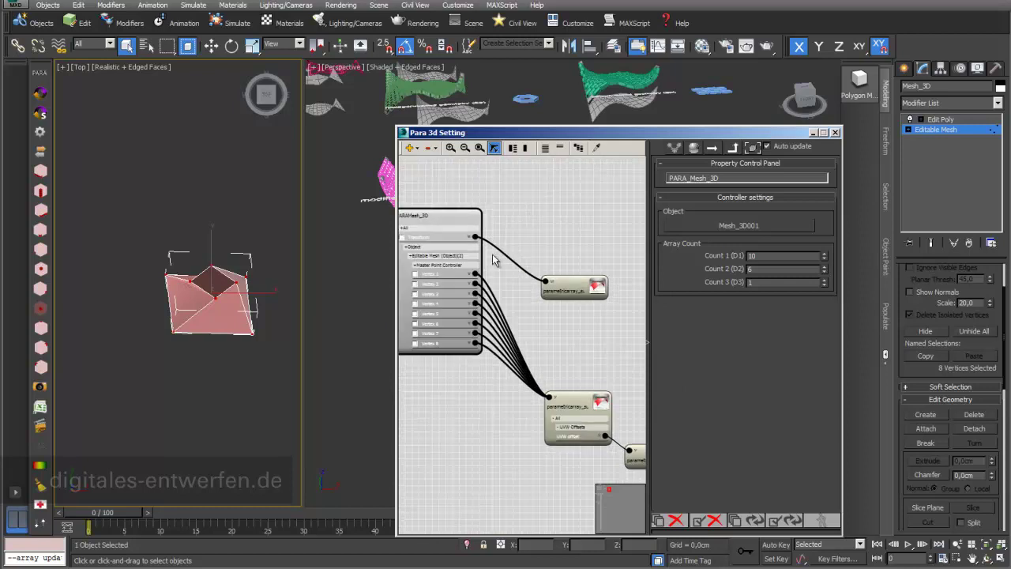
{"action": "left_click", "coordinate": [571, 397]}
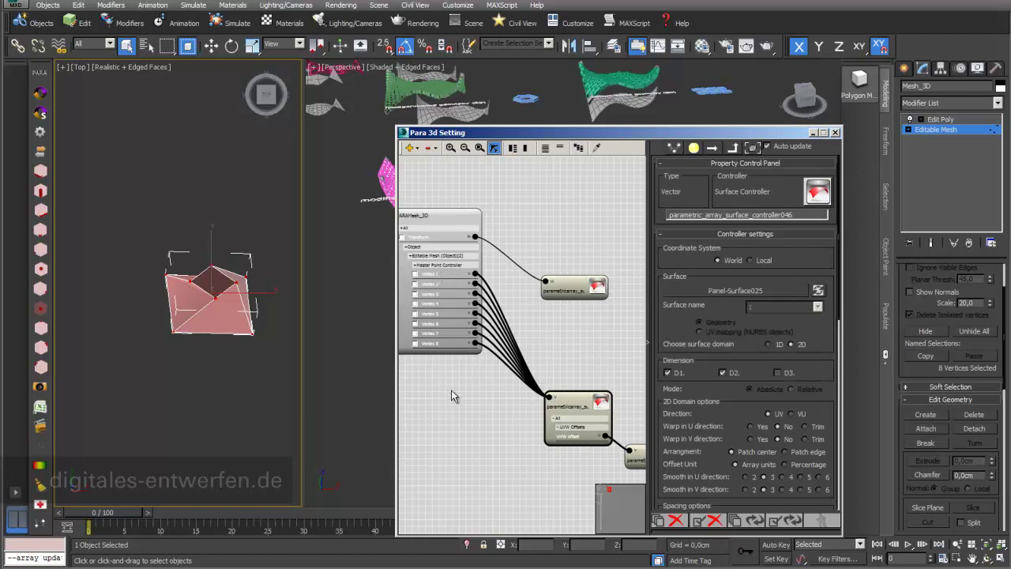
{"action": "middle_click_drag", "start_coordinate": [435, 411], "coordinate": [532, 424]}
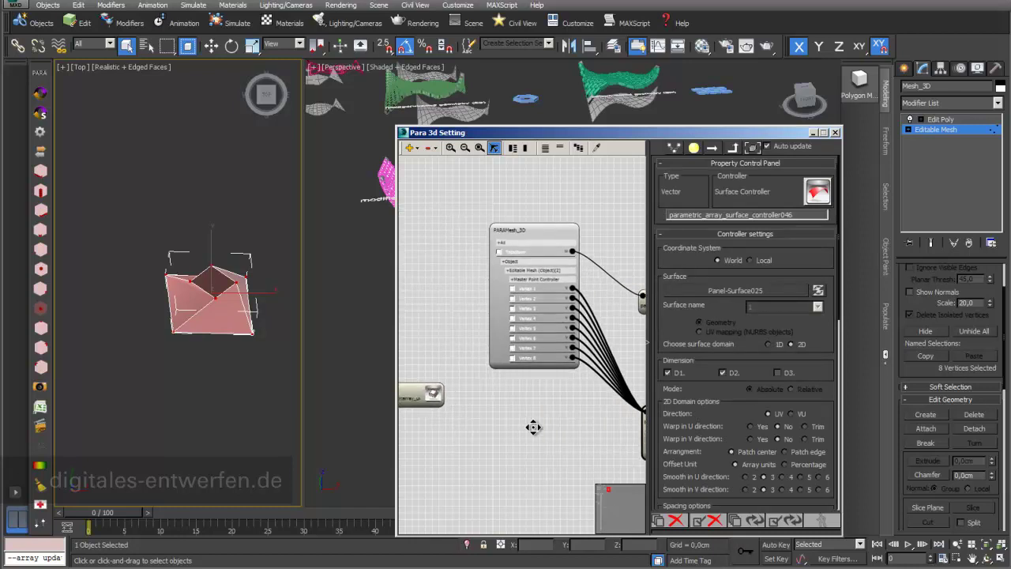
- Compare the flat mesh panels in the Top view with the vertex connections of the PARAMesh3D_Flat node graph
{"action": "scroll", "coordinate": [198, 416], "scroll_direction": "down", "scroll_amount": 3}
{"action": "scroll", "coordinate": [201, 290], "scroll_direction": "down", "scroll_amount": 2}
{"action": "middle_click_drag", "start_coordinate": [127, 308], "coordinate": [226, 315]}
{"action": "scroll", "coordinate": [184, 292], "scroll_direction": "down", "scroll_amount": 3}
{"action": "scroll", "coordinate": [176, 337], "scroll_direction": "down", "scroll_amount": 2}
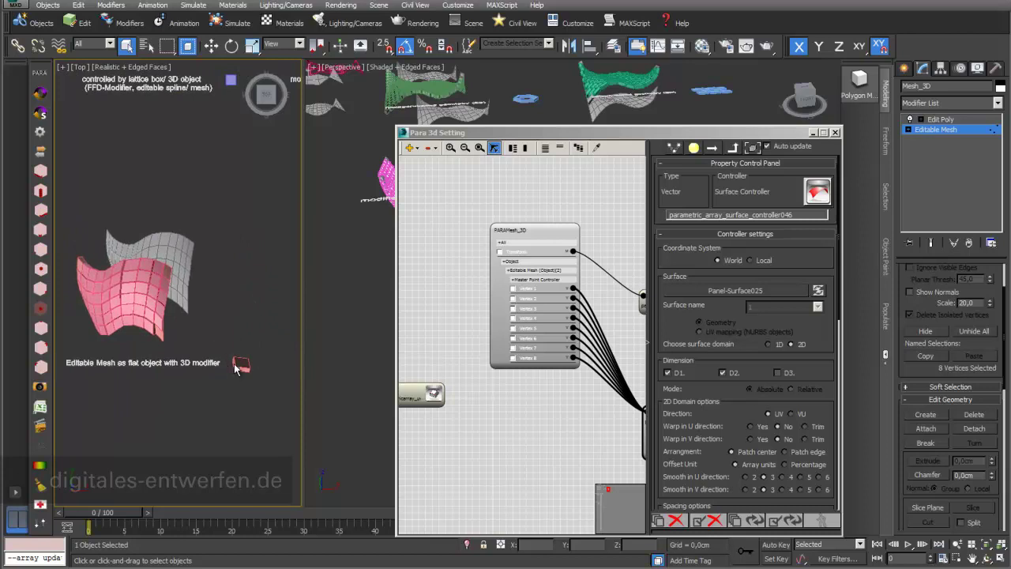
{"action": "middle_click_drag", "start_coordinate": [453, 327], "coordinate": [571, 340]}
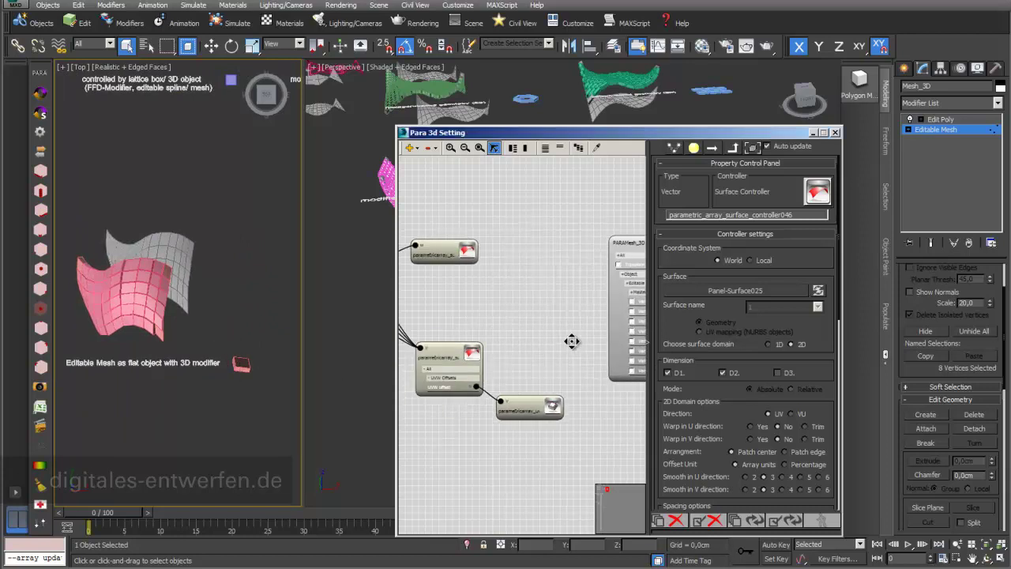
{"action": "middle_click_drag", "start_coordinate": [474, 305], "coordinate": [591, 309]}
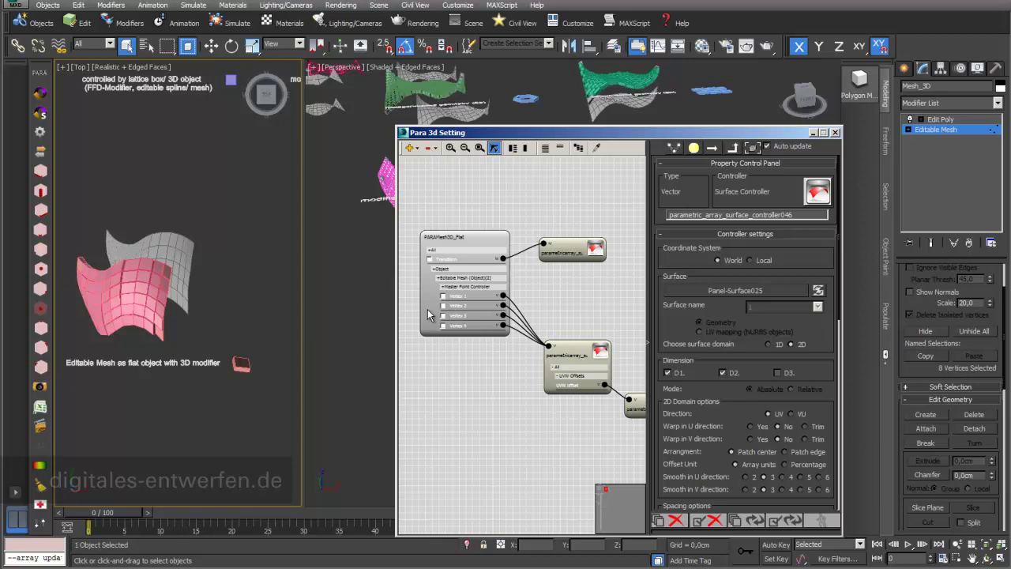
- Examine the panel array labelled "Editable Mesh as 3D object" up close in the Top view
{"action": "middle_click_drag", "start_coordinate": [225, 289], "coordinate": [112, 252]}
{"action": "middle_click_drag", "start_coordinate": [239, 261], "coordinate": [120, 253]}
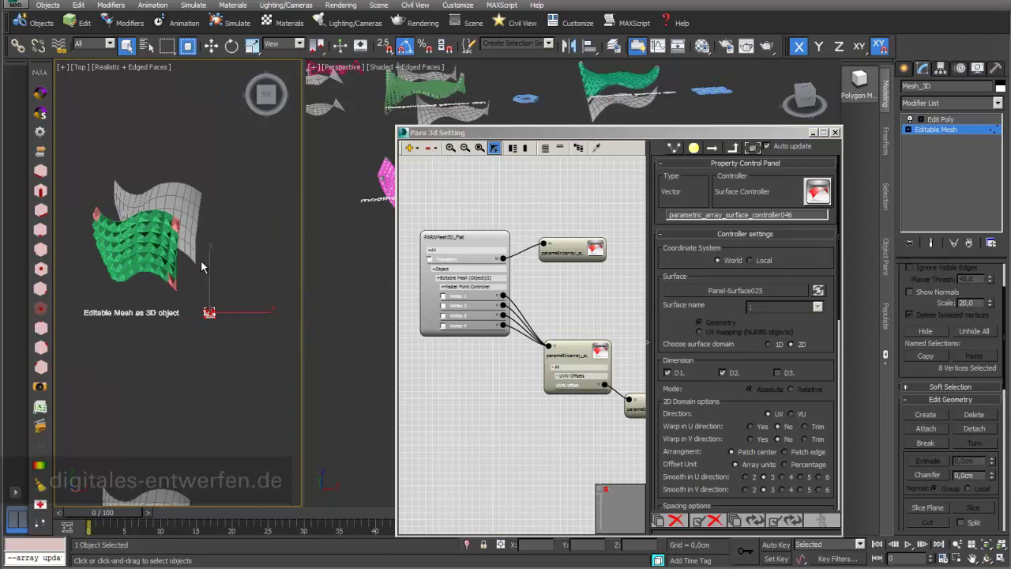
{"action": "scroll", "coordinate": [201, 267], "scroll_direction": "up", "scroll_amount": 4}
{"action": "middle_click_drag", "start_coordinate": [201, 267], "coordinate": [260, 270]}
{"action": "scroll", "coordinate": [186, 268], "scroll_direction": "up", "scroll_amount": 2}
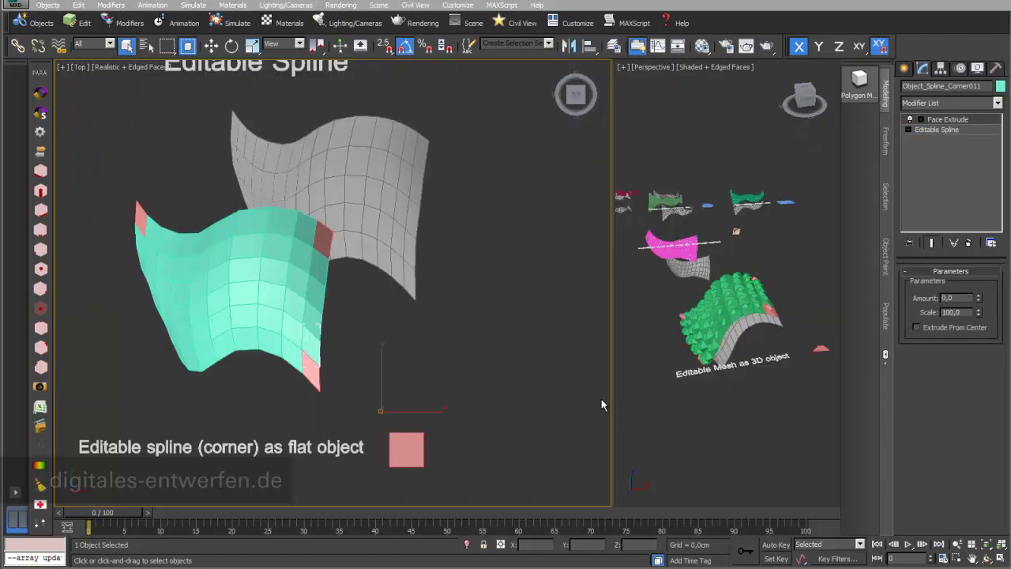
- Activate the Move tool and select the square source object beside the "Editable spline (corner) as flat object" label
{"action": "mouse_move", "coordinate": [450, 460]}
{"action": "middle_mouse_down"}
{"action": "mouse_move", "coordinate": [450, 413]}
{"action": "mouse_move", "coordinate": [461, 458]}
{"action": "middle_mouse_up"}
{"action": "scroll", "coordinate": [451, 354], "scroll_direction": "down", "scroll_amount": 2}
{"action": "middle_click_drag", "start_coordinate": [451, 355], "coordinate": [416, 325]}
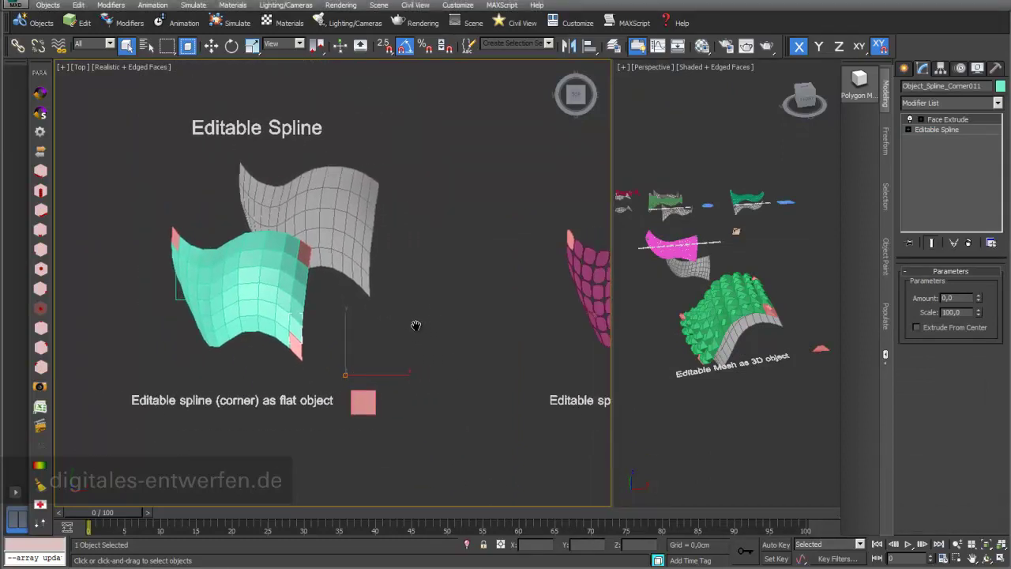
{"action": "left_click", "coordinate": [211, 46]}
{"action": "scroll", "coordinate": [425, 381], "scroll_direction": "up", "scroll_amount": 2}
{"action": "middle_click_drag", "start_coordinate": [426, 380], "coordinate": [457, 314]}
{"action": "scroll", "coordinate": [407, 330], "scroll_direction": "up", "scroll_amount": 4}
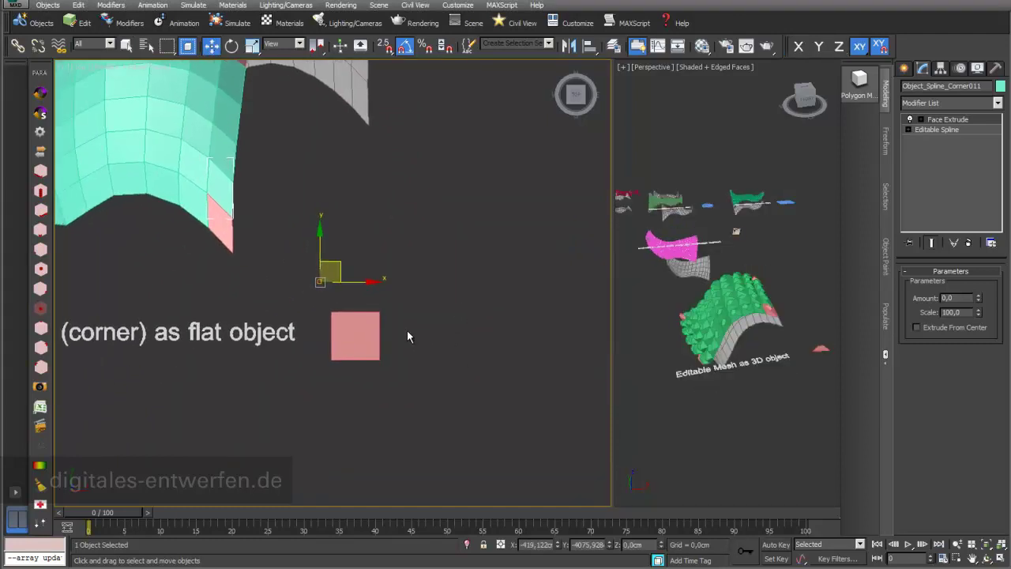
{"action": "left_click", "coordinate": [381, 339]}
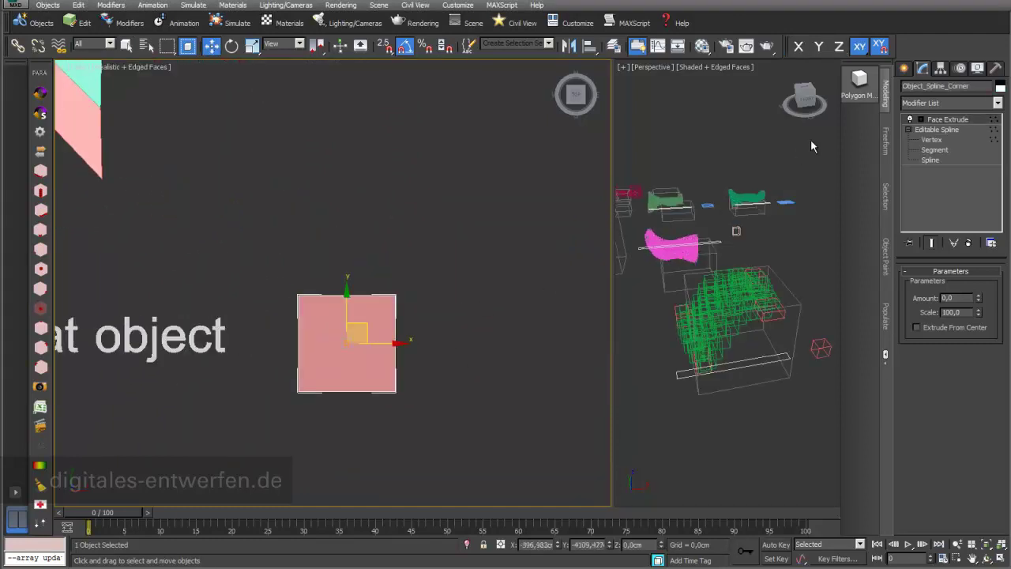
- Turn the square's Face Extrude modifier off and on again to inspect the underlying spline
{"action": "left_click", "coordinate": [909, 119]}
{"action": "left_click", "coordinate": [909, 119]}
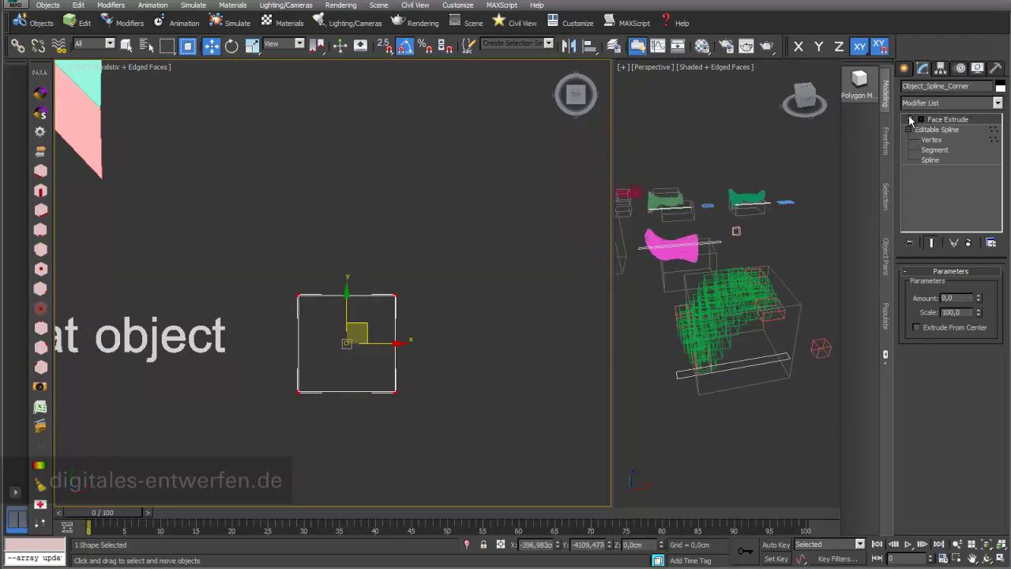
{"action": "left_click", "coordinate": [910, 120]}
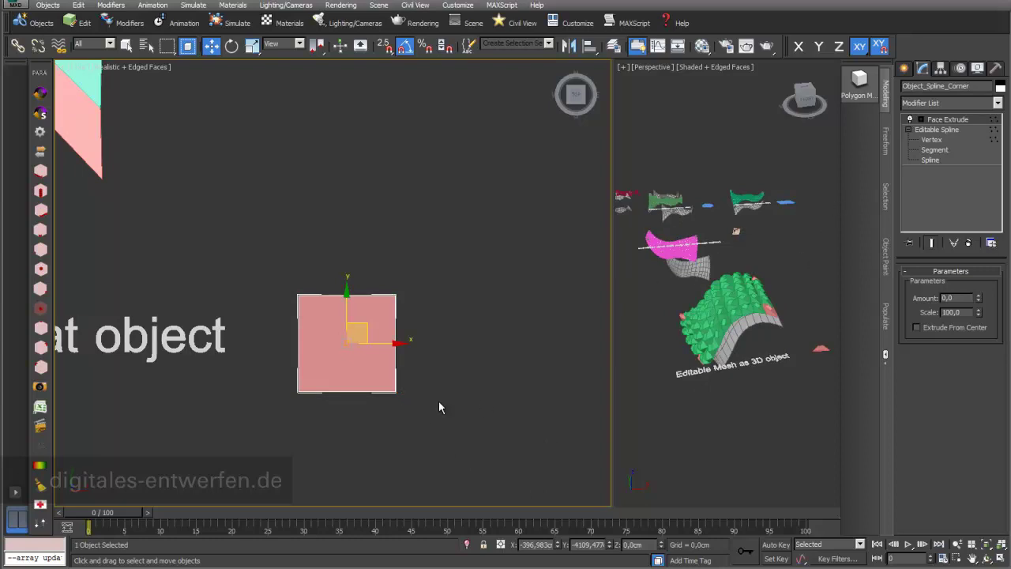
- Select all four vertices of the corner spline, check their vertex type, and return to the Face Extrude level
{"action": "left_click", "coordinate": [938, 140]}
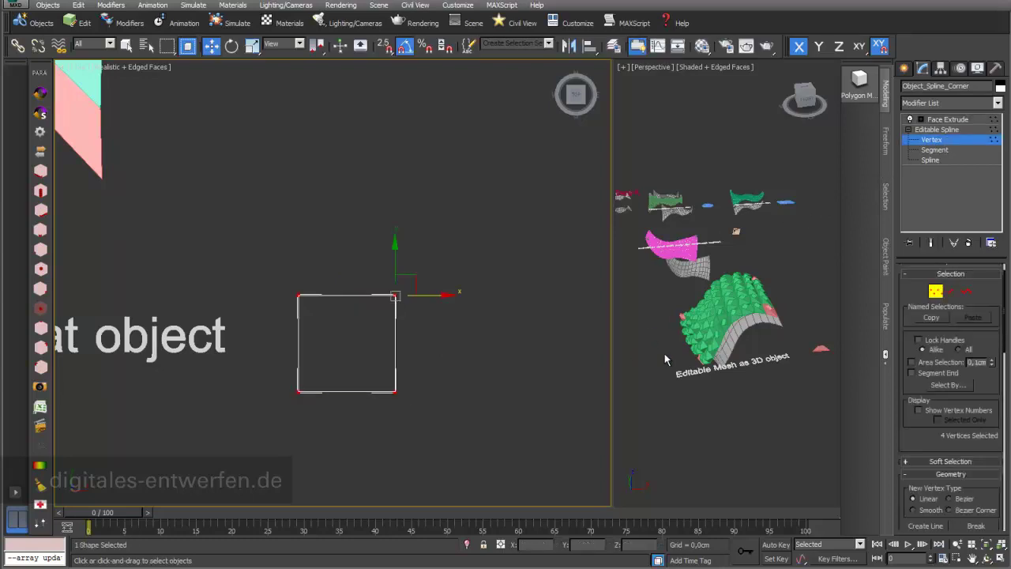
{"action": "left_click_drag", "start_coordinate": [440, 416], "coordinate": [282, 285]}
{"action": "left_click", "coordinate": [299, 296]}
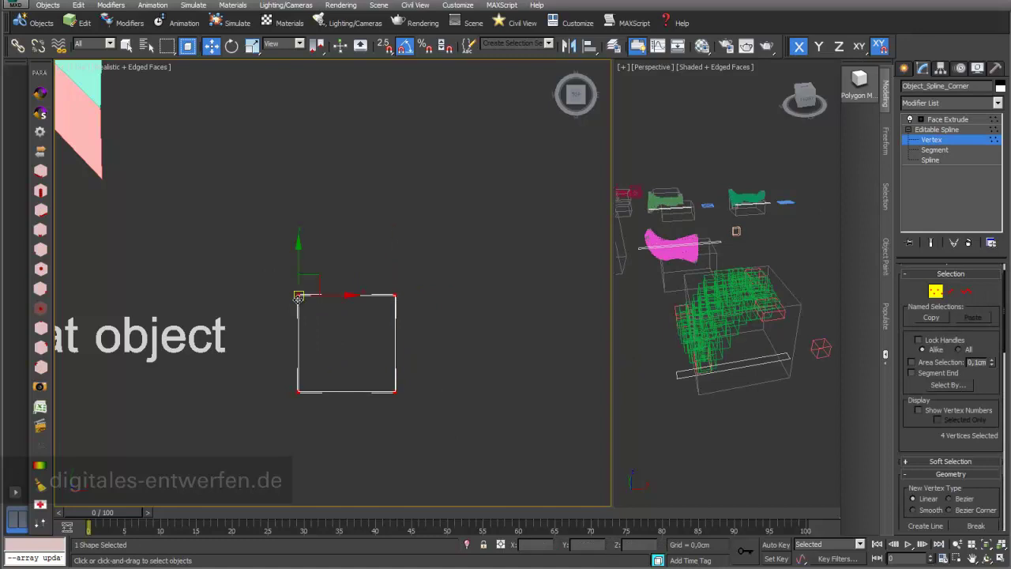
{"action": "right_click", "coordinate": [295, 291]}
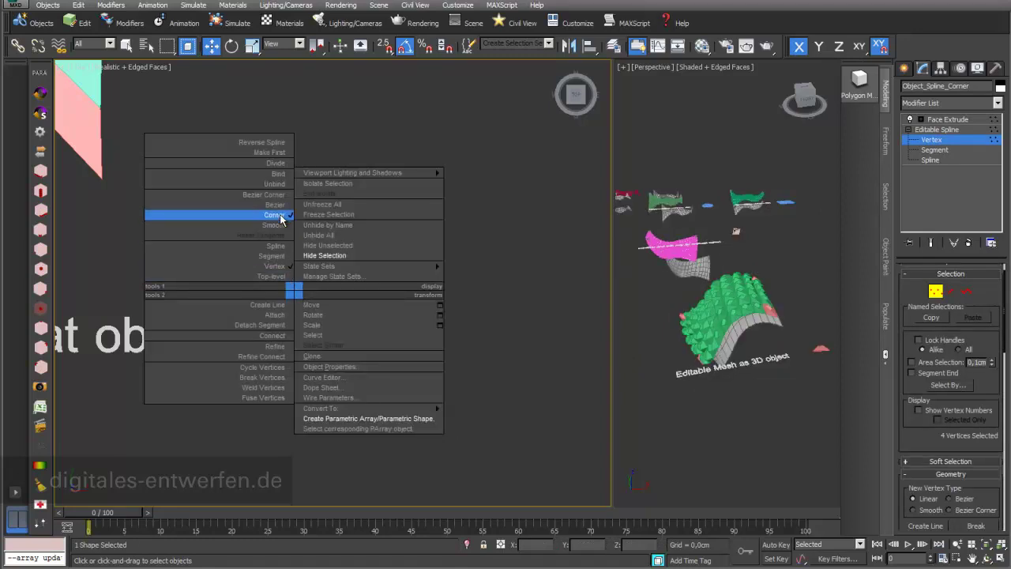
{"action": "left_click", "coordinate": [500, 259]}
{"action": "left_click", "coordinate": [948, 119]}
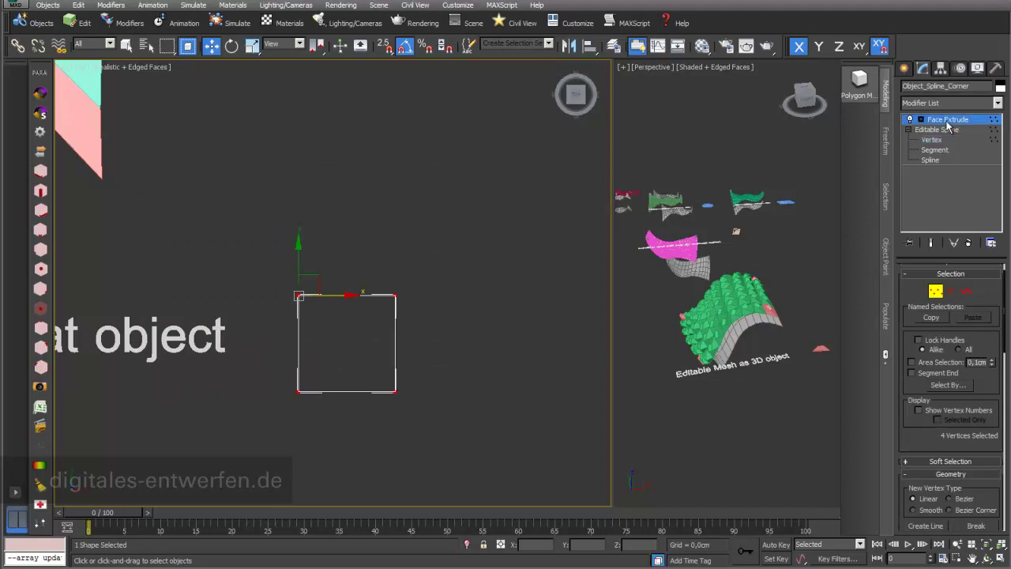
- Inspect the corner-spline array by selecting the turquoise panel next to the lower pink corner panel, followed by that pink panel
{"action": "middle_click_drag", "start_coordinate": [201, 237], "coordinate": [343, 322]}
{"action": "scroll", "coordinate": [343, 322], "scroll_direction": "down", "scroll_amount": 1}
{"action": "scroll", "coordinate": [315, 241], "scroll_direction": "down", "scroll_amount": 1}
{"action": "middle_click_drag", "start_coordinate": [314, 242], "coordinate": [384, 289]}
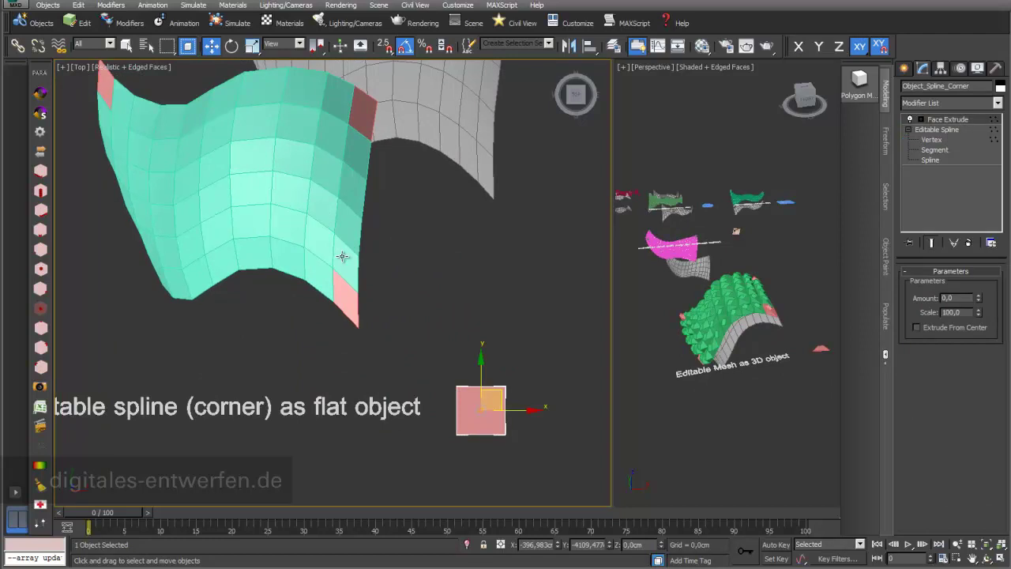
{"action": "left_click_drag", "start_coordinate": [343, 257], "coordinate": [424, 259], "text": "shift"}
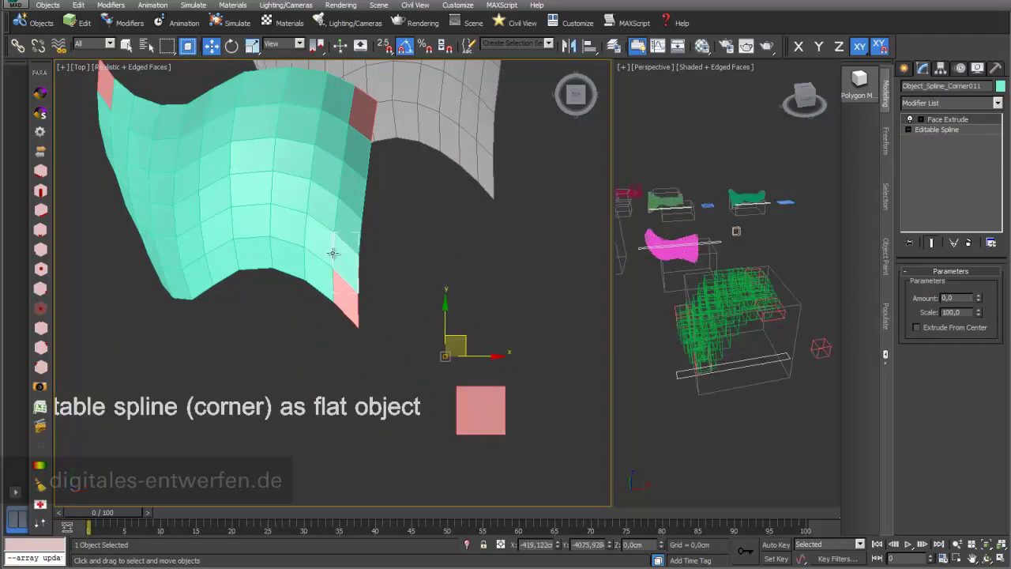
{"action": "scroll", "coordinate": [333, 252], "scroll_direction": "up", "scroll_amount": 3}
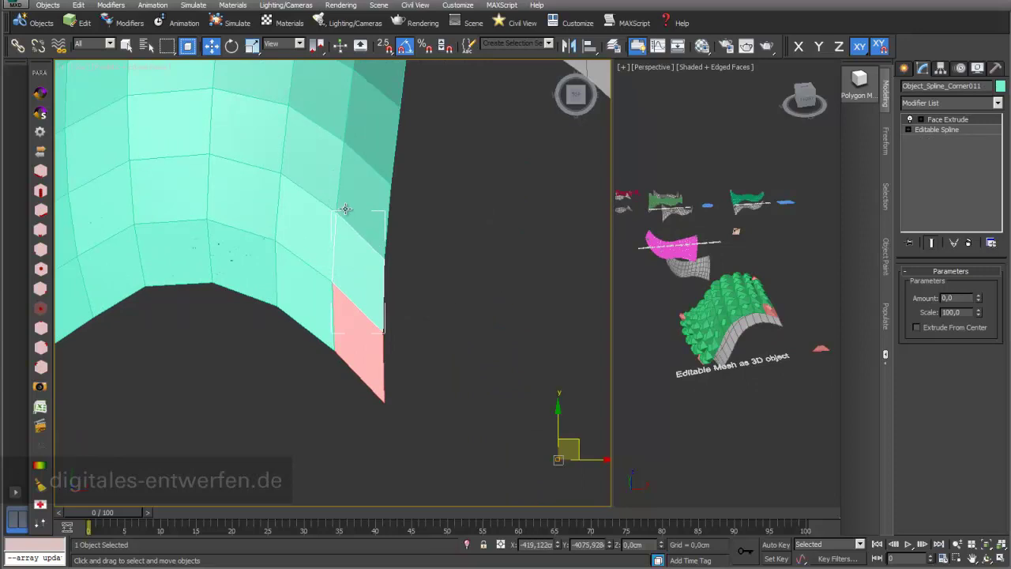
{"action": "scroll", "coordinate": [490, 314], "scroll_direction": "down", "scroll_amount": 5}
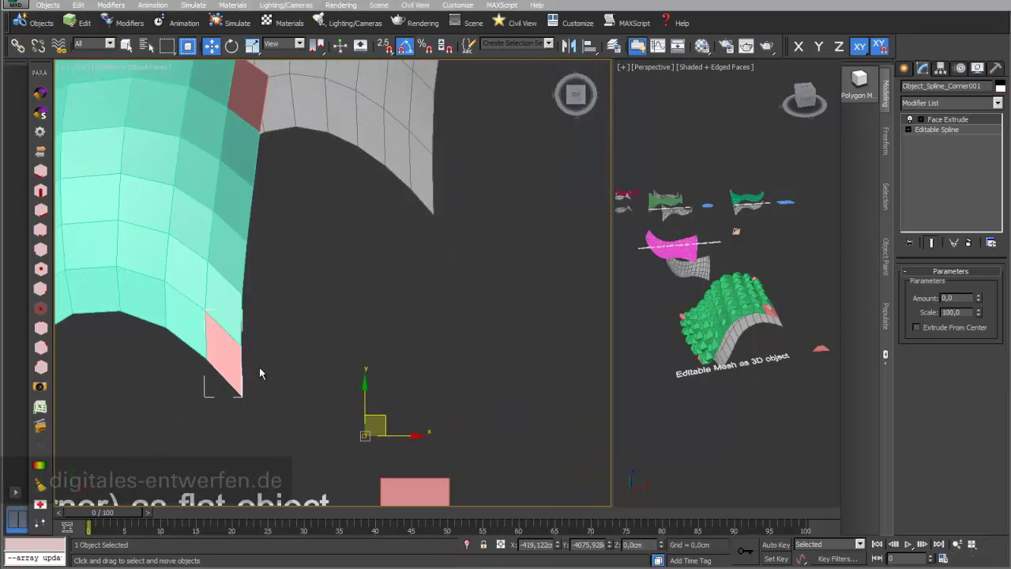
{"action": "left_click", "coordinate": [224, 359]}
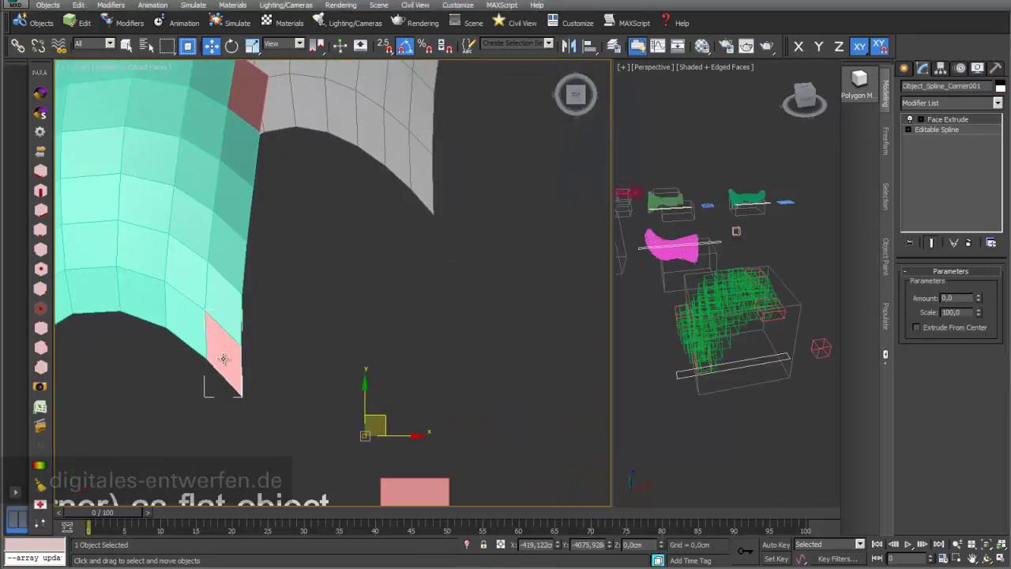
- Select the rounded source object beside the "Editable spline (bezier) as flat object" label
{"action": "scroll", "coordinate": [458, 361], "scroll_direction": "down", "scroll_amount": 1}
{"action": "middle_click_drag", "start_coordinate": [458, 361], "coordinate": [297, 335]}
{"action": "scroll", "coordinate": [440, 344], "scroll_direction": "down", "scroll_amount": 1}
{"action": "middle_click_drag", "start_coordinate": [445, 344], "coordinate": [332, 345]}
{"action": "middle_click_drag", "start_coordinate": [498, 358], "coordinate": [194, 340]}
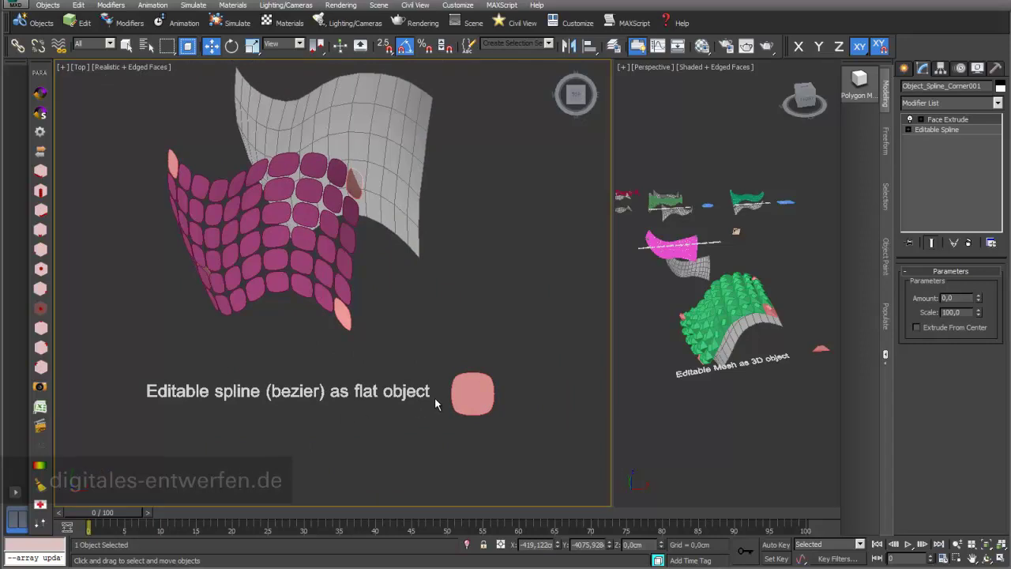
{"action": "left_click", "coordinate": [464, 395]}
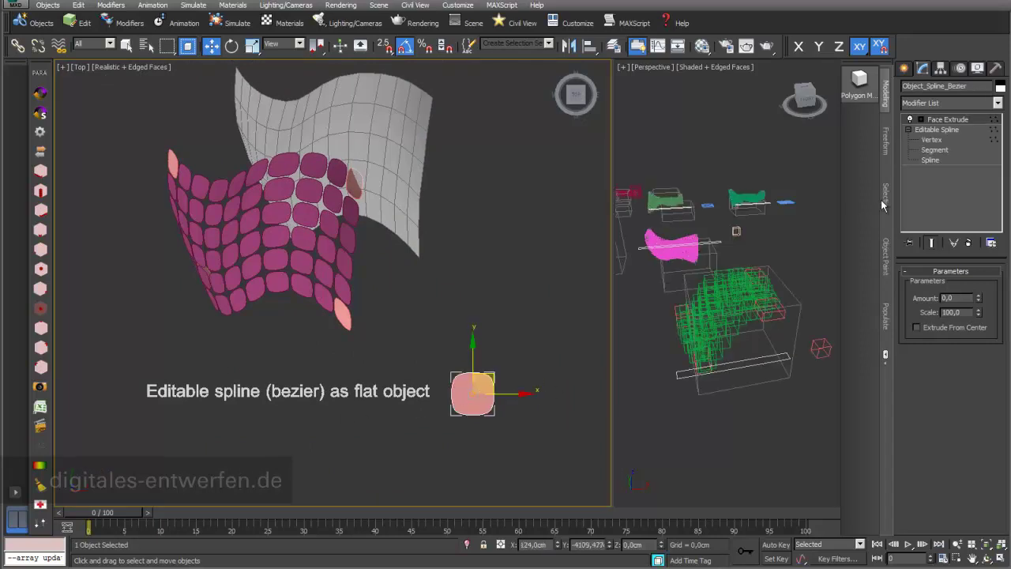
- Select all four vertices of the rounded bezier spline at Vertex level and convert them to Corner type
{"action": "left_click", "coordinate": [932, 139]}
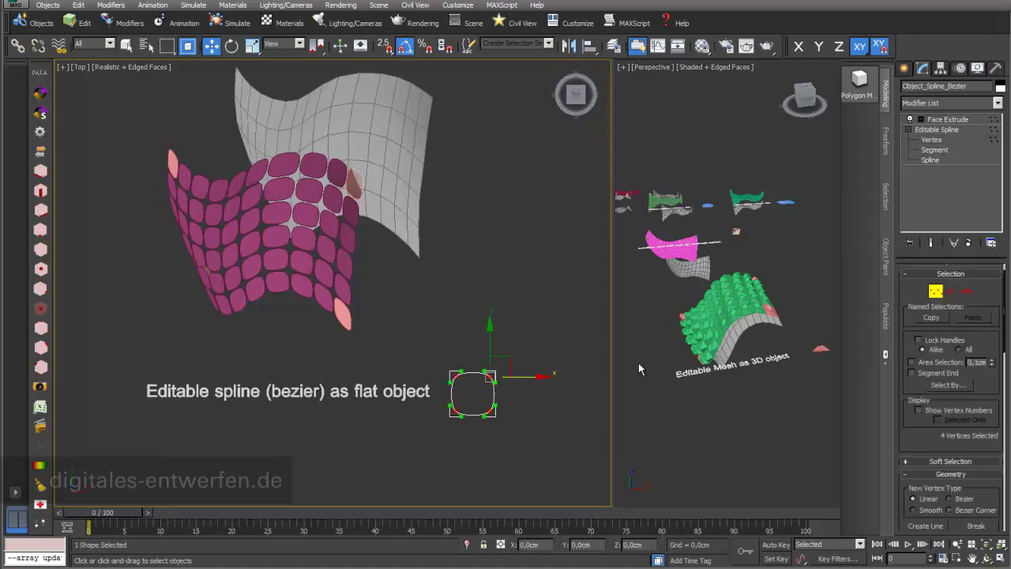
{"action": "scroll", "coordinate": [540, 446], "scroll_direction": "up", "scroll_amount": 2}
{"action": "middle_click_drag", "start_coordinate": [538, 419], "coordinate": [537, 415]}
{"action": "scroll", "coordinate": [537, 415], "scroll_direction": "up", "scroll_amount": 2}
{"action": "left_click_drag", "start_coordinate": [537, 416], "coordinate": [353, 257]}
{"action": "left_click", "coordinate": [372, 282]}
{"action": "right_click", "coordinate": [370, 280]}
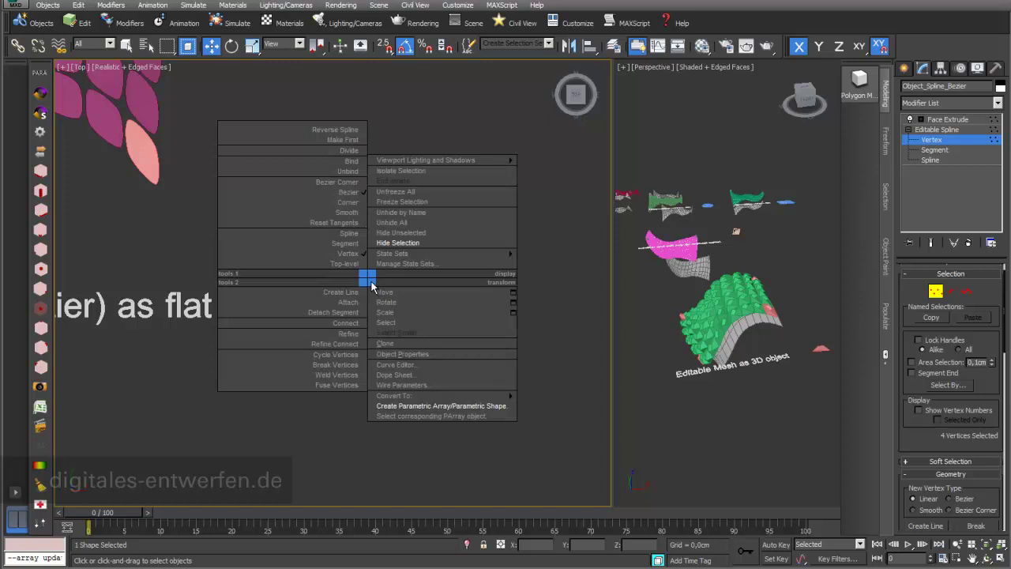
{"action": "left_click", "coordinate": [348, 203]}
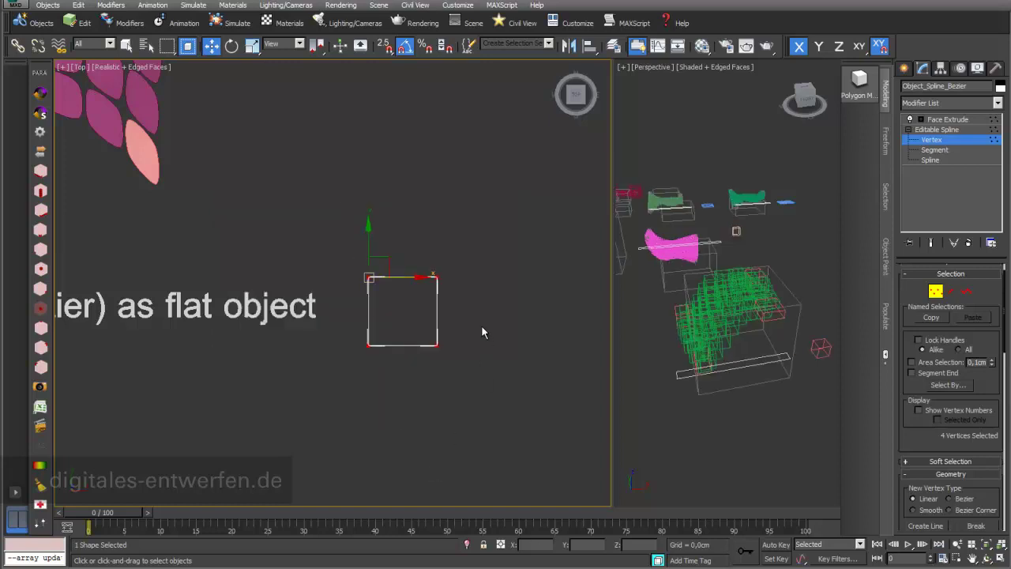
- Convert the four selected spline vertices to Smooth and then to Bezier type
{"action": "right_click", "coordinate": [365, 274]}
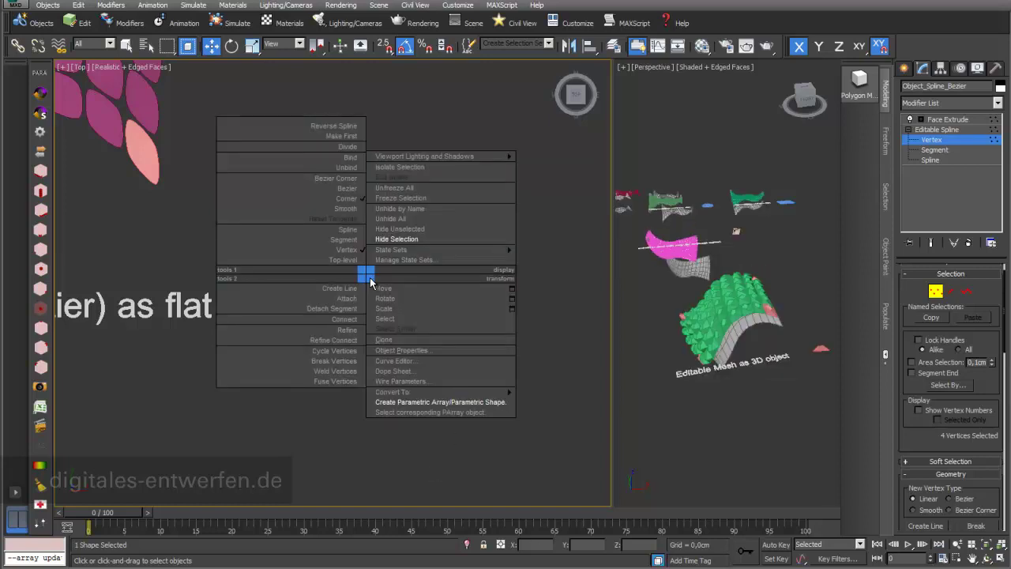
{"action": "left_click", "coordinate": [359, 219]}
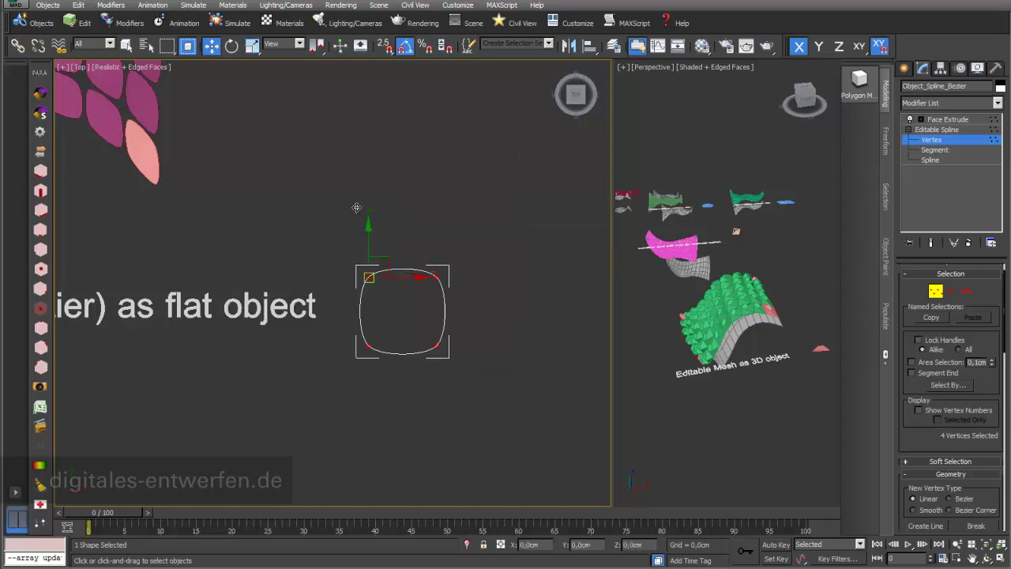
{"action": "right_click", "coordinate": [371, 281]}
{"action": "left_click", "coordinate": [344, 192]}
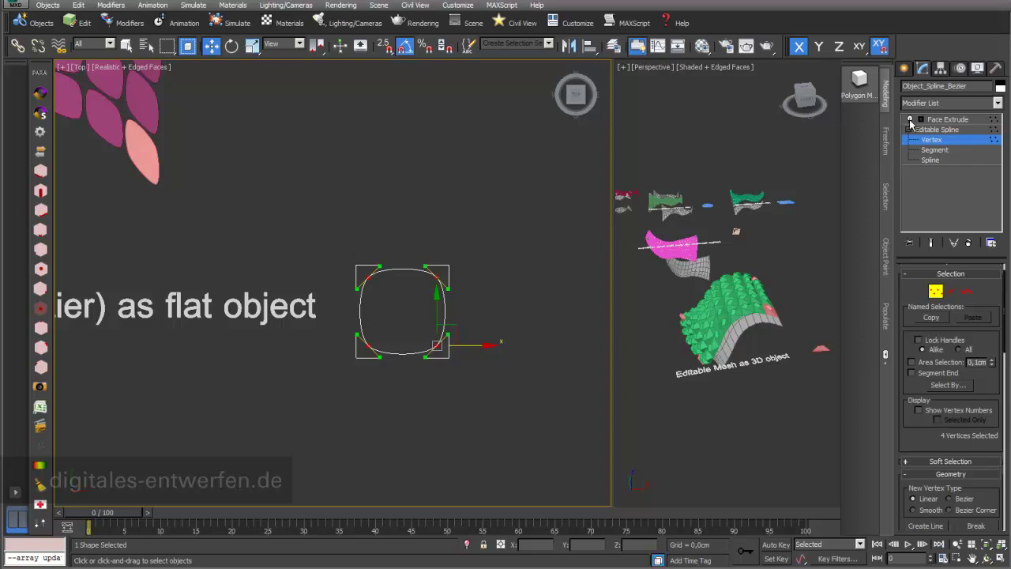
- Return the bezier spline to its Face Extrude level and bring its rounded panel array into view
{"action": "left_click", "coordinate": [940, 119]}
{"action": "scroll", "coordinate": [323, 219], "scroll_direction": "down", "scroll_amount": 2}
{"action": "middle_click_drag", "start_coordinate": [323, 219], "coordinate": [421, 294]}
{"action": "middle_click_drag", "start_coordinate": [343, 258], "coordinate": [365, 333]}
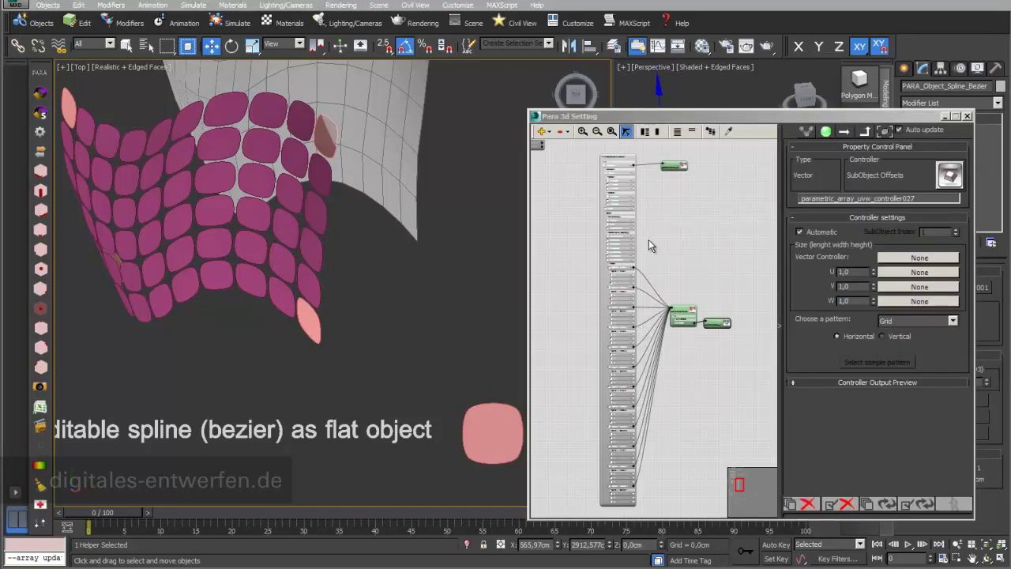
- Inspect the controllers wired to the Spline 1 : Vertex 1 and Spline 1 : InVec 1 parameters of the bezier spline
{"action": "middle_click_drag", "start_coordinate": [694, 286], "coordinate": [734, 229]}
{"action": "scroll", "coordinate": [715, 255], "scroll_direction": "up", "scroll_amount": 2}
{"action": "scroll", "coordinate": [695, 223], "scroll_direction": "up", "scroll_amount": 3}
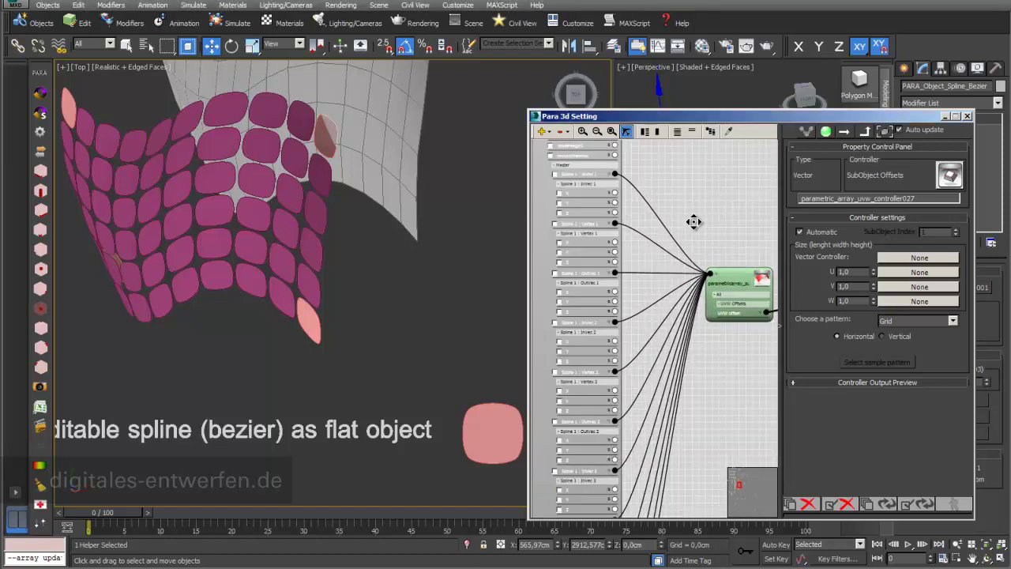
{"action": "middle_click_drag", "start_coordinate": [685, 199], "coordinate": [710, 248]}
{"action": "scroll", "coordinate": [710, 248], "scroll_direction": "up", "scroll_amount": 1}
{"action": "scroll", "coordinate": [711, 247], "scroll_direction": "up", "scroll_amount": 1}
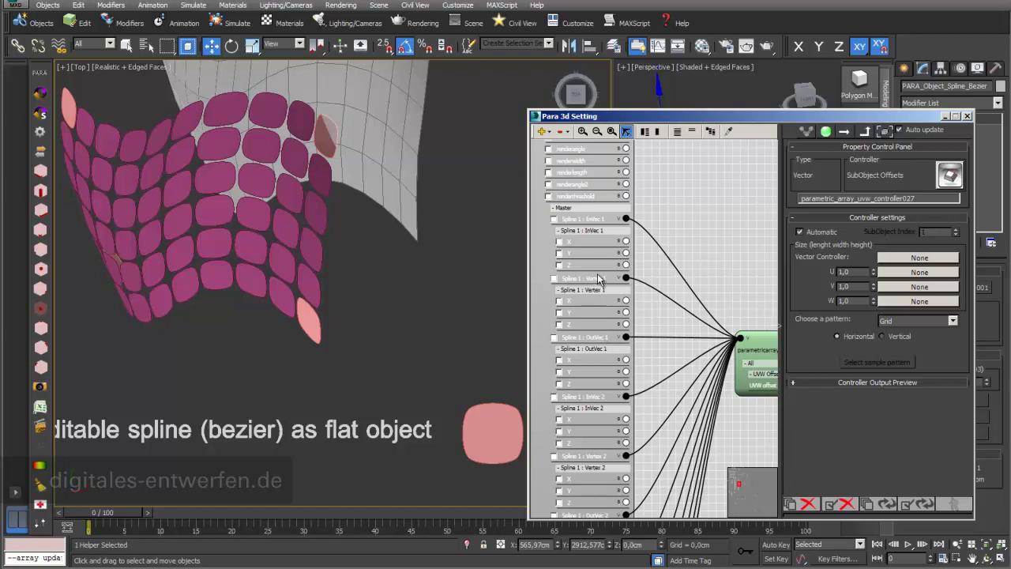
{"action": "left_click", "coordinate": [553, 280]}
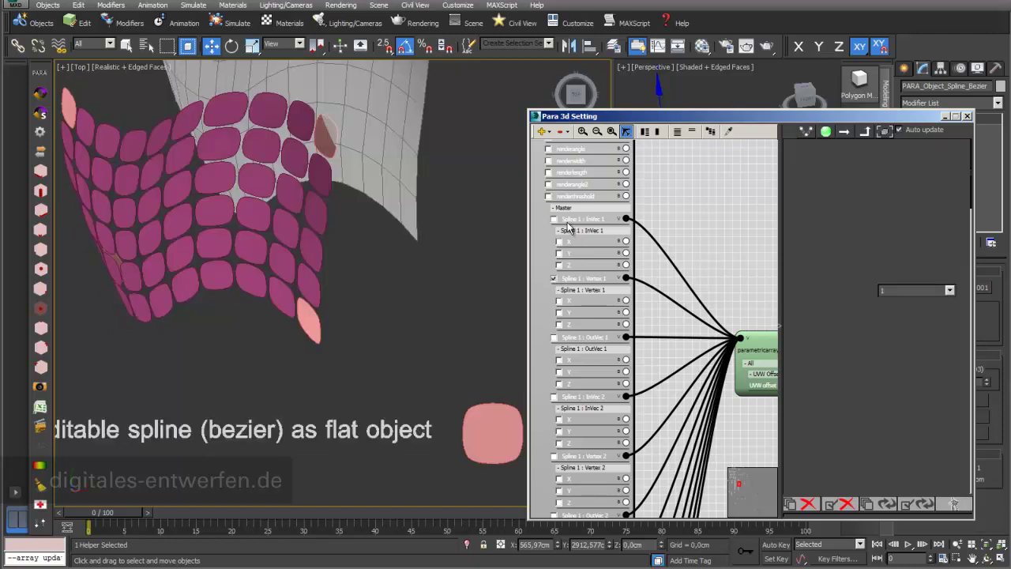
{"action": "left_click", "coordinate": [554, 220]}
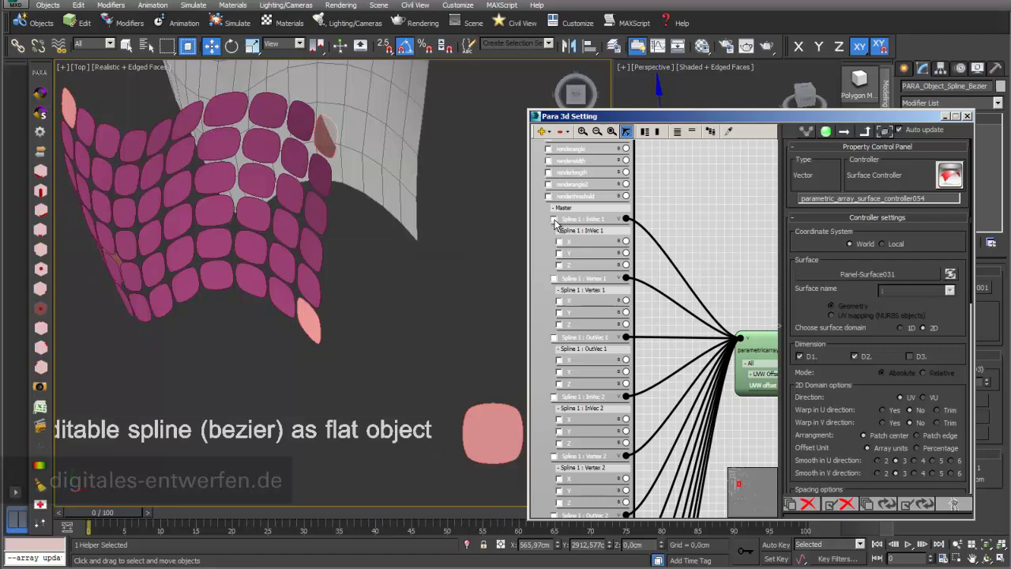
- Examine how the Spline 1 vertex, InVec and OutVec parameters are wired to the shared surface controller
{"action": "scroll", "coordinate": [721, 258], "scroll_direction": "down", "scroll_amount": 1}
{"action": "middle_click_drag", "start_coordinate": [721, 258], "coordinate": [659, 191]}
{"action": "scroll", "coordinate": [697, 253], "scroll_direction": "down", "scroll_amount": 1}
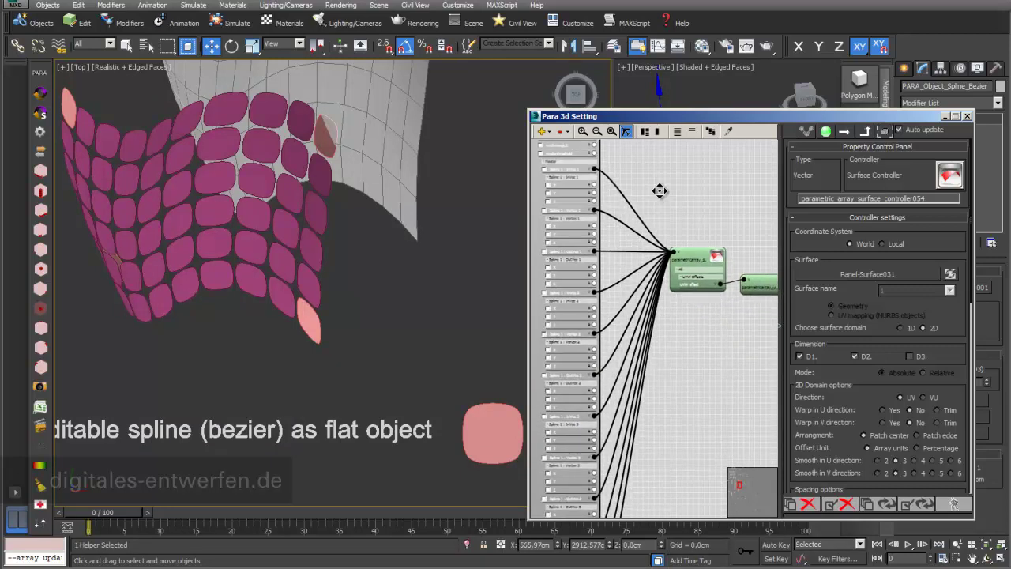
{"action": "scroll", "coordinate": [660, 190], "scroll_direction": "down", "scroll_amount": 1}
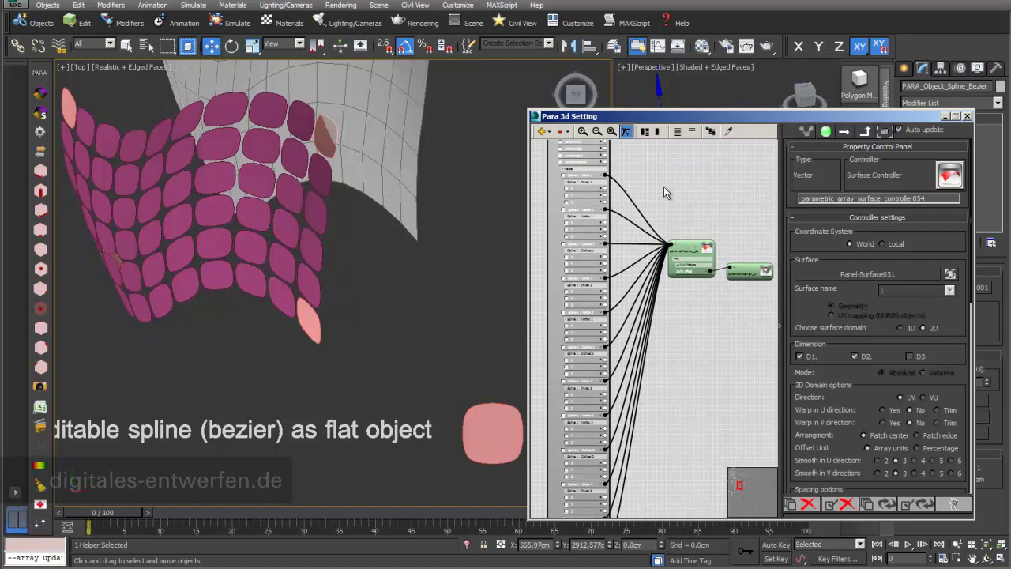
{"action": "middle_click_drag", "start_coordinate": [655, 181], "coordinate": [668, 278]}
{"action": "scroll", "coordinate": [670, 271], "scroll_direction": "up", "scroll_amount": 1}
{"action": "scroll", "coordinate": [670, 271], "scroll_direction": "up", "scroll_amount": 1}
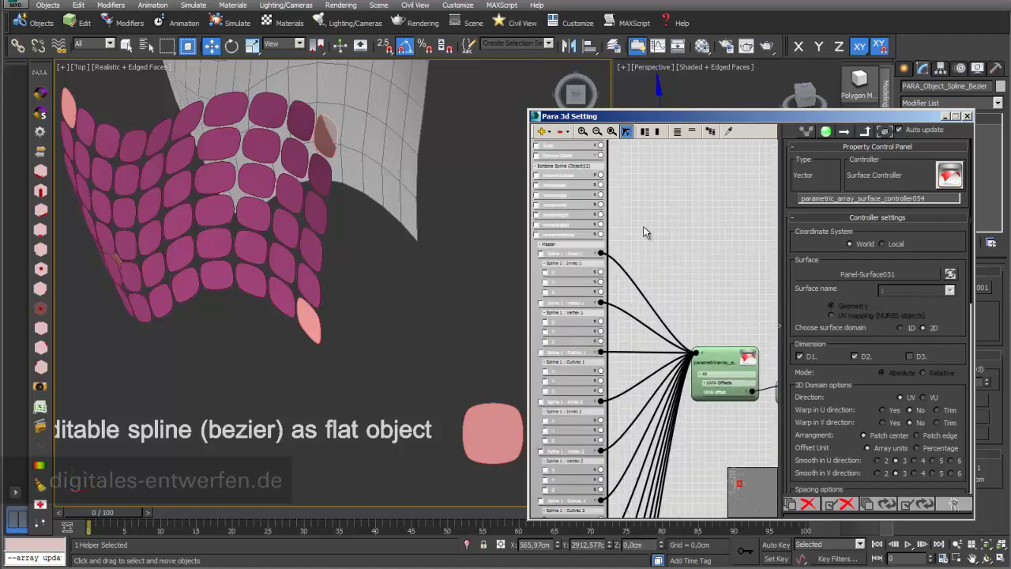
{"action": "scroll", "coordinate": [652, 261], "scroll_direction": "up", "scroll_amount": 2}
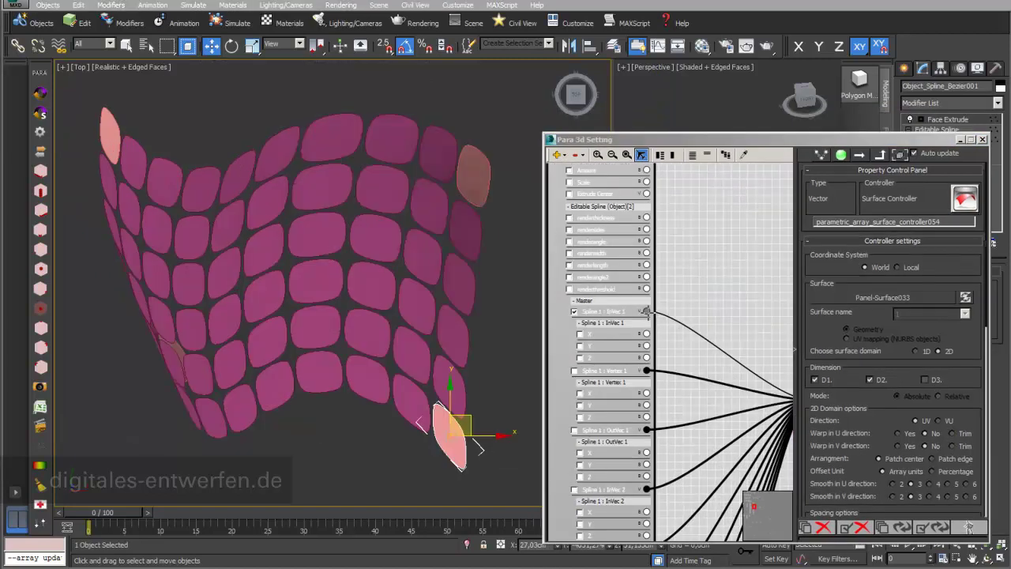
- Disconnect Spline 1 : InVec 1 from the surface controller and set its vector to X 35,195 and Y 13,115
{"action": "left_click_drag", "start_coordinate": [646, 311], "coordinate": [689, 330]}
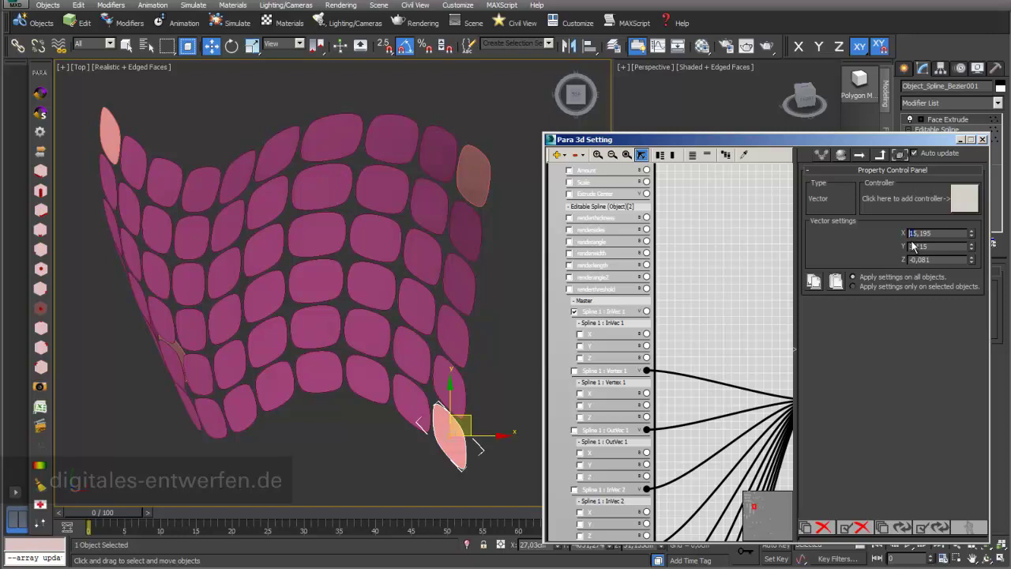
{"action": "key", "text": "Return"}
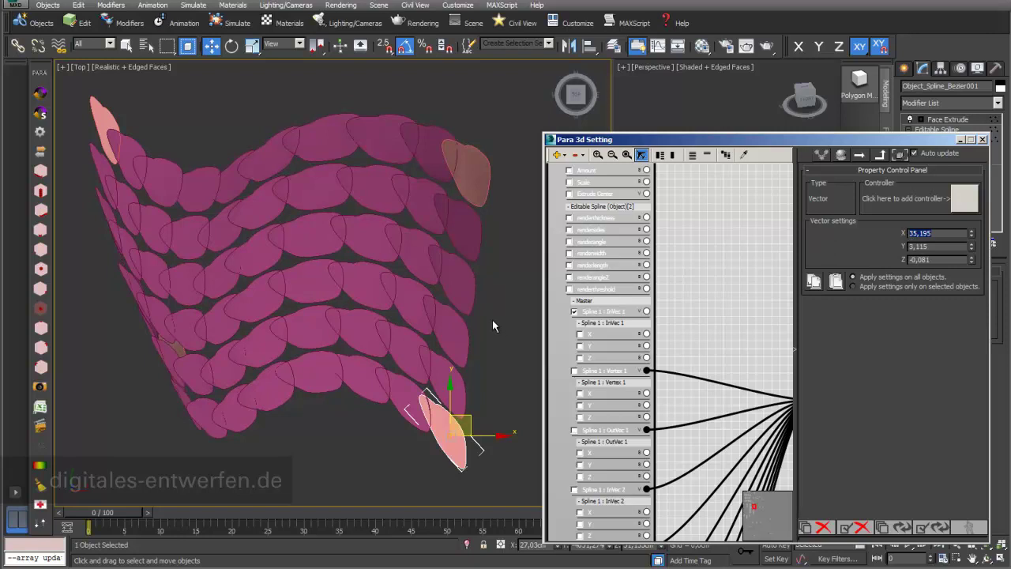
{"action": "left_click", "coordinate": [910, 246]}
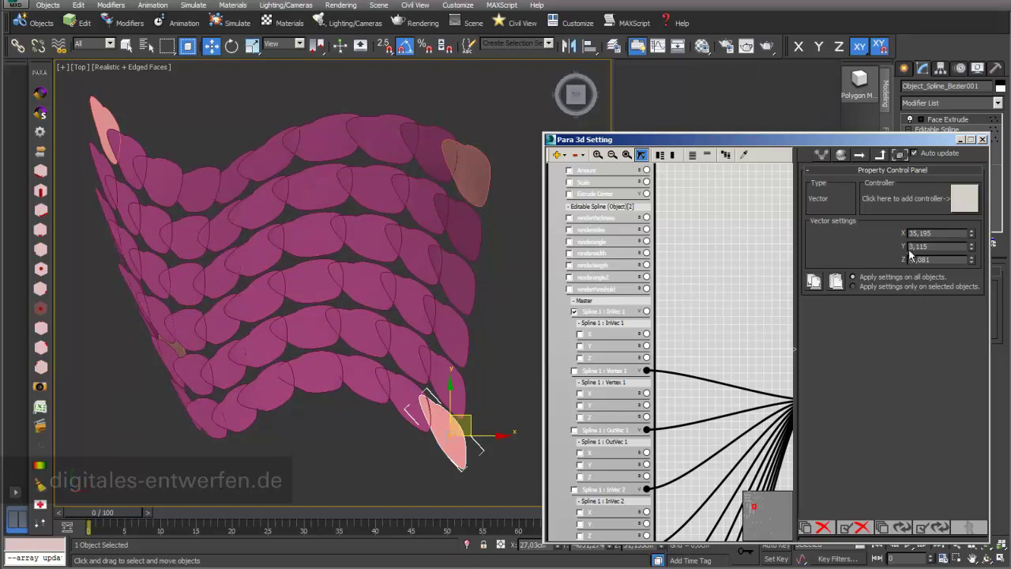
{"action": "left_click", "coordinate": [909, 246]}
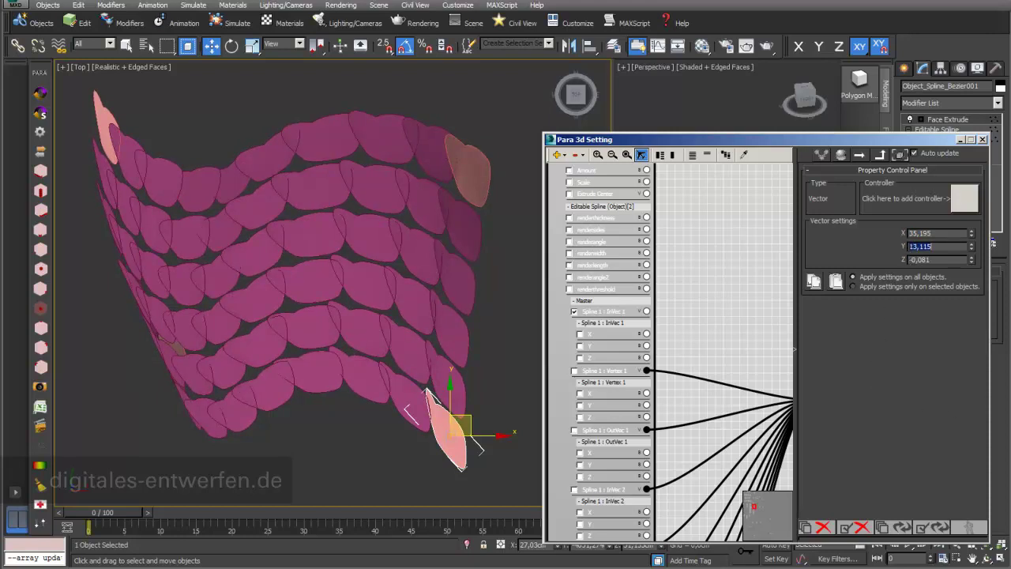
- Reconnect the surface controller to Spline 1 : InVec 1 and update the panel array
{"action": "middle_click_drag", "start_coordinate": [757, 348], "coordinate": [715, 342]}
{"action": "left_click_drag", "start_coordinate": [766, 393], "coordinate": [603, 305]}
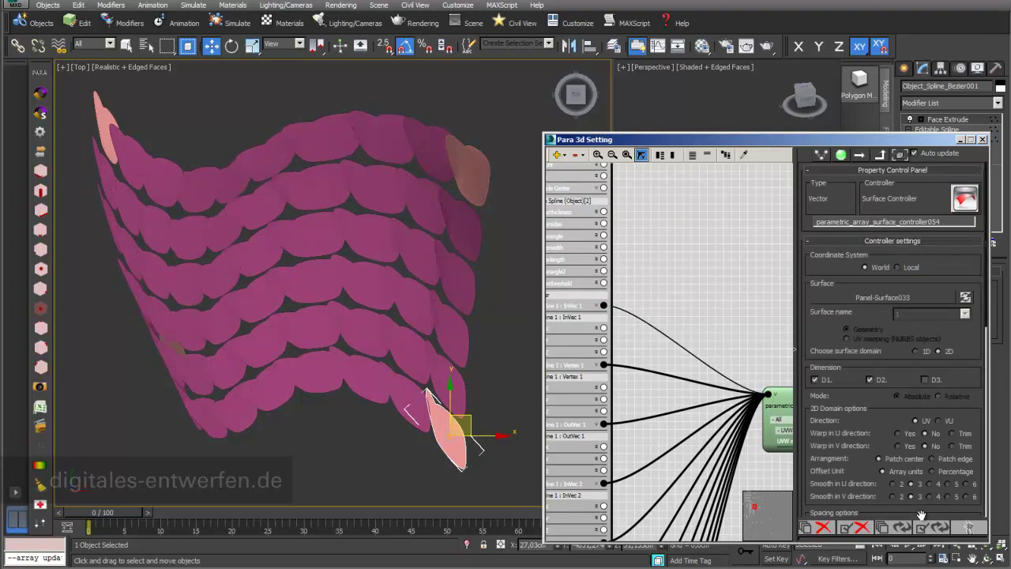
{"action": "left_click", "coordinate": [935, 527]}
- Disconnect Spline 1 : Vertex 1 from the surface controller and change its X value for all objects
{"action": "middle_click_drag", "start_coordinate": [719, 334], "coordinate": [698, 240]}
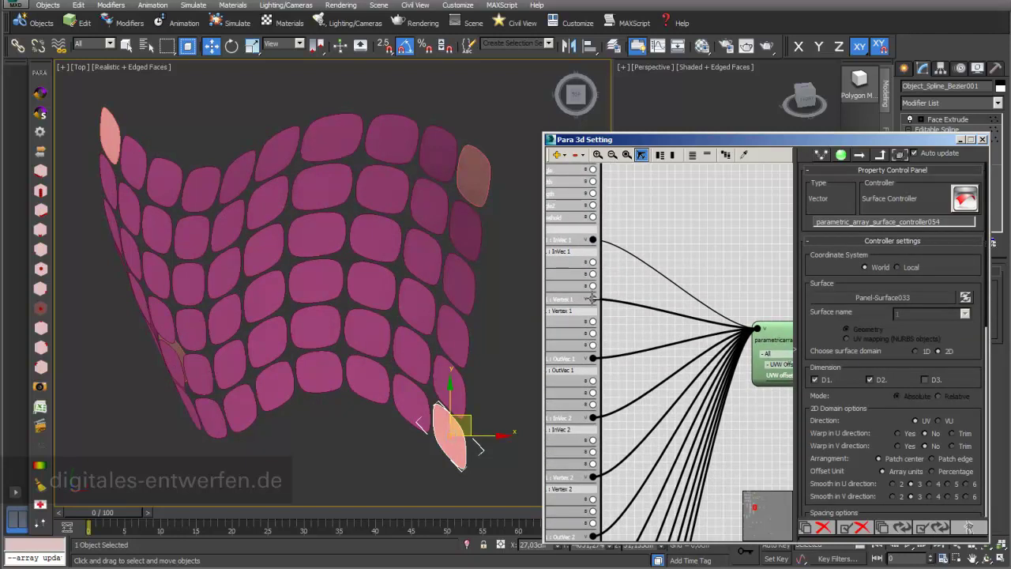
{"action": "left_click_drag", "start_coordinate": [593, 299], "coordinate": [646, 314]}
{"action": "left_click", "coordinate": [652, 310]}
{"action": "middle_click_drag", "start_coordinate": [641, 312], "coordinate": [741, 308]}
{"action": "left_click", "coordinate": [605, 294]}
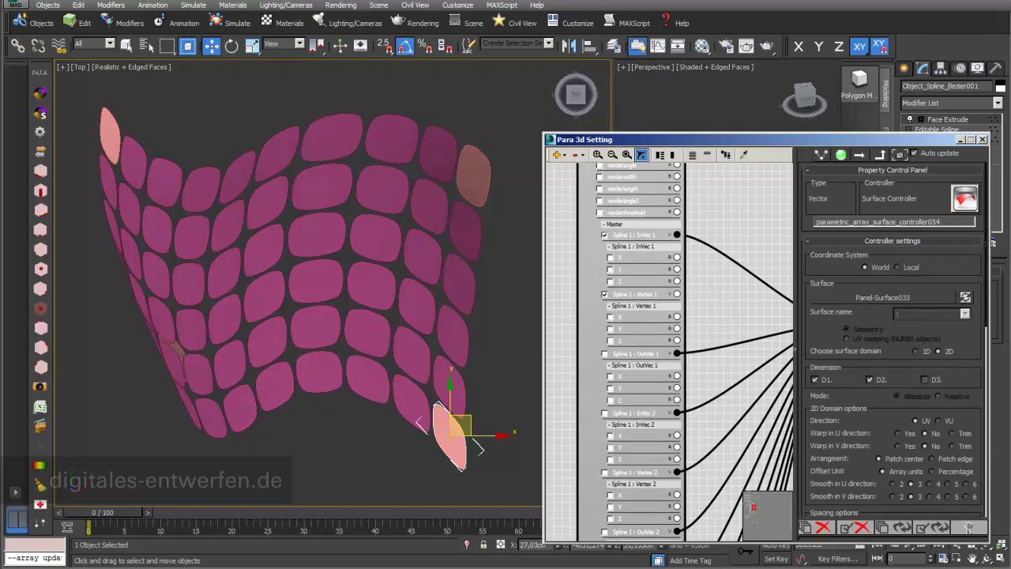
{"action": "left_click", "coordinate": [614, 248]}
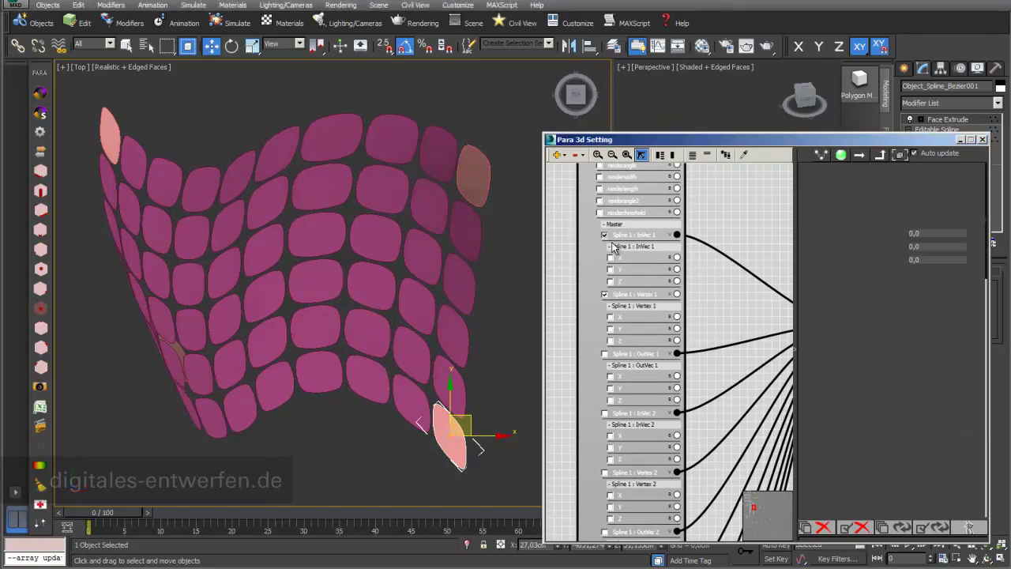
{"action": "middle_click_drag", "start_coordinate": [710, 320], "coordinate": [650, 294]}
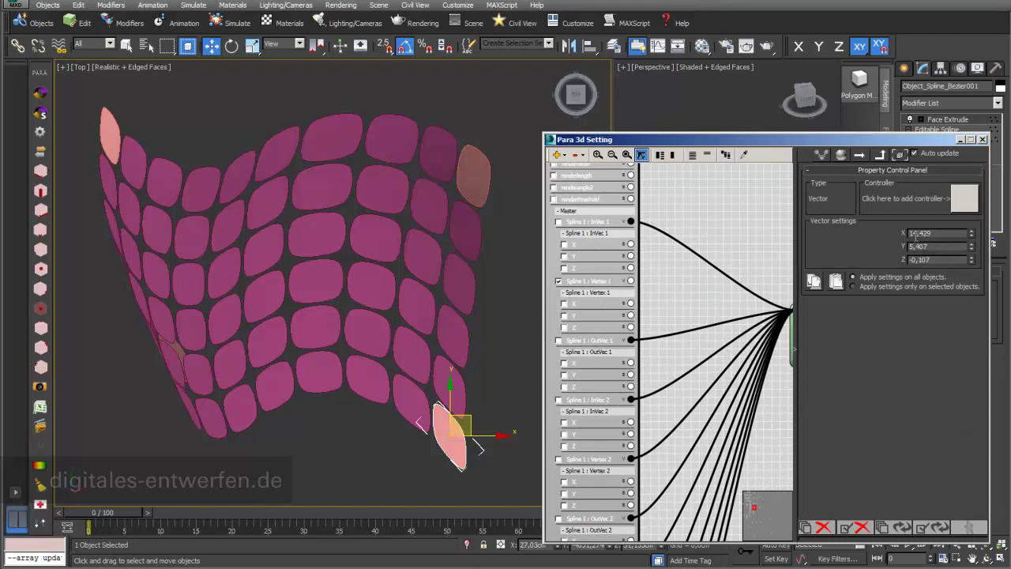
{"action": "type", "text": "2"}
{"action": "key", "text": "Return"}
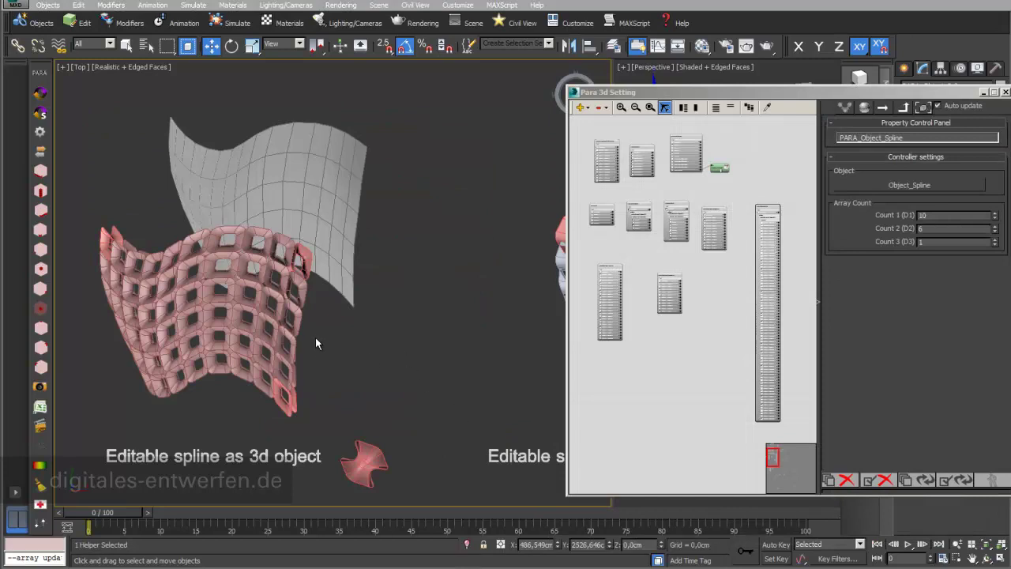
- Move the Para 3d Setting window clear of the model and select the source object beside the "Editable spline as 3d object" label
{"action": "middle_click_drag", "start_coordinate": [315, 337], "coordinate": [409, 329]}
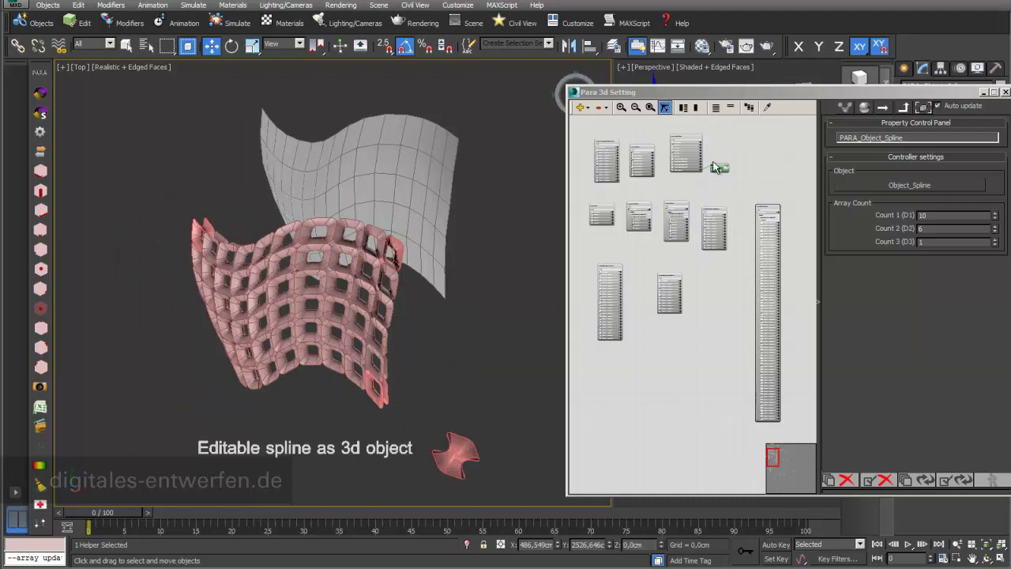
{"action": "left_click_drag", "start_coordinate": [754, 98], "coordinate": [820, 131]}
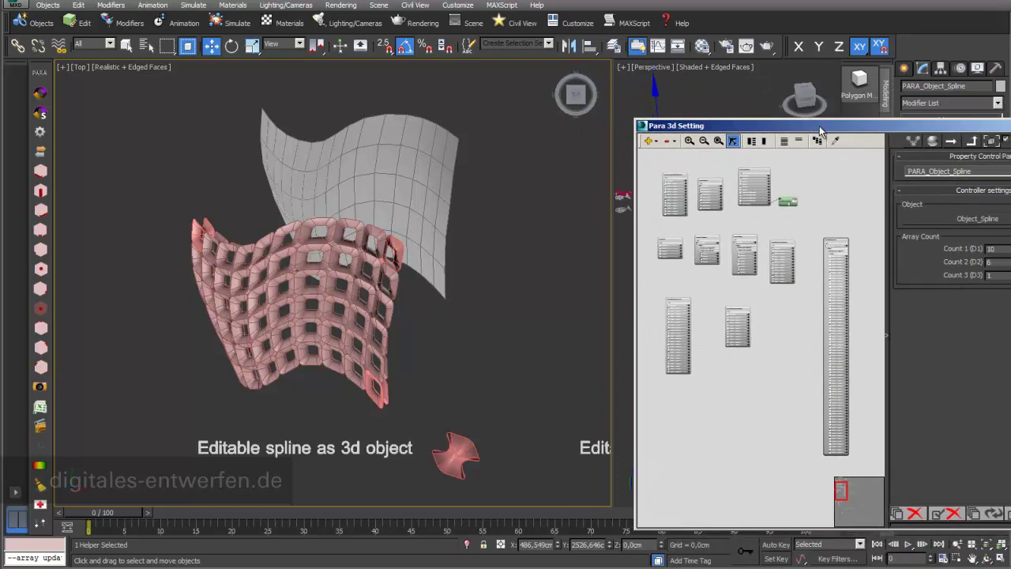
{"action": "left_click_drag", "start_coordinate": [733, 119], "coordinate": [649, 461]}
{"action": "middle_click_drag", "start_coordinate": [509, 389], "coordinate": [469, 246]}
{"action": "scroll", "coordinate": [469, 247], "scroll_direction": "up", "scroll_amount": 2}
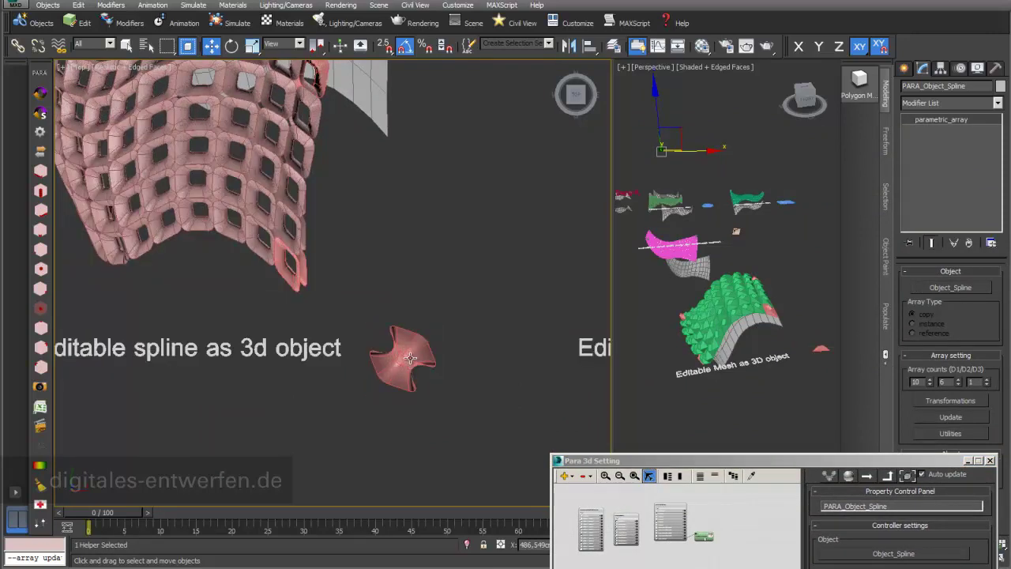
{"action": "left_click", "coordinate": [405, 356]}
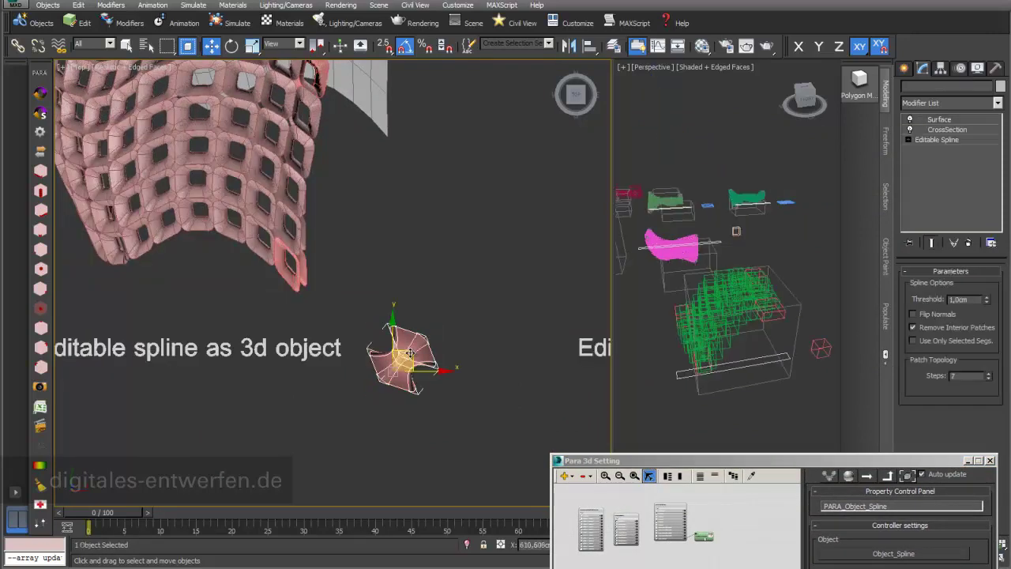
- Turn off the Surface and CrossSection modifiers of the 3D spline source object
{"action": "left_click", "coordinate": [909, 119]}
{"action": "left_click", "coordinate": [910, 129]}
{"action": "scroll", "coordinate": [448, 322], "scroll_direction": "up", "scroll_amount": 3}
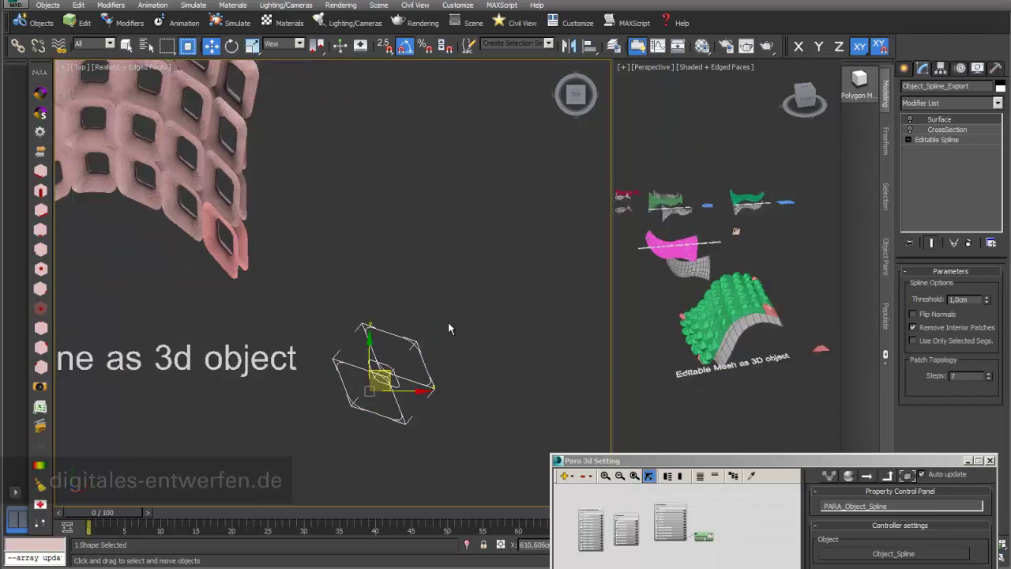
- Enter the Spline level of the Editable Spline and select its individual closed splines to examine the base curves
{"action": "left_click", "coordinate": [909, 140]}
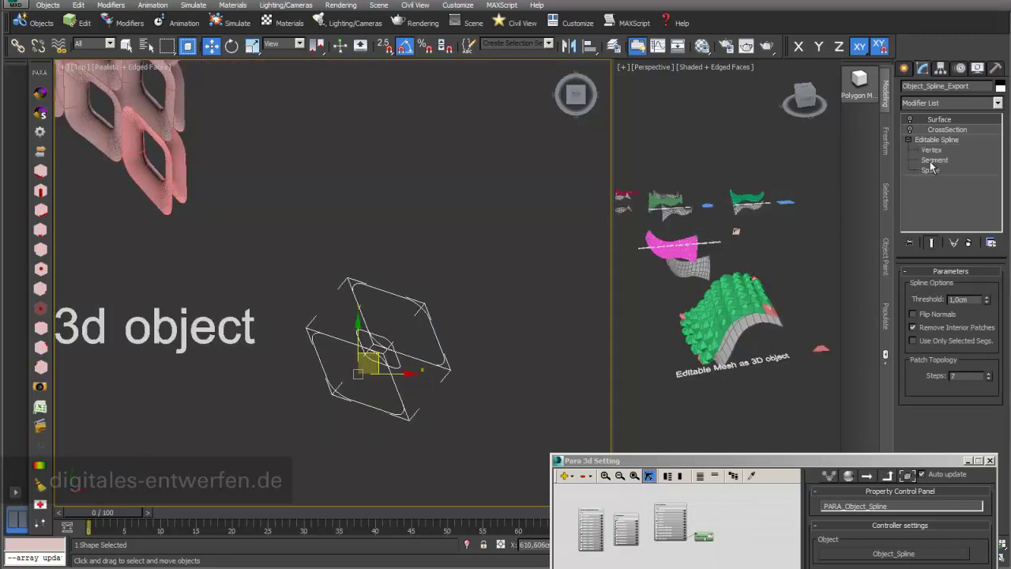
{"action": "left_click", "coordinate": [930, 170]}
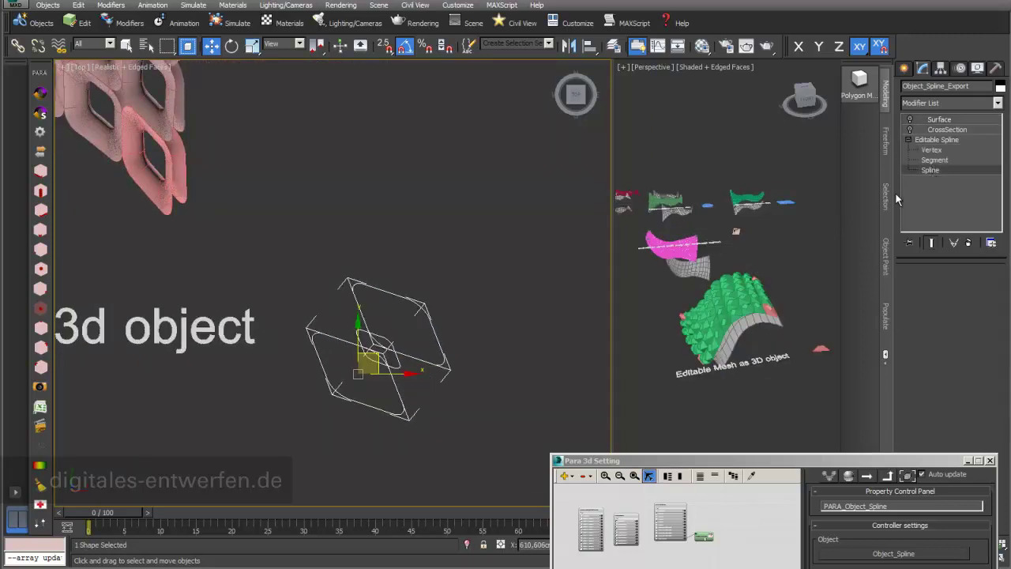
{"action": "left_click", "coordinate": [386, 365]}
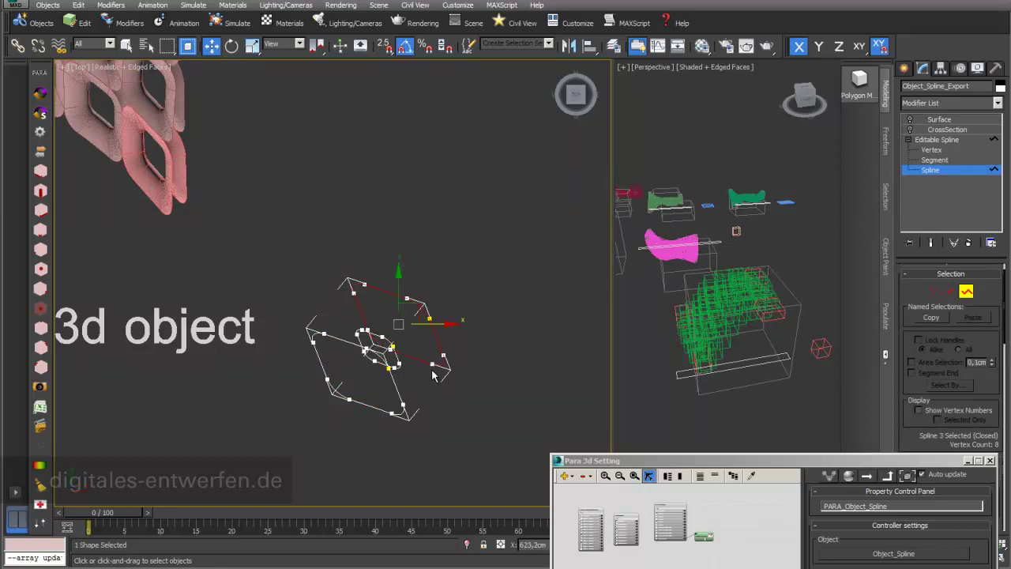
- Turn the CrossSection and Surface modifiers back on and select all vertices of the Editable Spline at Vertex level
{"action": "left_click", "coordinate": [946, 140]}
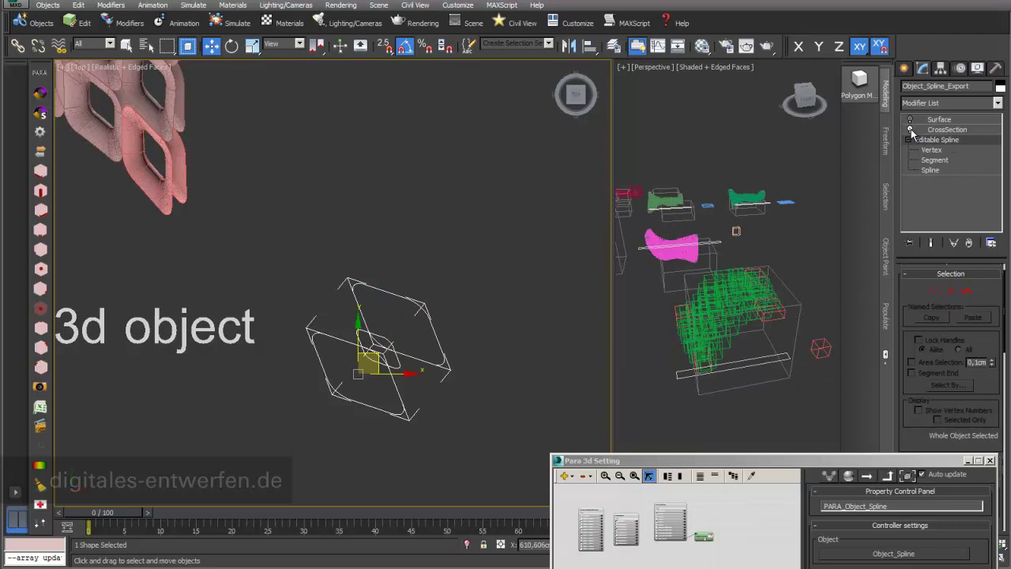
{"action": "left_click", "coordinate": [909, 119]}
{"action": "left_click", "coordinate": [930, 149]}
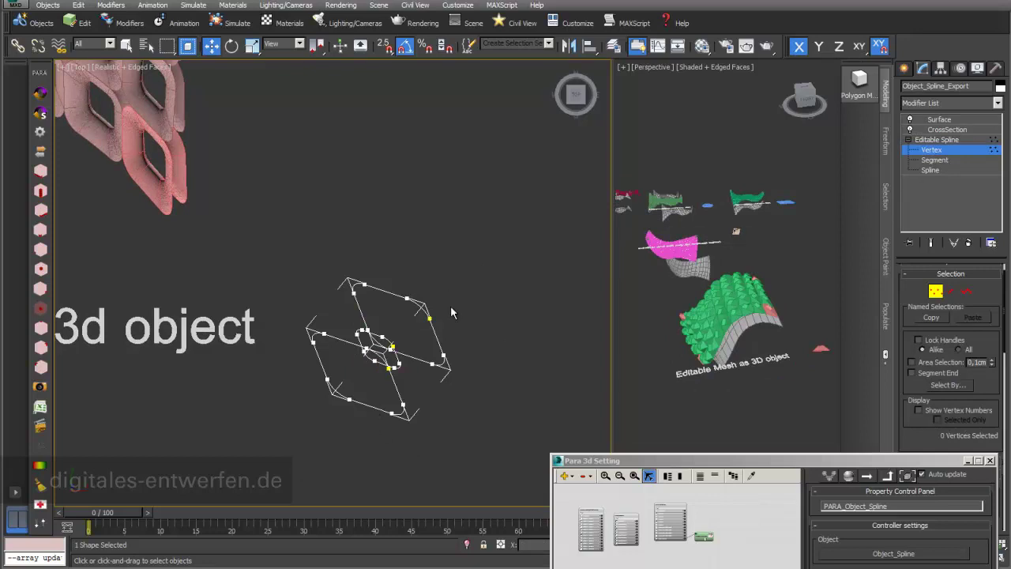
{"action": "left_click", "coordinate": [989, 460]}
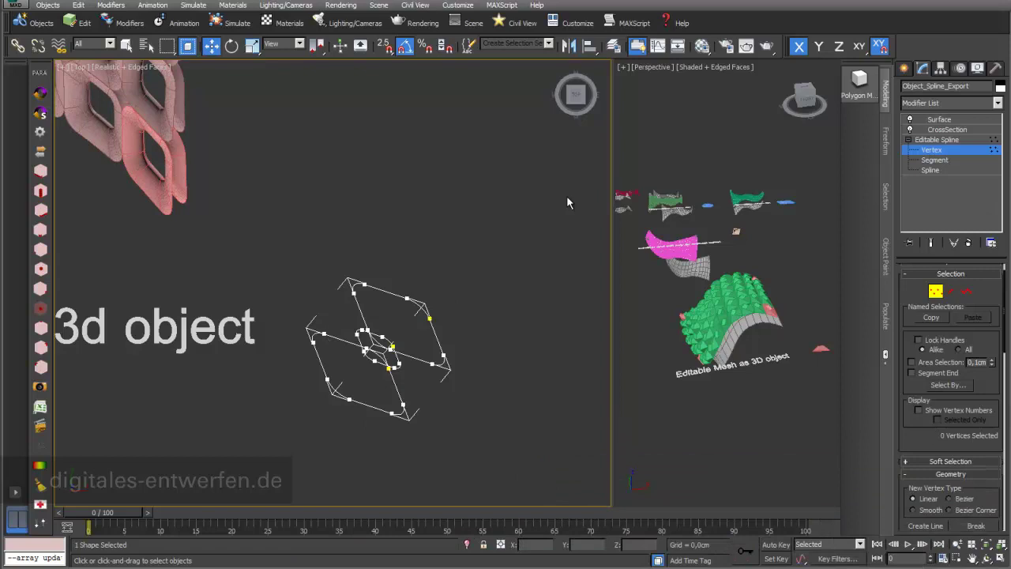
{"action": "left_click_drag", "start_coordinate": [485, 461], "coordinate": [291, 230]}
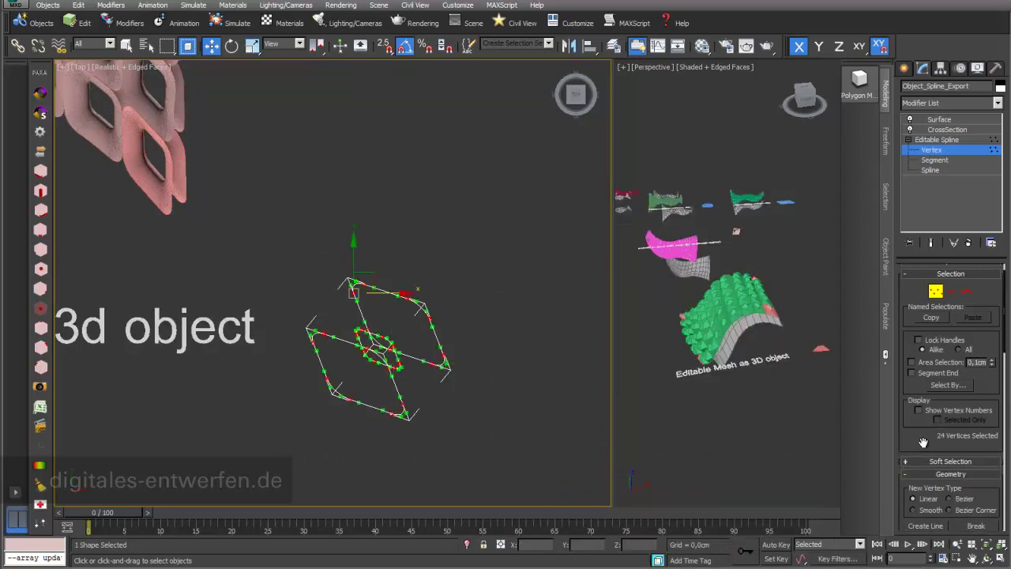
- Return the source object to its Surface modifier level and examine the ring-shaped panels of the 3D spline array up close
{"action": "left_click", "coordinate": [939, 119]}
{"action": "mouse_move", "coordinate": [248, 268]}
{"action": "middle_mouse_down"}
{"action": "mouse_move", "coordinate": [298, 293]}
{"action": "mouse_move", "coordinate": [369, 388]}
{"action": "middle_mouse_up"}
{"action": "middle_click_drag", "start_coordinate": [349, 270], "coordinate": [427, 390]}
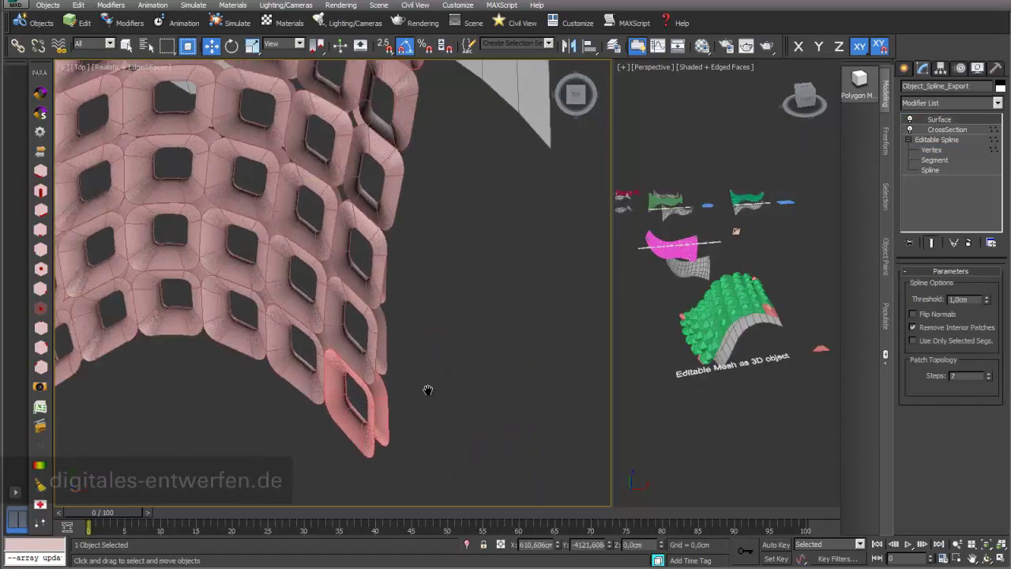
{"action": "scroll", "coordinate": [435, 286], "scroll_direction": "up", "scroll_amount": 5}
{"action": "middle_click_drag", "start_coordinate": [472, 338], "coordinate": [440, 344]}
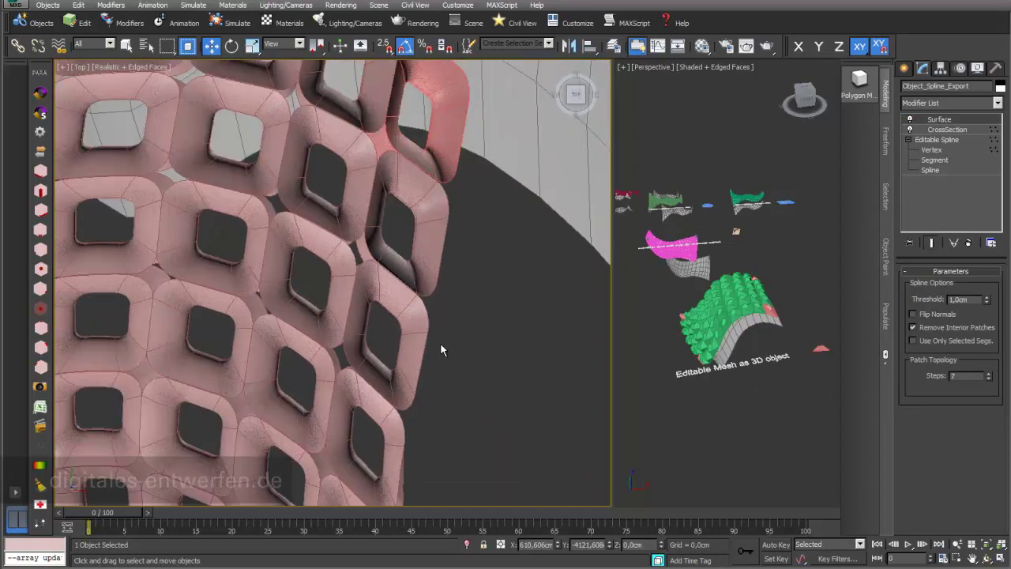
{"action": "scroll", "coordinate": [440, 342], "scroll_direction": "down", "scroll_amount": 5}
{"action": "scroll", "coordinate": [486, 339], "scroll_direction": "up", "scroll_amount": 4}
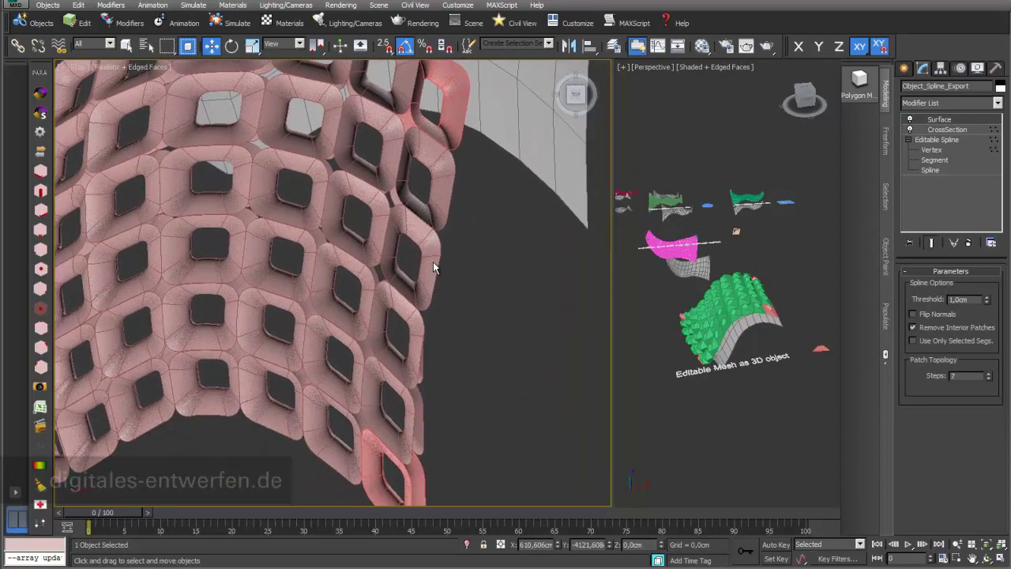
{"action": "scroll", "coordinate": [419, 251], "scroll_direction": "down", "scroll_amount": 5}
{"action": "scroll", "coordinate": [468, 273], "scroll_direction": "up", "scroll_amount": 2}
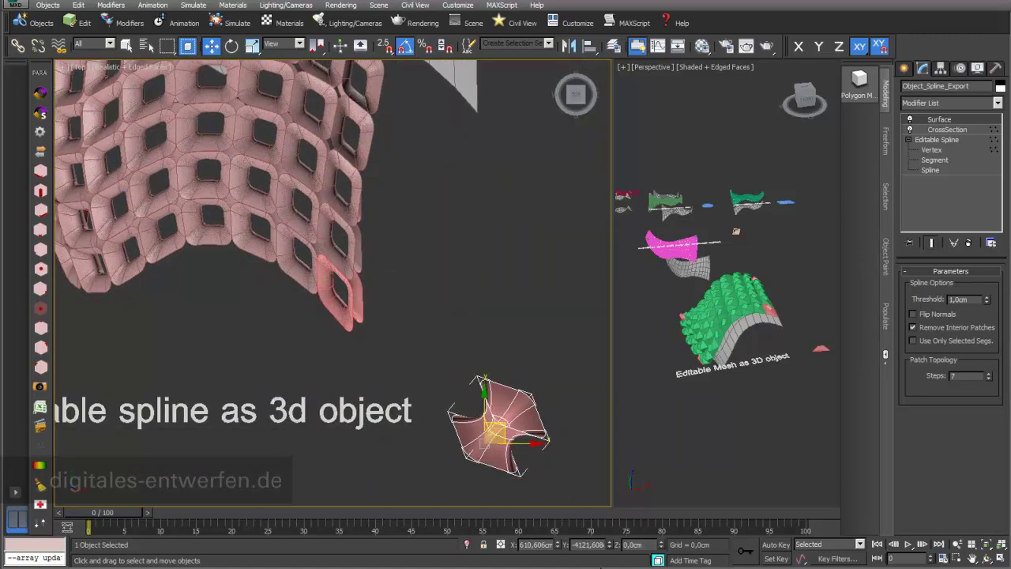
- Bring the Para 3d Setting window back into view beside the 3D spline source object
{"action": "left_click_drag", "start_coordinate": [631, 565], "coordinate": [817, 110]}
{"action": "middle_click_drag", "start_coordinate": [431, 292], "coordinate": [285, 158]}
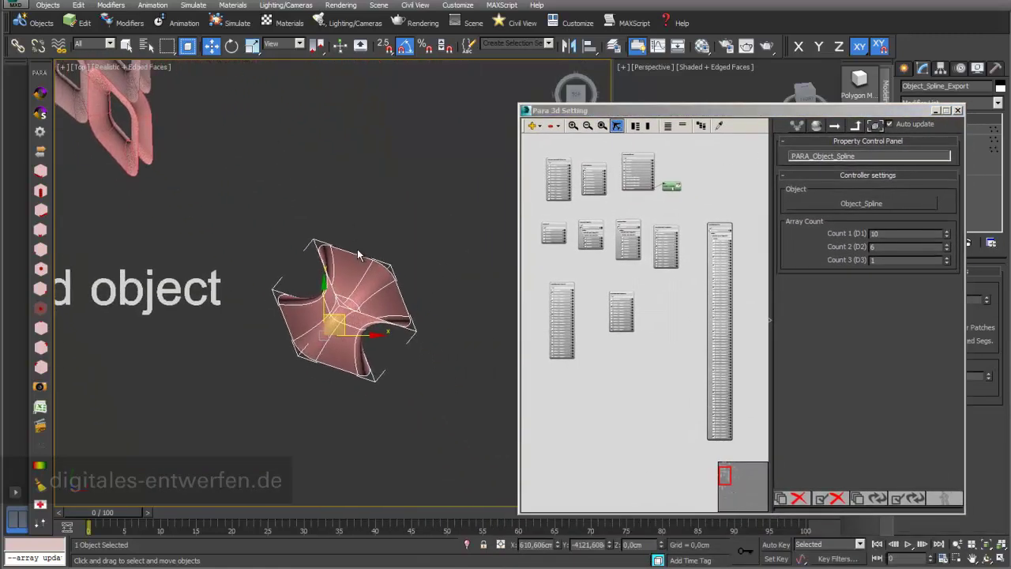
- Examine the per-vertex spline entries listed in the PARAObject_Spline node of the Para 3d graph
{"action": "scroll", "coordinate": [402, 207], "scroll_direction": "up", "scroll_amount": 4}
{"action": "middle_click_drag", "start_coordinate": [709, 310], "coordinate": [582, 275]}
{"action": "scroll", "coordinate": [649, 241], "scroll_direction": "up", "scroll_amount": 2}
{"action": "scroll", "coordinate": [649, 240], "scroll_direction": "up", "scroll_amount": 4}
{"action": "scroll", "coordinate": [683, 303], "scroll_direction": "up", "scroll_amount": 1}
{"action": "middle_click_drag", "start_coordinate": [684, 303], "coordinate": [690, 339]}
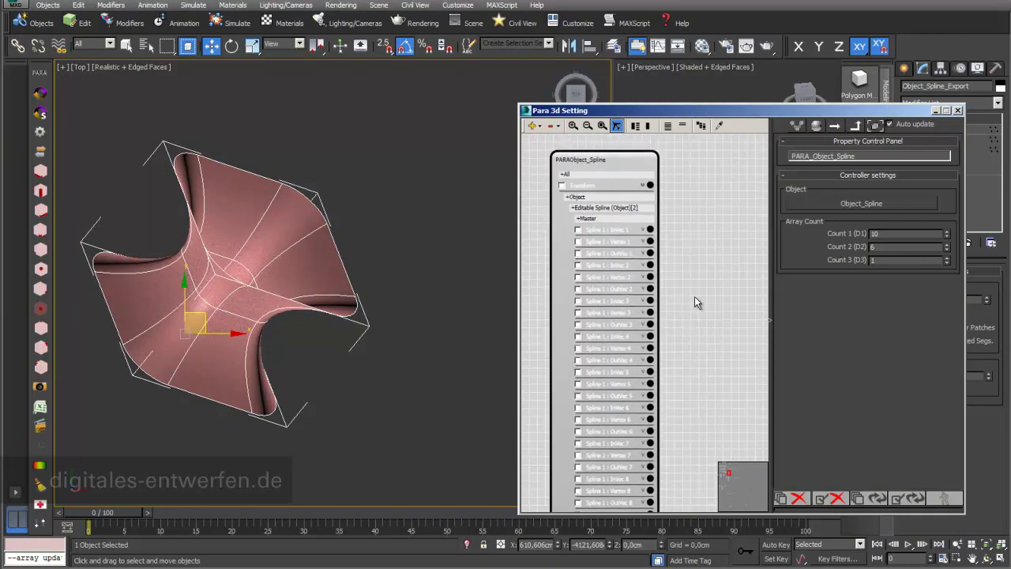
{"action": "middle_click_drag", "start_coordinate": [696, 399], "coordinate": [687, 263]}
{"action": "scroll", "coordinate": [702, 390], "scroll_direction": "down", "scroll_amount": 2}
{"action": "scroll", "coordinate": [703, 364], "scroll_direction": "down", "scroll_amount": 1}
{"action": "middle_click_drag", "start_coordinate": [703, 364], "coordinate": [714, 296]}
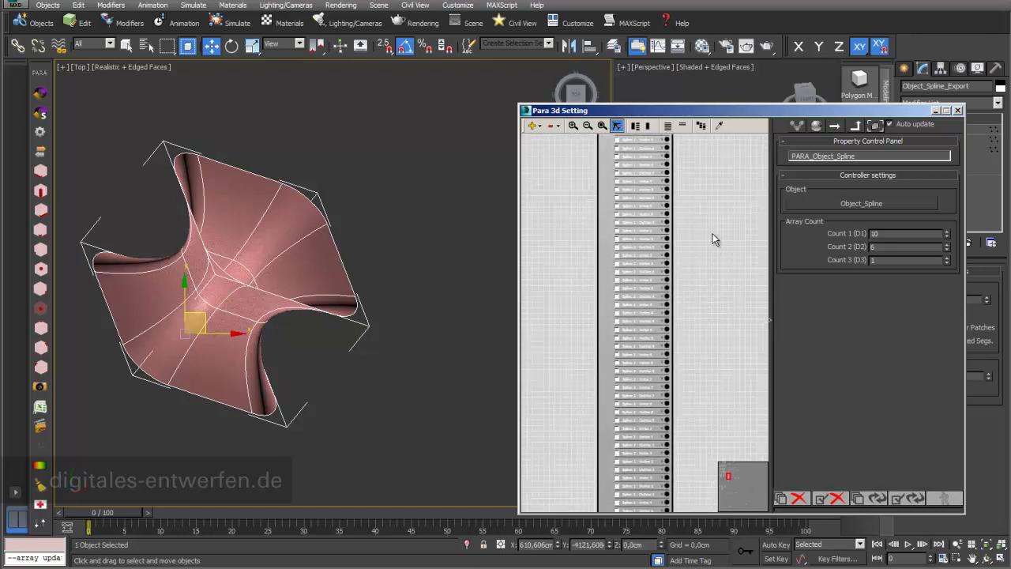
- Move the Para 3d Setting window aside and examine the 3D spline source object and the examples around it
{"action": "left_click_drag", "start_coordinate": [722, 113], "coordinate": [691, 178]}
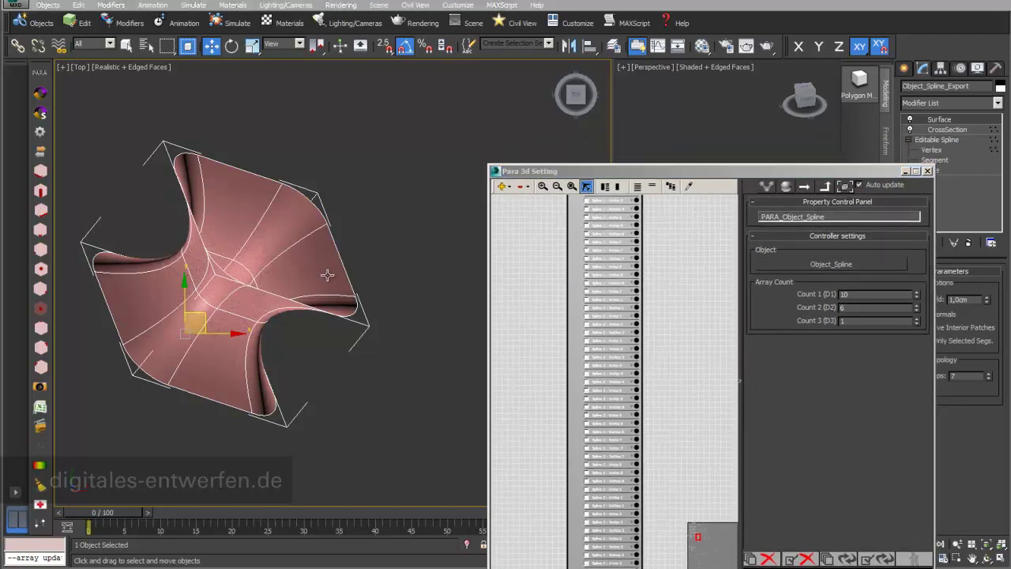
{"action": "scroll", "coordinate": [263, 263], "scroll_direction": "down", "scroll_amount": 2}
{"action": "middle_click_drag", "start_coordinate": [215, 295], "coordinate": [303, 305]}
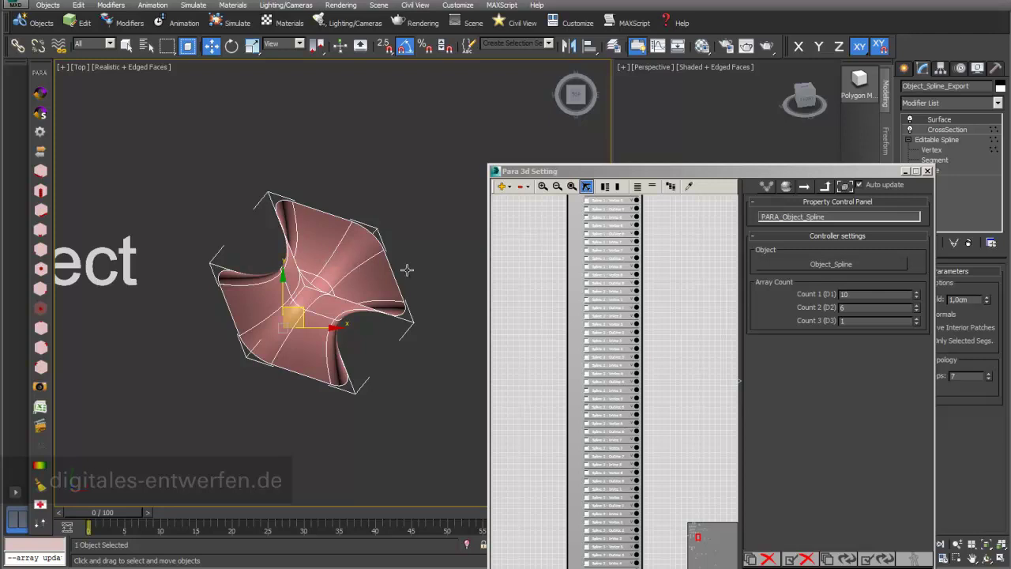
{"action": "scroll", "coordinate": [369, 292], "scroll_direction": "down", "scroll_amount": 3}
{"action": "scroll", "coordinate": [225, 179], "scroll_direction": "down", "scroll_amount": 1}
{"action": "scroll", "coordinate": [225, 179], "scroll_direction": "up", "scroll_amount": 2}
{"action": "middle_click_drag", "start_coordinate": [225, 180], "coordinate": [315, 240]}
{"action": "scroll", "coordinate": [314, 240], "scroll_direction": "up", "scroll_amount": 1}
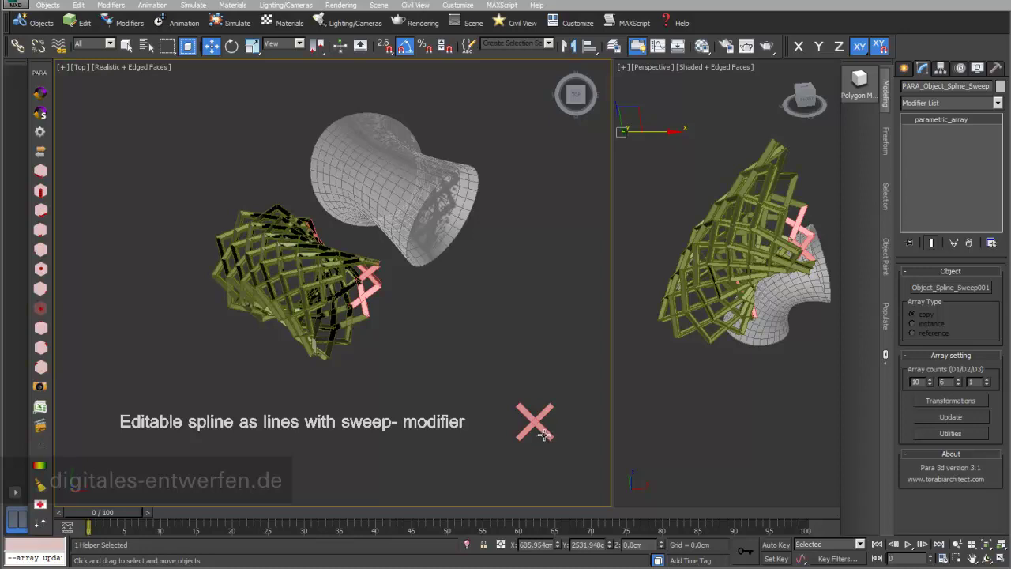
- Select the cross-shaped sweep source object, switch off its Sweep modifier and select all its line vertices at Vertex level
{"action": "left_click", "coordinate": [544, 432]}
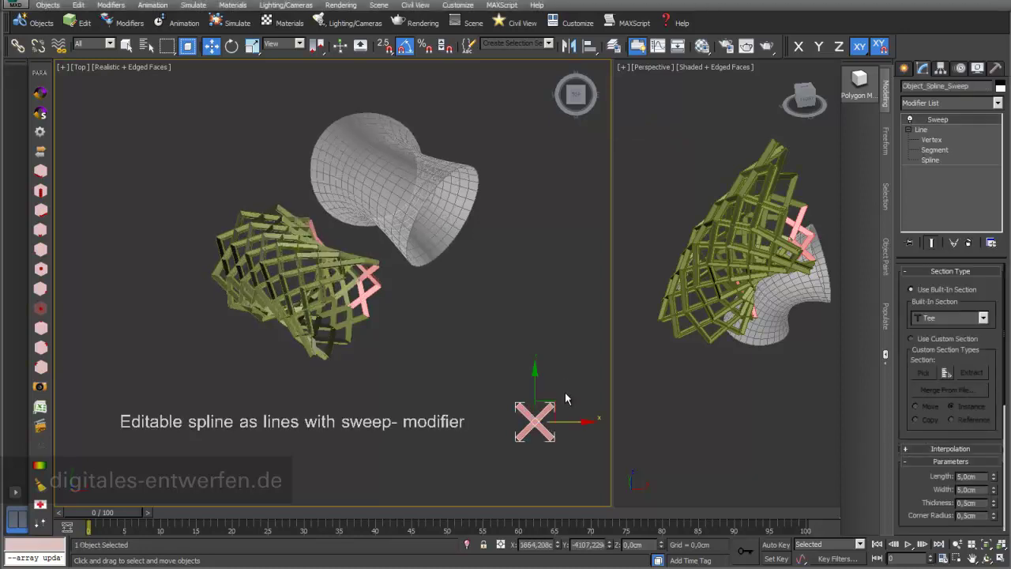
{"action": "middle_click_drag", "start_coordinate": [565, 379], "coordinate": [512, 320]}
{"action": "scroll", "coordinate": [513, 320], "scroll_direction": "up", "scroll_amount": 2}
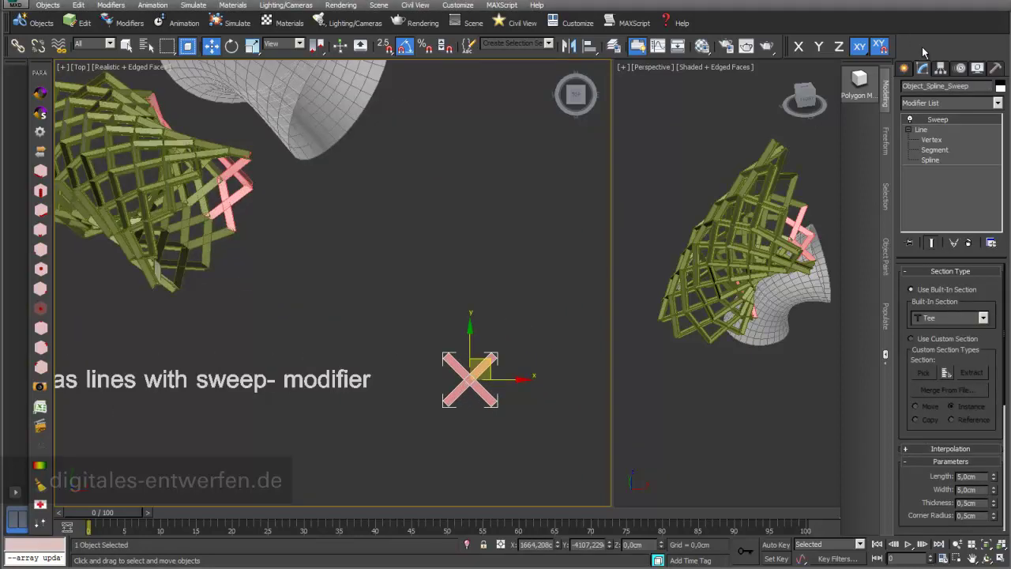
{"action": "left_click", "coordinate": [909, 120]}
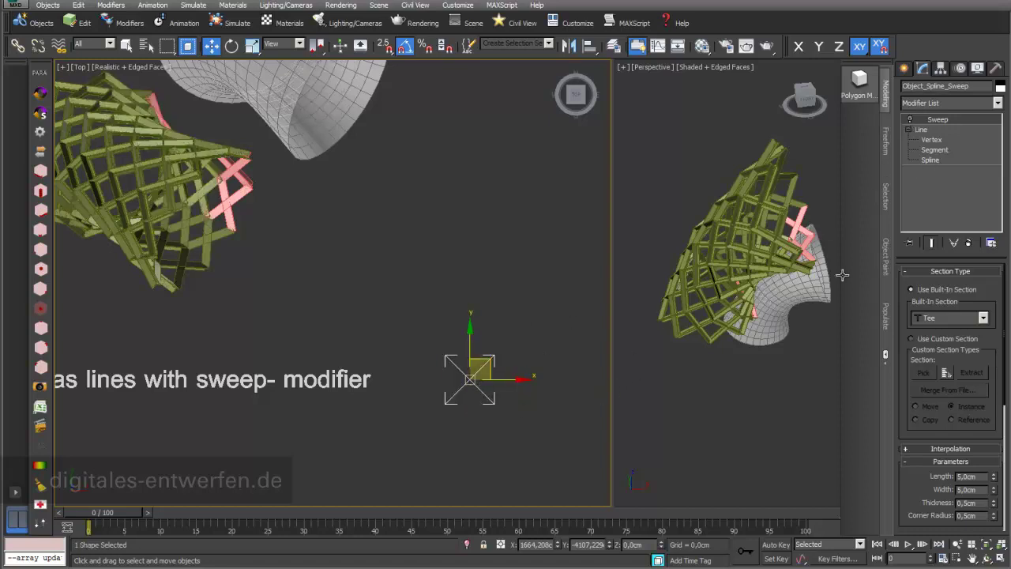
{"action": "left_click", "coordinate": [931, 139]}
{"action": "left_click_drag", "start_coordinate": [551, 428], "coordinate": [437, 342]}
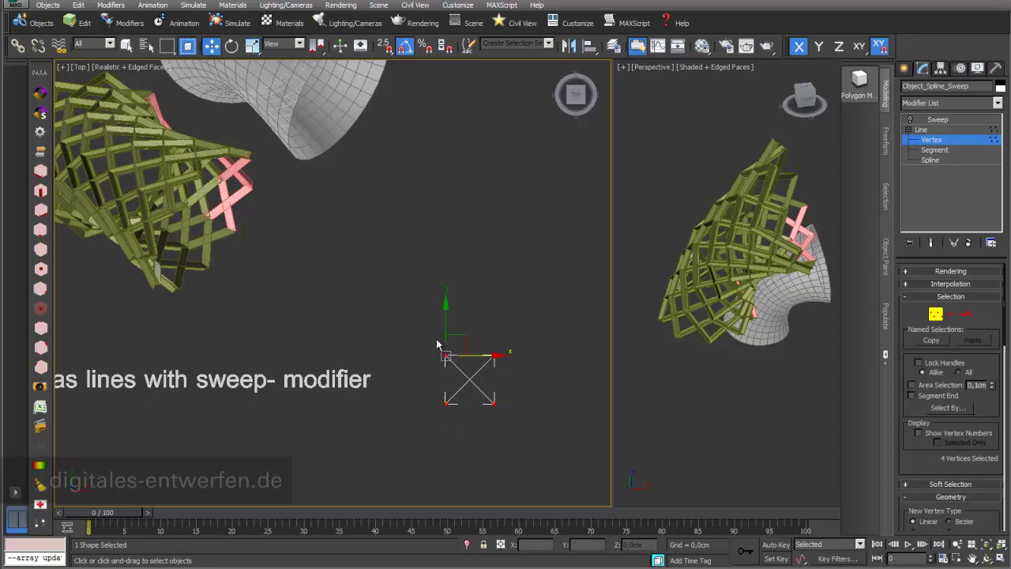
{"action": "right_click", "coordinate": [446, 357]}
{"action": "left_click", "coordinate": [466, 289]}
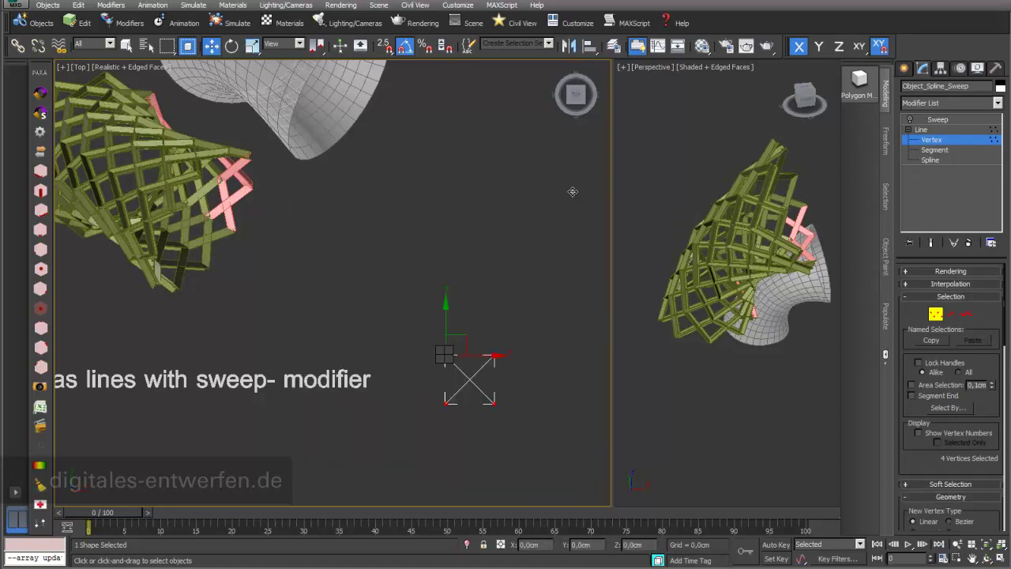
- Leave Vertex level, switch the Sweep modifier back on and return to its modifier level
{"action": "left_click", "coordinate": [933, 139]}
{"action": "left_click", "coordinate": [916, 120]}
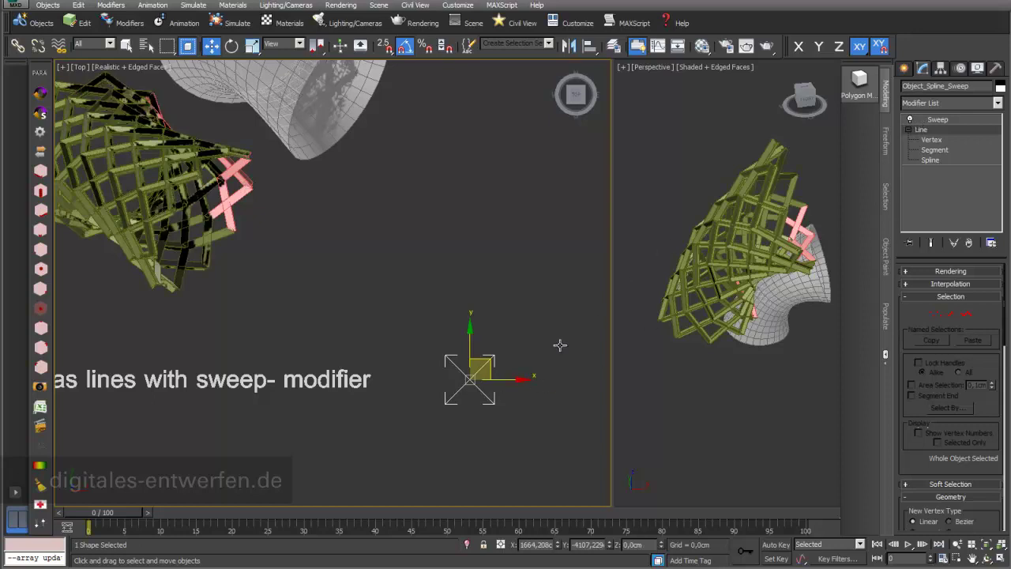
{"action": "left_click", "coordinate": [934, 119]}
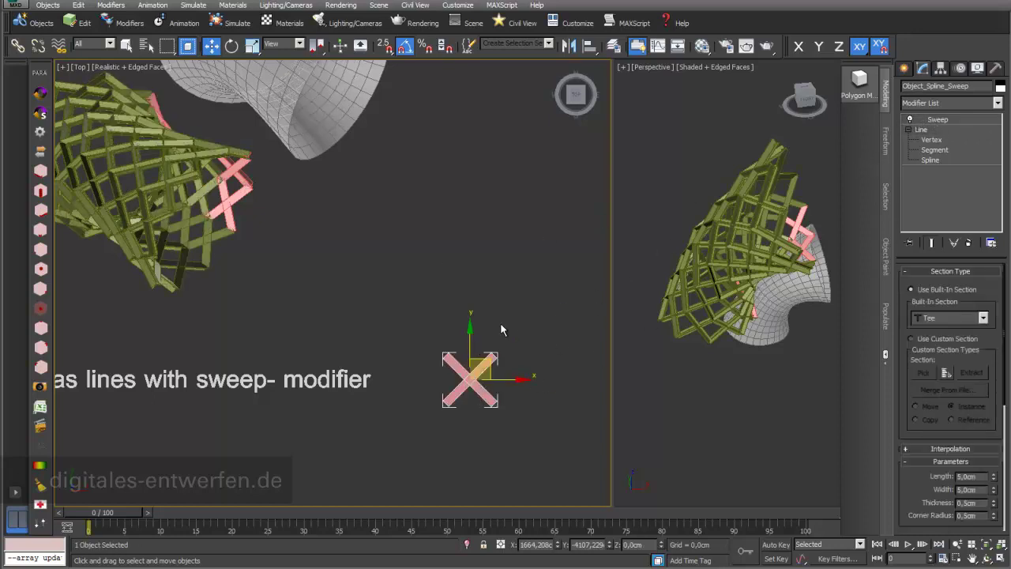
- Rotate the cross-shaped source object freely to about X -61°, Y 13°, Z -8° to expose its swept profile
{"action": "left_click", "coordinate": [231, 47]}
{"action": "left_click_drag", "start_coordinate": [503, 362], "coordinate": [499, 335]}
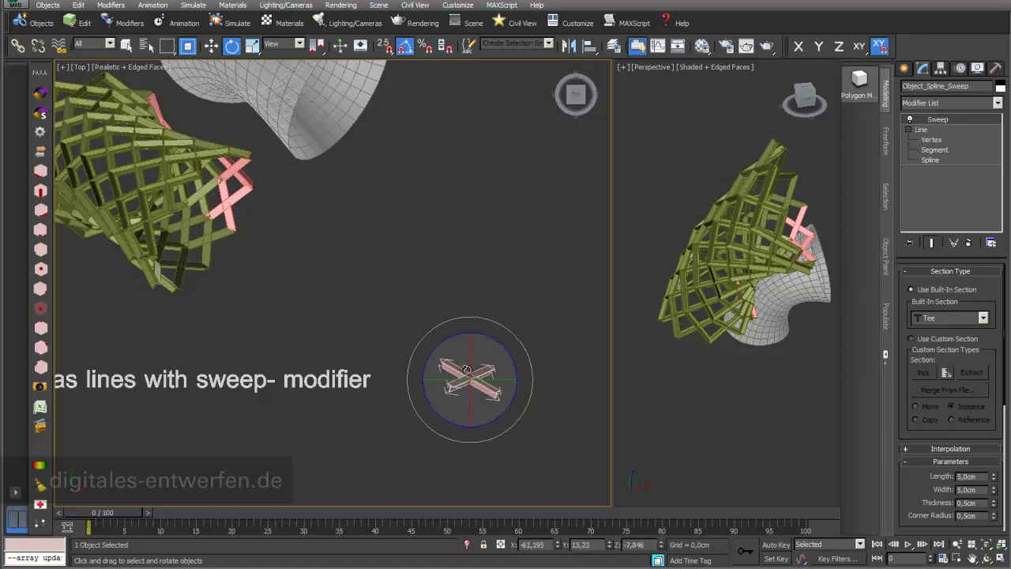
{"action": "key", "text": "F5"}
{"action": "scroll", "coordinate": [472, 372], "scroll_direction": "up", "scroll_amount": 5}
- Try the Angle, Tube and Ellipse built-in sections on the cross-shaped object's Sweep modifier
{"action": "left_click", "coordinate": [983, 317]}
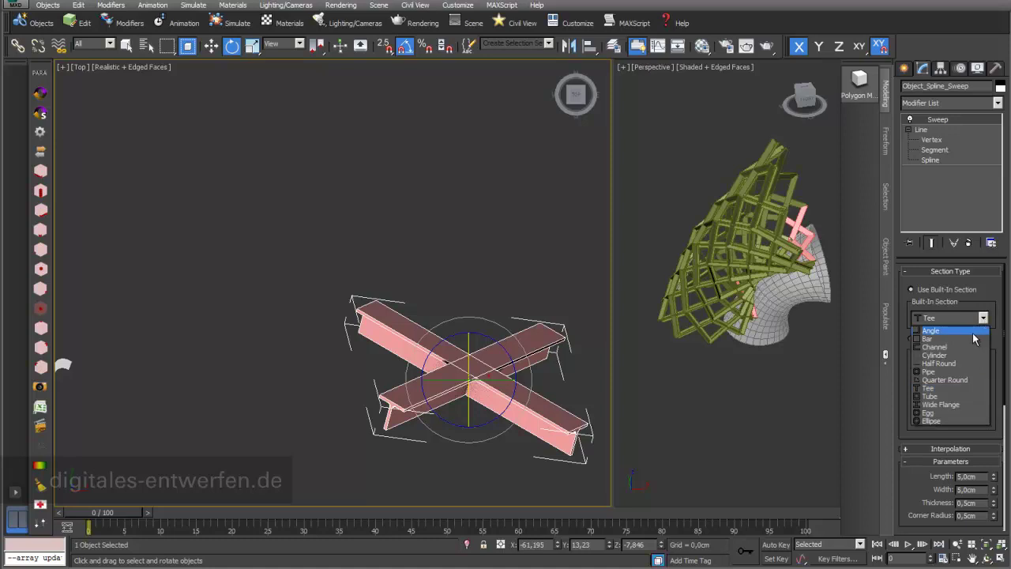
{"action": "left_click", "coordinate": [973, 332]}
{"action": "left_click", "coordinate": [984, 317]}
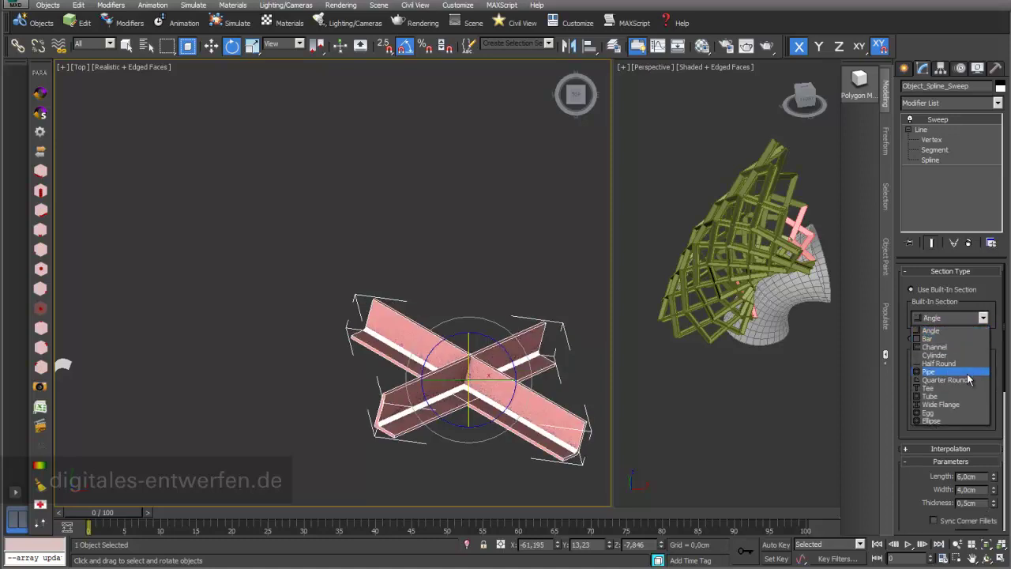
{"action": "left_click", "coordinate": [965, 397]}
{"action": "left_click", "coordinate": [983, 318]}
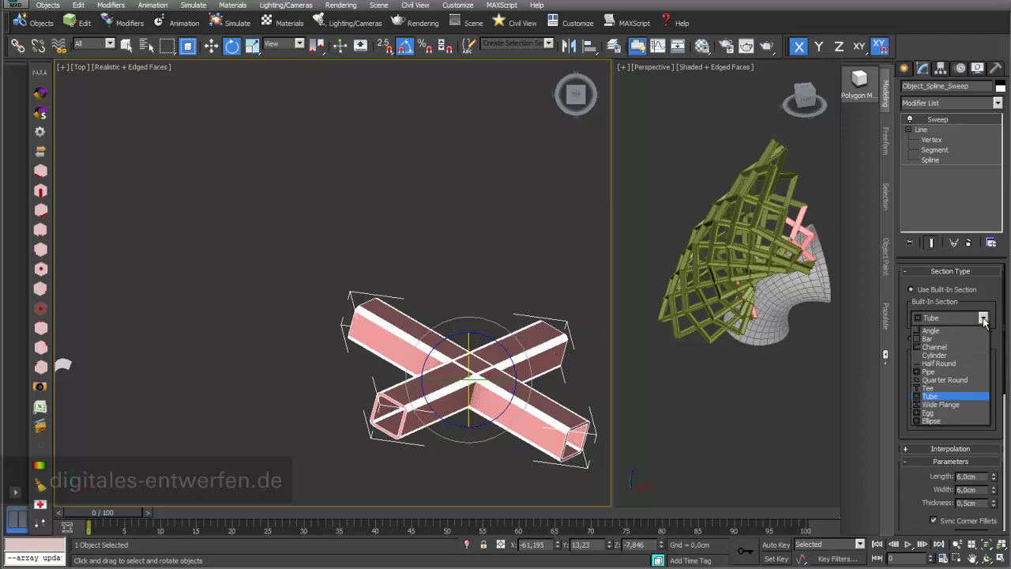
{"action": "left_click", "coordinate": [964, 421]}
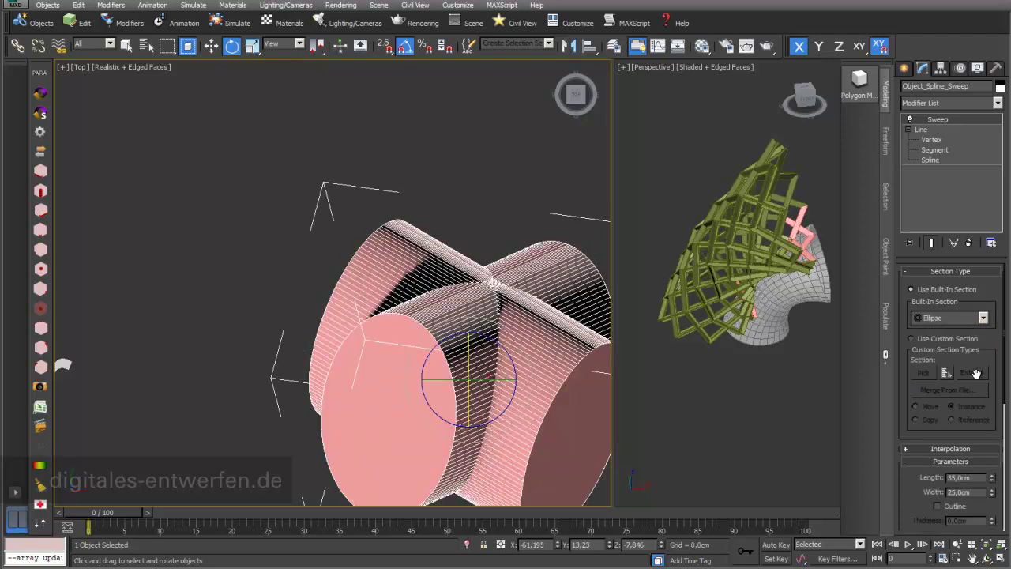
- Set the Sweep modifier's built-in section to Channel and compare the profile with the lattice array
{"action": "left_click", "coordinate": [983, 318]}
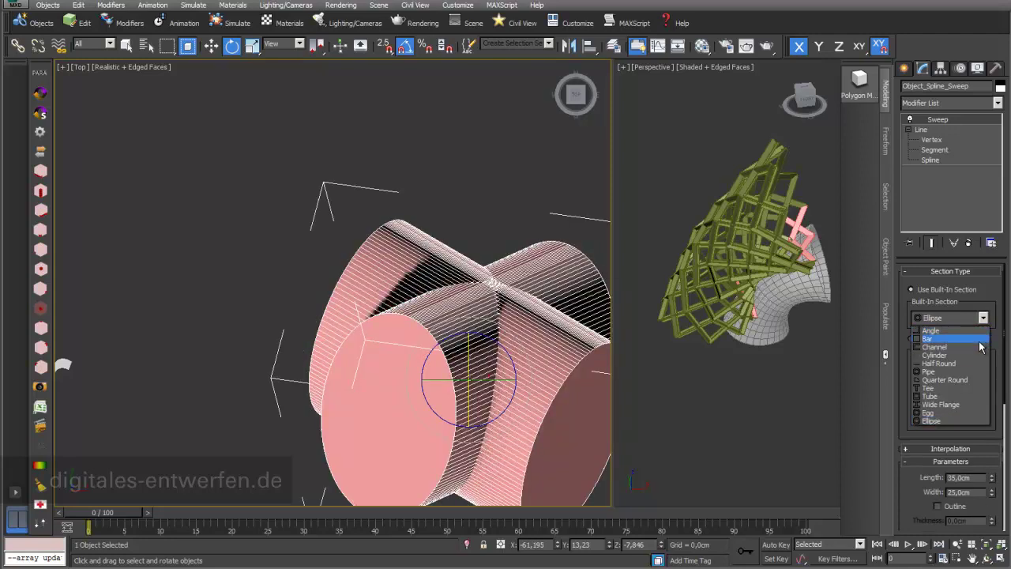
{"action": "left_click", "coordinate": [979, 346]}
{"action": "scroll", "coordinate": [364, 313], "scroll_direction": "down", "scroll_amount": 3}
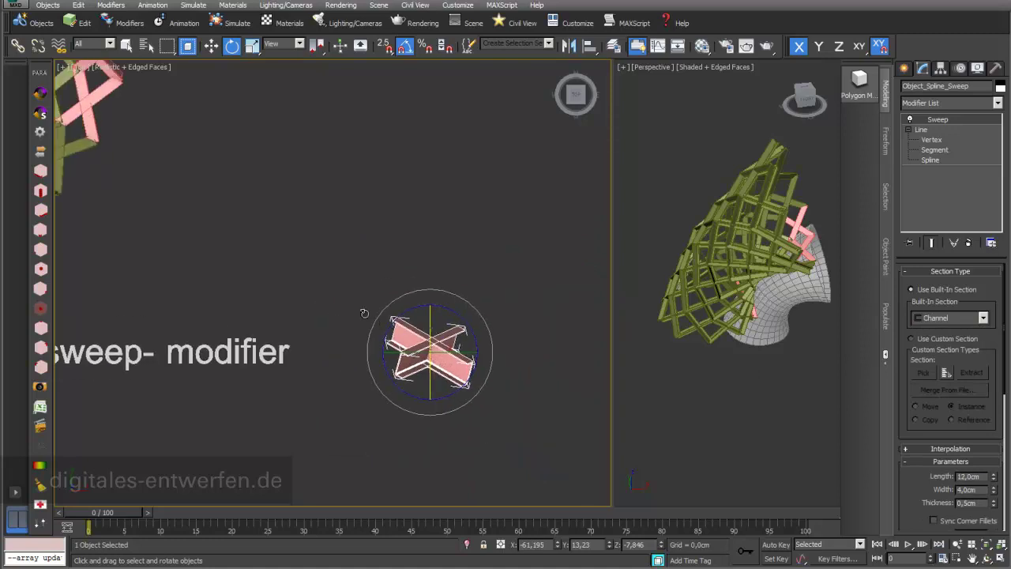
{"action": "scroll", "coordinate": [364, 313], "scroll_direction": "up", "scroll_amount": 5}
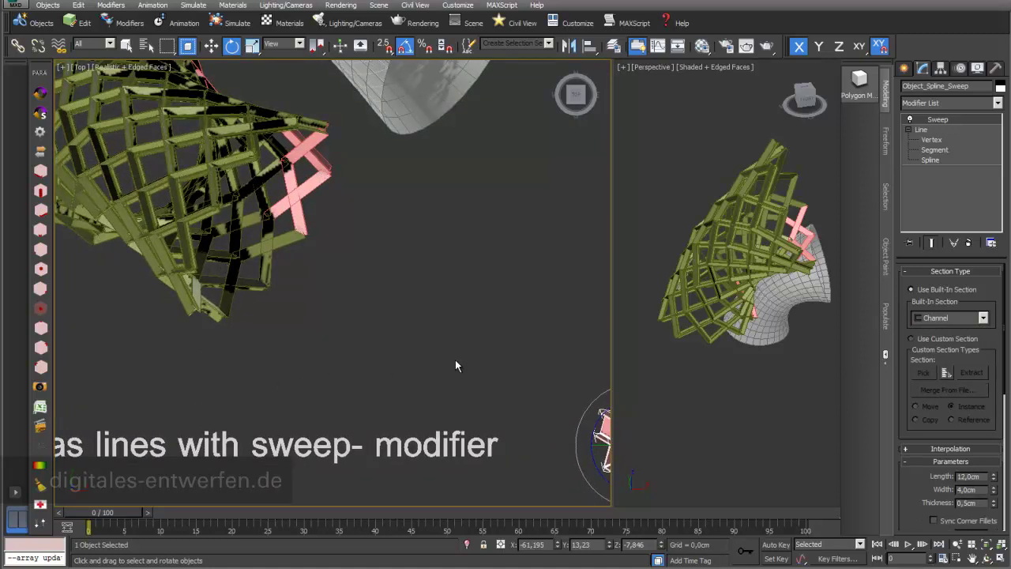
- Collapse the Line entry of the modifier stack and bring the Para 3d Setting window beside the sweep source object
{"action": "left_click", "coordinate": [908, 130]}
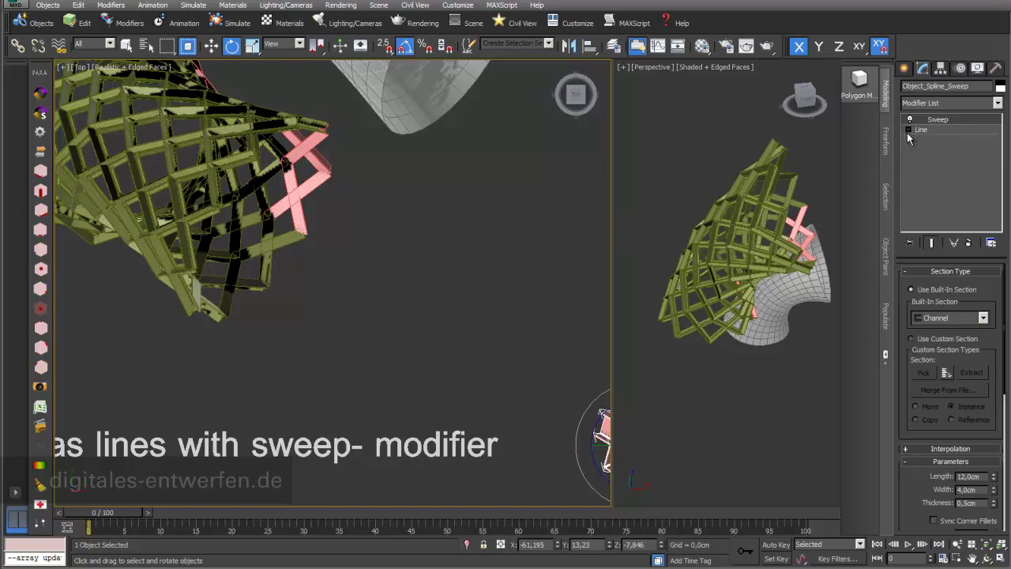
{"action": "middle_click_drag", "start_coordinate": [461, 217], "coordinate": [460, 257]}
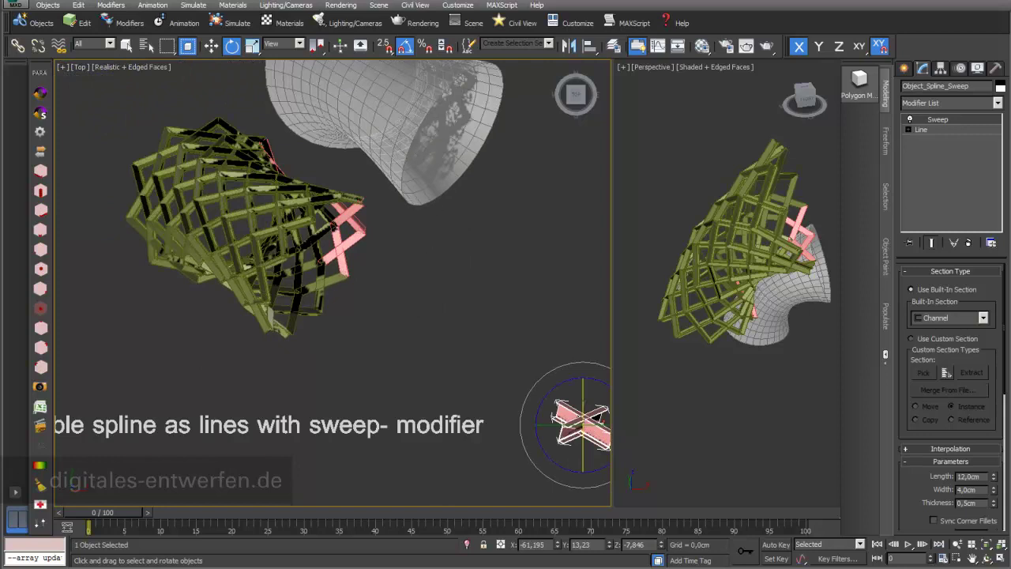
{"action": "left_click_drag", "start_coordinate": [1010, 154], "coordinate": [715, 100]}
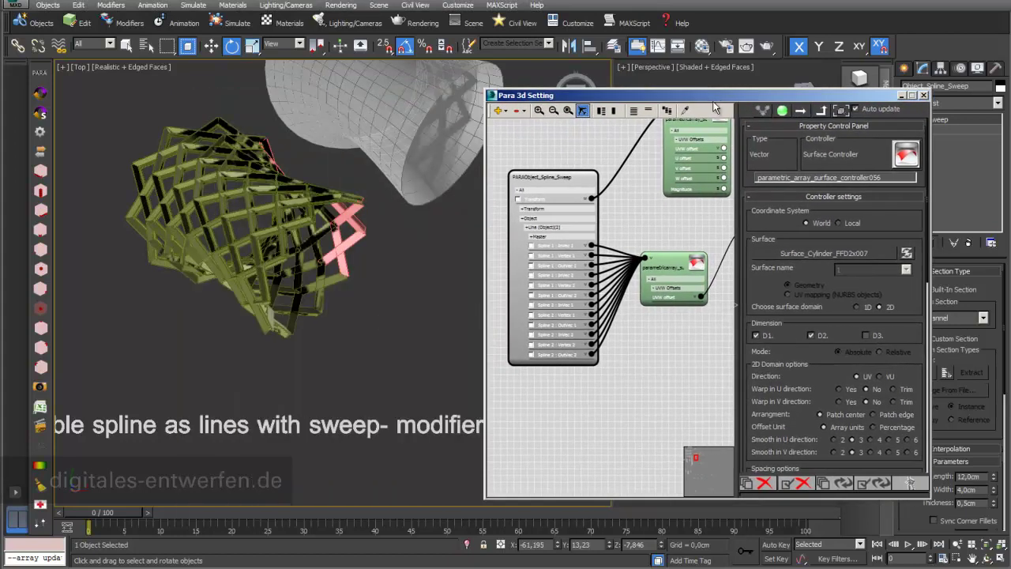
{"action": "middle_click_drag", "start_coordinate": [410, 334], "coordinate": [208, 247]}
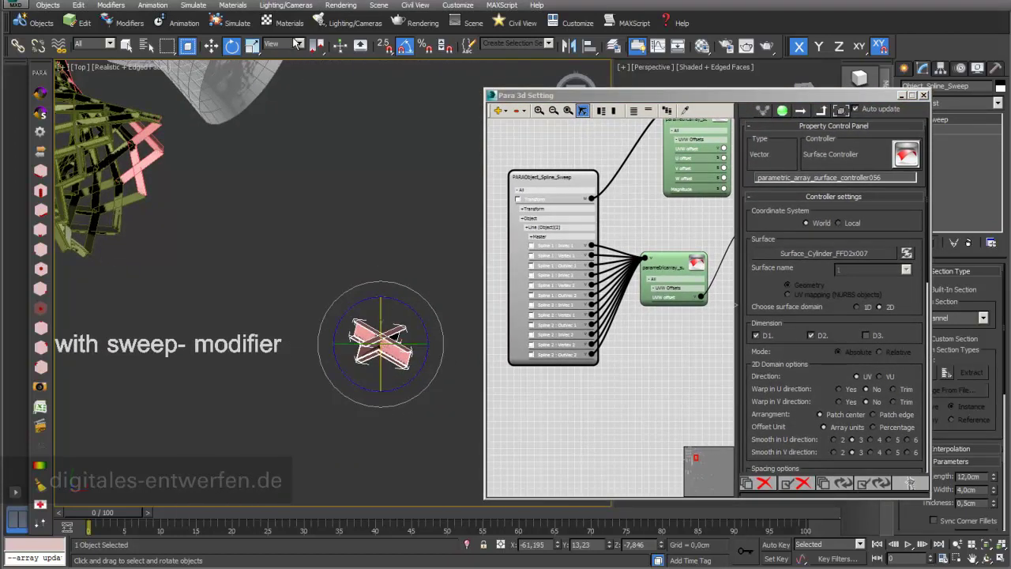
- Switch off the Sweep modifier and enter the Line's Vertex level to compare its vertices with the controller graph and lattice array
{"action": "left_click_drag", "start_coordinate": [864, 93], "coordinate": [880, 159]}
{"action": "left_click", "coordinate": [909, 120]}
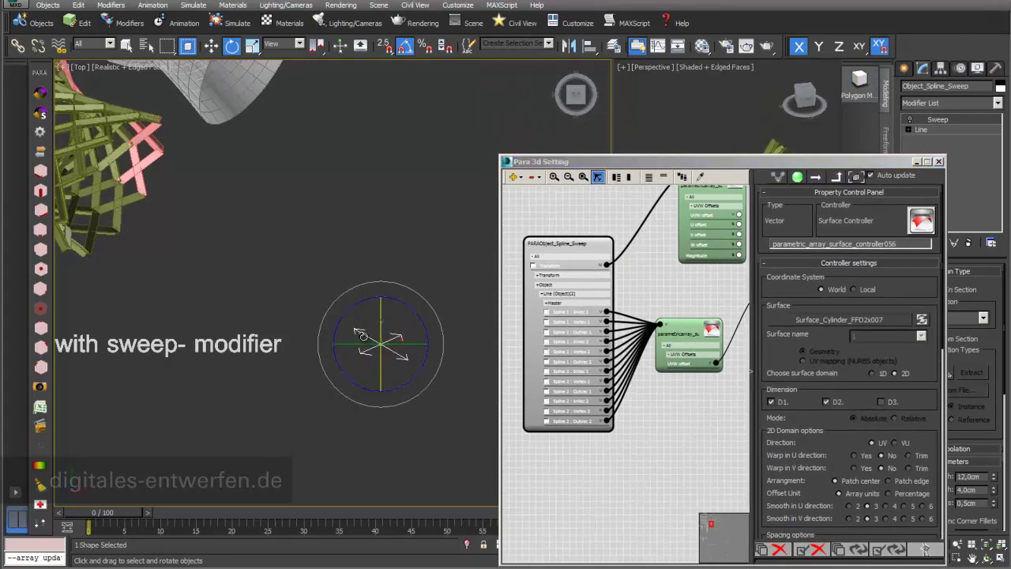
{"action": "left_click", "coordinate": [909, 129]}
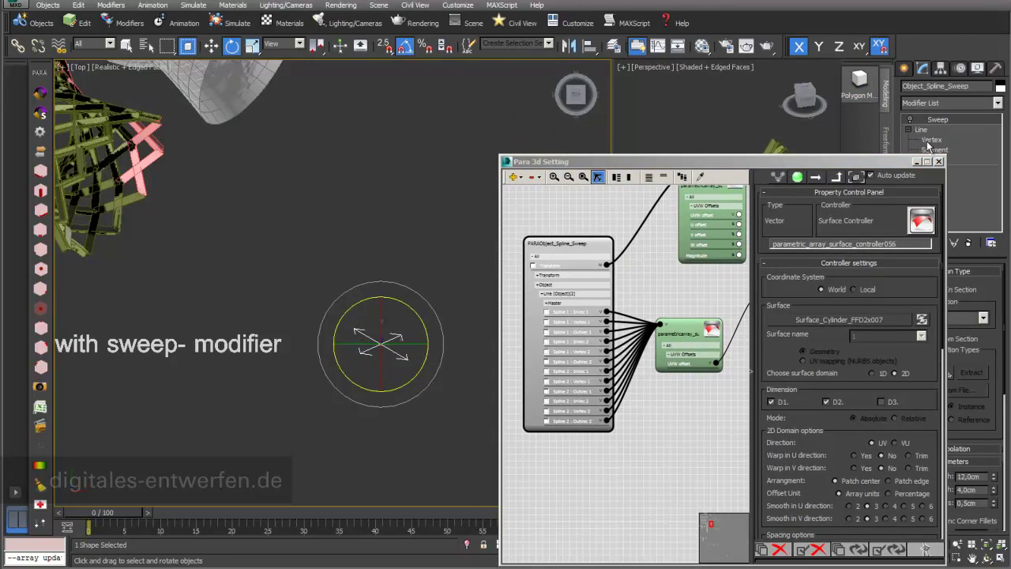
{"action": "left_click", "coordinate": [931, 139]}
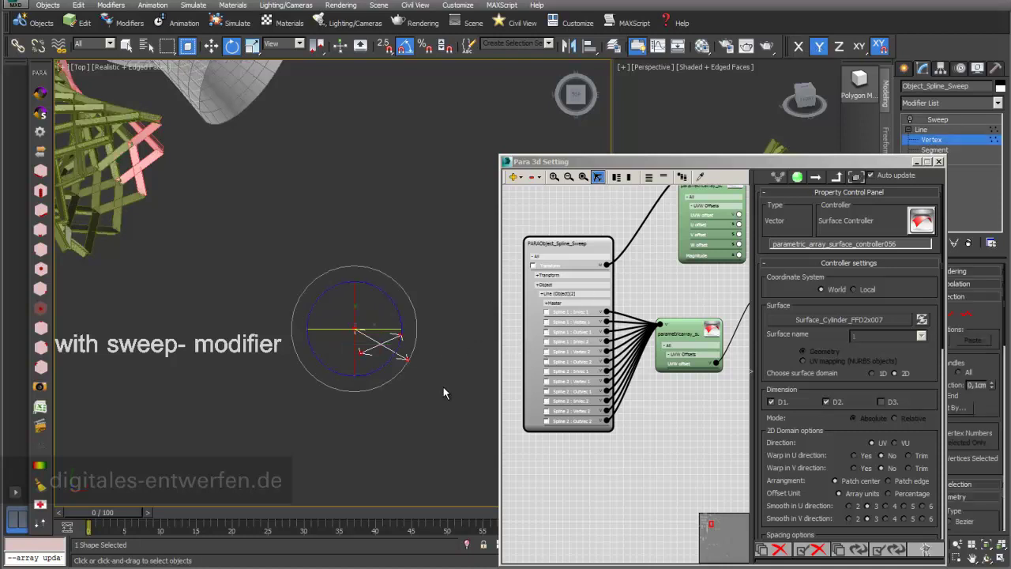
{"action": "left_click_drag", "start_coordinate": [700, 164], "coordinate": [707, 318]}
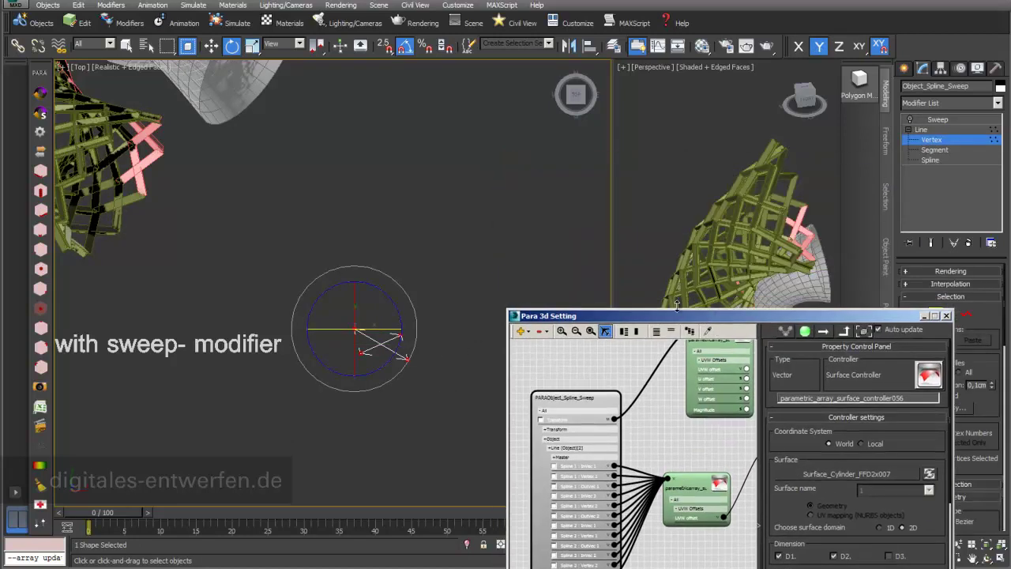
{"action": "middle_click_drag", "start_coordinate": [294, 195], "coordinate": [395, 312]}
{"action": "scroll", "coordinate": [395, 312], "scroll_direction": "down", "scroll_amount": 1}
{"action": "scroll", "coordinate": [261, 287], "scroll_direction": "up", "scroll_amount": 2}
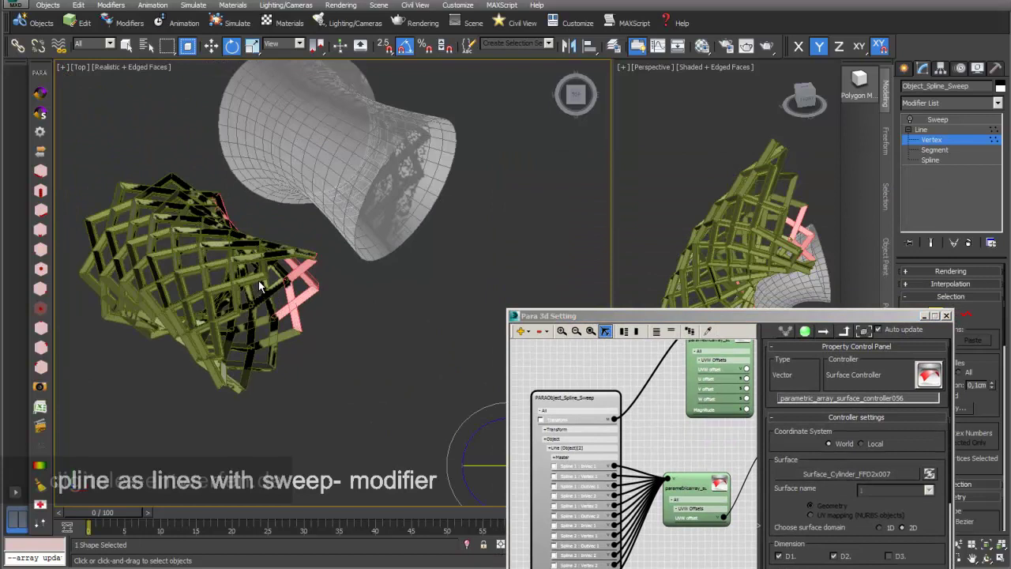
- Select the sweep array's parametric array object, set its D2 array count to 20 and open the D1 count for editing
{"action": "left_click", "coordinate": [585, 399]}
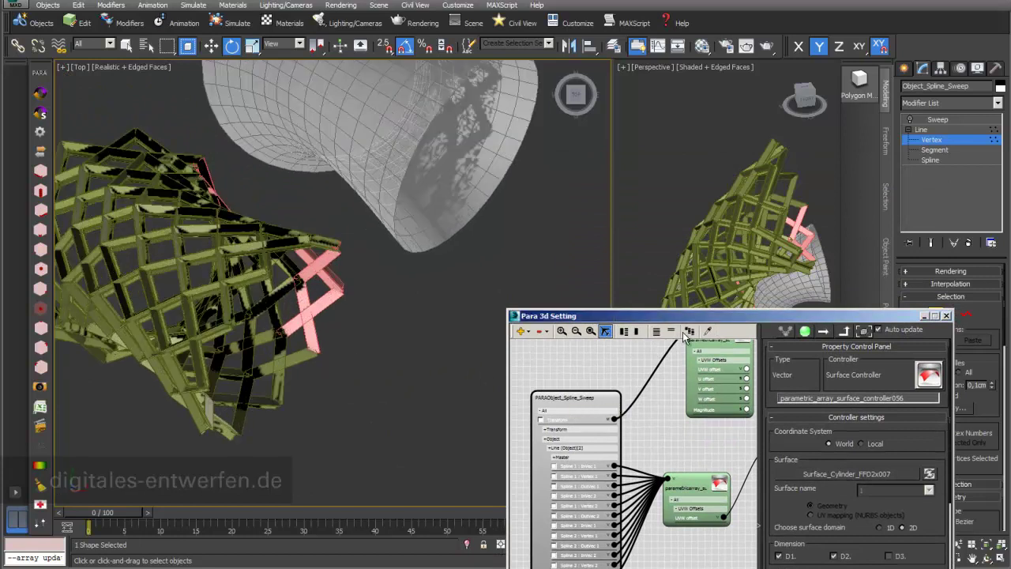
{"action": "left_click", "coordinate": [864, 331]}
{"action": "left_click_drag", "start_coordinate": [874, 317], "coordinate": [698, 424]}
{"action": "double_click", "coordinate": [946, 382]}
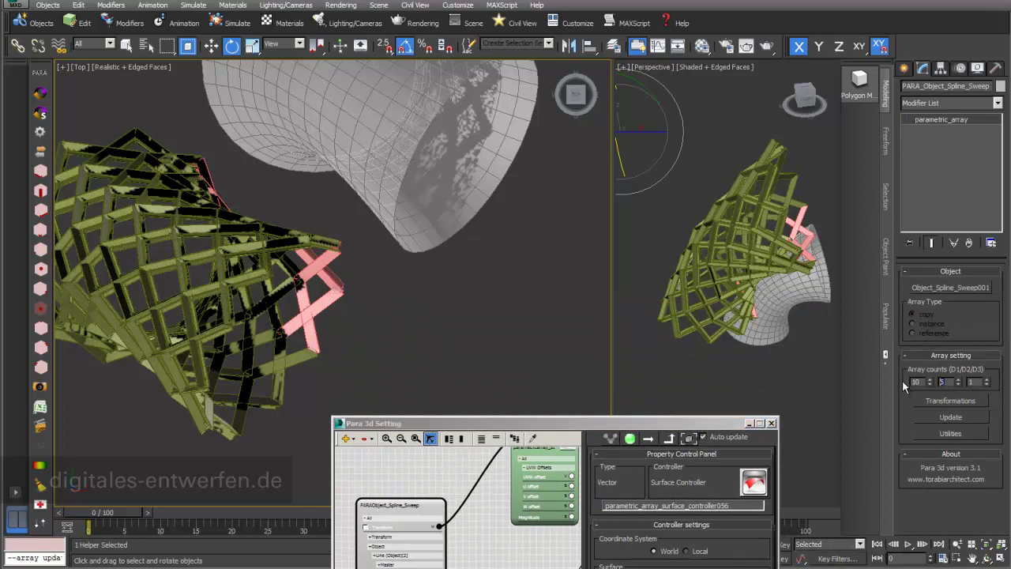
{"action": "type", "text": "20"}
{"action": "key", "text": "Return"}
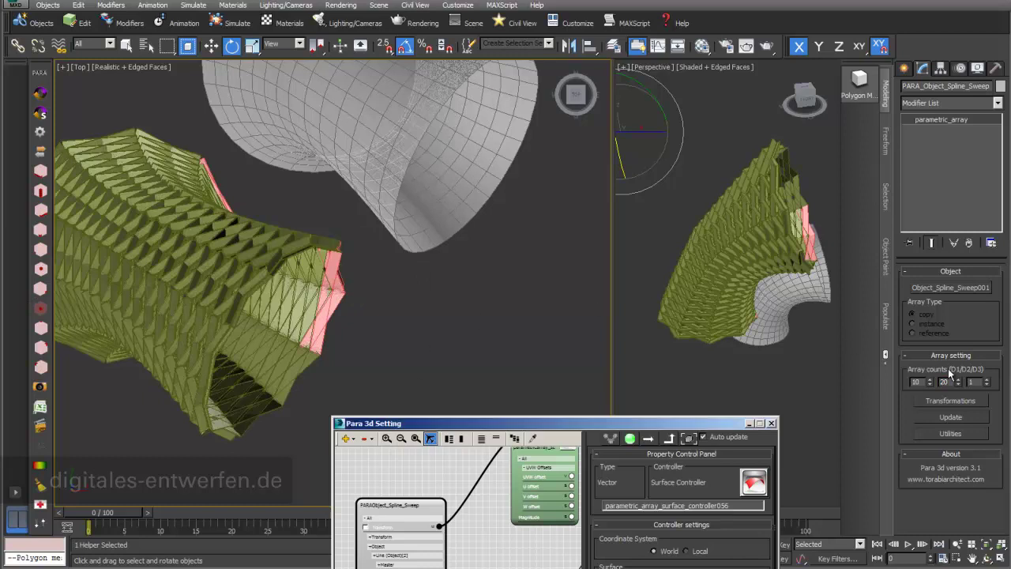
{"action": "left_click", "coordinate": [916, 381]}
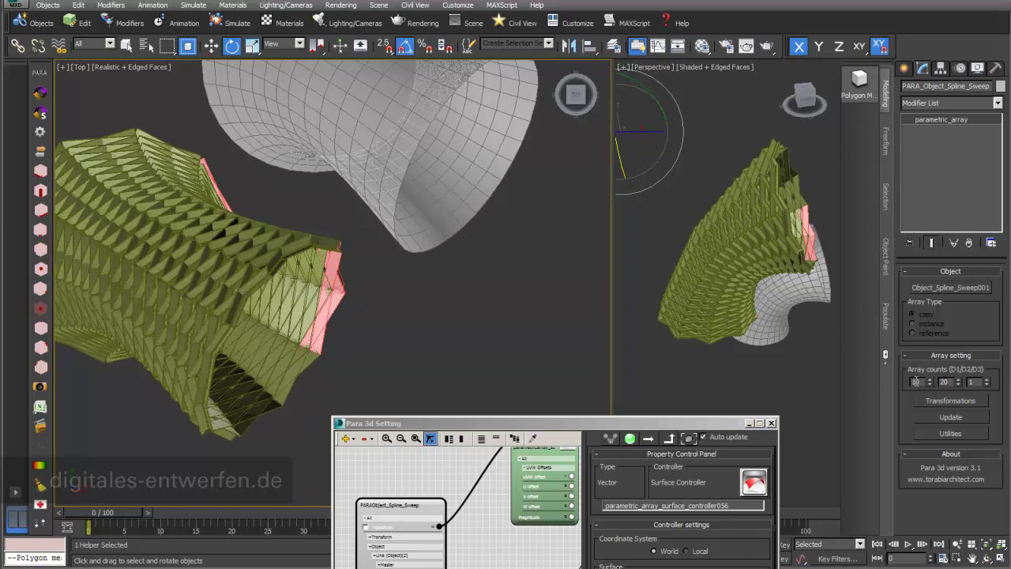
- Examine the FFD 2X2X2 example array together with its small source box up close
{"action": "scroll", "coordinate": [197, 295], "scroll_direction": "up", "scroll_amount": 3}
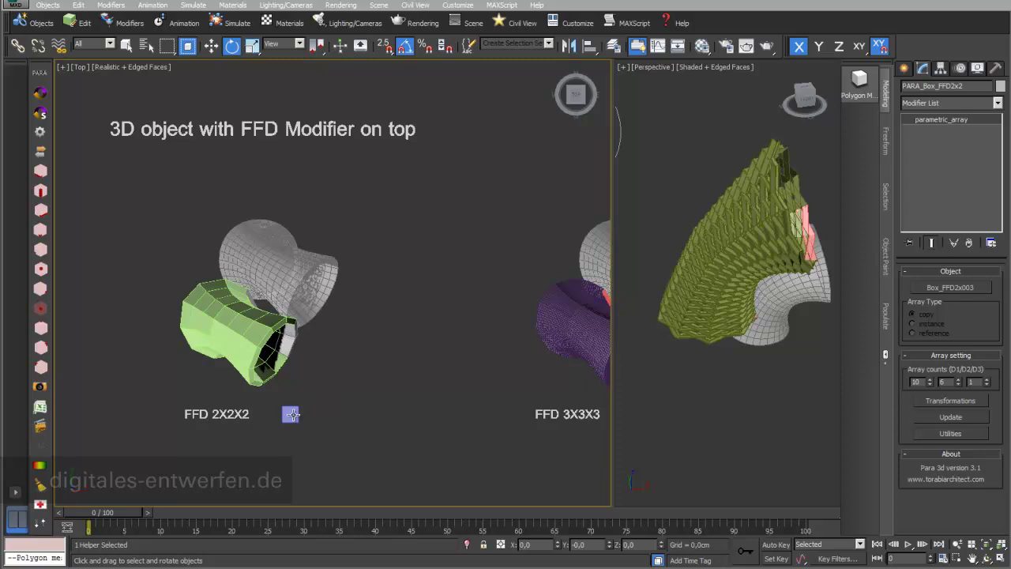
{"action": "scroll", "coordinate": [291, 414], "scroll_direction": "up", "scroll_amount": 2}
{"action": "middle_click_drag", "start_coordinate": [292, 412], "coordinate": [433, 402]}
{"action": "scroll", "coordinate": [434, 400], "scroll_direction": "up", "scroll_amount": 2}
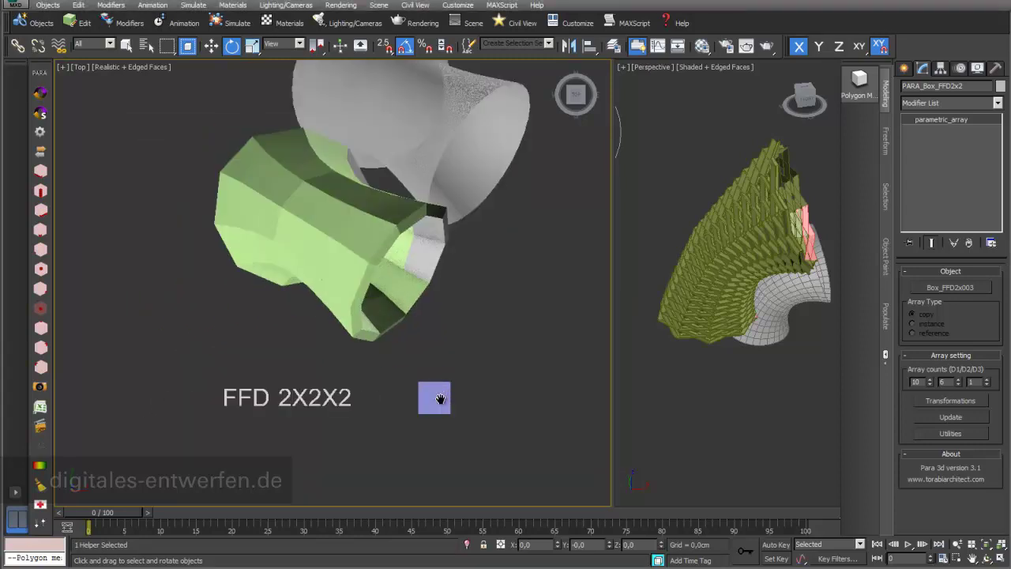
- Select the FFD 2X2X2 source box and rotate it so that its side faces show
{"action": "scroll", "coordinate": [440, 399], "scroll_direction": "up", "scroll_amount": 2}
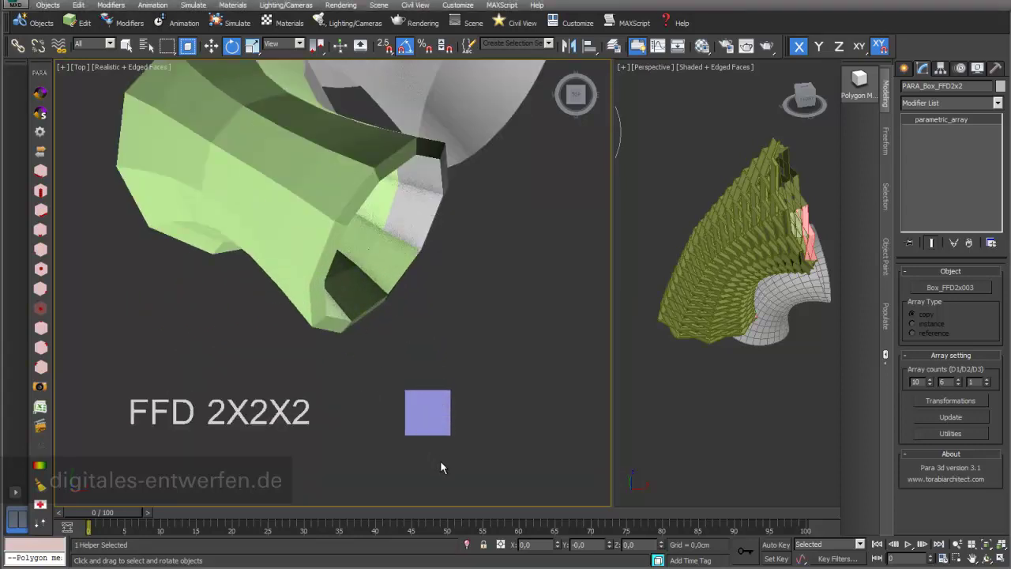
{"action": "left_click", "coordinate": [427, 411]}
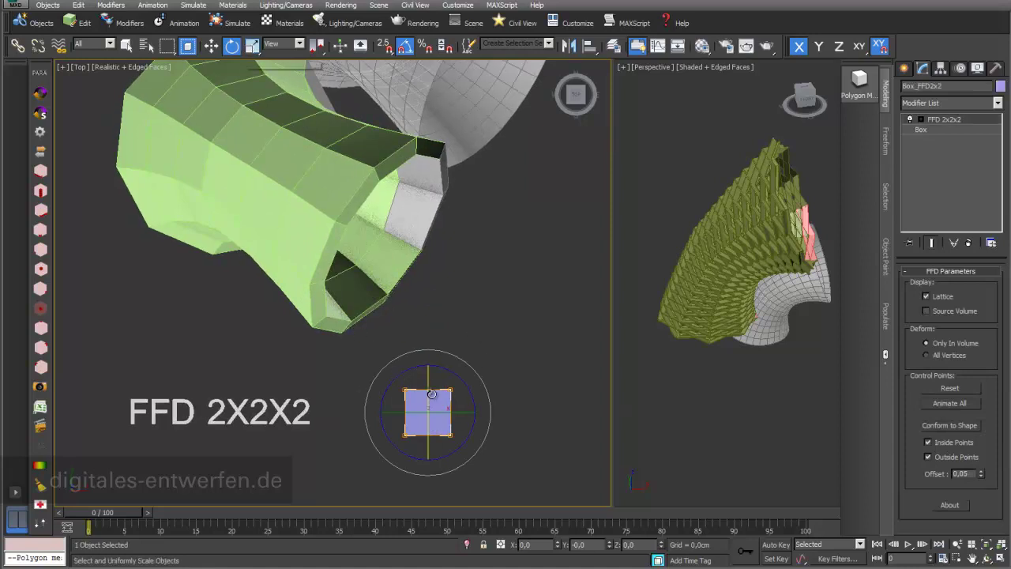
{"action": "left_click_drag", "start_coordinate": [442, 406], "coordinate": [454, 378]}
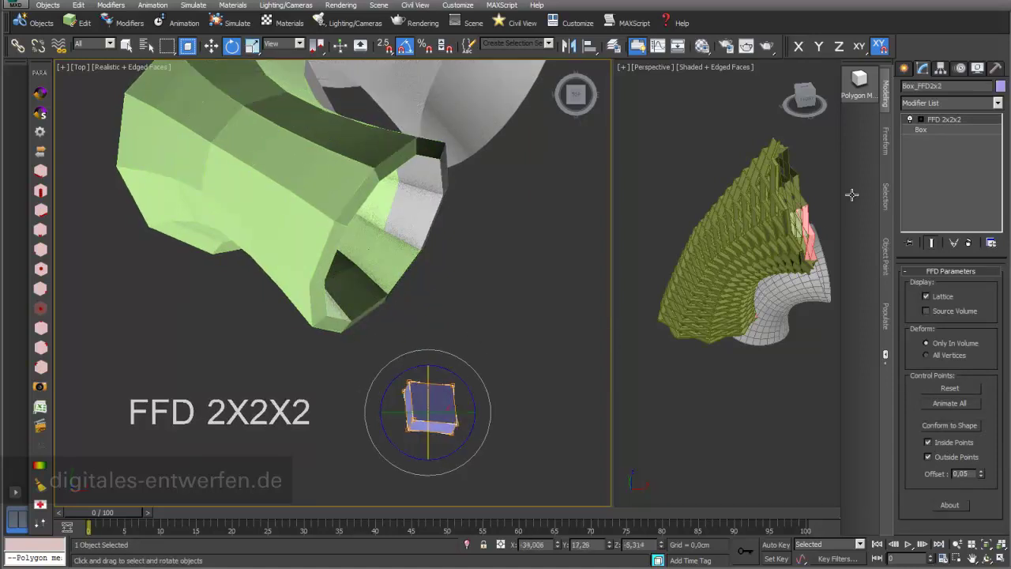
- Inspect the box's FFD 2x2x2 modifier by switching it off and on and viewing its base Box and Control Points levels
{"action": "left_click", "coordinate": [910, 118]}
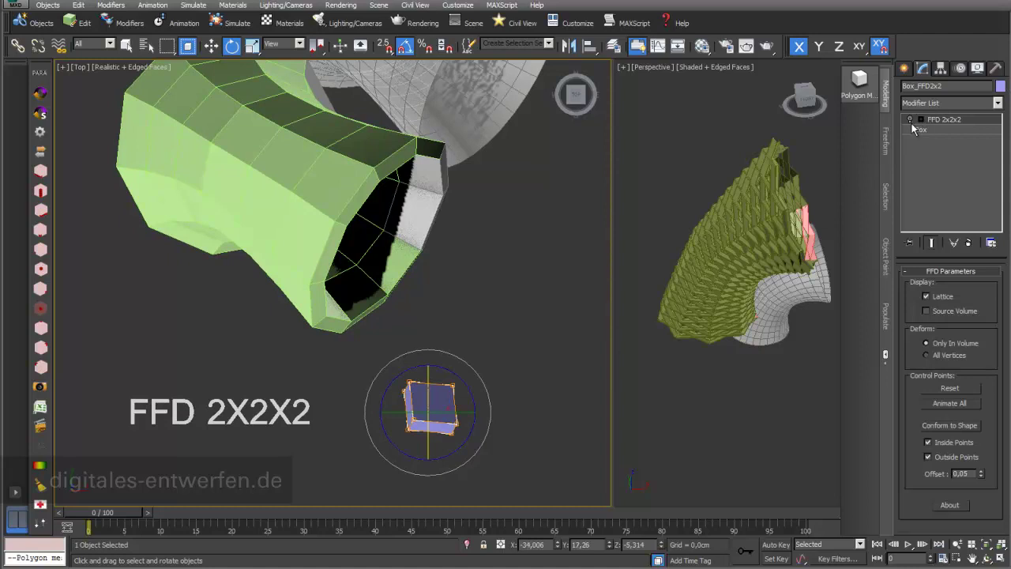
{"action": "left_click", "coordinate": [921, 131]}
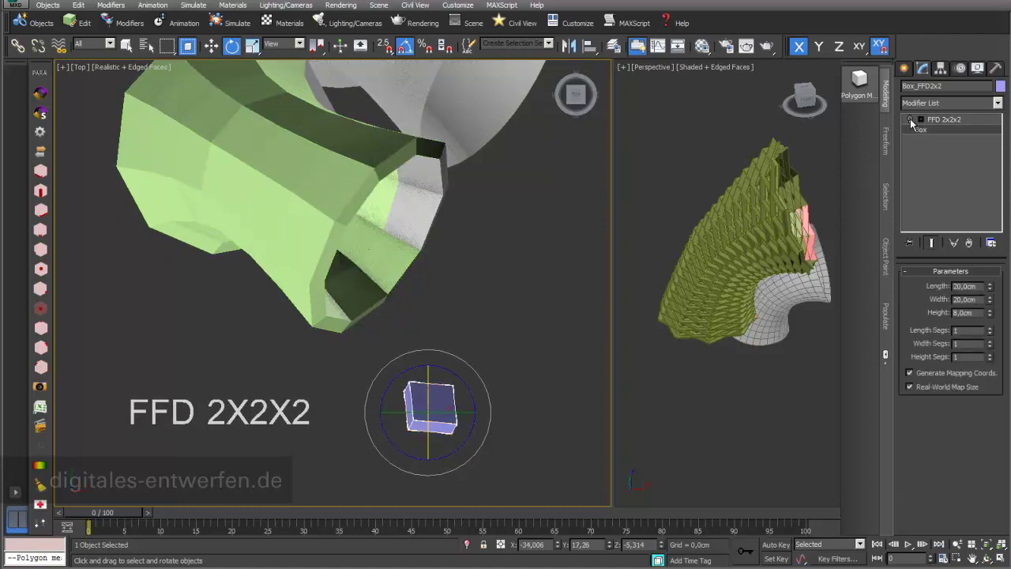
{"action": "left_click", "coordinate": [932, 120]}
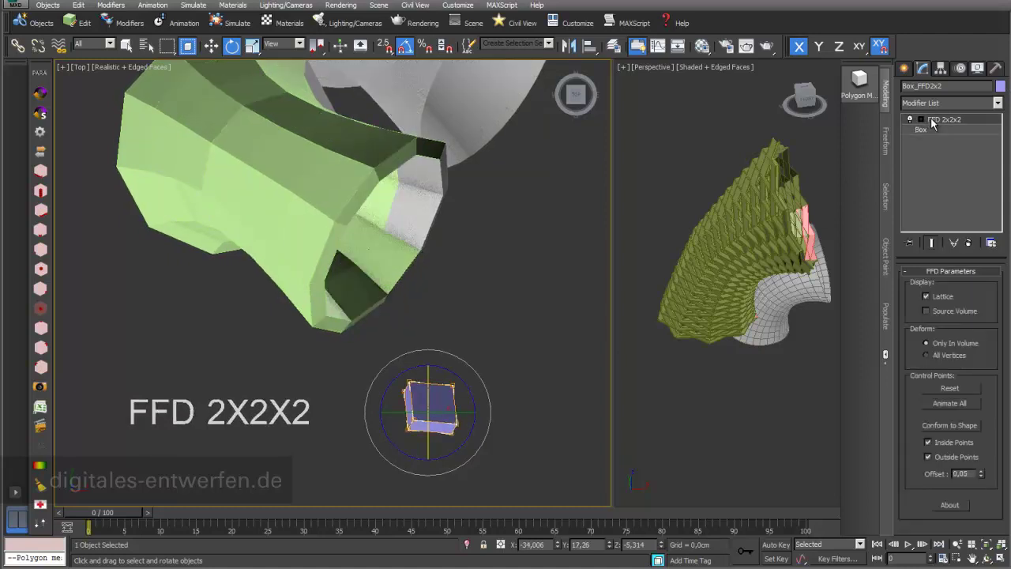
{"action": "left_click", "coordinate": [922, 119]}
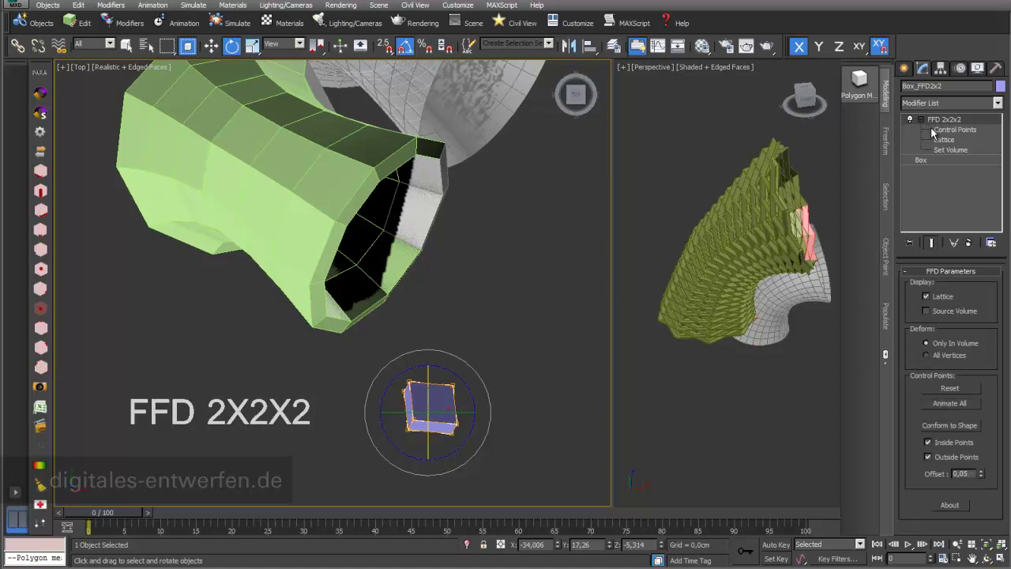
{"action": "left_click", "coordinate": [948, 129]}
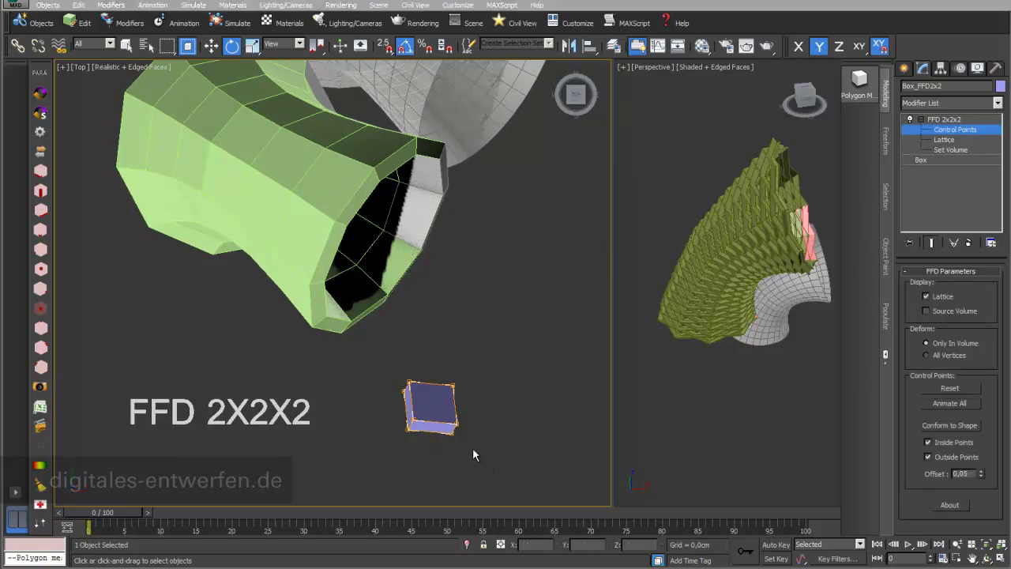
{"action": "left_click", "coordinate": [940, 119]}
- Examine the FFD 2X2X2 example by selecting its base cylinder surface and one panel of the green array
{"action": "middle_click_drag", "start_coordinate": [480, 212], "coordinate": [488, 331]}
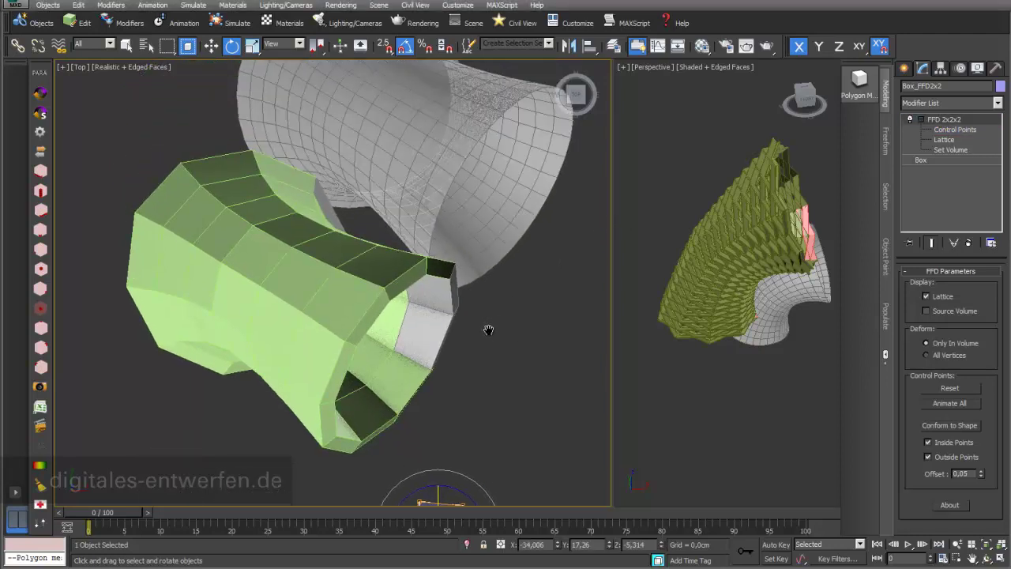
{"action": "scroll", "coordinate": [488, 329], "scroll_direction": "up", "scroll_amount": 5}
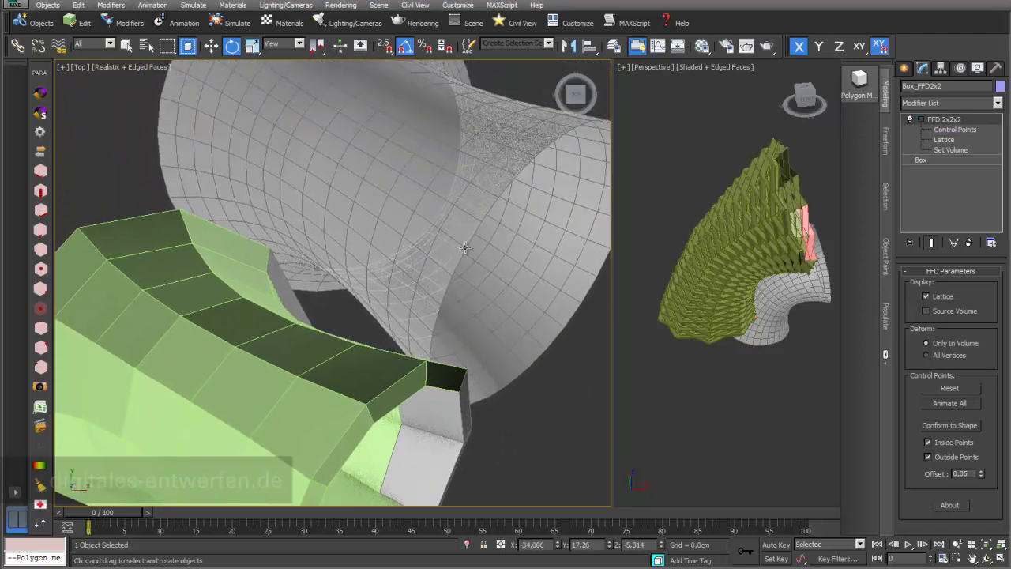
{"action": "scroll", "coordinate": [466, 248], "scroll_direction": "down", "scroll_amount": 5}
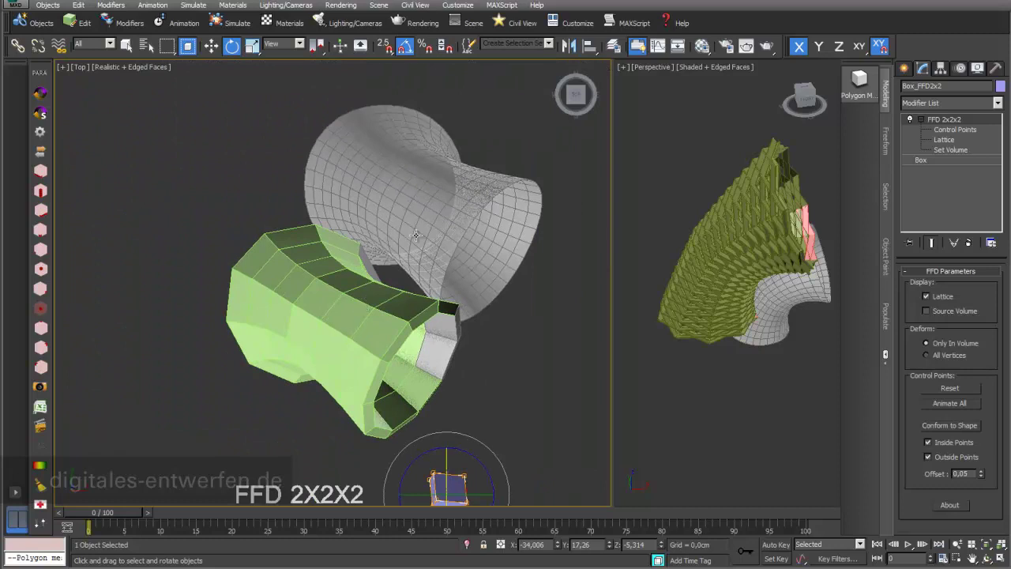
{"action": "left_click", "coordinate": [441, 226]}
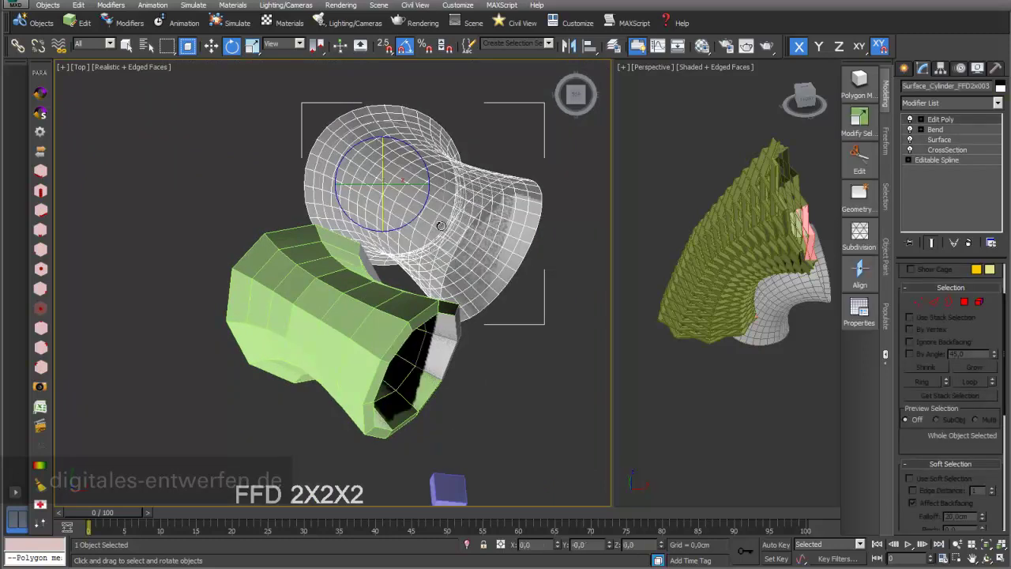
{"action": "left_click", "coordinate": [211, 47]}
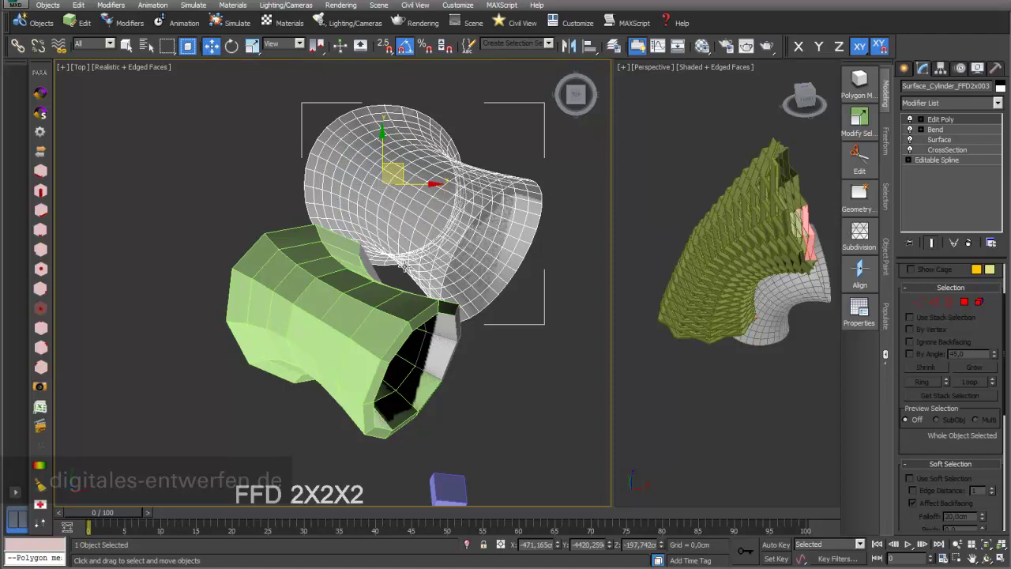
{"action": "left_click", "coordinate": [392, 341]}
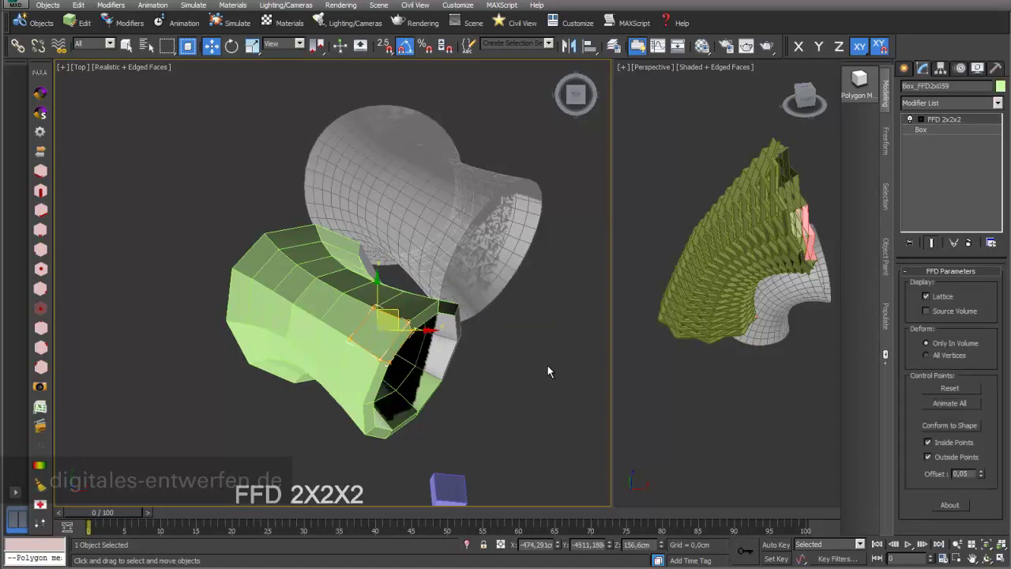
- Select the unsegmented source box of the FFD 3X3X3 example and rotate it so that its lattice shows in depth
{"action": "middle_click_drag", "start_coordinate": [548, 364], "coordinate": [476, 375]}
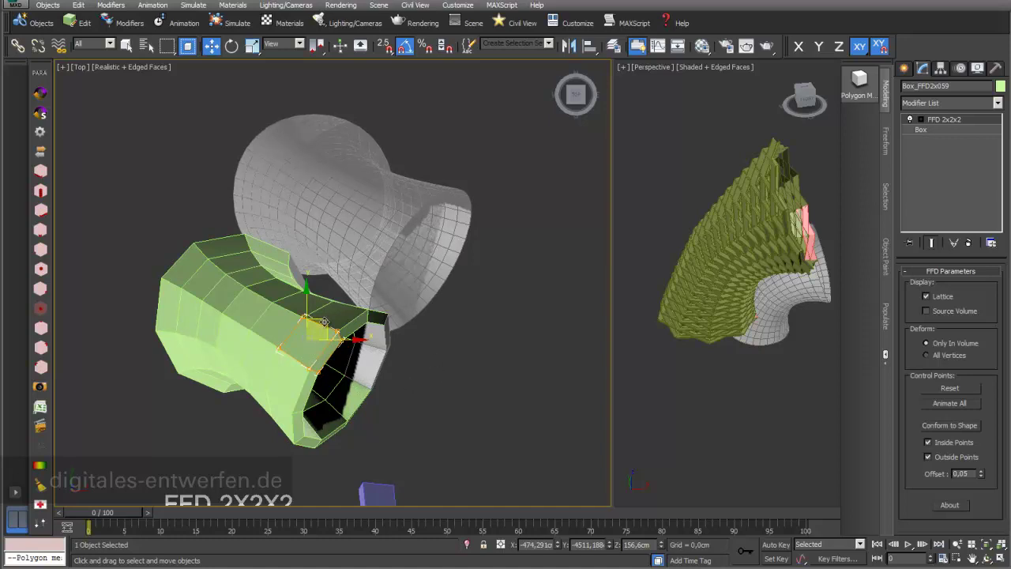
{"action": "middle_click_drag", "start_coordinate": [522, 359], "coordinate": [323, 365]}
{"action": "middle_click_drag", "start_coordinate": [556, 394], "coordinate": [530, 330]}
{"action": "scroll", "coordinate": [530, 330], "scroll_direction": "up", "scroll_amount": 2}
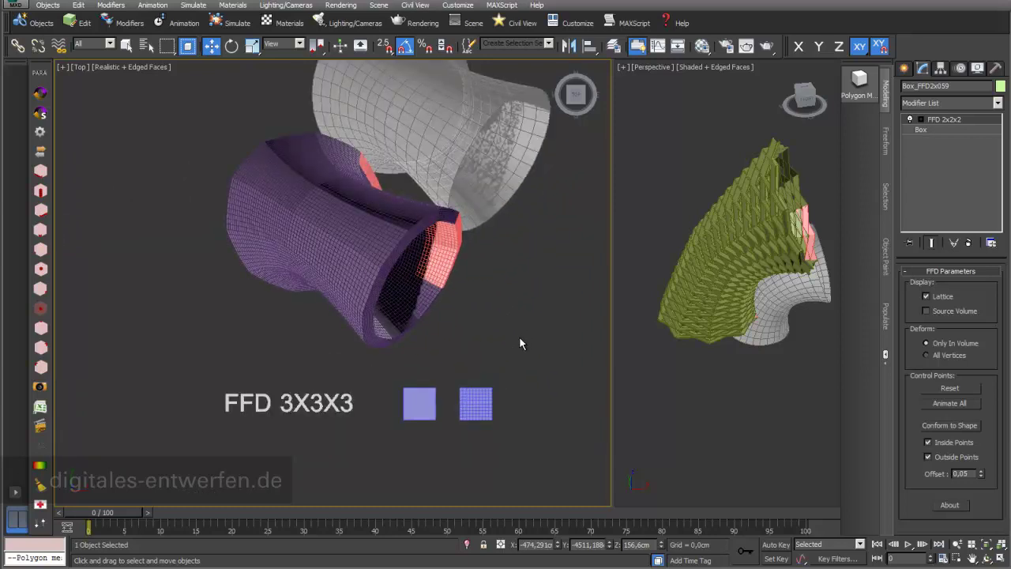
{"action": "left_click", "coordinate": [431, 408]}
{"action": "scroll", "coordinate": [467, 358], "scroll_direction": "up", "scroll_amount": 3}
{"action": "middle_click_drag", "start_coordinate": [467, 359], "coordinate": [449, 237]}
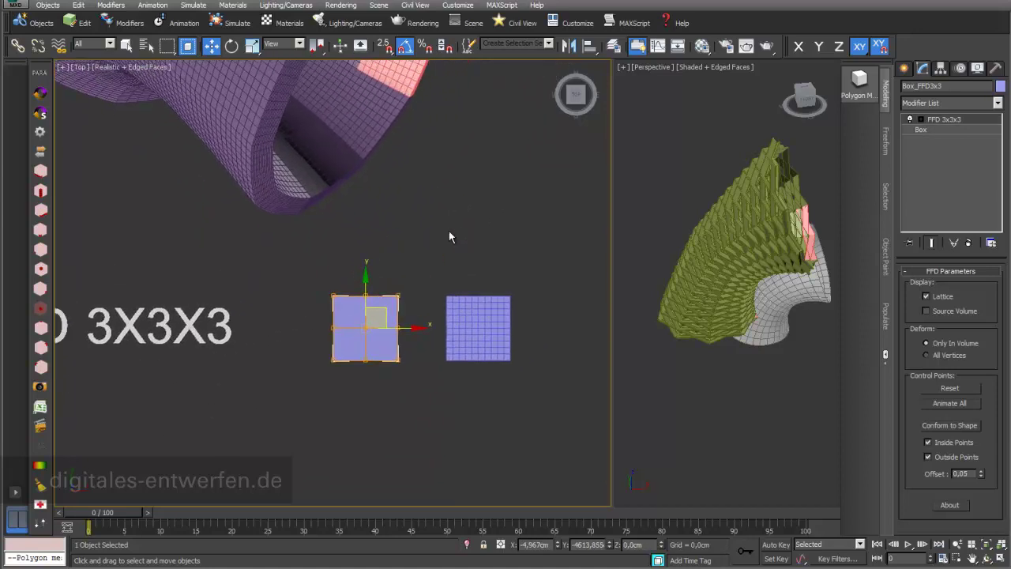
{"action": "left_click", "coordinate": [231, 46]}
{"action": "left_click_drag", "start_coordinate": [381, 306], "coordinate": [382, 265]}
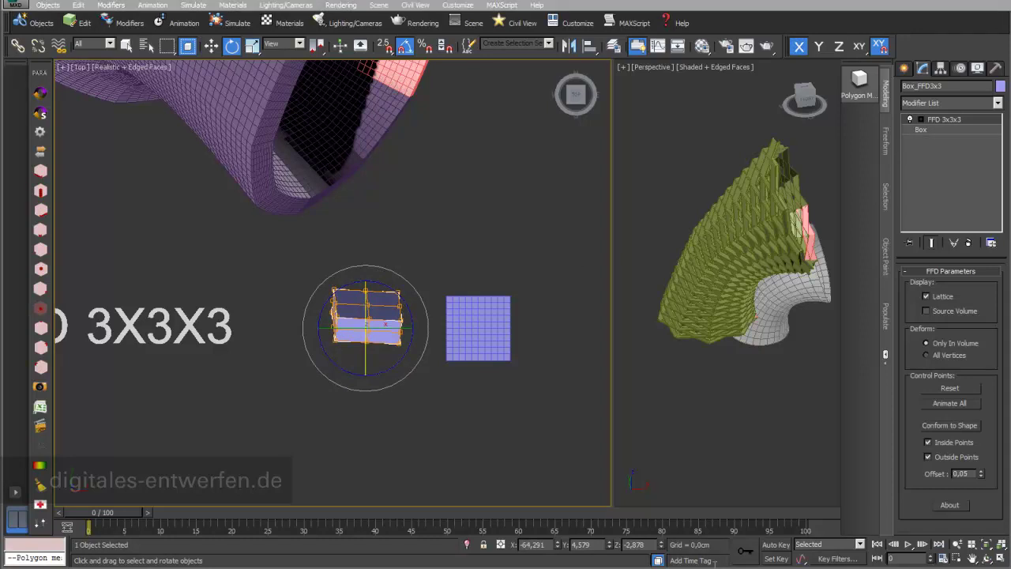
{"action": "left_click_drag", "start_coordinate": [385, 326], "coordinate": [404, 327]}
- Enter the Control Points level of the unsegmented FFD 3x3x3 box and pull its top-centre point away from the box along Y
{"action": "left_click", "coordinate": [921, 120]}
{"action": "left_click", "coordinate": [955, 129]}
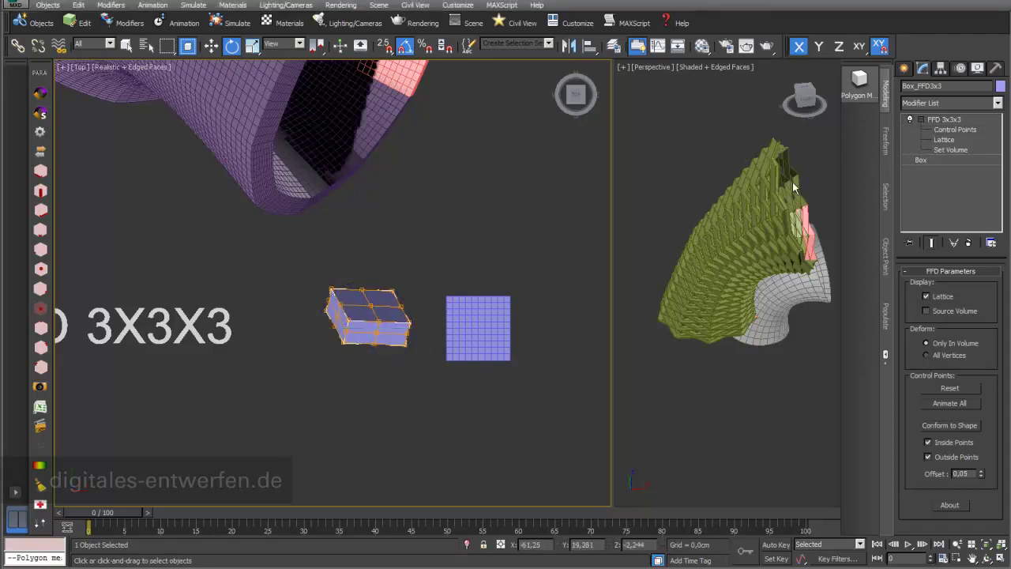
{"action": "scroll", "coordinate": [277, 286], "scroll_direction": "up", "scroll_amount": 2}
{"action": "left_click_drag", "start_coordinate": [327, 274], "coordinate": [379, 319]}
{"action": "left_click", "coordinate": [127, 45]}
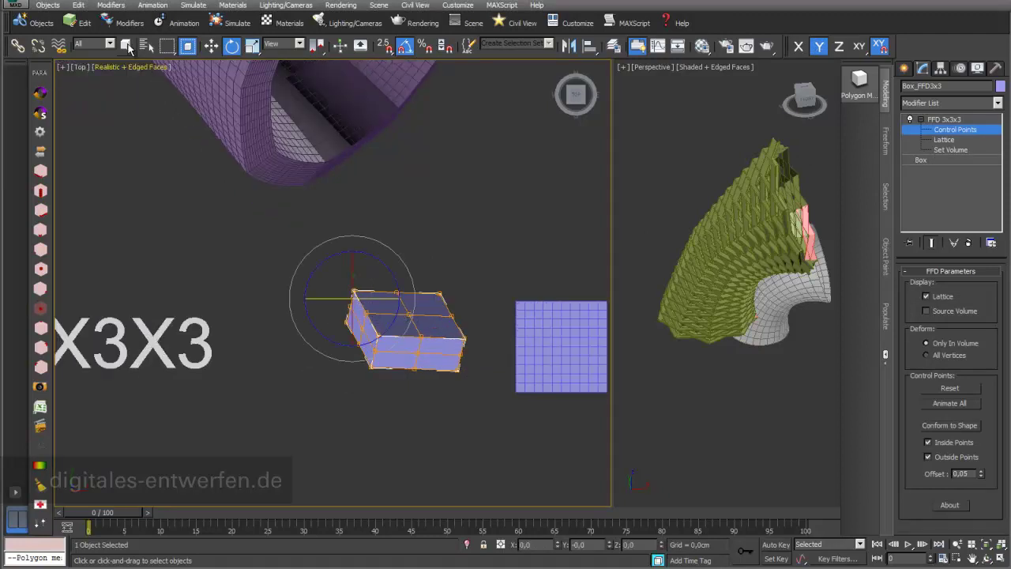
{"action": "left_click", "coordinate": [432, 325]}
{"action": "left_click", "coordinate": [402, 315]}
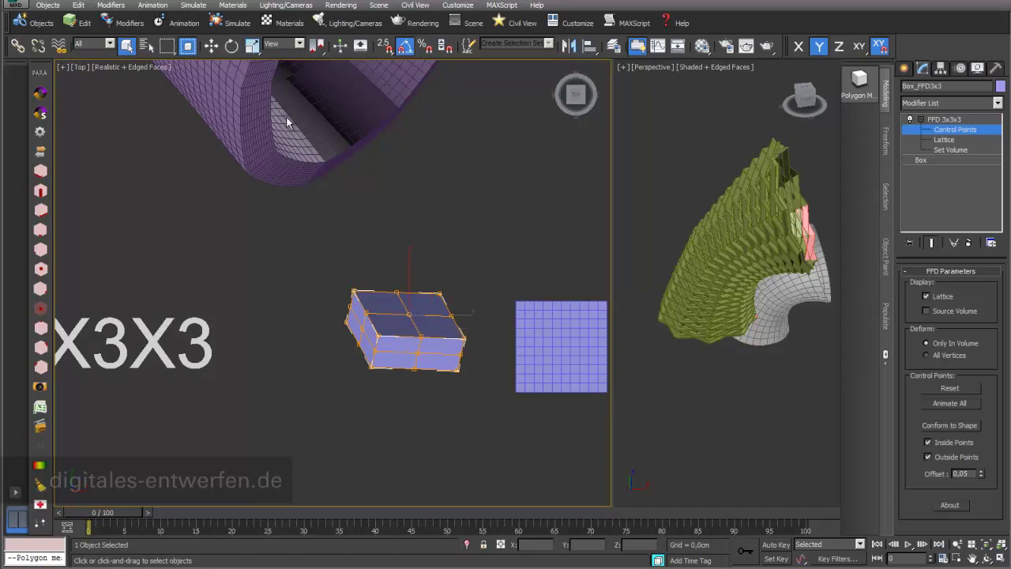
{"action": "left_click", "coordinate": [211, 46]}
{"action": "left_click_drag", "start_coordinate": [408, 279], "coordinate": [409, 202]}
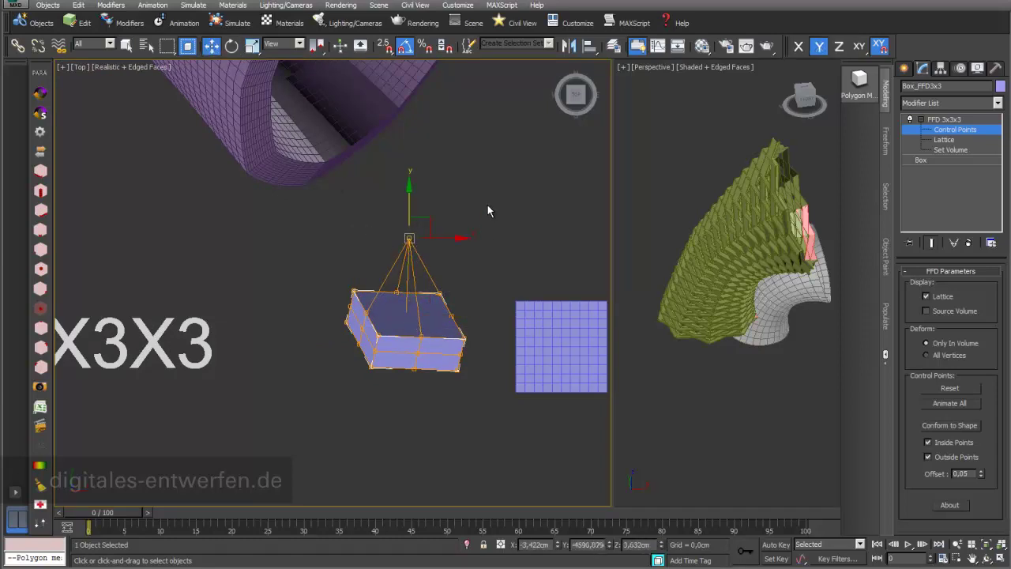
- Leave the control points, select the segmented FFD 3X3X3 source box beside it and set its Length Segs to 9
{"action": "scroll", "coordinate": [394, 201], "scroll_direction": "up", "scroll_amount": 3}
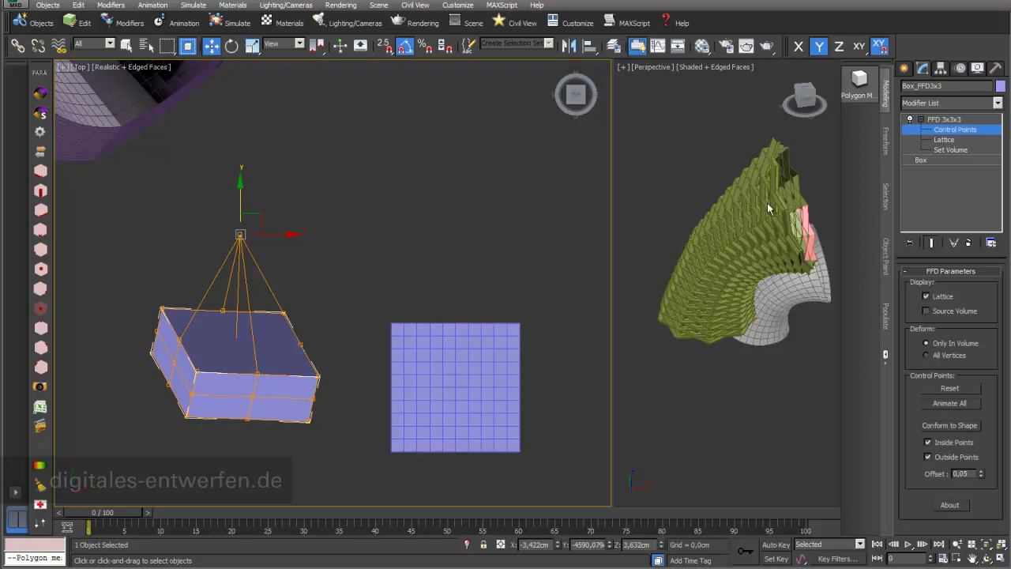
{"action": "left_click", "coordinate": [931, 122]}
{"action": "left_click", "coordinate": [461, 396]}
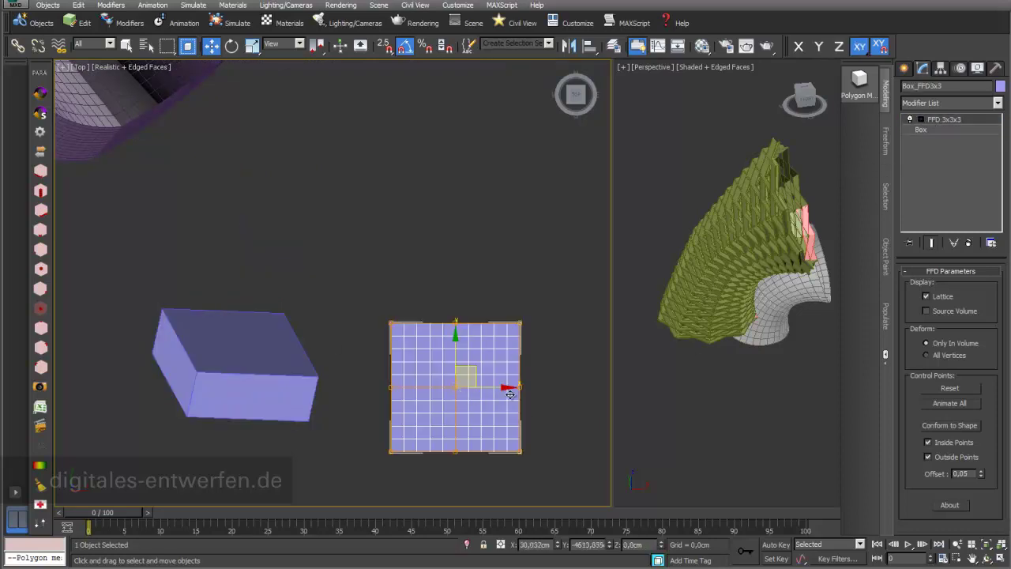
{"action": "scroll", "coordinate": [529, 304], "scroll_direction": "up", "scroll_amount": 3}
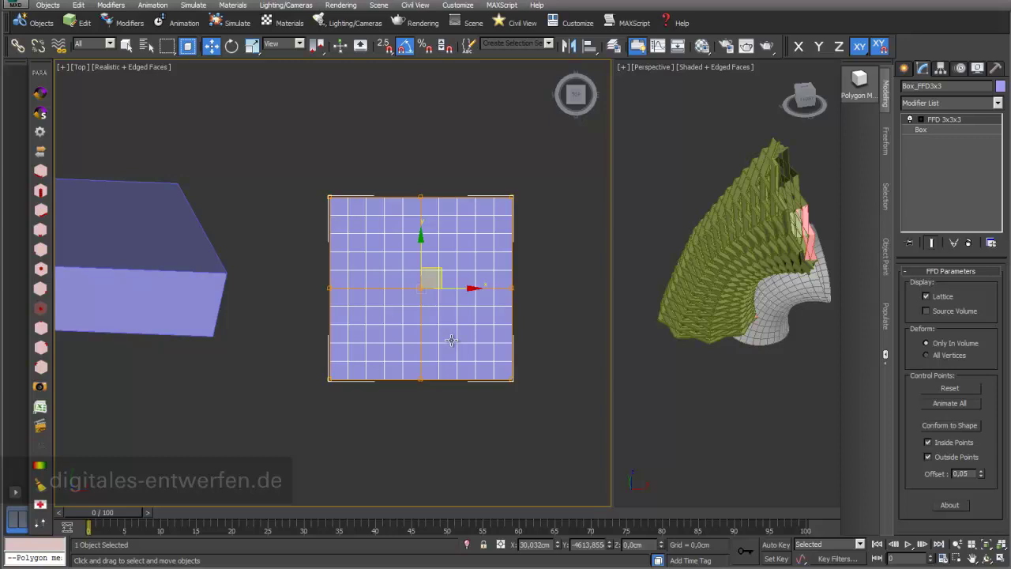
{"action": "left_click", "coordinate": [986, 558]}
{"action": "left_click_drag", "start_coordinate": [435, 323], "coordinate": [512, 279]}
{"action": "left_click", "coordinate": [921, 130]}
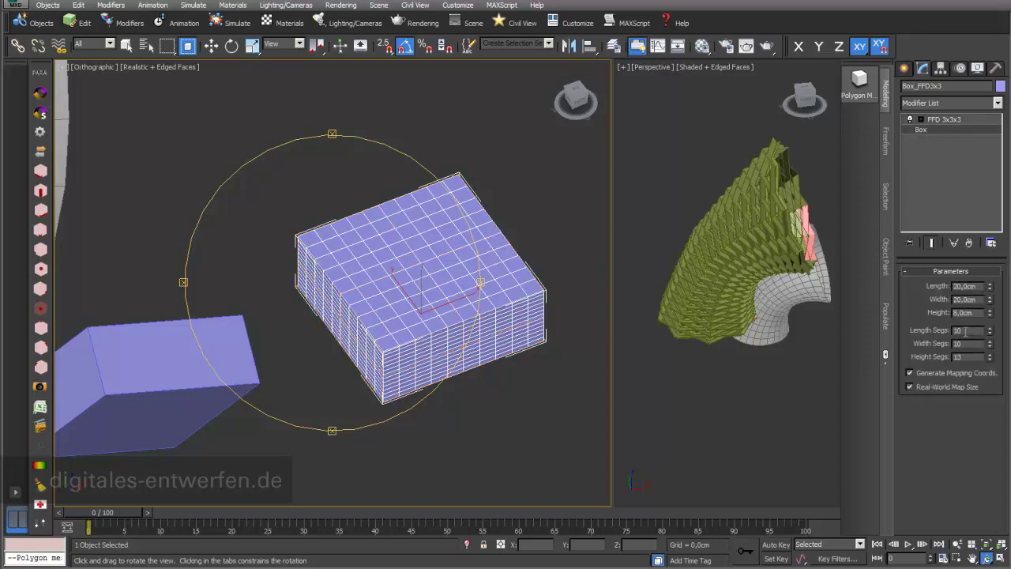
{"action": "left_click", "coordinate": [991, 335]}
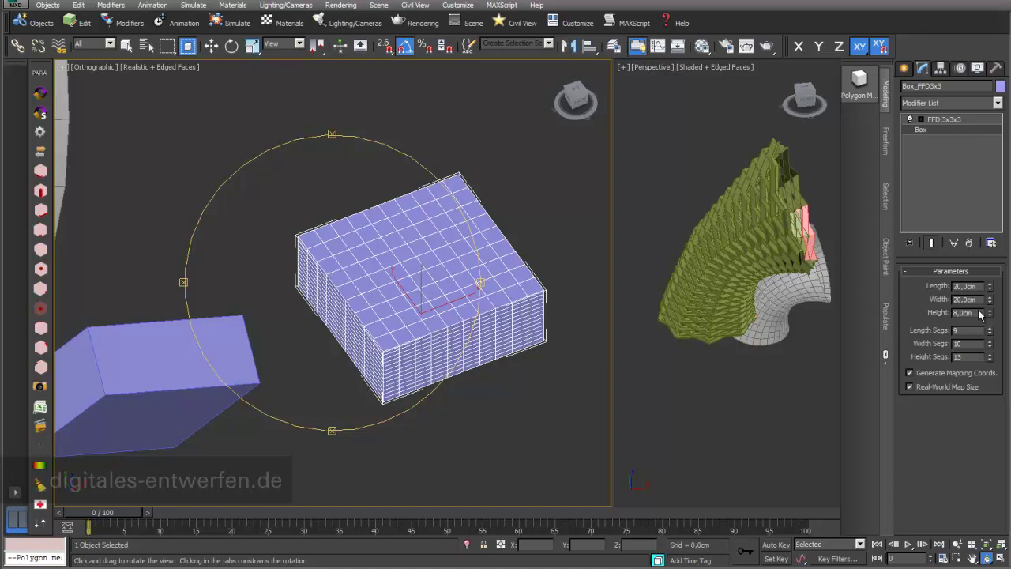
- Enter the segmented box's FFD Control Points level and raise two middle control points of its top face vertically
{"action": "left_click", "coordinate": [941, 122]}
{"action": "left_click", "coordinate": [920, 119]}
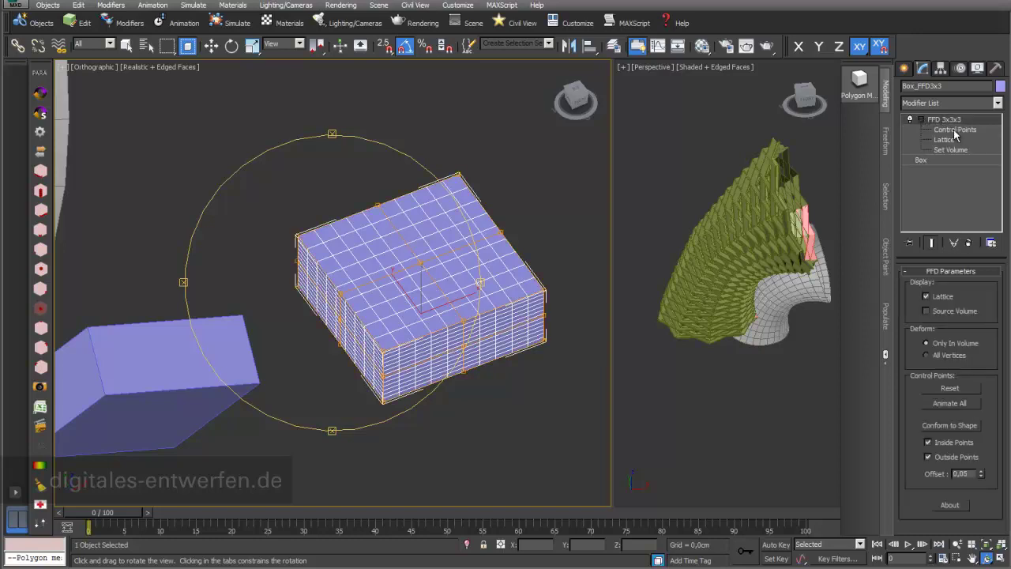
{"action": "left_click", "coordinate": [955, 129]}
{"action": "right_click", "coordinate": [786, 169]}
{"action": "left_click", "coordinate": [400, 244]}
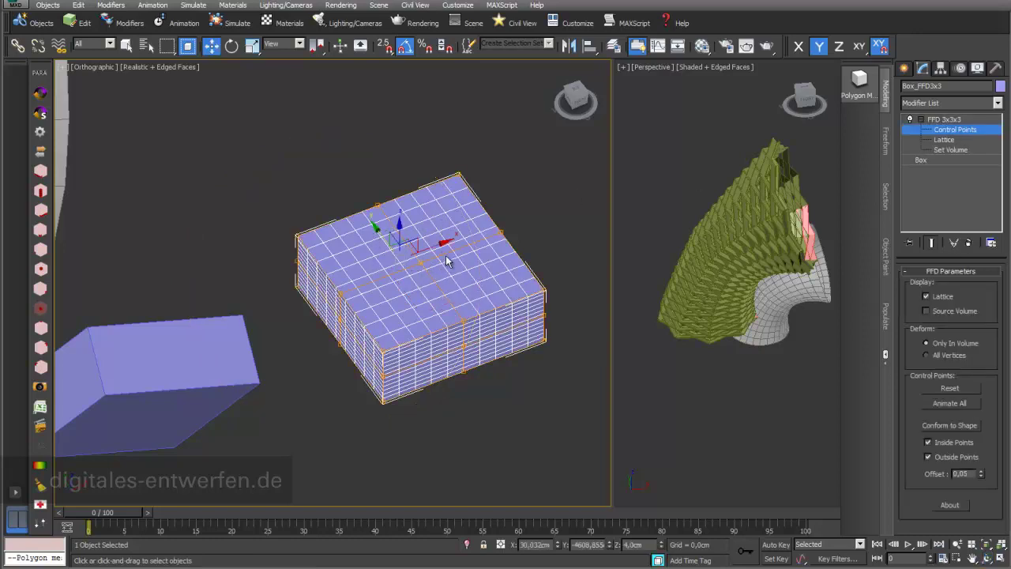
{"action": "left_click_drag", "start_coordinate": [400, 236], "coordinate": [393, 134]}
- Pull the middle control point of the box's adjacent top edge outward along X and leave the Control Points level
{"action": "left_click", "coordinate": [340, 293]}
{"action": "key", "text": "F5"}
{"action": "left_click_drag", "start_coordinate": [327, 292], "coordinate": [289, 312]}
{"action": "left_click", "coordinate": [938, 129]}
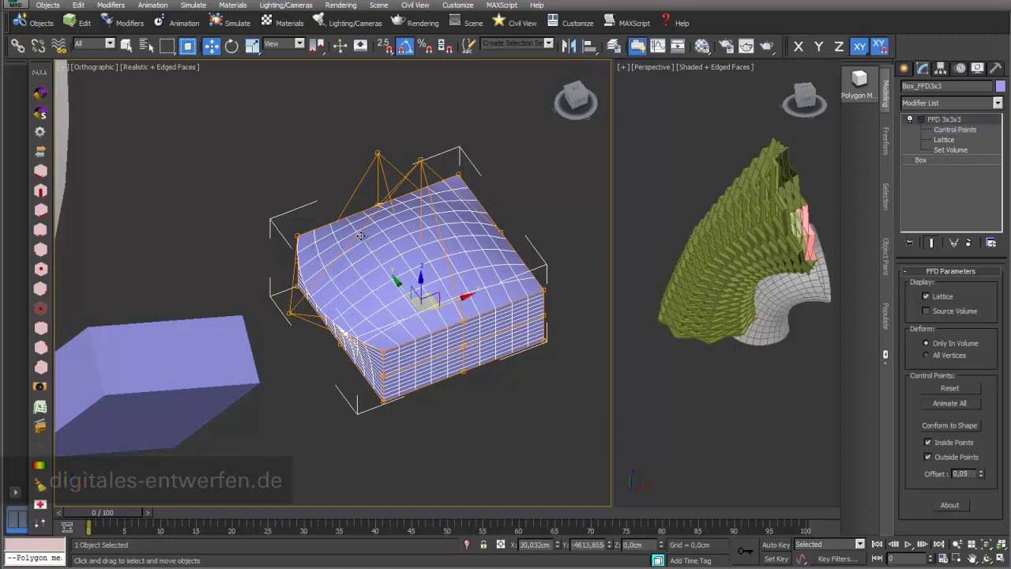
- Examine the purple FFD 3X3X3 array and select one of its panels near the open end
{"action": "scroll", "coordinate": [361, 236], "scroll_direction": "down", "scroll_amount": 2}
{"action": "middle_click_drag", "start_coordinate": [361, 236], "coordinate": [469, 296]}
{"action": "scroll", "coordinate": [345, 257], "scroll_direction": "down", "scroll_amount": 2}
{"action": "middle_click_drag", "start_coordinate": [346, 257], "coordinate": [497, 303]}
{"action": "middle_click_drag", "start_coordinate": [212, 264], "coordinate": [402, 352]}
{"action": "middle_click_drag", "start_coordinate": [237, 227], "coordinate": [288, 348]}
{"action": "scroll", "coordinate": [329, 255], "scroll_direction": "down", "scroll_amount": 2}
{"action": "scroll", "coordinate": [333, 269], "scroll_direction": "down", "scroll_amount": 2}
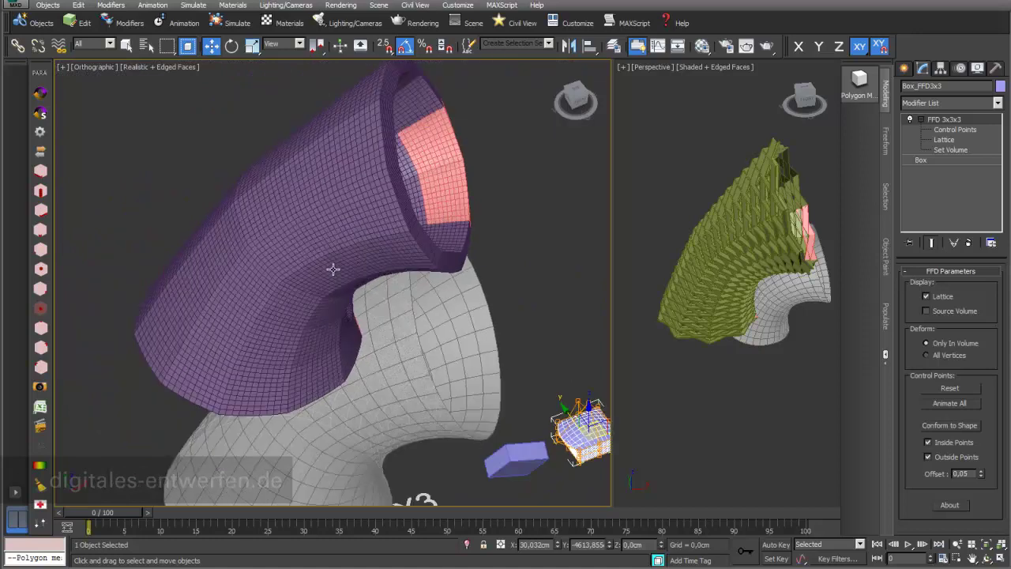
{"action": "middle_click_drag", "start_coordinate": [333, 269], "coordinate": [417, 322]}
{"action": "left_click", "coordinate": [447, 209]}
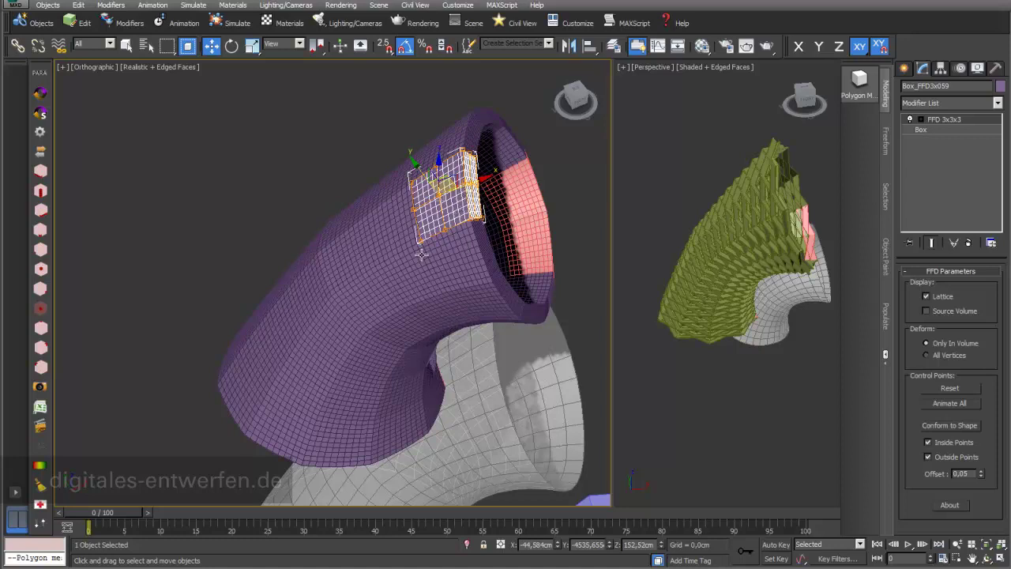
- Add a panel of the green FFD 2X2X2 array to the selection and compare both arrays side by side
{"action": "scroll", "coordinate": [440, 303], "scroll_direction": "down", "scroll_amount": 3}
{"action": "scroll", "coordinate": [407, 362], "scroll_direction": "down", "scroll_amount": 2}
{"action": "middle_click_drag", "start_coordinate": [407, 362], "coordinate": [463, 356]}
{"action": "middle_click_drag", "start_coordinate": [352, 333], "coordinate": [363, 283]}
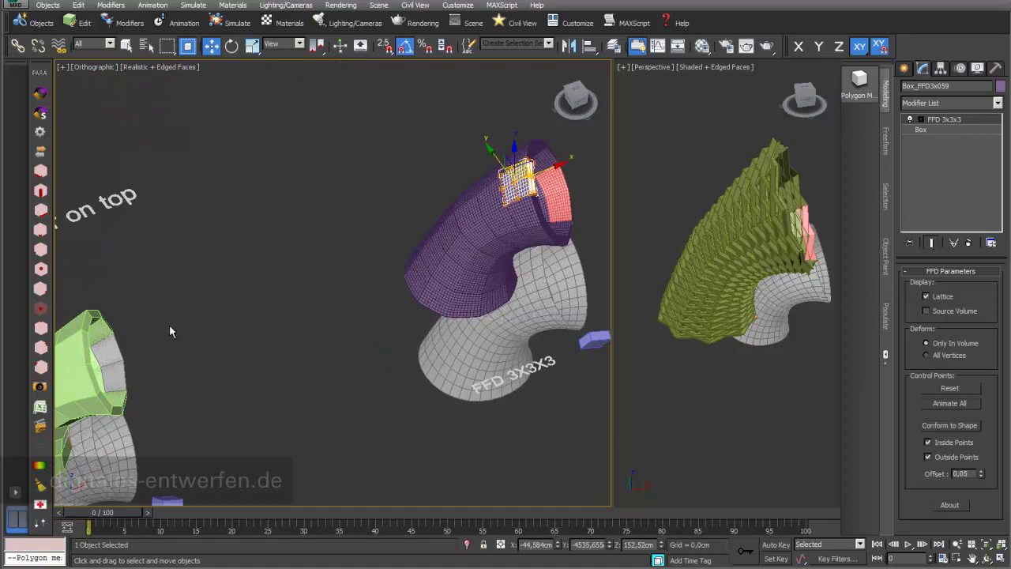
{"action": "left_click", "coordinate": [76, 355], "text": "ctrl"}
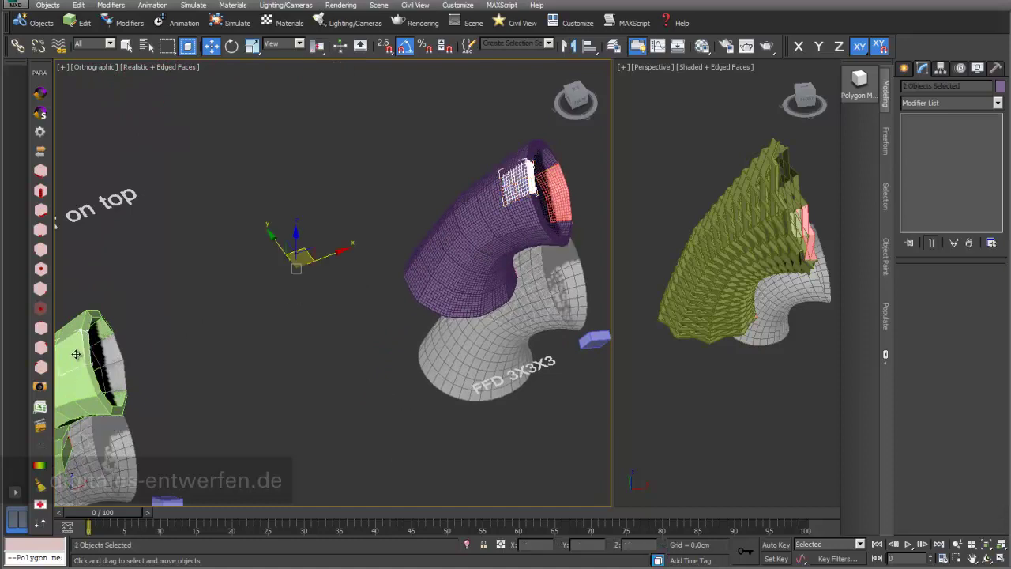
{"action": "scroll", "coordinate": [206, 360], "scroll_direction": "down", "scroll_amount": 2}
{"action": "middle_click_drag", "start_coordinate": [206, 359], "coordinate": [247, 300]}
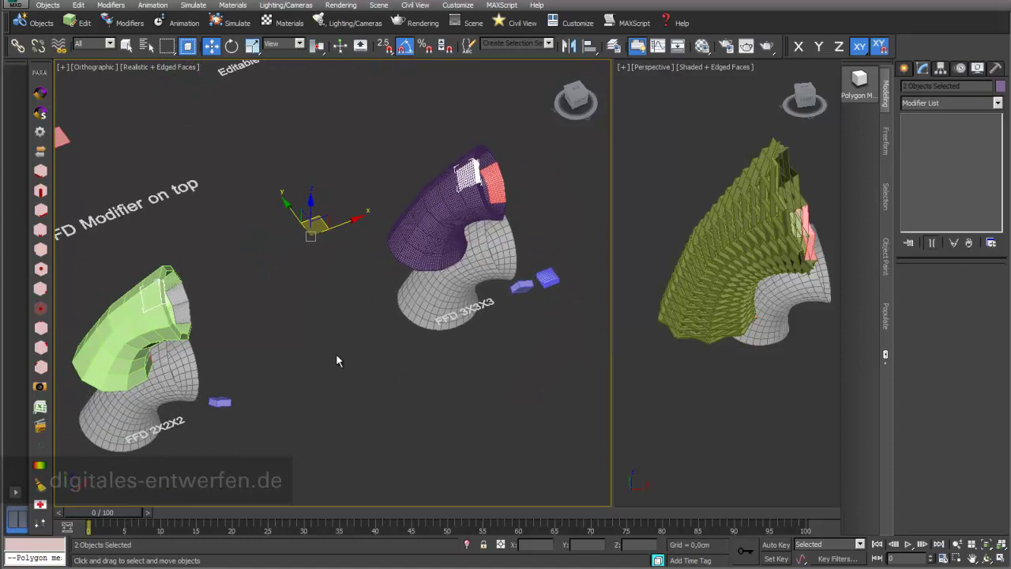
- Isolate the two selected panels and, in the Top view, move the purple FFD 3x3x3 panel along X next to the green one
{"action": "left_click", "coordinate": [468, 544]}
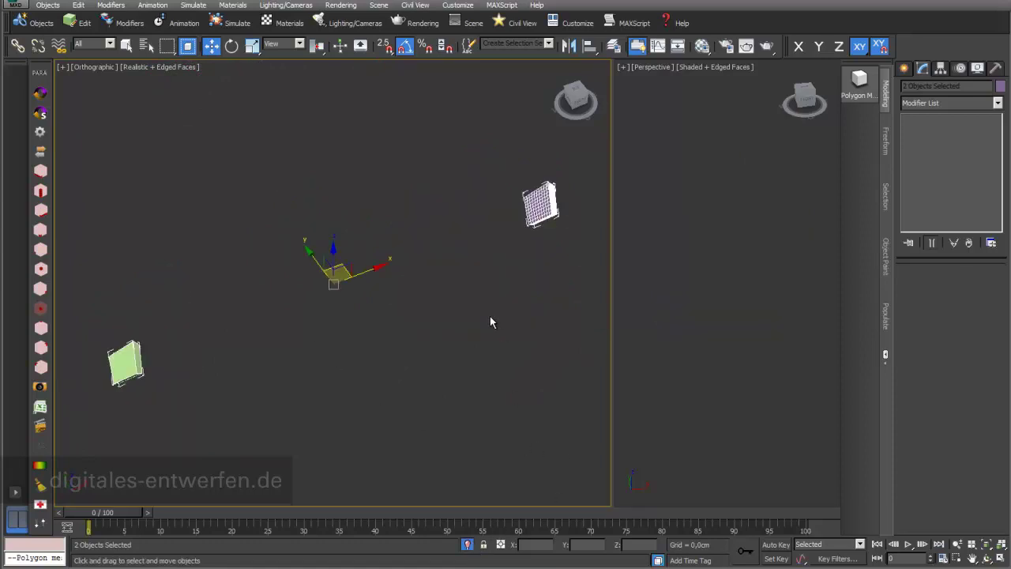
{"action": "key", "text": "t"}
{"action": "left_click", "coordinate": [1001, 544]}
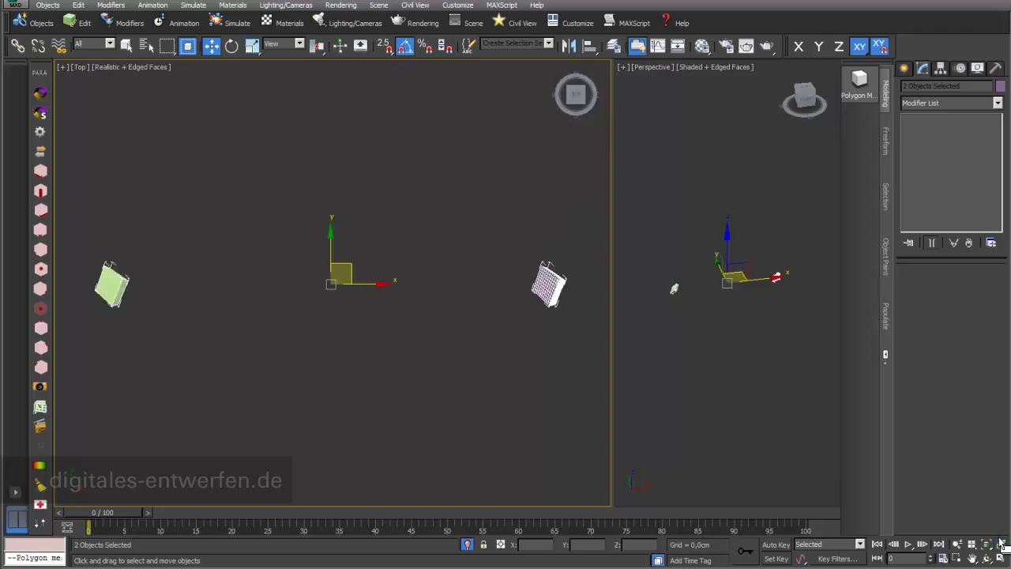
{"action": "left_click", "coordinate": [511, 344]}
{"action": "left_click", "coordinate": [563, 287]}
{"action": "left_click_drag", "start_coordinate": [568, 289], "coordinate": [174, 288]}
{"action": "scroll", "coordinate": [115, 285], "scroll_direction": "up", "scroll_amount": 2}
{"action": "middle_click_drag", "start_coordinate": [115, 286], "coordinate": [285, 270]}
{"action": "scroll", "coordinate": [293, 271], "scroll_direction": "up", "scroll_amount": 2}
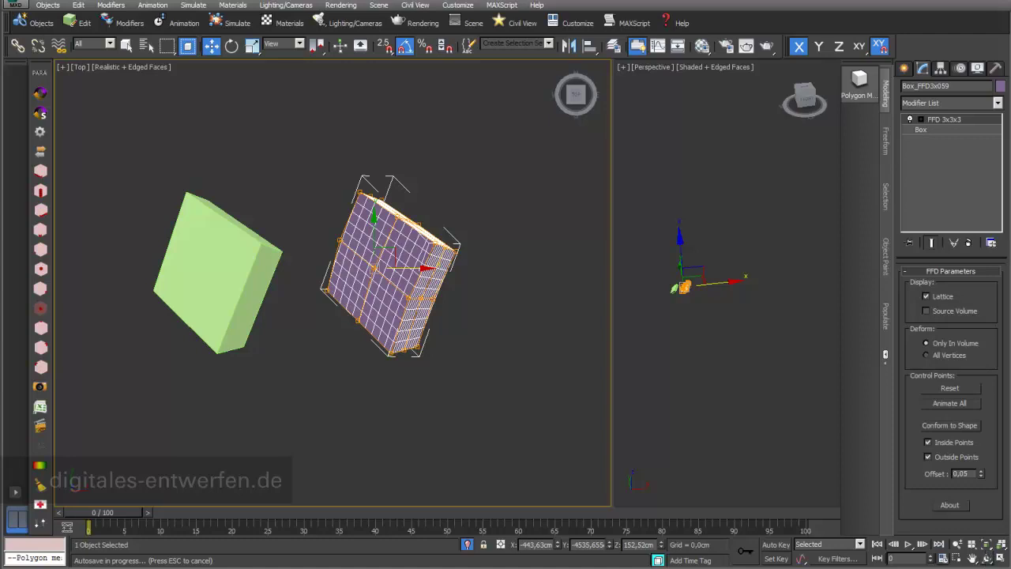
- Compare the isolated FFD 2x2x2 and FFD 3x3x3 panels from below, and end the isolation
{"action": "left_click", "coordinate": [986, 557]}
{"action": "left_click_drag", "start_coordinate": [323, 343], "coordinate": [234, 259]}
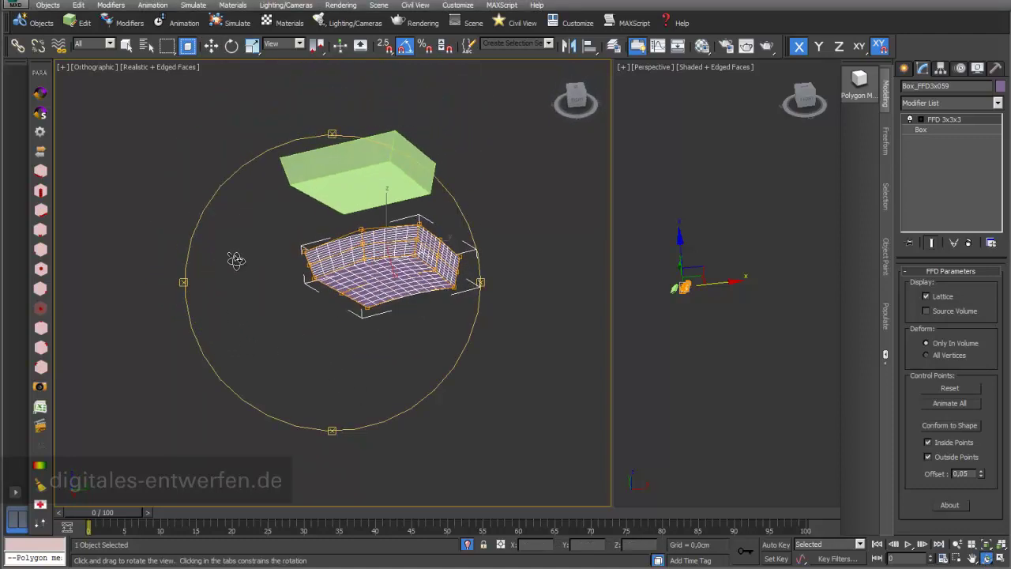
{"action": "scroll", "coordinate": [379, 212], "scroll_direction": "up", "scroll_amount": 4}
{"action": "scroll", "coordinate": [364, 268], "scroll_direction": "up", "scroll_amount": 4}
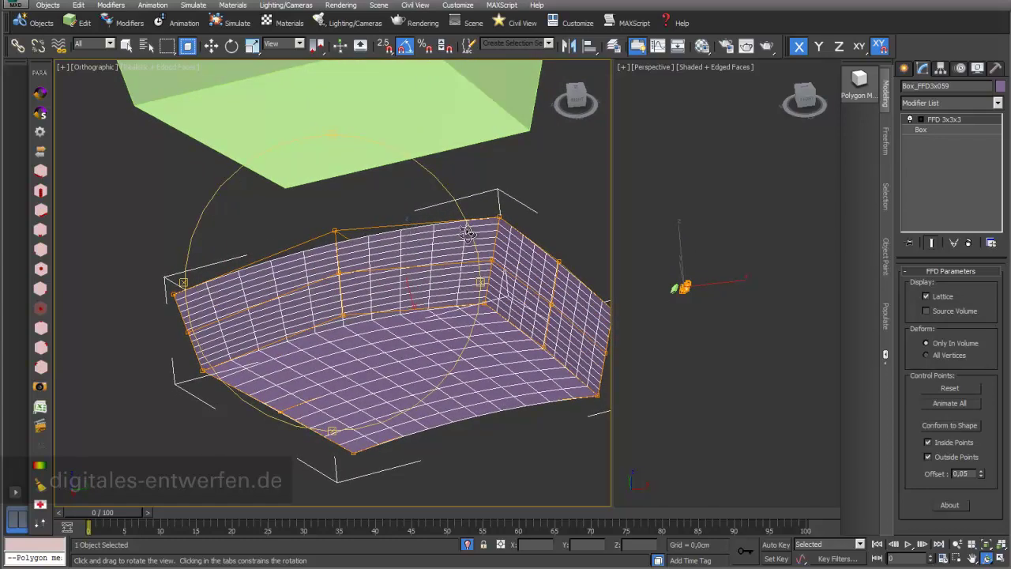
{"action": "left_click_drag", "start_coordinate": [307, 162], "coordinate": [293, 239]}
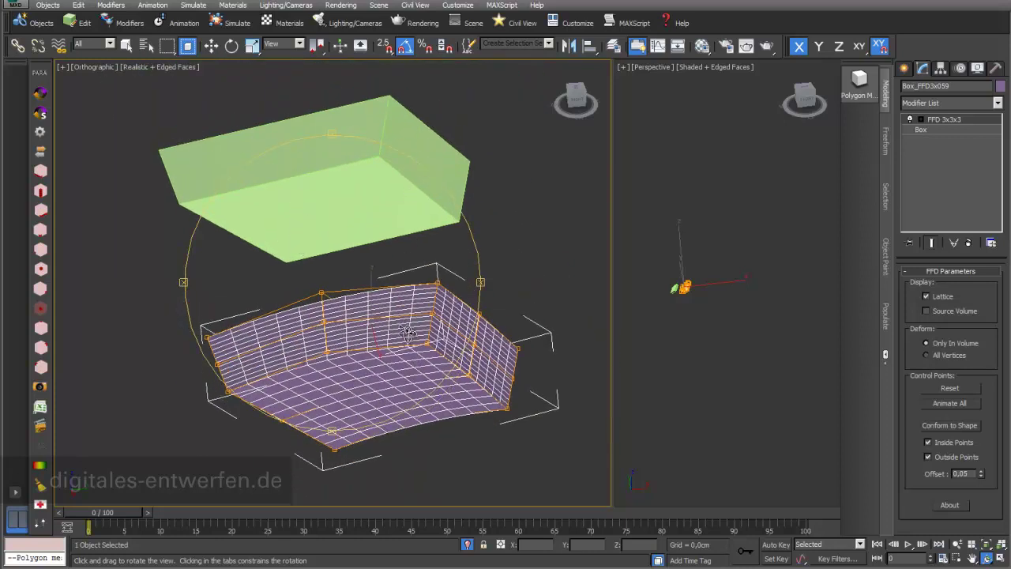
{"action": "left_click_drag", "start_coordinate": [454, 347], "coordinate": [470, 386]}
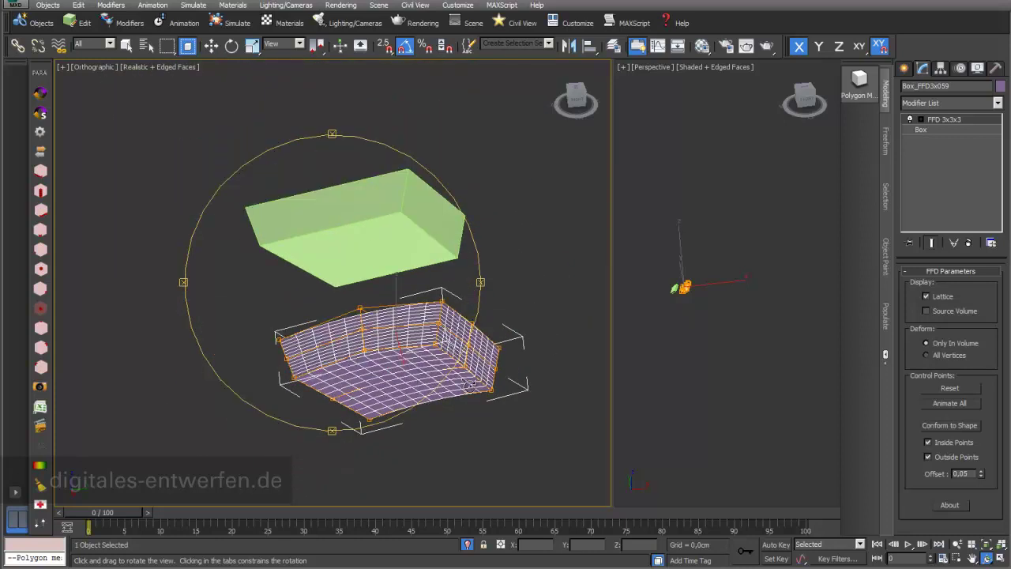
{"action": "left_click", "coordinate": [468, 544]}
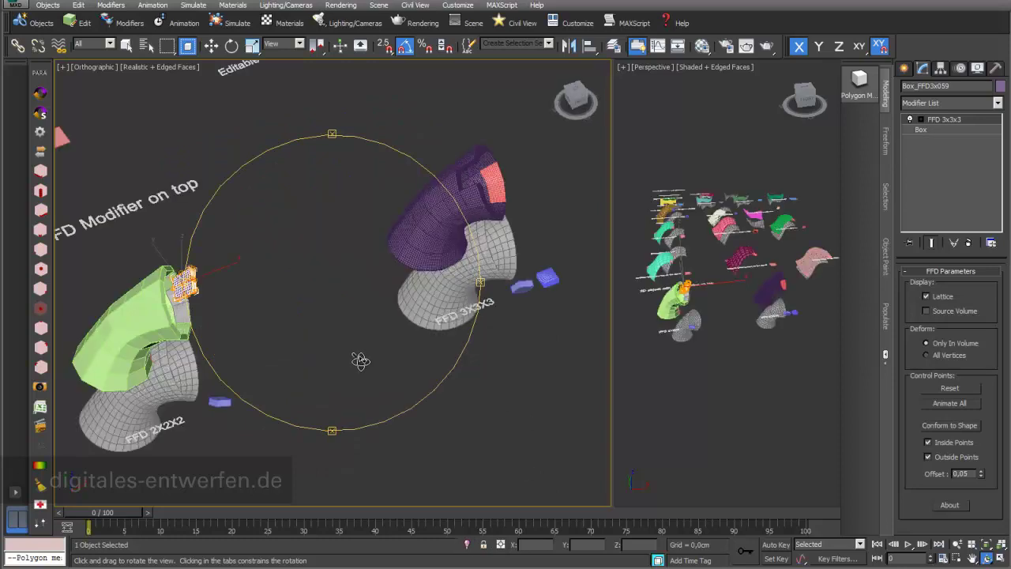
- Select the parametric array helper of the FFD 3X3X3 example and bring up the Para 3d Setting window
{"action": "key", "text": "t"}
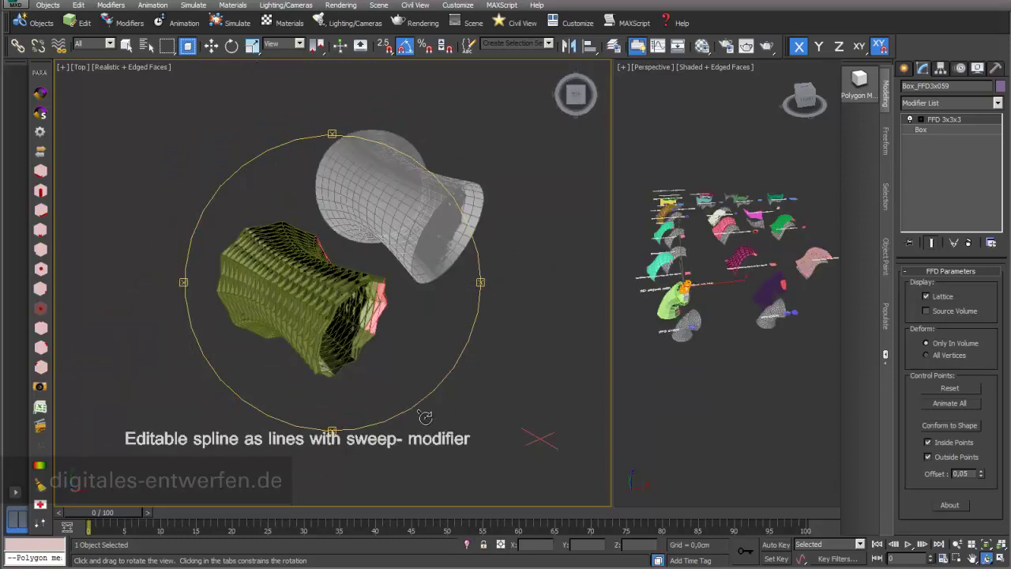
{"action": "middle_click_drag", "start_coordinate": [424, 416], "coordinate": [417, 318]}
{"action": "middle_click_drag", "start_coordinate": [388, 433], "coordinate": [424, 250]}
{"action": "scroll", "coordinate": [379, 363], "scroll_direction": "down", "scroll_amount": 3}
{"action": "middle_click_drag", "start_coordinate": [379, 364], "coordinate": [412, 285]}
{"action": "middle_click_drag", "start_coordinate": [344, 382], "coordinate": [444, 340]}
{"action": "middle_click_drag", "start_coordinate": [366, 315], "coordinate": [562, 268]}
{"action": "middle_click_drag", "start_coordinate": [335, 374], "coordinate": [492, 361]}
{"action": "middle_click_drag", "start_coordinate": [303, 340], "coordinate": [477, 326]}
{"action": "scroll", "coordinate": [326, 349], "scroll_direction": "up", "scroll_amount": 2}
{"action": "scroll", "coordinate": [368, 338], "scroll_direction": "up", "scroll_amount": 2}
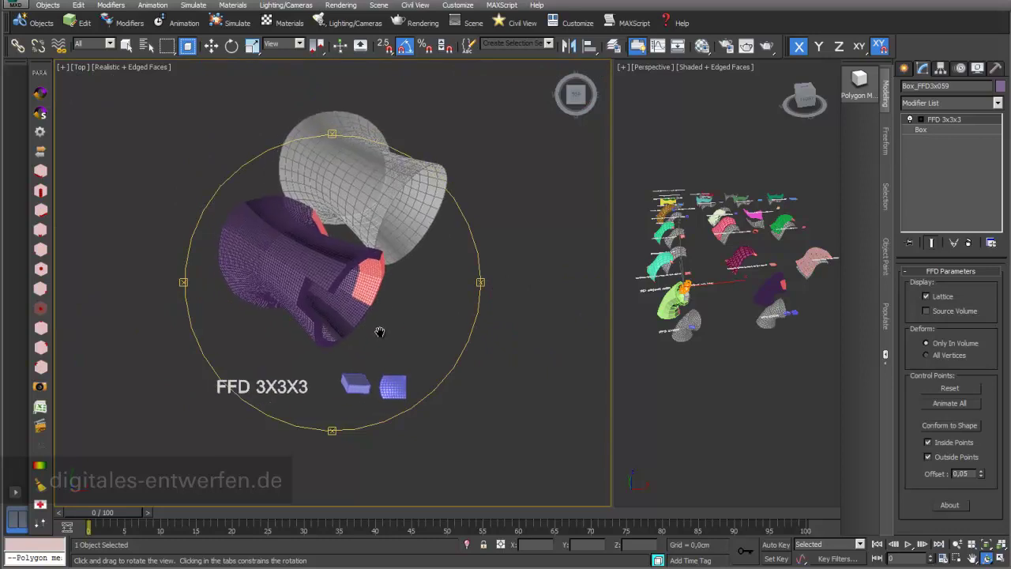
{"action": "left_click_drag", "start_coordinate": [319, 341], "coordinate": [316, 335]}
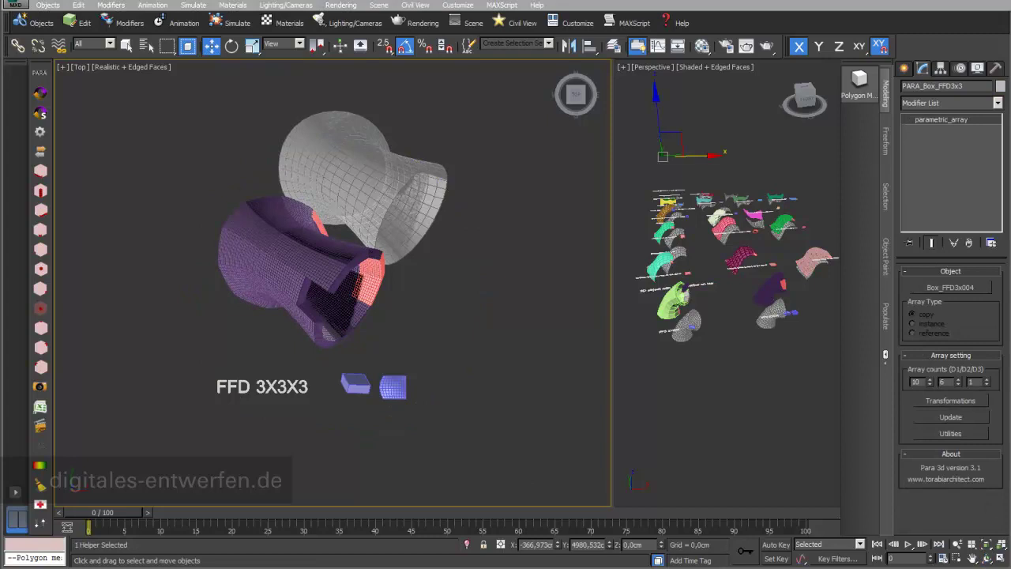
{"action": "left_click_drag", "start_coordinate": [813, 566], "coordinate": [781, 231]}
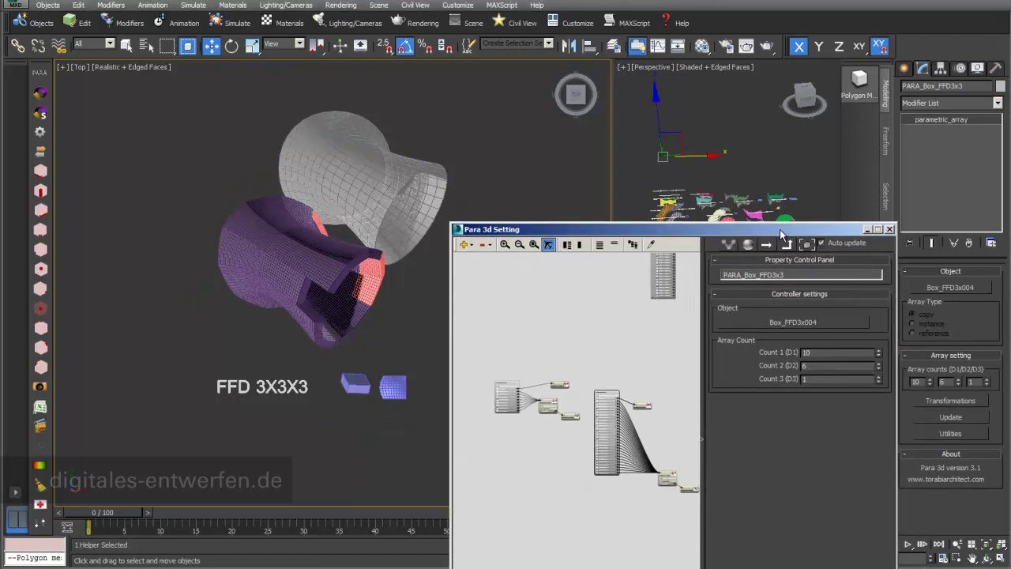
- Examine the control point connections of the PARABox_FFD2x2 and PARABox_FFD3x3 nodes in the node graph
{"action": "scroll", "coordinate": [581, 362], "scroll_direction": "up", "scroll_amount": 5}
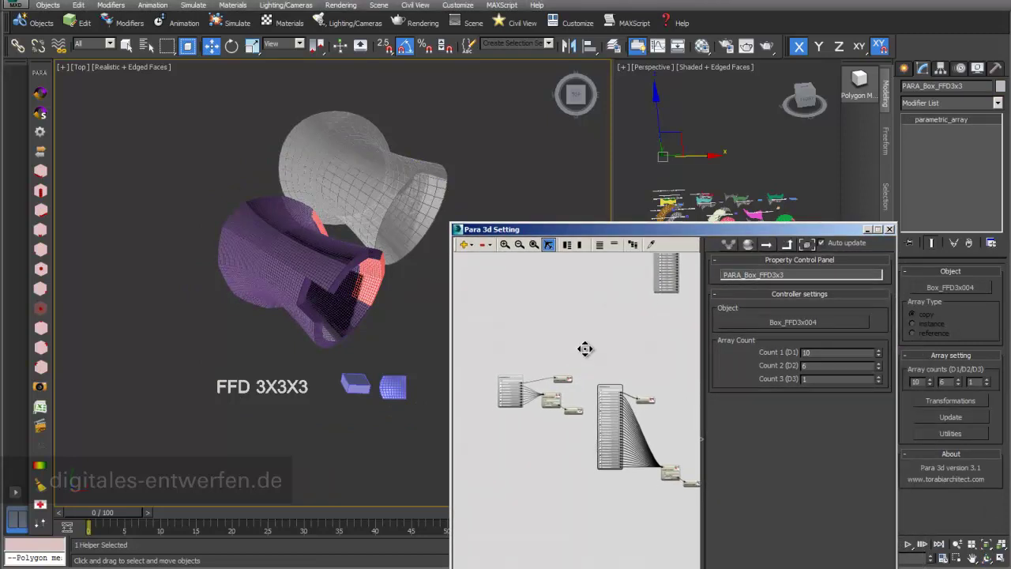
{"action": "scroll", "coordinate": [530, 314], "scroll_direction": "up", "scroll_amount": 3}
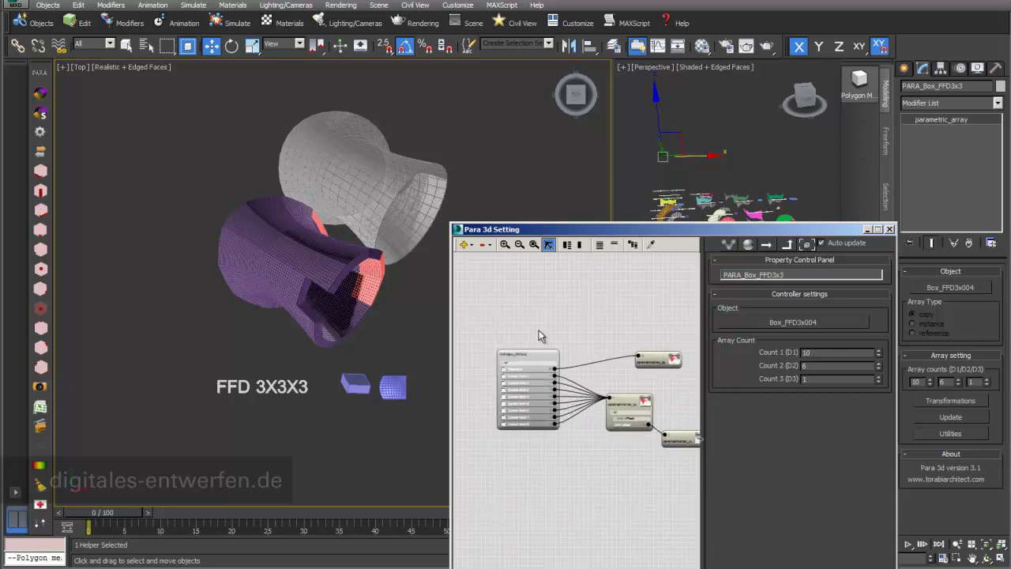
{"action": "left_click", "coordinate": [545, 358]}
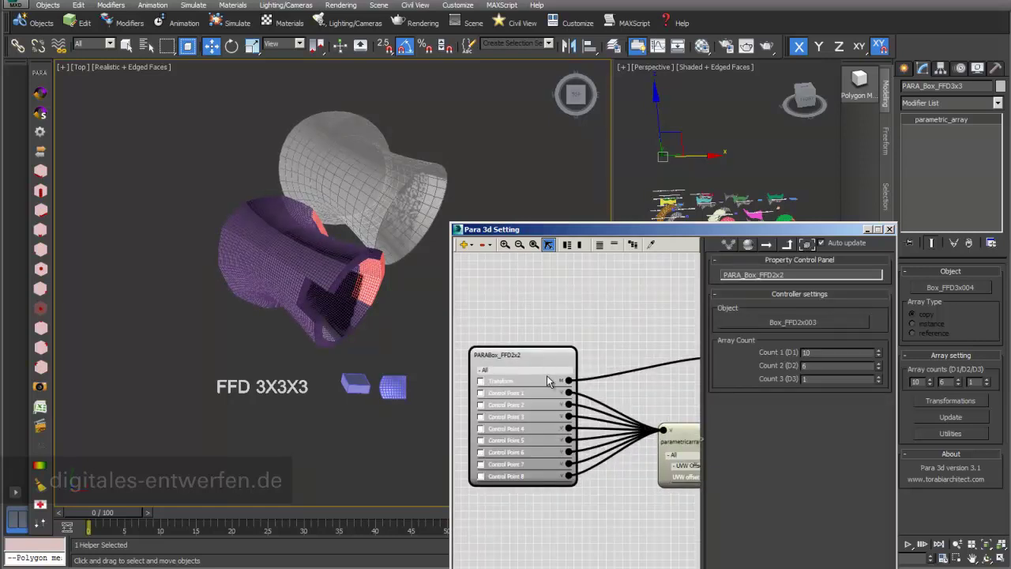
{"action": "scroll", "coordinate": [658, 318], "scroll_direction": "down", "scroll_amount": 1}
{"action": "middle_click_drag", "start_coordinate": [658, 318], "coordinate": [510, 303]}
{"action": "scroll", "coordinate": [592, 336], "scroll_direction": "down", "scroll_amount": 1}
{"action": "middle_click_drag", "start_coordinate": [556, 475], "coordinate": [387, 277]}
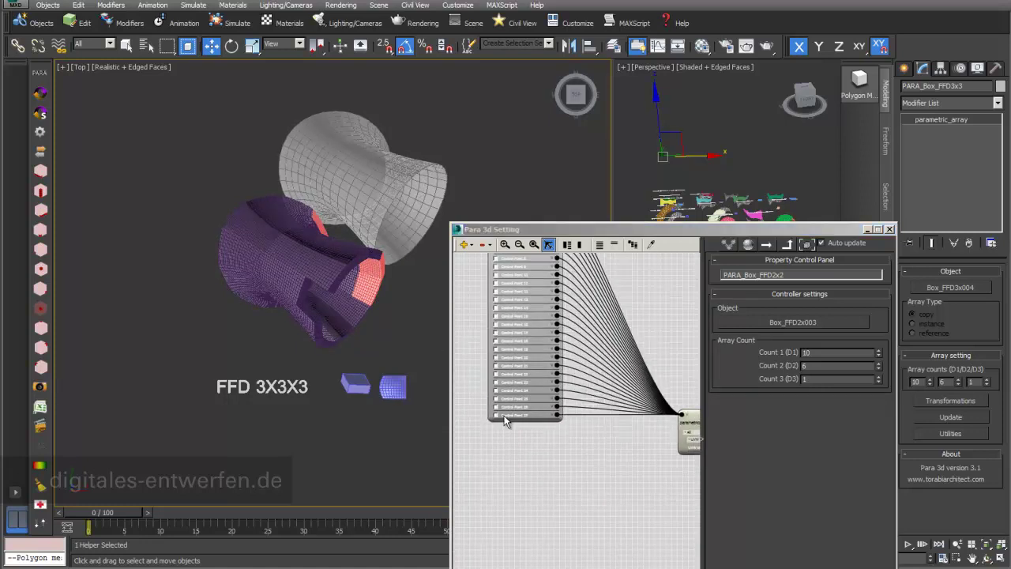
{"action": "scroll", "coordinate": [539, 439], "scroll_direction": "up", "scroll_amount": 2}
{"action": "middle_click_drag", "start_coordinate": [539, 439], "coordinate": [573, 566]}
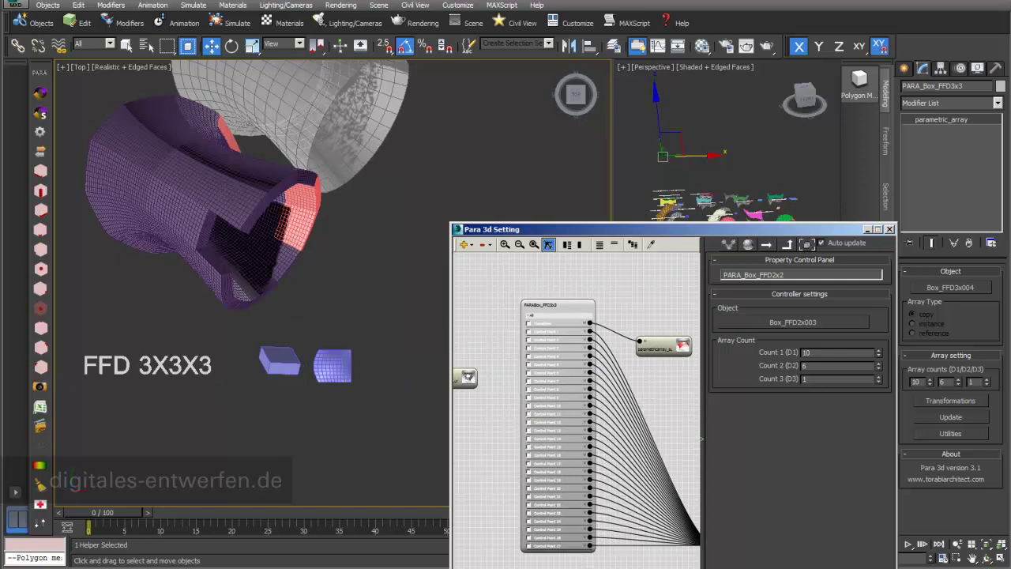
{"action": "middle_click_drag", "start_coordinate": [487, 319], "coordinate": [512, 353]}
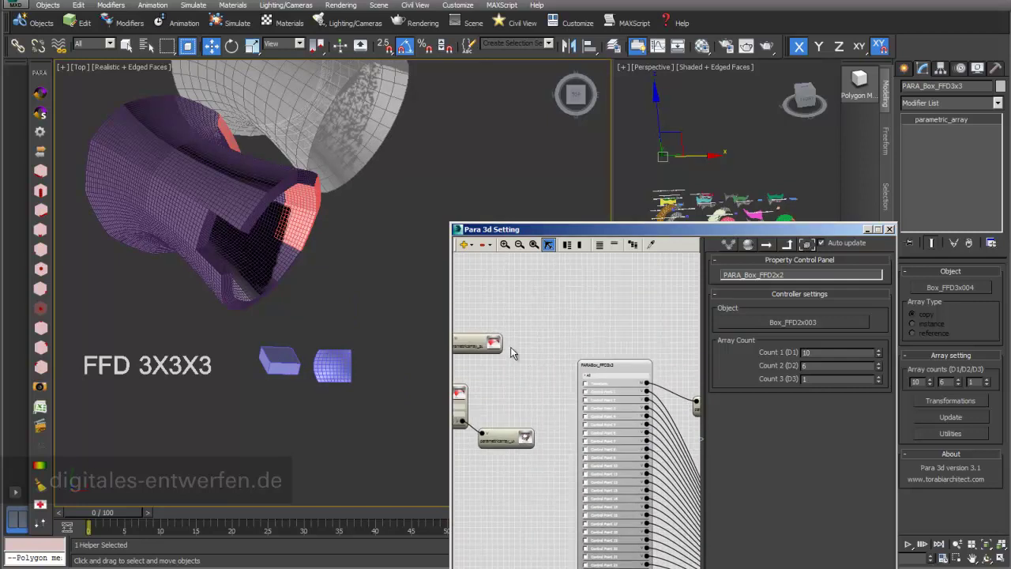
{"action": "scroll", "coordinate": [364, 227], "scroll_direction": "down", "scroll_amount": 4}
- Pull three individual panels out of the purple FFD 3X3X3 array in the Top view
{"action": "left_click", "coordinate": [327, 250]}
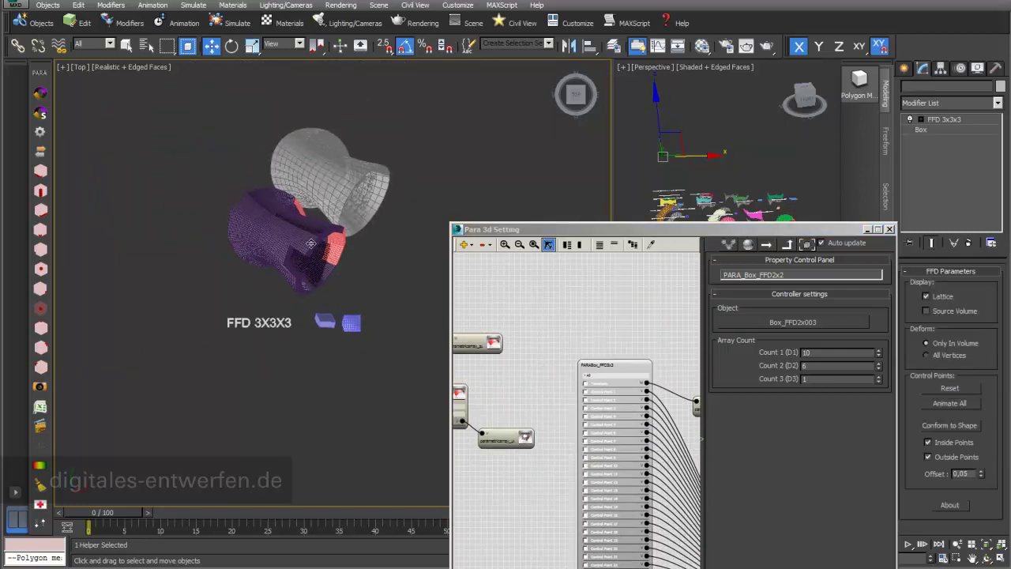
{"action": "left_click_drag", "start_coordinate": [327, 250], "coordinate": [227, 244]}
{"action": "left_click", "coordinate": [279, 243]}
{"action": "left_click", "coordinate": [302, 216]}
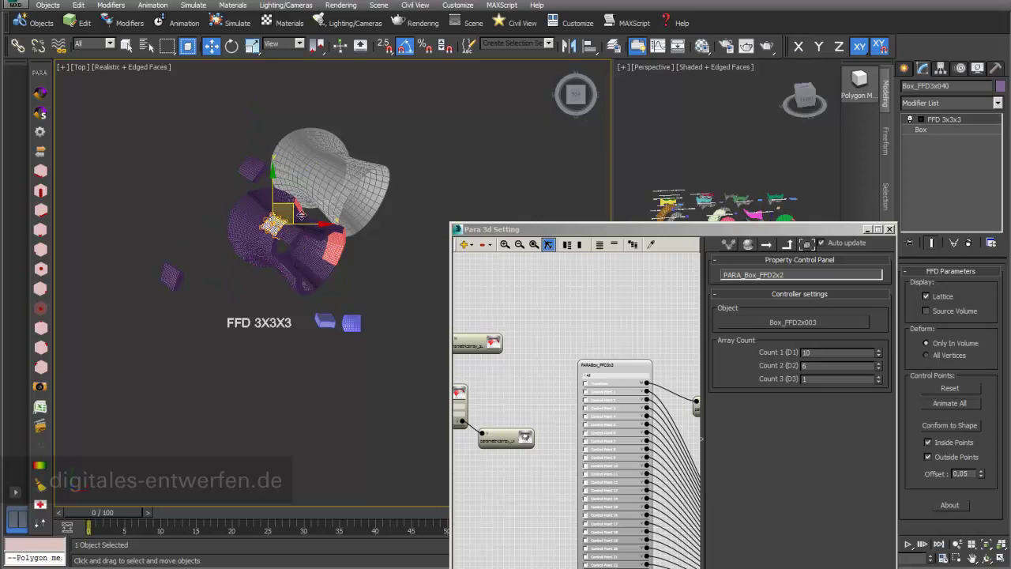
{"action": "left_click_drag", "start_coordinate": [304, 216], "coordinate": [380, 255]}
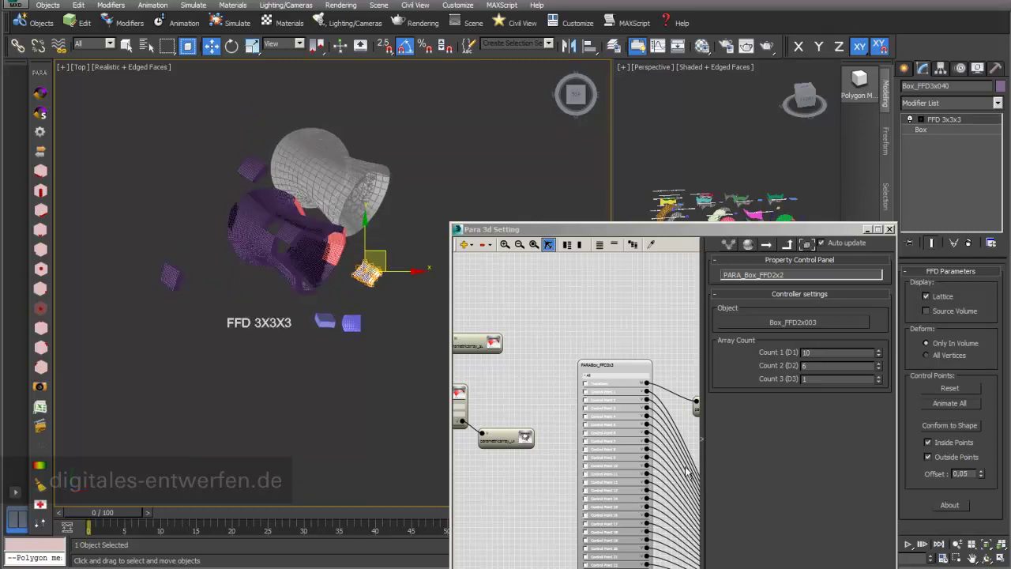
- Update the array from its PARABox_FFD3x3 node and shift the cylinder surface that controls it slightly
{"action": "left_click", "coordinate": [627, 369]}
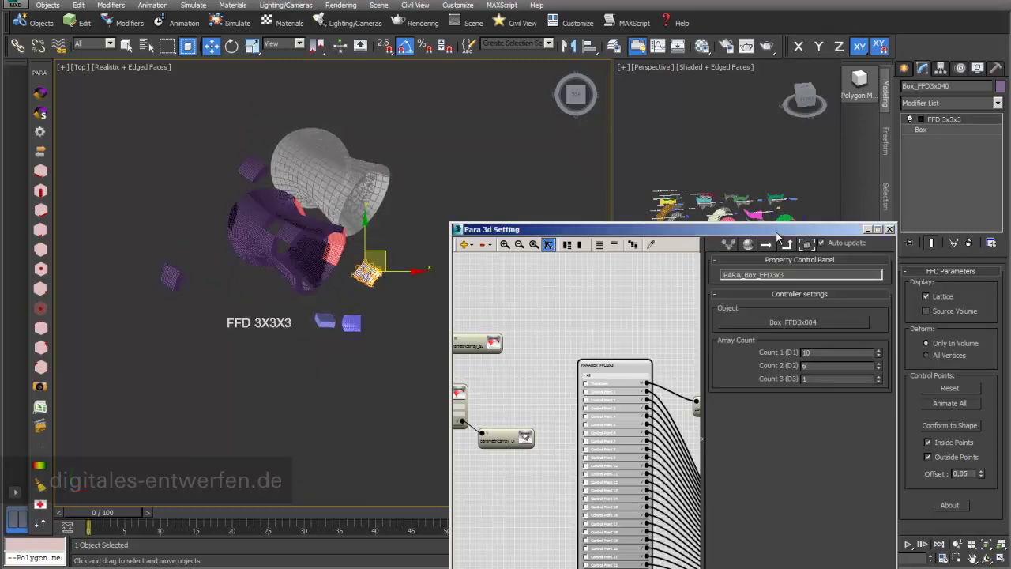
{"action": "left_click_drag", "start_coordinate": [775, 231], "coordinate": [755, 128]}
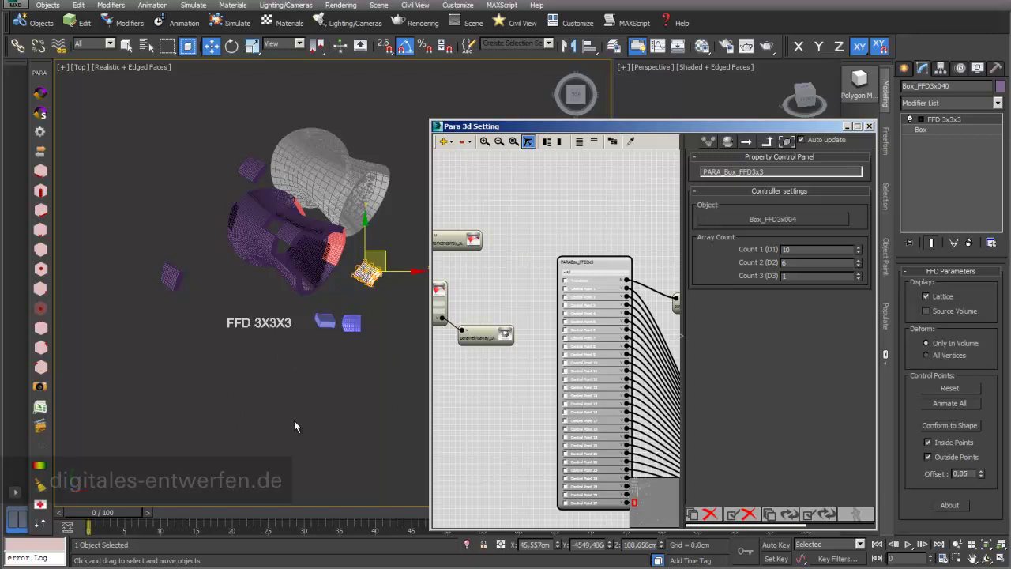
{"action": "left_click", "coordinate": [338, 278]}
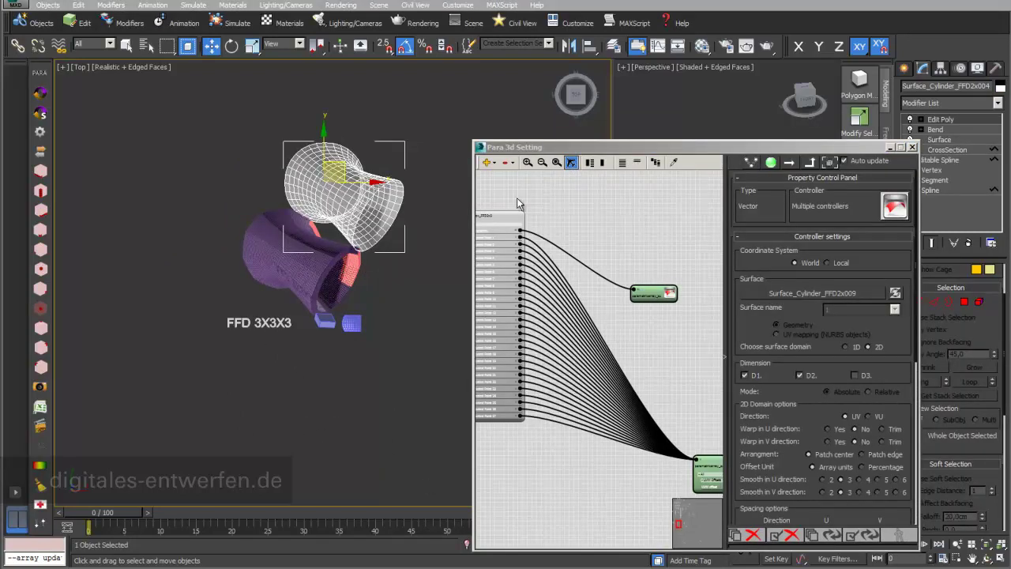
- Turn off edged faces in the Top view and examine the elephant source object of the FFD 2X2X2 with complex shape example
{"action": "left_click_drag", "start_coordinate": [553, 147], "coordinate": [648, 186]}
{"action": "middle_click_drag", "start_coordinate": [436, 314], "coordinate": [170, 314]}
{"action": "mouse_move", "coordinate": [525, 259]}
{"action": "middle_mouse_down"}
{"action": "mouse_move", "coordinate": [319, 297]}
{"action": "mouse_move", "coordinate": [313, 313]}
{"action": "middle_mouse_up"}
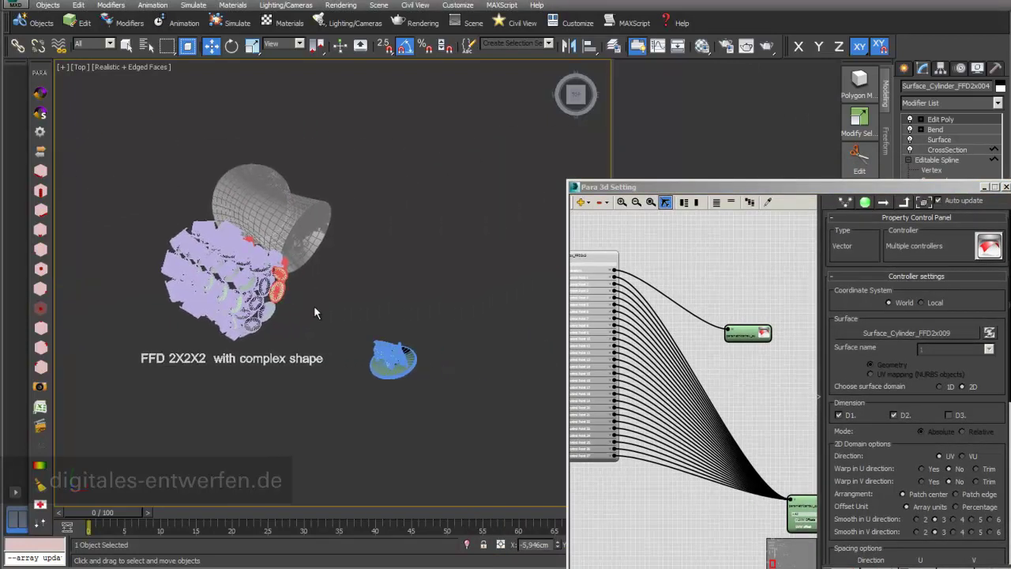
{"action": "scroll", "coordinate": [411, 348], "scroll_direction": "up", "scroll_amount": 2}
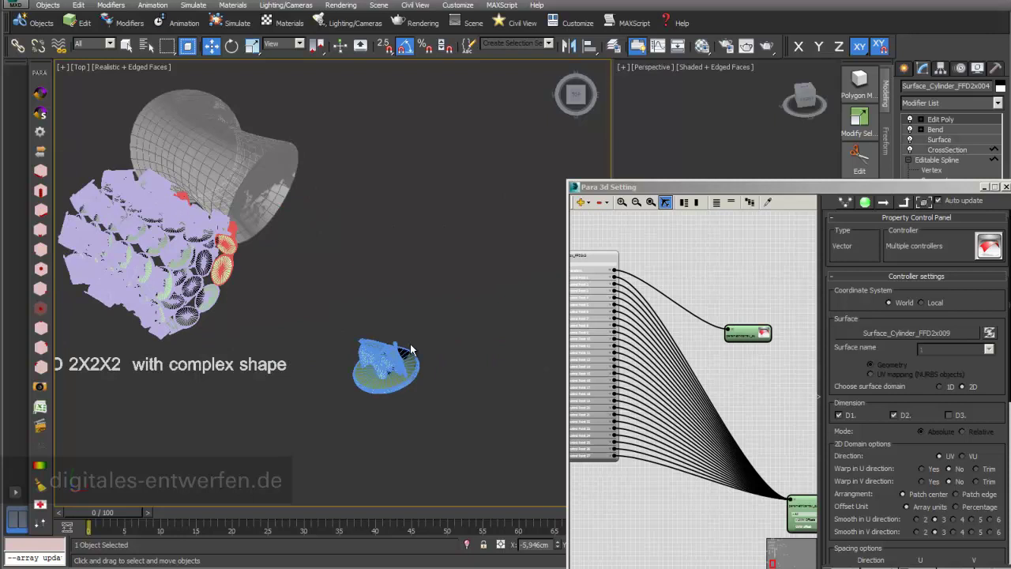
{"action": "scroll", "coordinate": [410, 348], "scroll_direction": "up", "scroll_amount": 5}
{"action": "scroll", "coordinate": [470, 264], "scroll_direction": "up", "scroll_amount": 2}
{"action": "middle_click_drag", "start_coordinate": [469, 263], "coordinate": [493, 226]}
{"action": "middle_click_drag", "start_coordinate": [393, 240], "coordinate": [429, 257]}
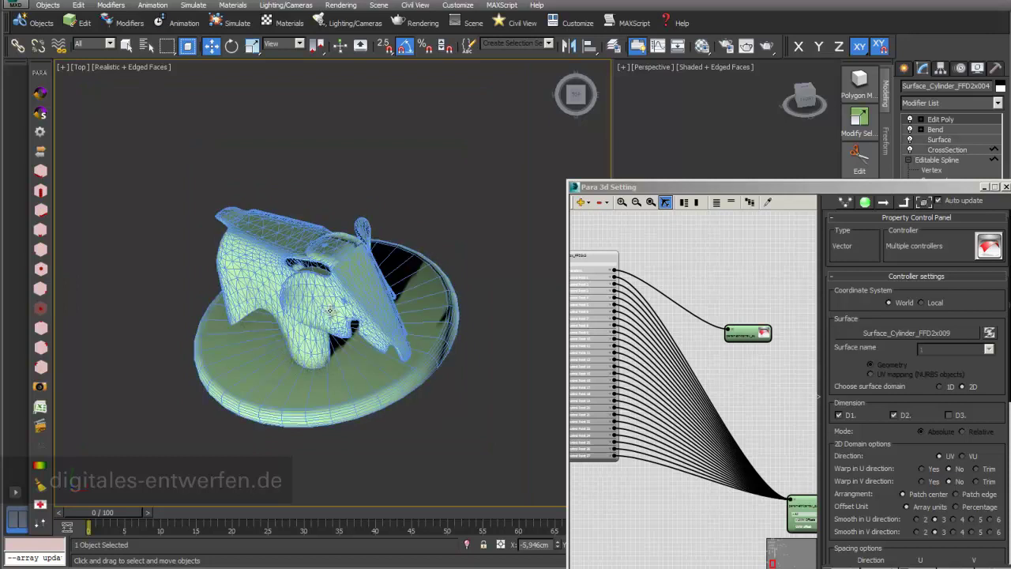
{"action": "key", "text": "F4"}
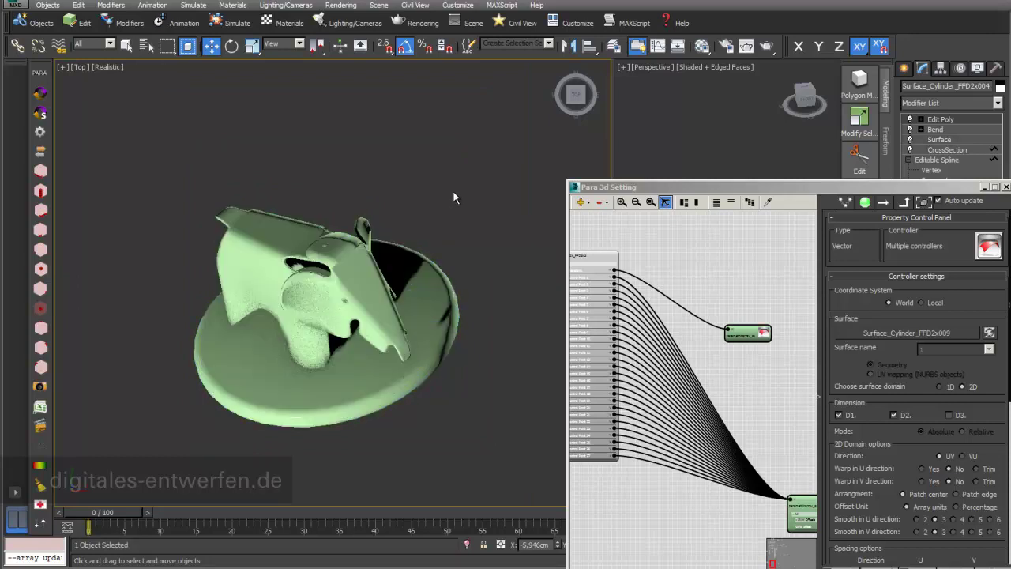
{"action": "left_click_drag", "start_coordinate": [703, 190], "coordinate": [723, 371]}
{"action": "middle_click_drag", "start_coordinate": [272, 254], "coordinate": [295, 275]}
{"action": "scroll", "coordinate": [295, 275], "scroll_direction": "down", "scroll_amount": 3}
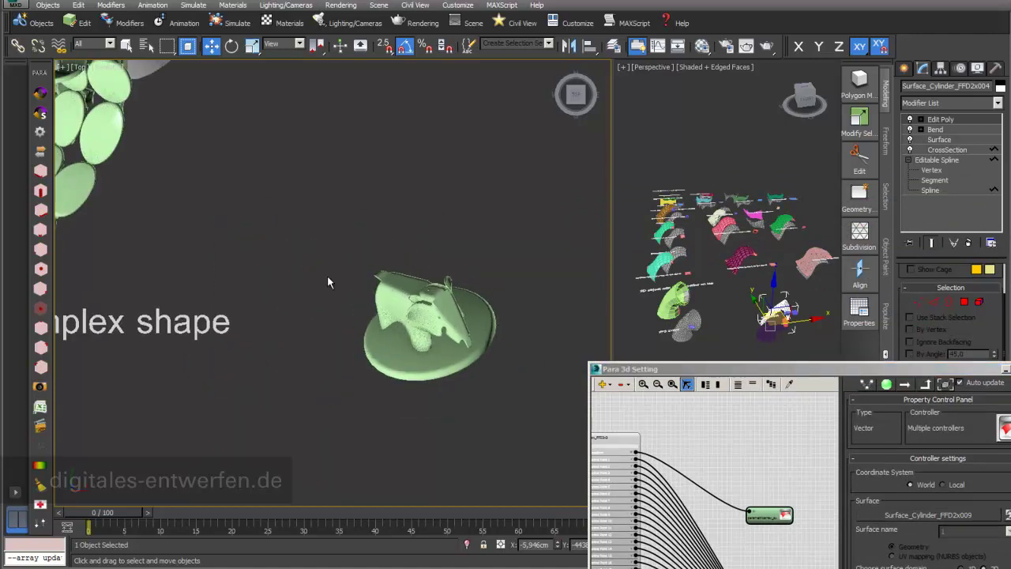
{"action": "scroll", "coordinate": [388, 319], "scroll_direction": "up", "scroll_amount": 4}
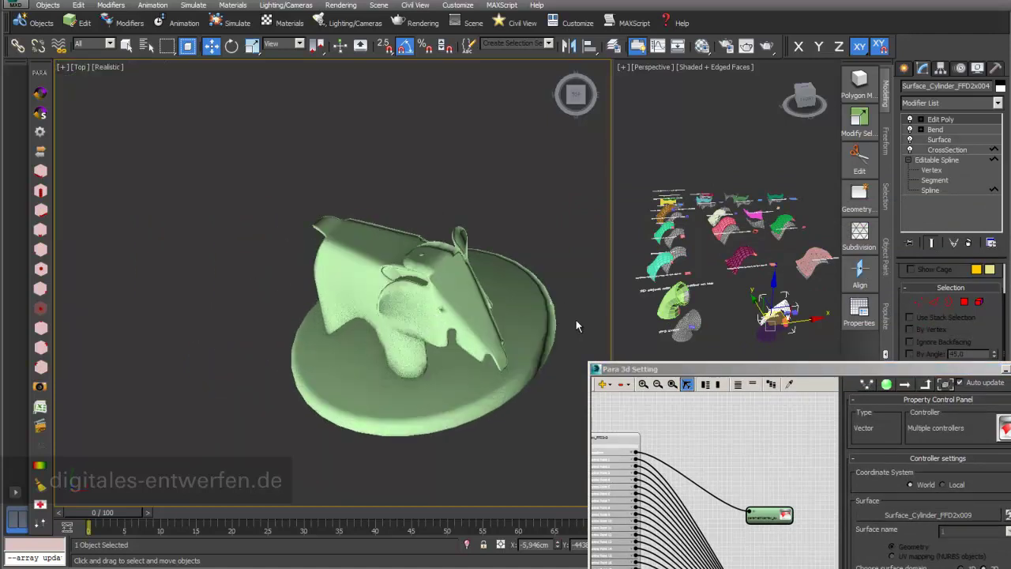
- Select the Eames_Elefant object and inspect its Editable Mesh and FFD 2x2x2 levels beside the finished array
{"action": "left_click", "coordinate": [466, 330]}
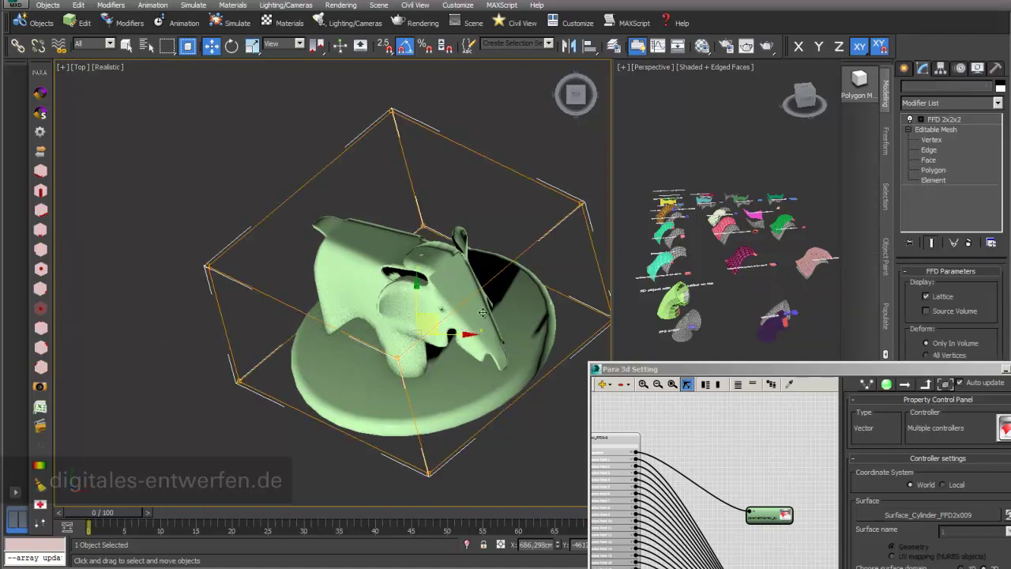
{"action": "left_click", "coordinate": [934, 140]}
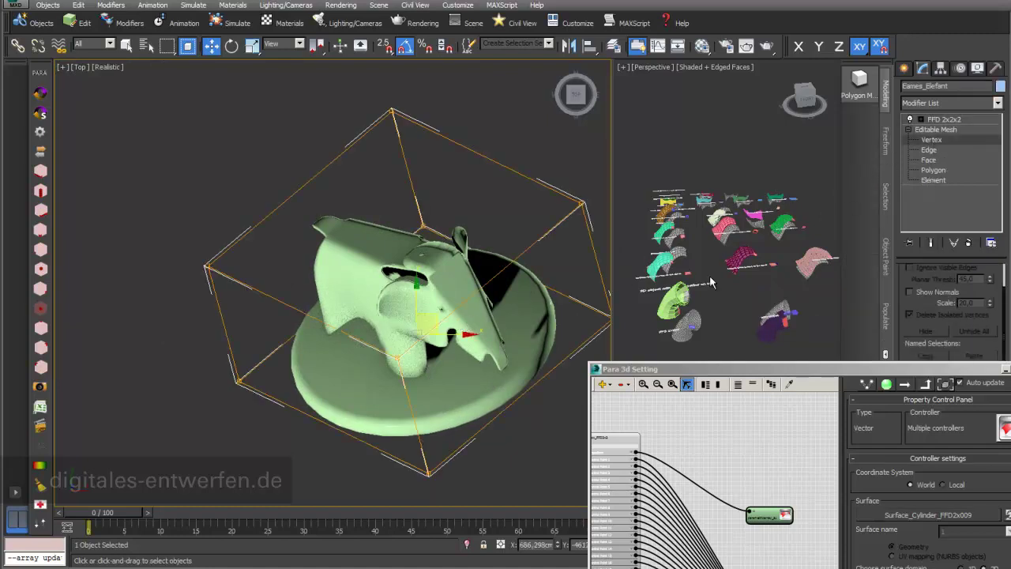
{"action": "left_click", "coordinate": [936, 129]}
{"action": "scroll", "coordinate": [428, 280], "scroll_direction": "down", "scroll_amount": 4}
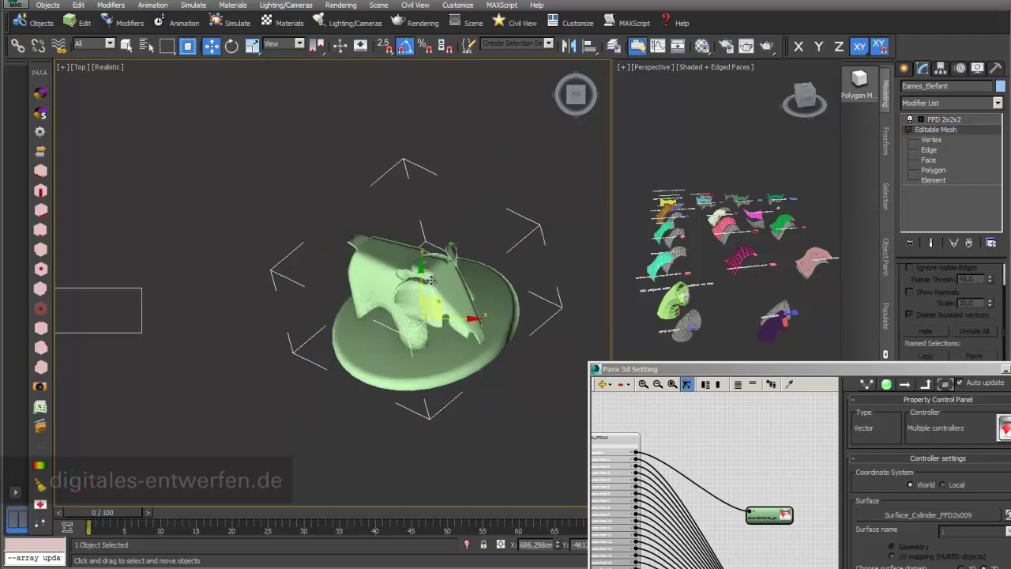
{"action": "left_click", "coordinate": [944, 119]}
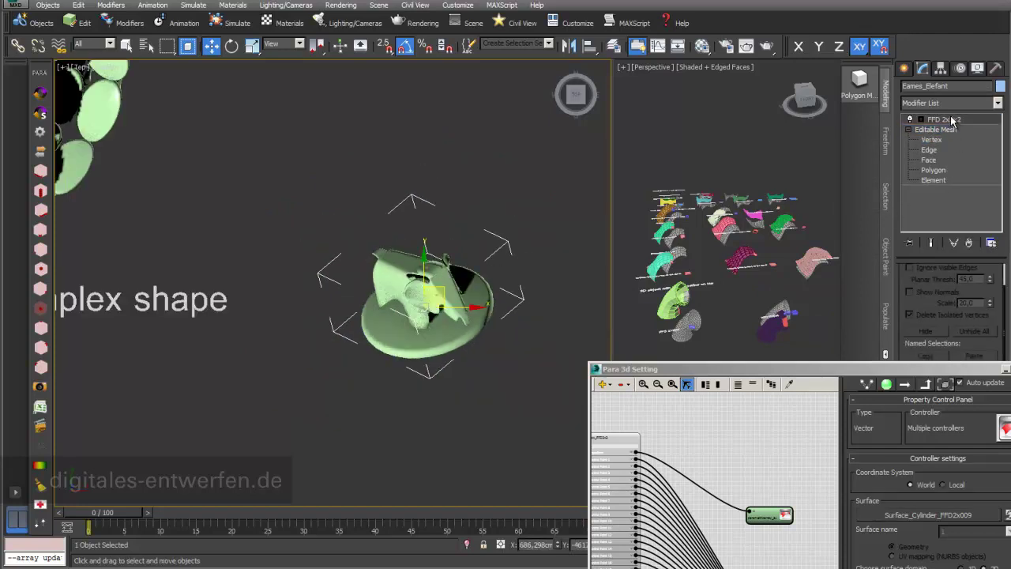
{"action": "scroll", "coordinate": [265, 206], "scroll_direction": "down", "scroll_amount": 1}
{"action": "middle_click_drag", "start_coordinate": [267, 206], "coordinate": [380, 248]}
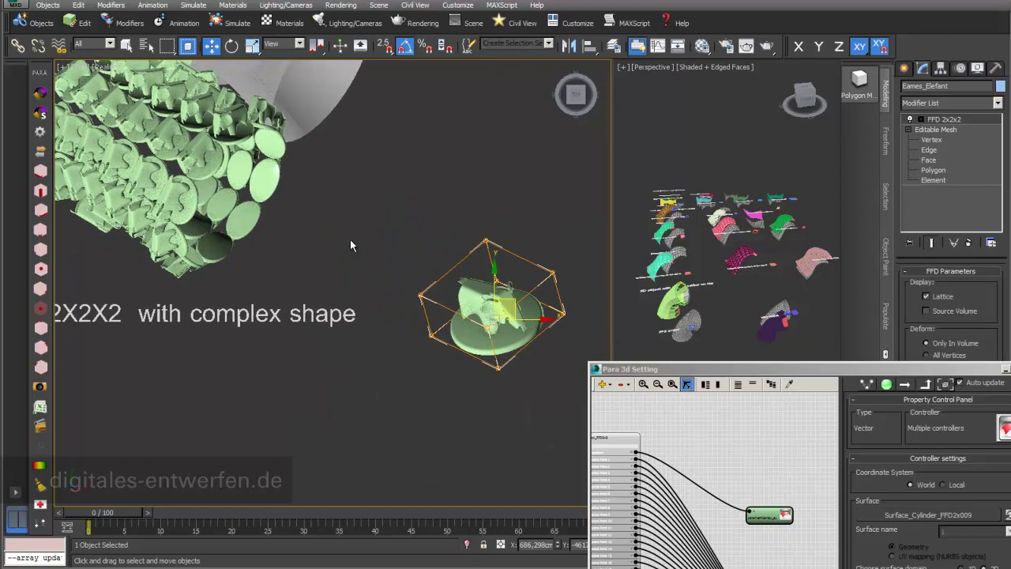
- Examine the elephant array up close and the surface controllers linked to the Eames_Elefant node in the Para 3d Setting window
{"action": "scroll", "coordinate": [181, 209], "scroll_direction": "up", "scroll_amount": 1}
{"action": "middle_click_drag", "start_coordinate": [182, 210], "coordinate": [338, 318]}
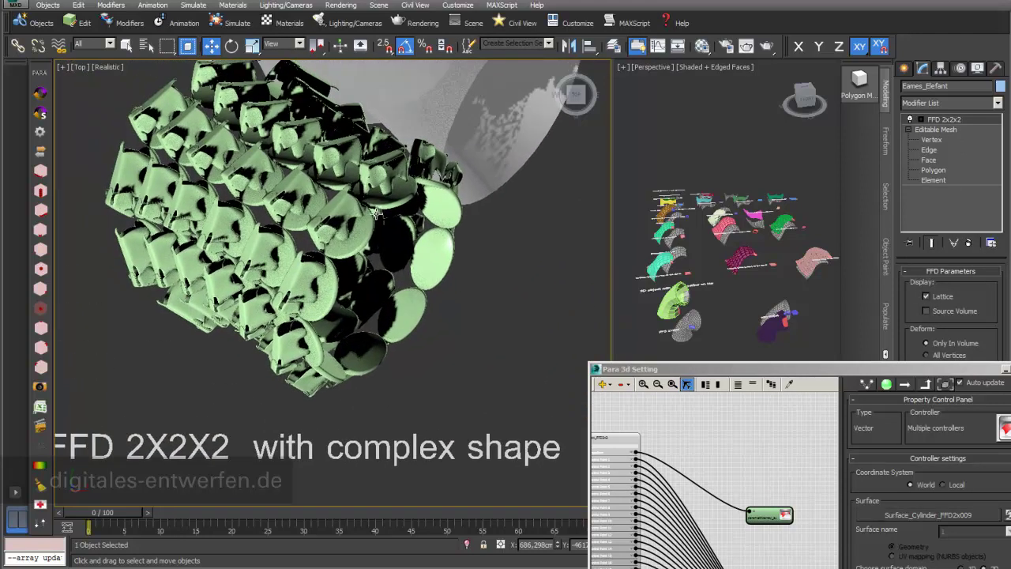
{"action": "scroll", "coordinate": [351, 242], "scroll_direction": "up", "scroll_amount": 2}
{"action": "left_click_drag", "start_coordinate": [738, 372], "coordinate": [472, 235]}
{"action": "scroll", "coordinate": [393, 320], "scroll_direction": "up", "scroll_amount": 2}
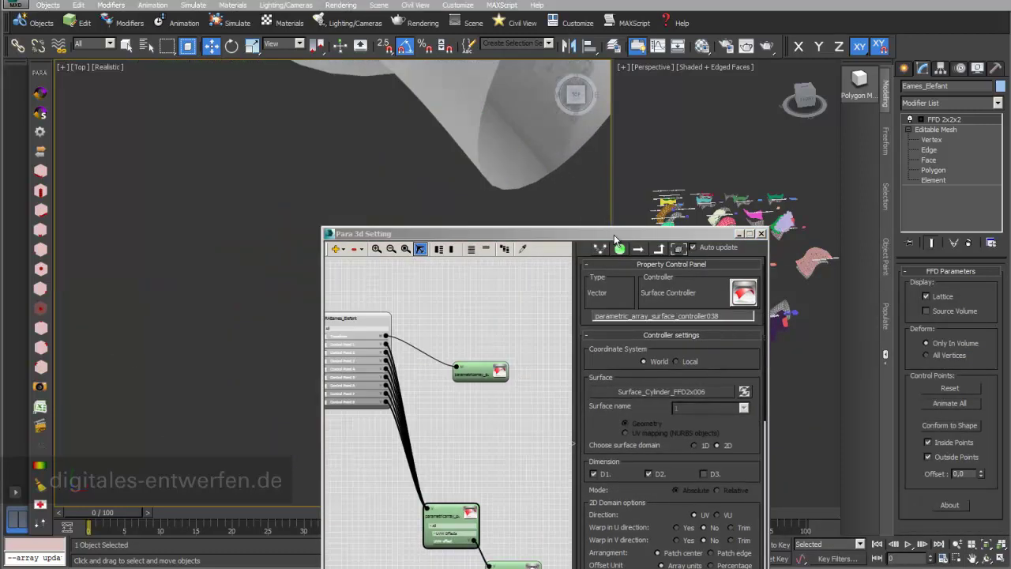
{"action": "left_click_drag", "start_coordinate": [614, 235], "coordinate": [663, 181]}
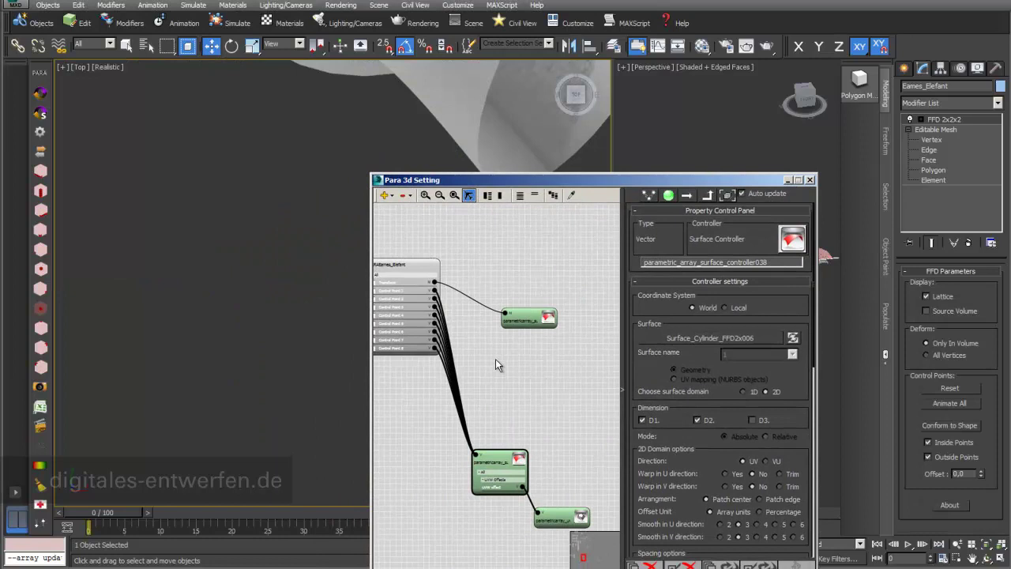
{"action": "middle_click_drag", "start_coordinate": [499, 366], "coordinate": [517, 334]}
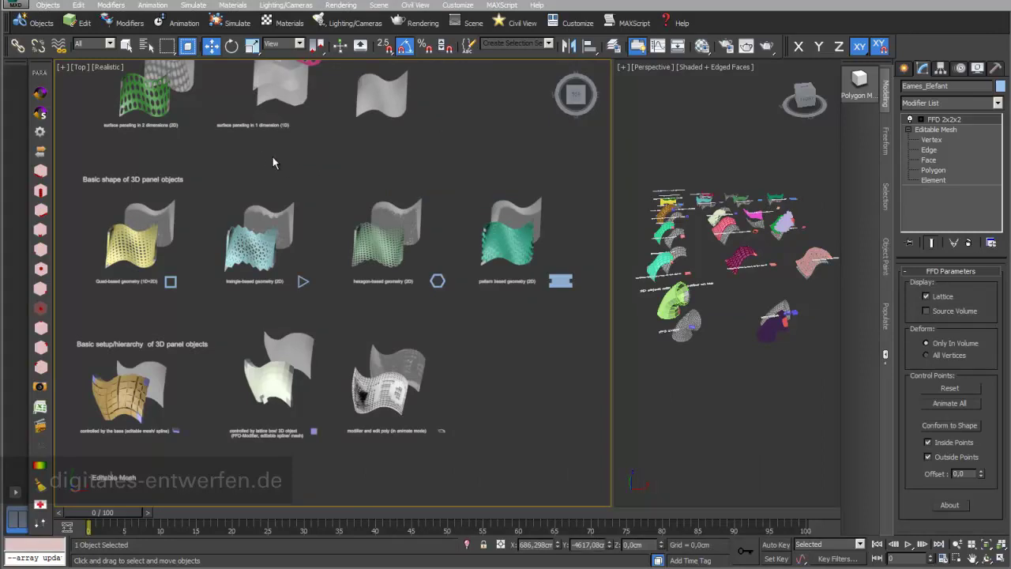
- Return to the overview in the Top view and review the surface paneling examples in 1 and 2 dimensions
{"action": "middle_click_drag", "start_coordinate": [240, 149], "coordinate": [329, 227]}
{"action": "scroll", "coordinate": [314, 286], "scroll_direction": "up", "scroll_amount": 3}
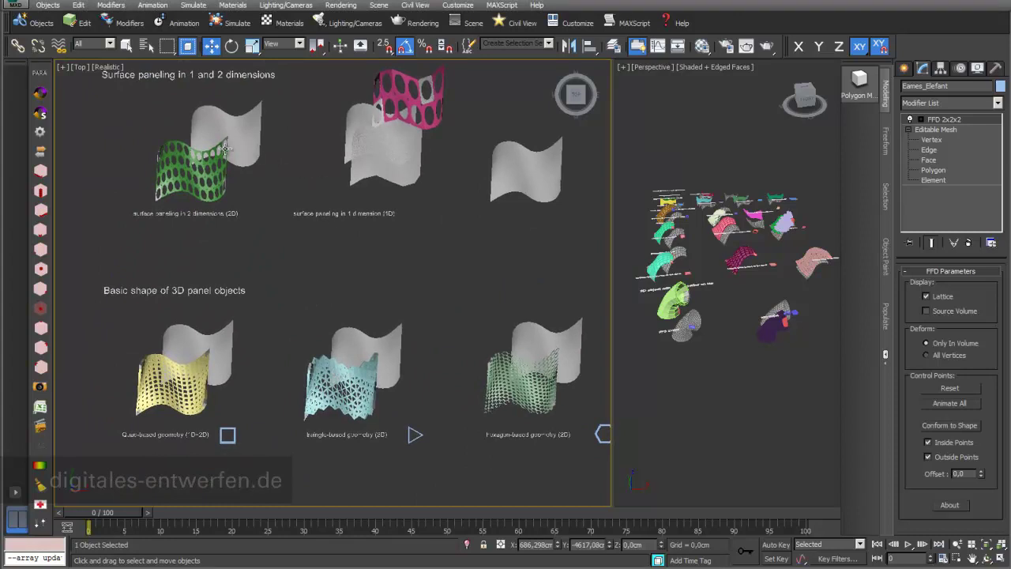
{"action": "middle_click_drag", "start_coordinate": [363, 294], "coordinate": [355, 209]}
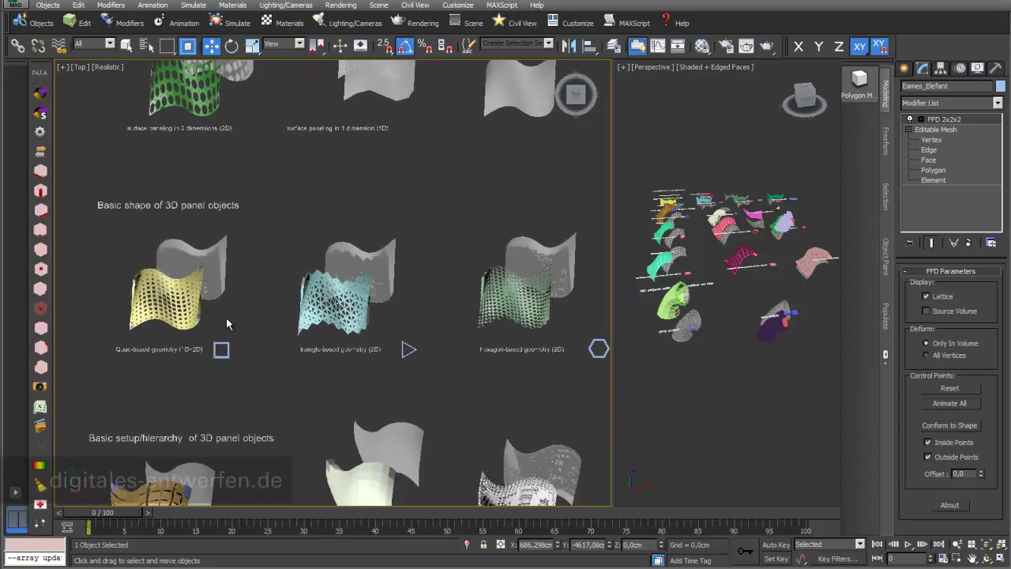
- Compare the quad-, triangle-, hexagon- and pattern-based geometry examples under Basic shape of 3D panel objects
{"action": "scroll", "coordinate": [227, 319], "scroll_direction": "up", "scroll_amount": 3}
{"action": "middle_click_drag", "start_coordinate": [245, 281], "coordinate": [285, 284]}
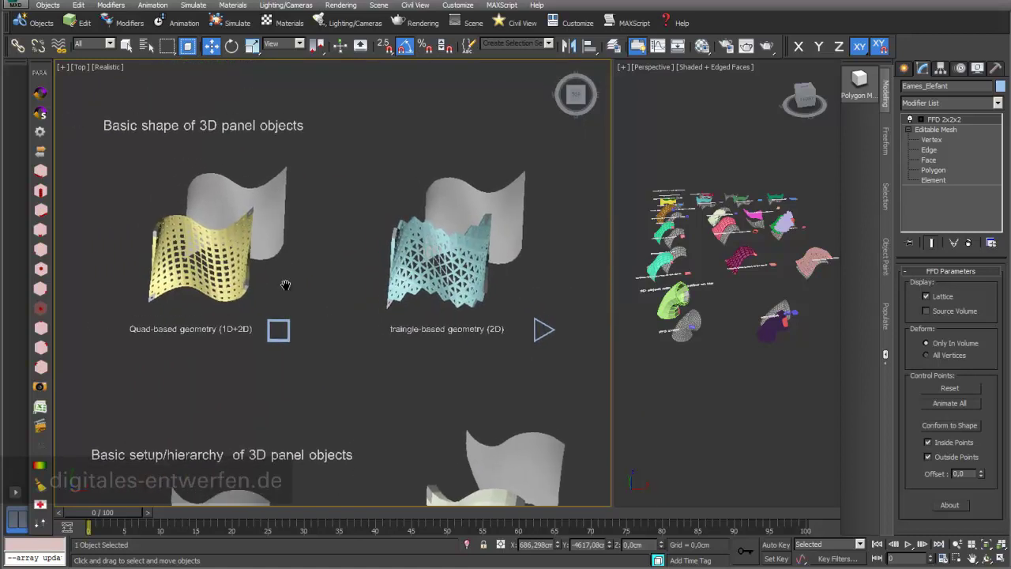
{"action": "scroll", "coordinate": [285, 284], "scroll_direction": "up", "scroll_amount": 3}
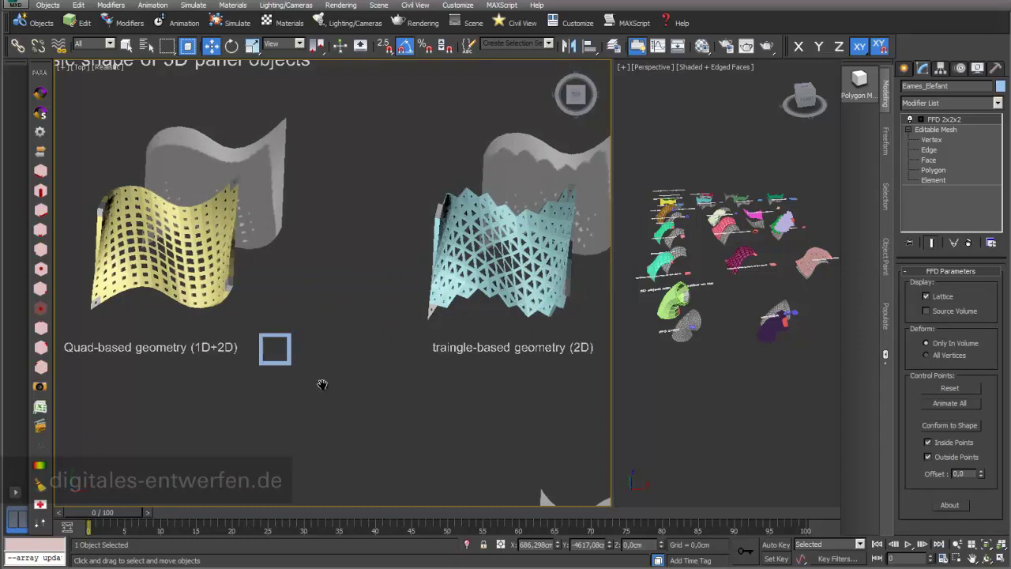
{"action": "middle_click_drag", "start_coordinate": [323, 383], "coordinate": [219, 394]}
{"action": "middle_click_drag", "start_coordinate": [553, 389], "coordinate": [339, 389]}
{"action": "middle_click_drag", "start_coordinate": [568, 381], "coordinate": [353, 398]}
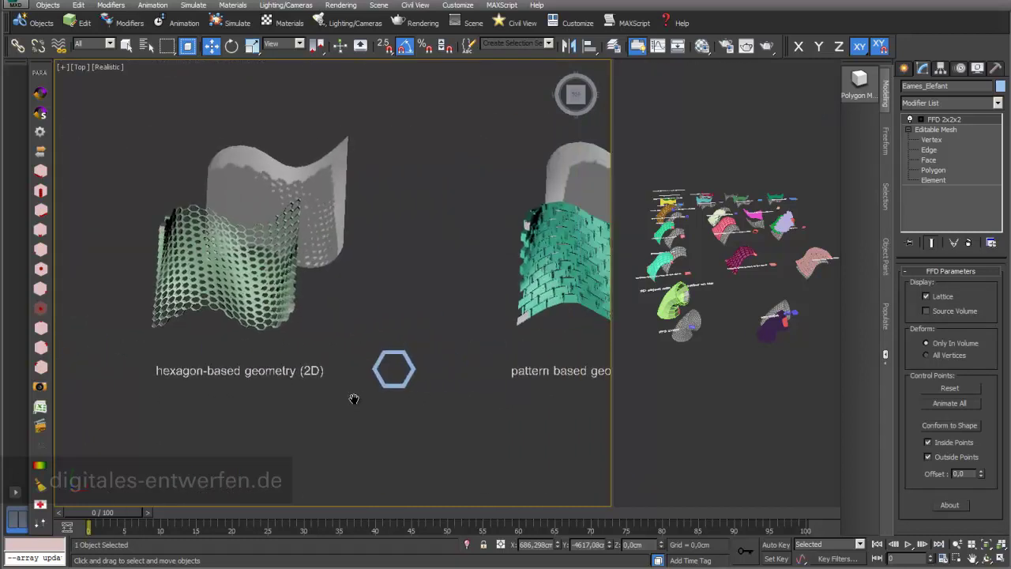
{"action": "middle_click_drag", "start_coordinate": [544, 415], "coordinate": [416, 417]}
{"action": "scroll", "coordinate": [286, 429], "scroll_direction": "down", "scroll_amount": 2}
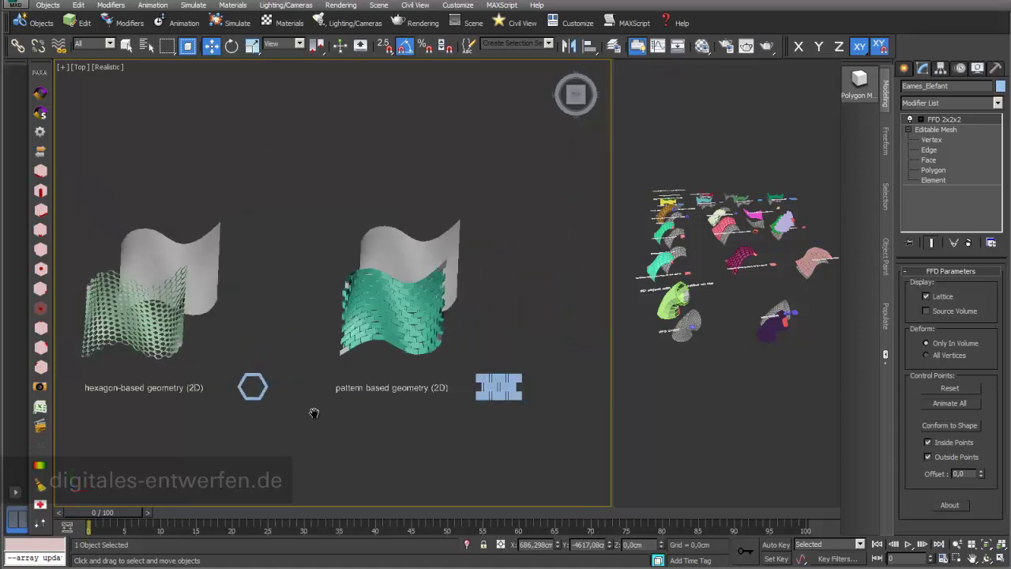
- Review the base, lattice box and edit poly examples under Basic setup/hierarchy, then select one panel of the edit poly array
{"action": "middle_click_drag", "start_coordinate": [325, 295], "coordinate": [514, 269]}
{"action": "middle_click_drag", "start_coordinate": [164, 398], "coordinate": [421, 253]}
{"action": "middle_click_drag", "start_coordinate": [261, 285], "coordinate": [360, 178]}
{"action": "middle_click_drag", "start_coordinate": [306, 365], "coordinate": [307, 334]}
{"action": "scroll", "coordinate": [306, 335], "scroll_direction": "up", "scroll_amount": 2}
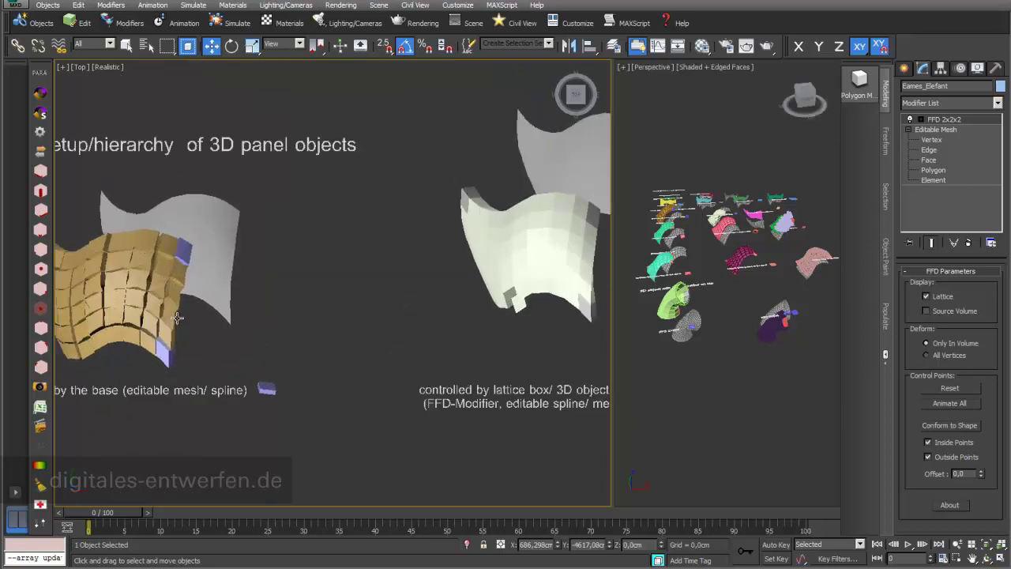
{"action": "middle_click_drag", "start_coordinate": [410, 311], "coordinate": [189, 323]}
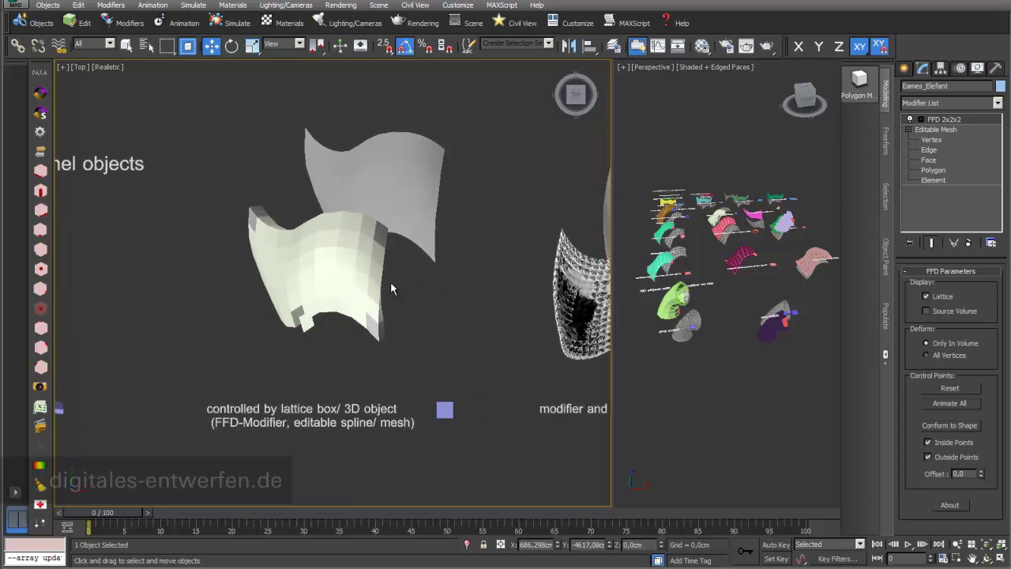
{"action": "scroll", "coordinate": [439, 298], "scroll_direction": "down", "scroll_amount": 2}
{"action": "middle_click_drag", "start_coordinate": [440, 300], "coordinate": [316, 316]}
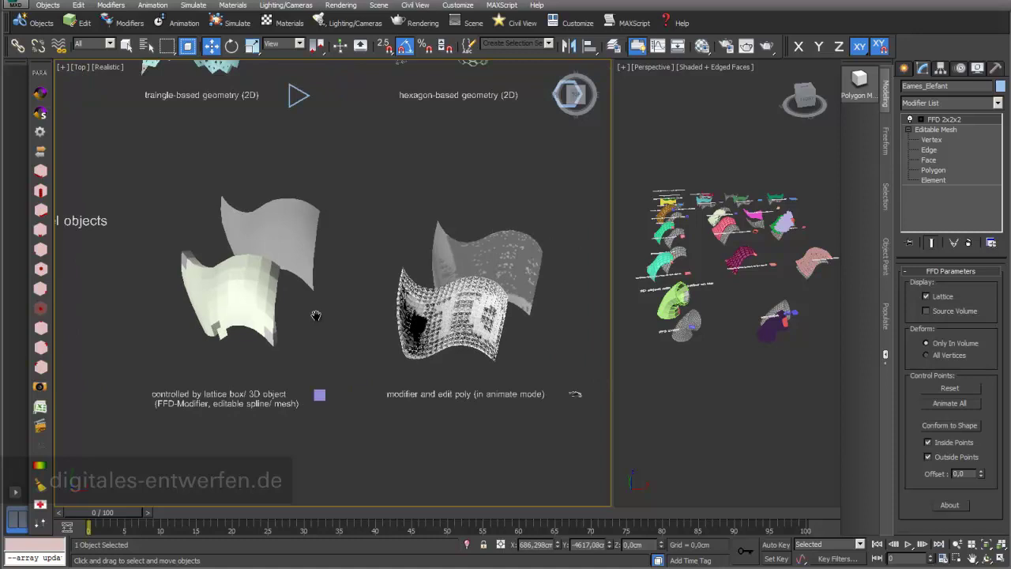
{"action": "scroll", "coordinate": [531, 347], "scroll_direction": "up", "scroll_amount": 2}
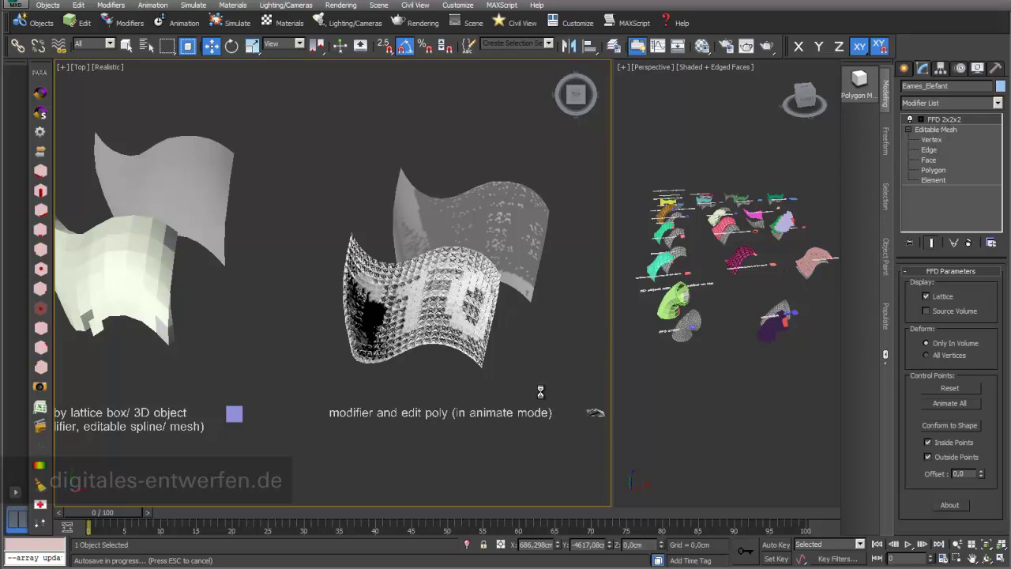
{"action": "left_click", "coordinate": [411, 237]}
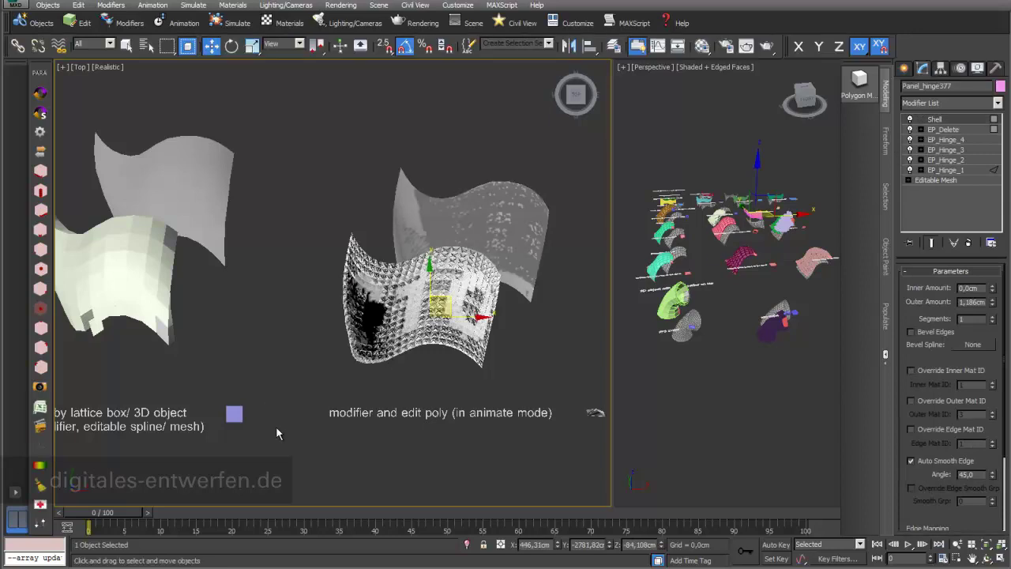
- Examine the Editable Mesh examples: flat object, flat object with 3D modifier, and 3D object
{"action": "scroll", "coordinate": [276, 432], "scroll_direction": "down", "scroll_amount": 5}
{"action": "middle_click_drag", "start_coordinate": [354, 300], "coordinate": [320, 209]}
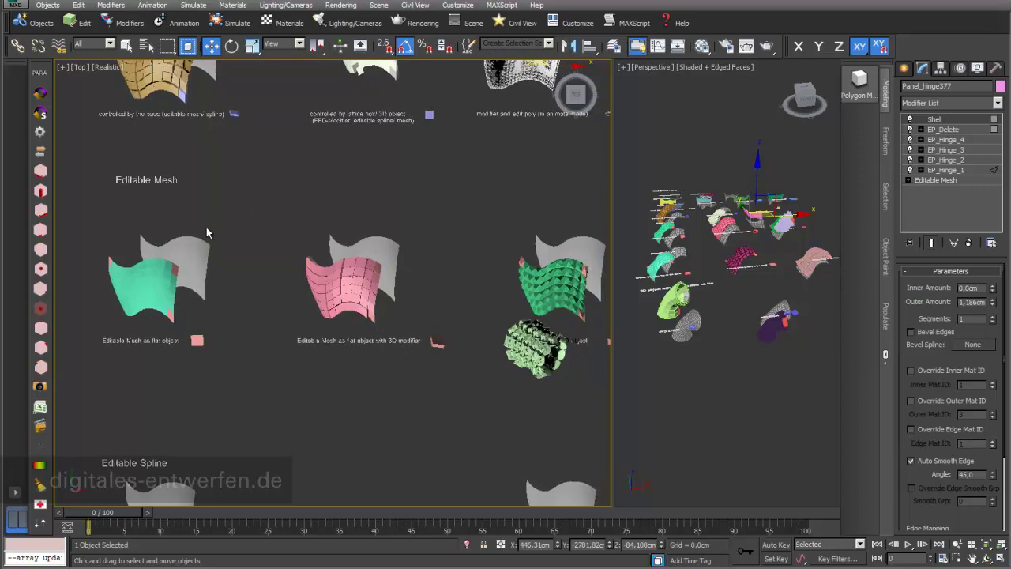
{"action": "middle_click_drag", "start_coordinate": [456, 260], "coordinate": [304, 198]}
{"action": "scroll", "coordinate": [471, 244], "scroll_direction": "up", "scroll_amount": 4}
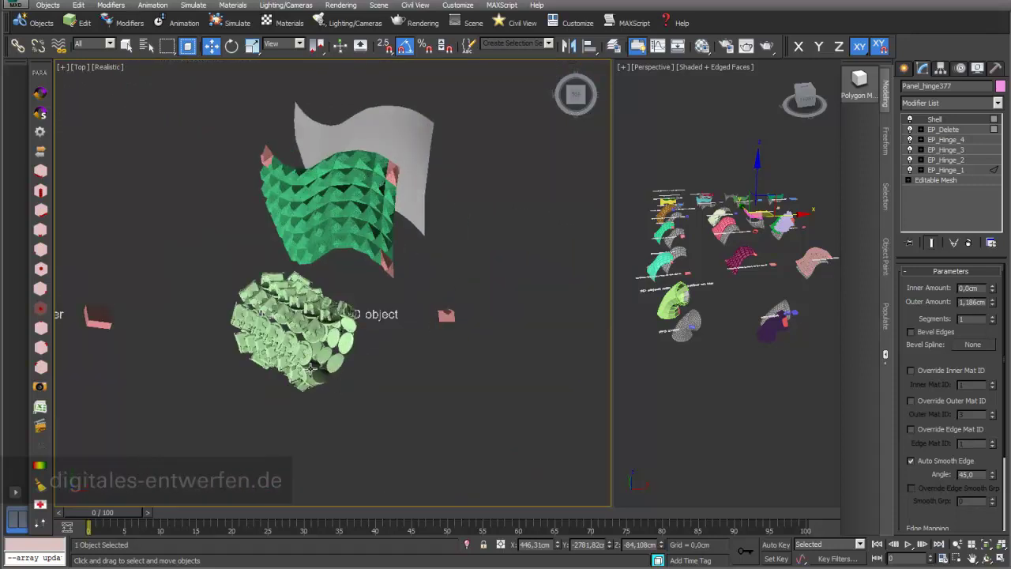
{"action": "scroll", "coordinate": [291, 387], "scroll_direction": "down", "scroll_amount": 3}
{"action": "middle_click_drag", "start_coordinate": [269, 399], "coordinate": [407, 394]}
{"action": "scroll", "coordinate": [435, 244], "scroll_direction": "down", "scroll_amount": 3}
{"action": "middle_click_drag", "start_coordinate": [431, 248], "coordinate": [322, 133]}
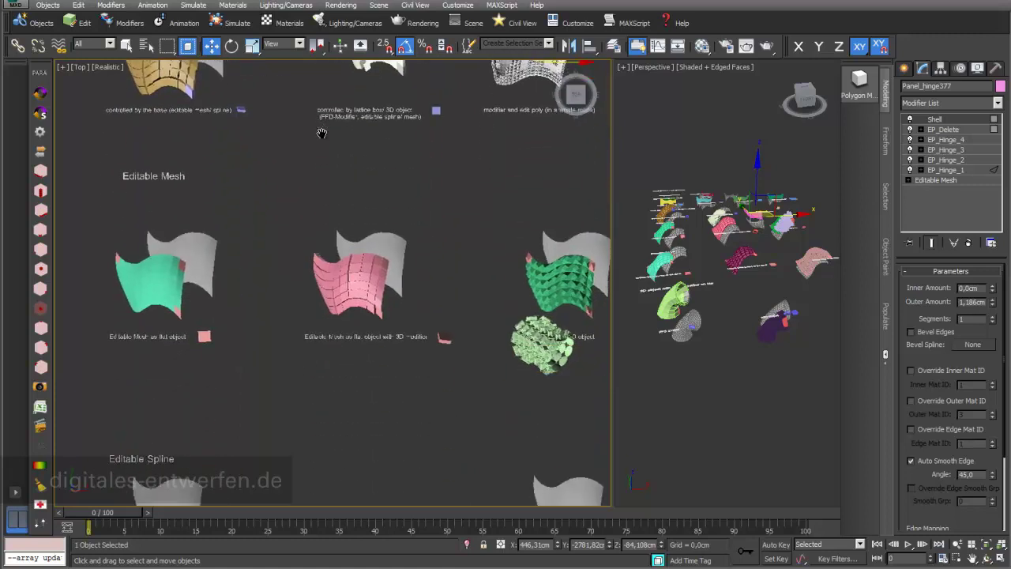
- Examine the Editable Spline examples, from the corner and bezier flat objects through the 3d object to the swept lines
{"action": "middle_click_drag", "start_coordinate": [343, 283], "coordinate": [357, 211]}
{"action": "scroll", "coordinate": [401, 294], "scroll_direction": "up", "scroll_amount": 2}
{"action": "middle_click_drag", "start_coordinate": [401, 294], "coordinate": [475, 228]}
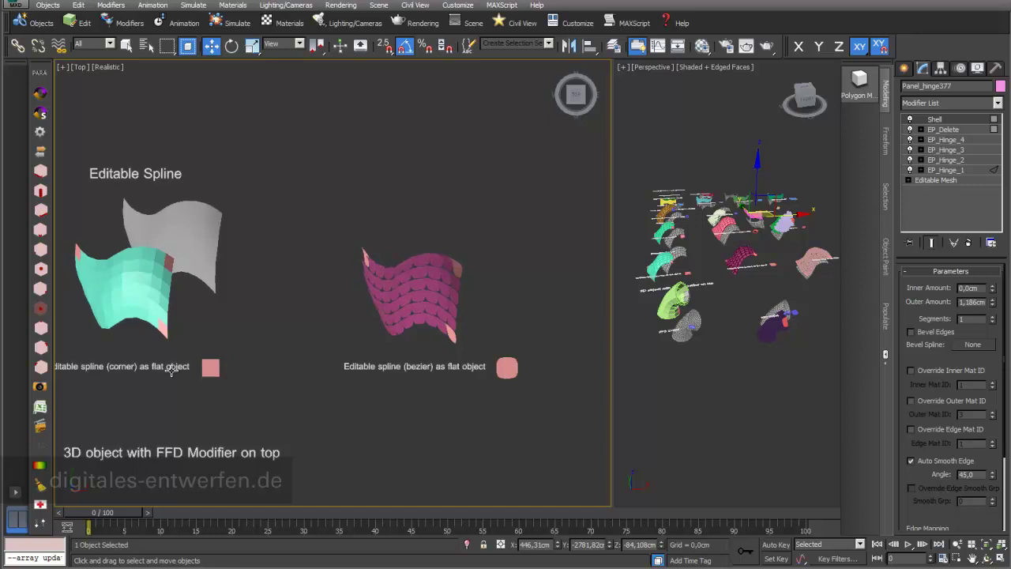
{"action": "middle_click_drag", "start_coordinate": [481, 321], "coordinate": [442, 282]}
{"action": "scroll", "coordinate": [439, 275], "scroll_direction": "up", "scroll_amount": 2}
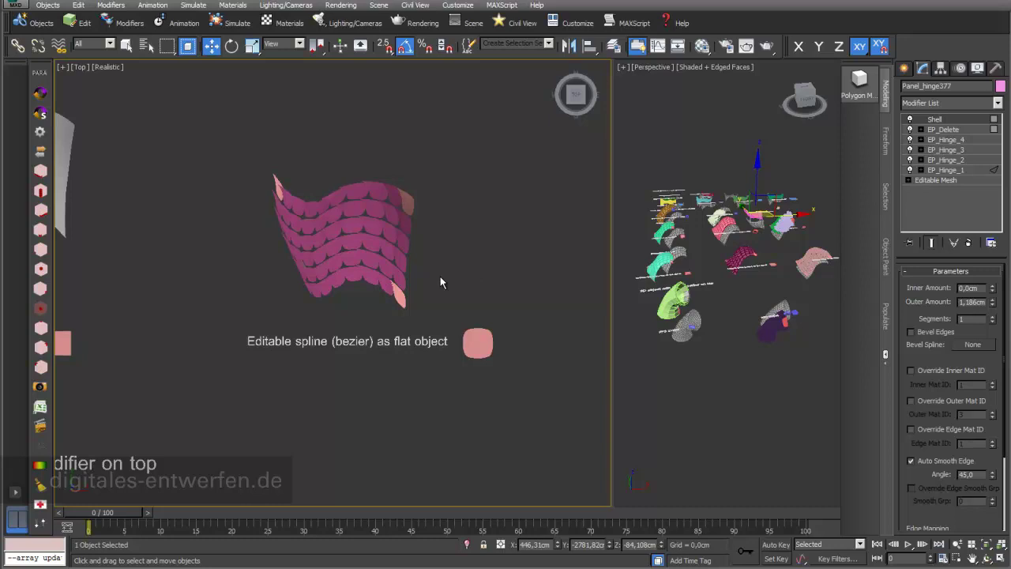
{"action": "middle_click_drag", "start_coordinate": [492, 271], "coordinate": [367, 264]}
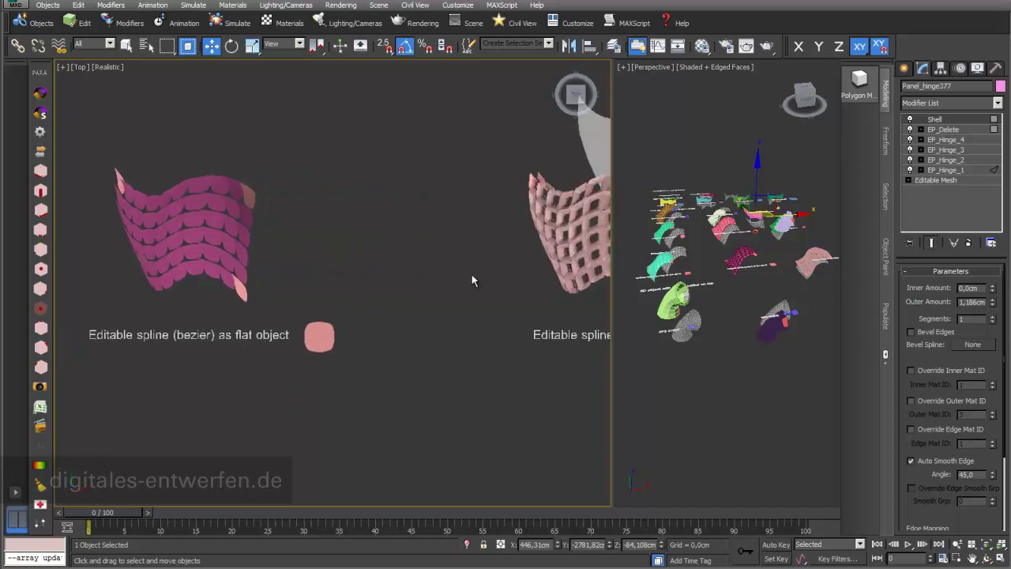
{"action": "middle_click_drag", "start_coordinate": [422, 288], "coordinate": [282, 293]}
{"action": "scroll", "coordinate": [301, 296], "scroll_direction": "down", "scroll_amount": 2}
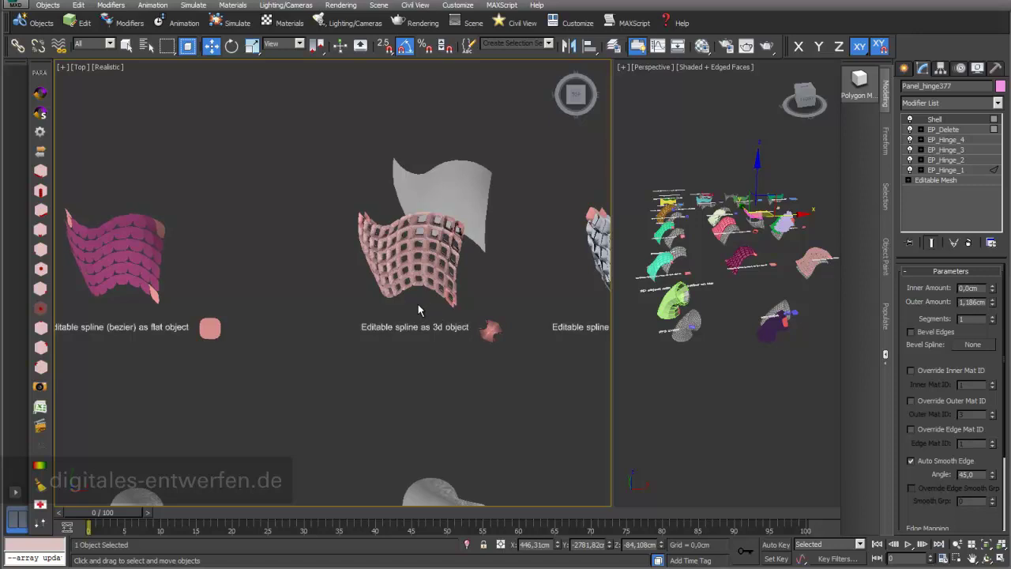
{"action": "middle_click_drag", "start_coordinate": [491, 270], "coordinate": [300, 255]}
{"action": "middle_click_drag", "start_coordinate": [535, 270], "coordinate": [181, 282]}
{"action": "scroll", "coordinate": [458, 292], "scroll_direction": "up", "scroll_amount": 2}
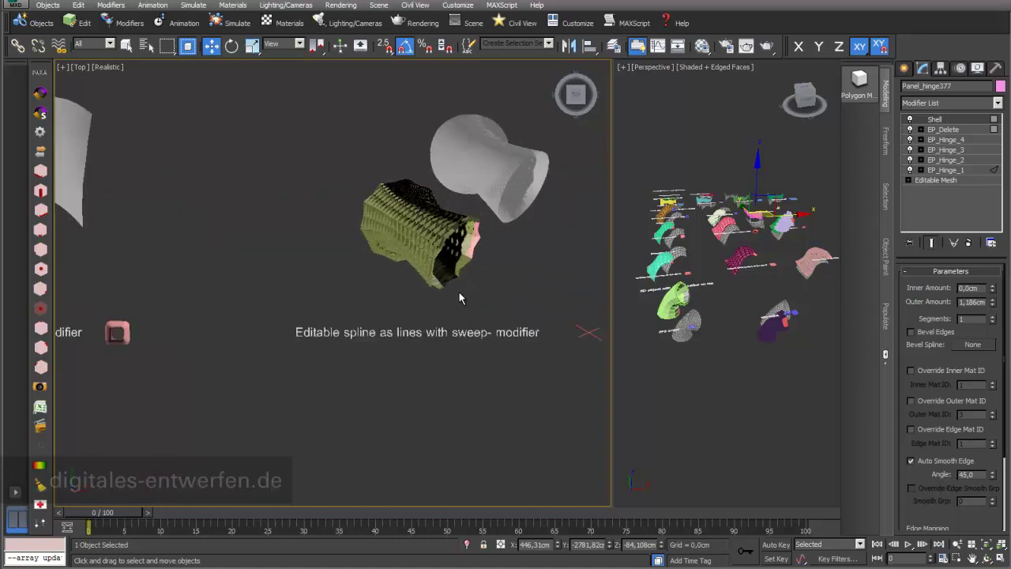
- Select the crossed-line source object of the sweep example and turn on its Sweep modifier
{"action": "middle_click_drag", "start_coordinate": [461, 297], "coordinate": [348, 274]}
{"action": "left_click", "coordinate": [475, 314]}
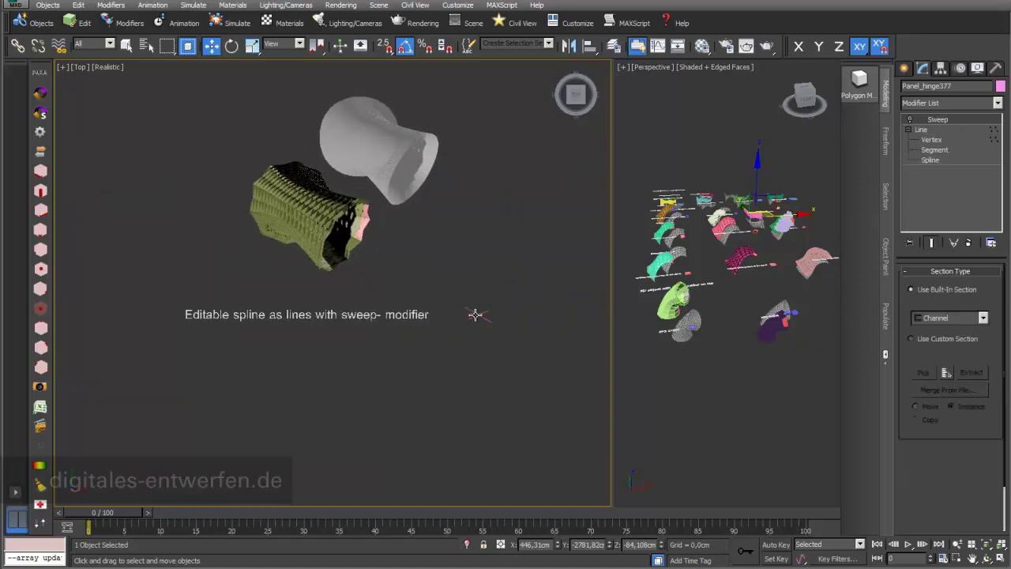
{"action": "left_click", "coordinate": [910, 120]}
- Review the FFD 2X2X2, FFD 3X3X3 and complex shape examples under 3D object with FFD Modifier on top
{"action": "scroll", "coordinate": [355, 381], "scroll_direction": "down", "scroll_amount": 3}
{"action": "middle_click_drag", "start_coordinate": [354, 380], "coordinate": [479, 370]}
{"action": "middle_click_drag", "start_coordinate": [203, 384], "coordinate": [534, 305]}
{"action": "middle_click_drag", "start_coordinate": [261, 447], "coordinate": [432, 335]}
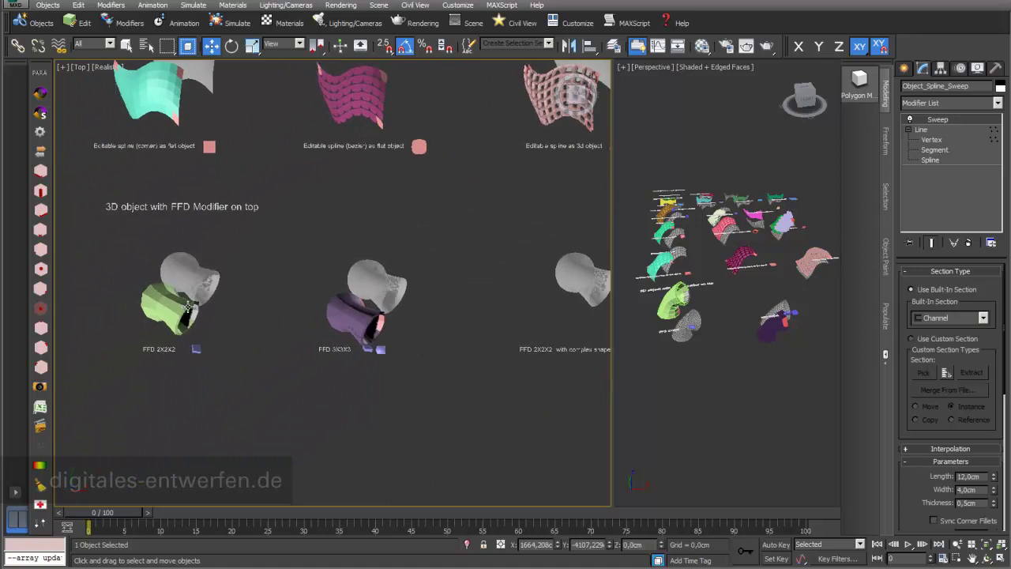
{"action": "scroll", "coordinate": [227, 324], "scroll_direction": "up", "scroll_amount": 2}
{"action": "middle_click_drag", "start_coordinate": [551, 360], "coordinate": [156, 382]}
{"action": "scroll", "coordinate": [515, 359], "scroll_direction": "up", "scroll_amount": 4}
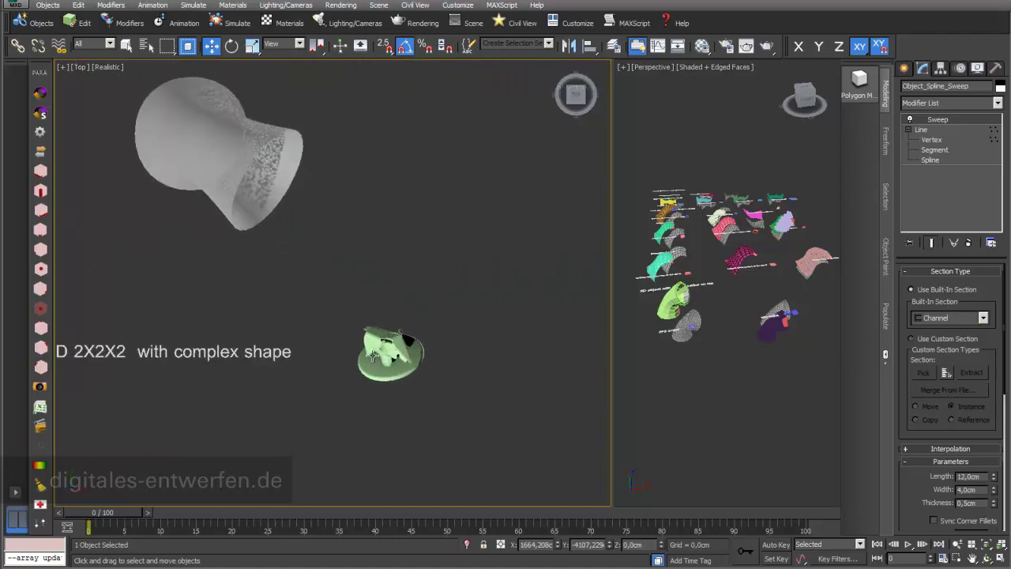
{"action": "scroll", "coordinate": [318, 408], "scroll_direction": "down", "scroll_amount": 4}
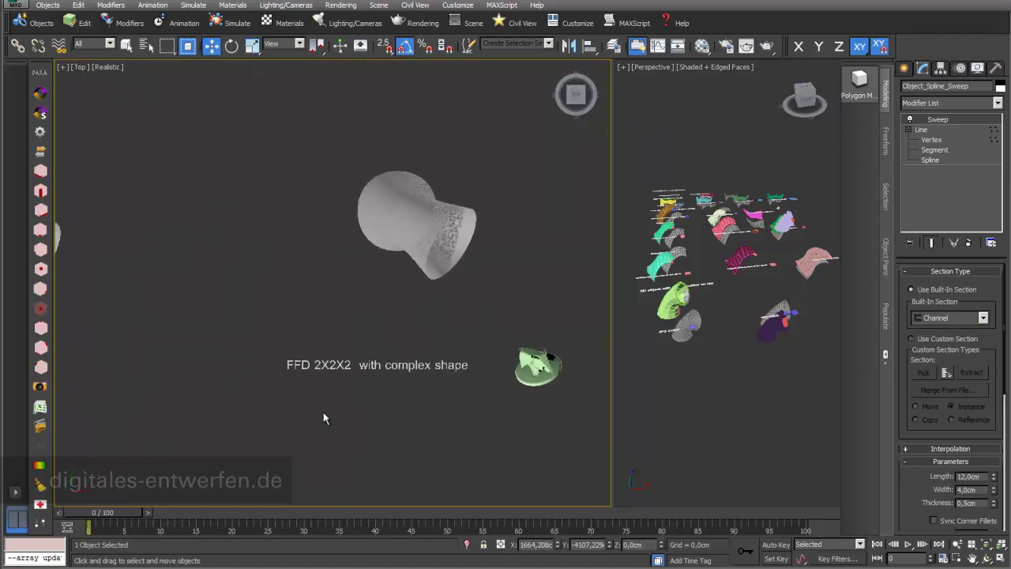
{"action": "middle_click_drag", "start_coordinate": [99, 393], "coordinate": [334, 395]}
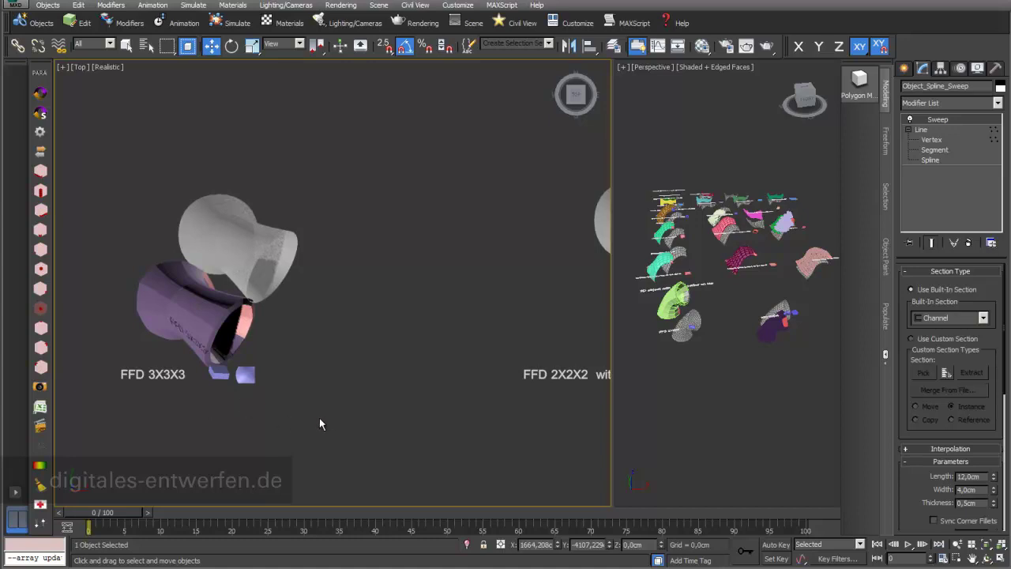
- Select a panel of the Editable spline as 3d object array and inspect its Surface and CrossSection modifiers
{"action": "scroll", "coordinate": [350, 335], "scroll_direction": "down", "scroll_amount": 3}
{"action": "middle_click_drag", "start_coordinate": [349, 334], "coordinate": [353, 357]}
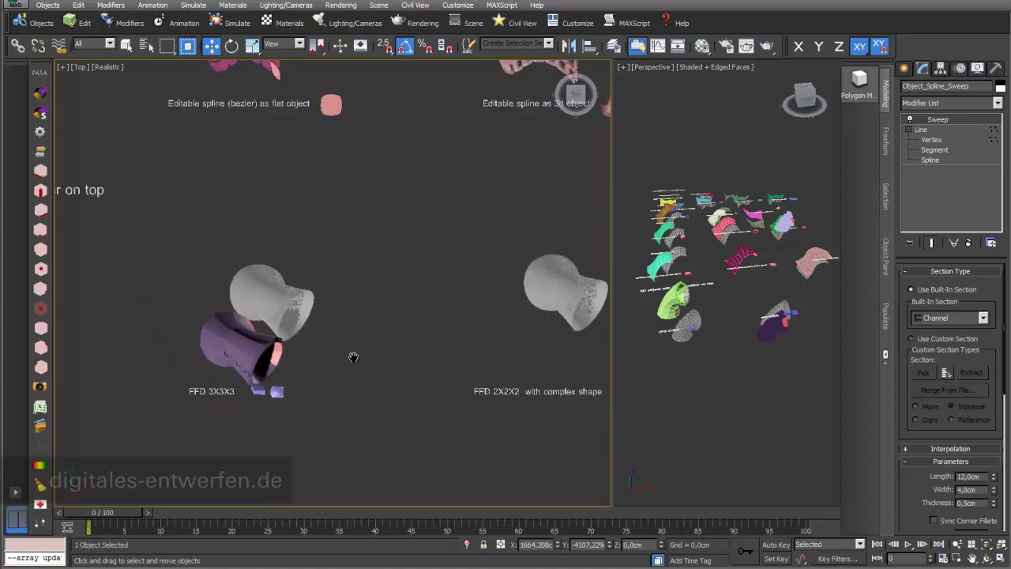
{"action": "scroll", "coordinate": [356, 287], "scroll_direction": "down", "scroll_amount": 2}
{"action": "middle_click_drag", "start_coordinate": [366, 316], "coordinate": [383, 331]}
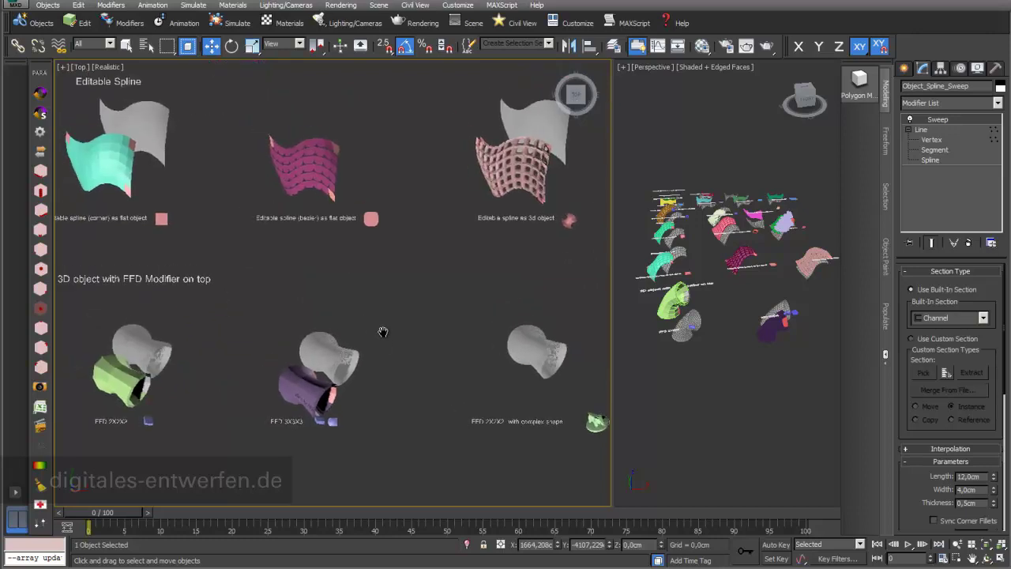
{"action": "middle_click_drag", "start_coordinate": [428, 277], "coordinate": [356, 399]}
{"action": "left_click", "coordinate": [419, 293]}
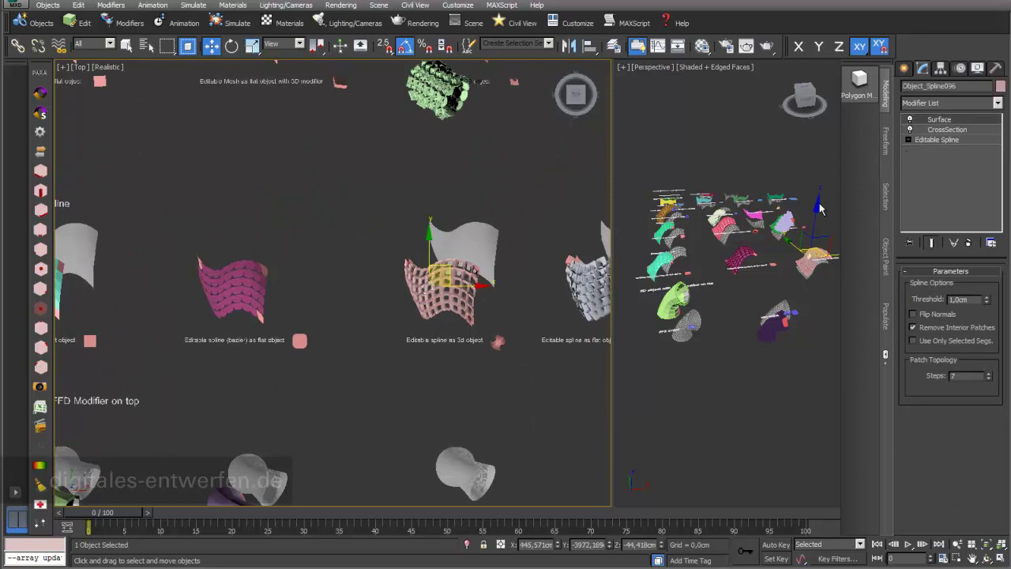
- Select a panel of the modifier and edit poly (in animate mode) array and inspect its Shell, EP_Delete and EP_Hinge modifiers
{"action": "middle_click_drag", "start_coordinate": [512, 180], "coordinate": [472, 283]}
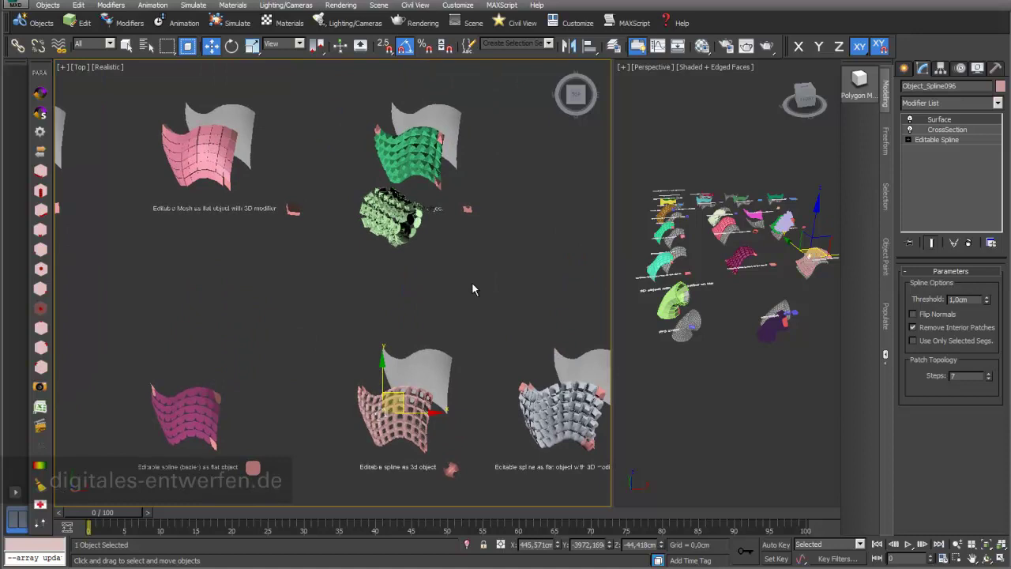
{"action": "middle_click_drag", "start_coordinate": [545, 190], "coordinate": [512, 304]}
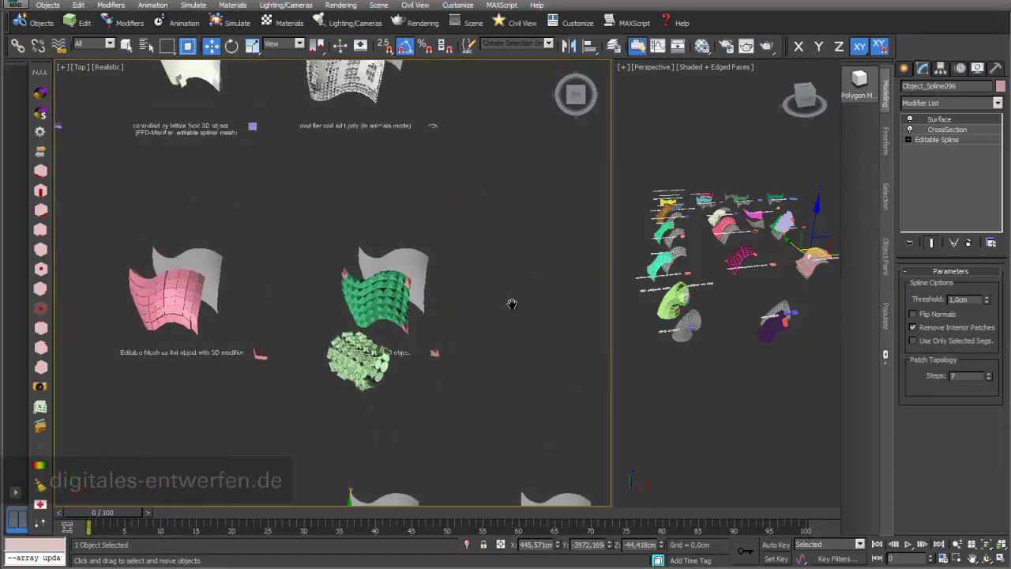
{"action": "middle_click_drag", "start_coordinate": [478, 207], "coordinate": [466, 390]}
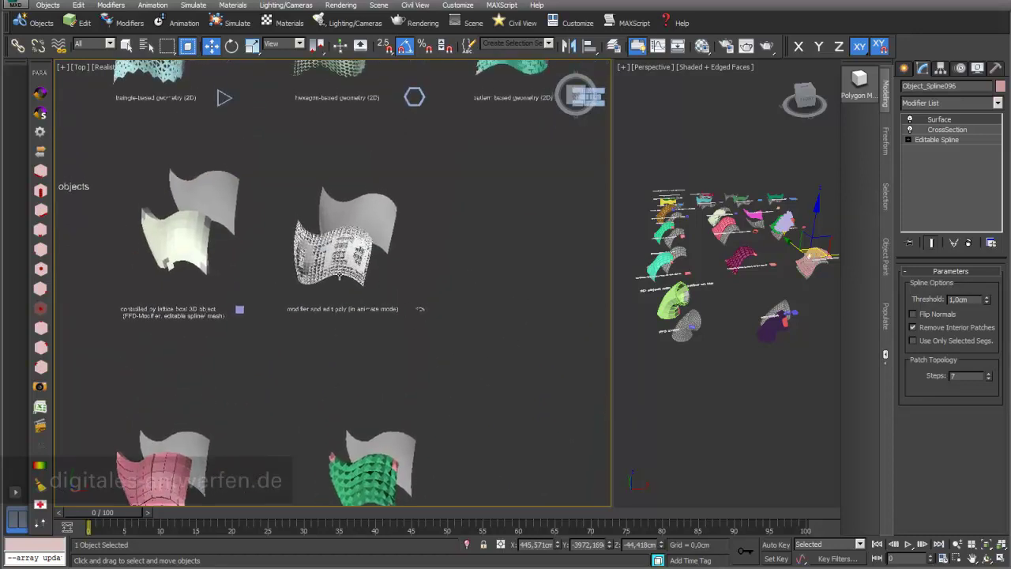
{"action": "left_click", "coordinate": [339, 273]}
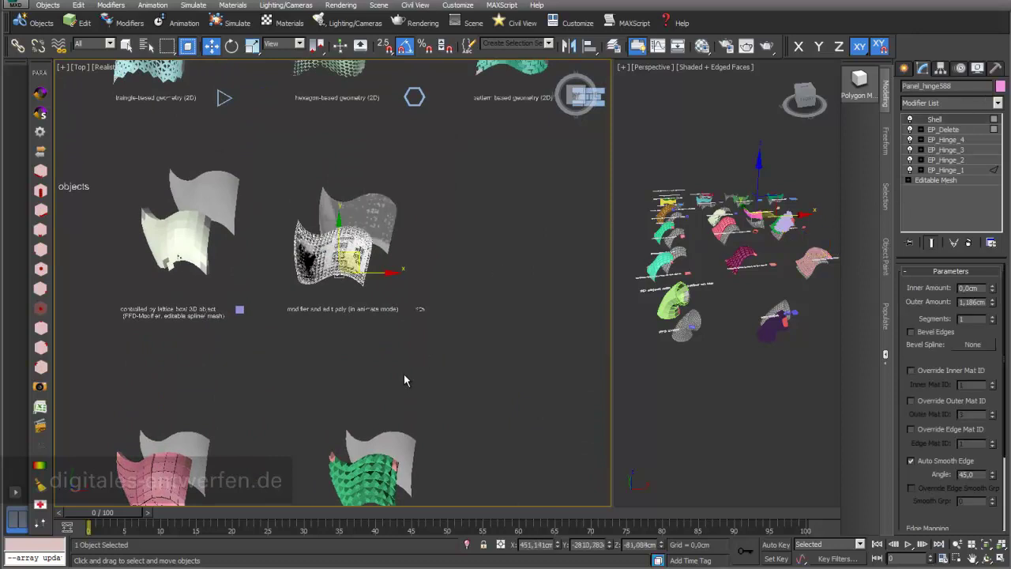
{"action": "middle_click_drag", "start_coordinate": [433, 388], "coordinate": [471, 295]}
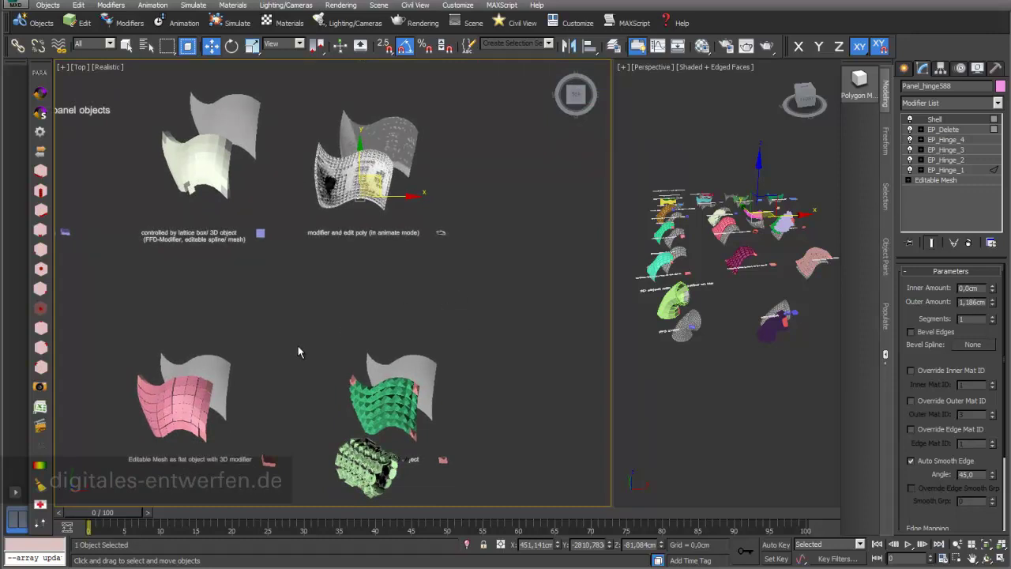
{"action": "middle_click_drag", "start_coordinate": [286, 314], "coordinate": [325, 258]}
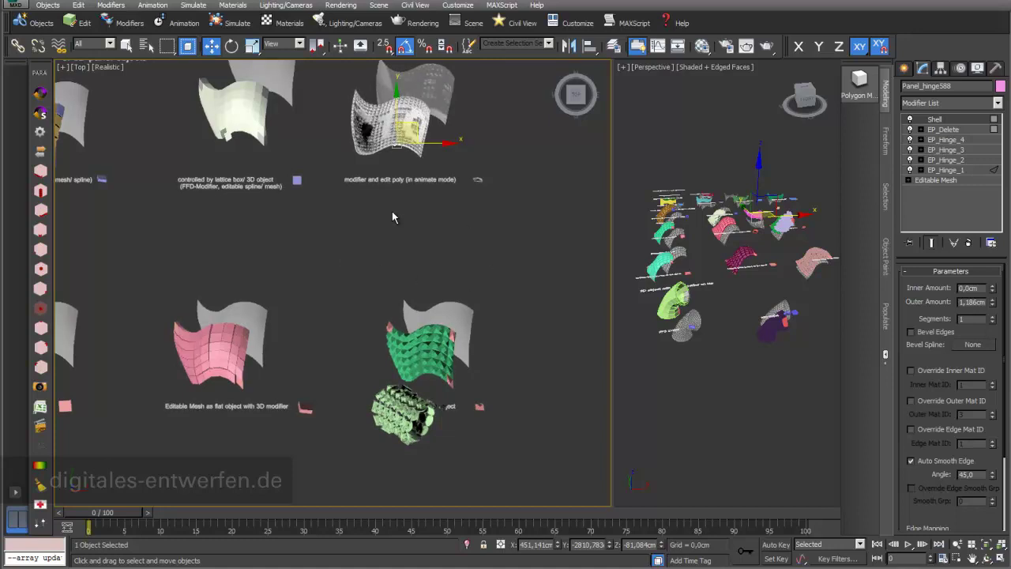
{"action": "scroll", "coordinate": [334, 269], "scroll_direction": "down", "scroll_amount": 2}
{"action": "middle_click_drag", "start_coordinate": [333, 269], "coordinate": [362, 208]}
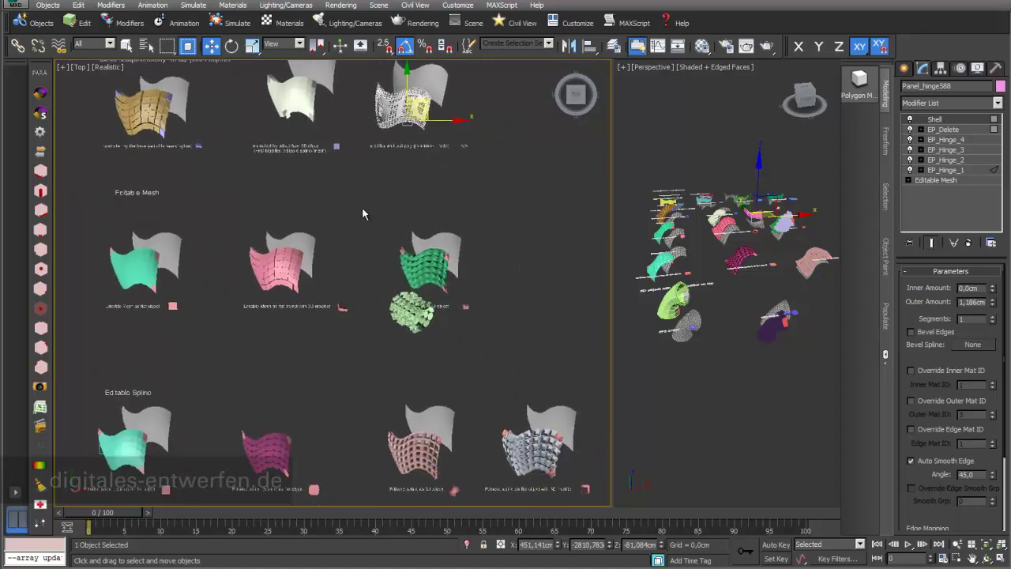